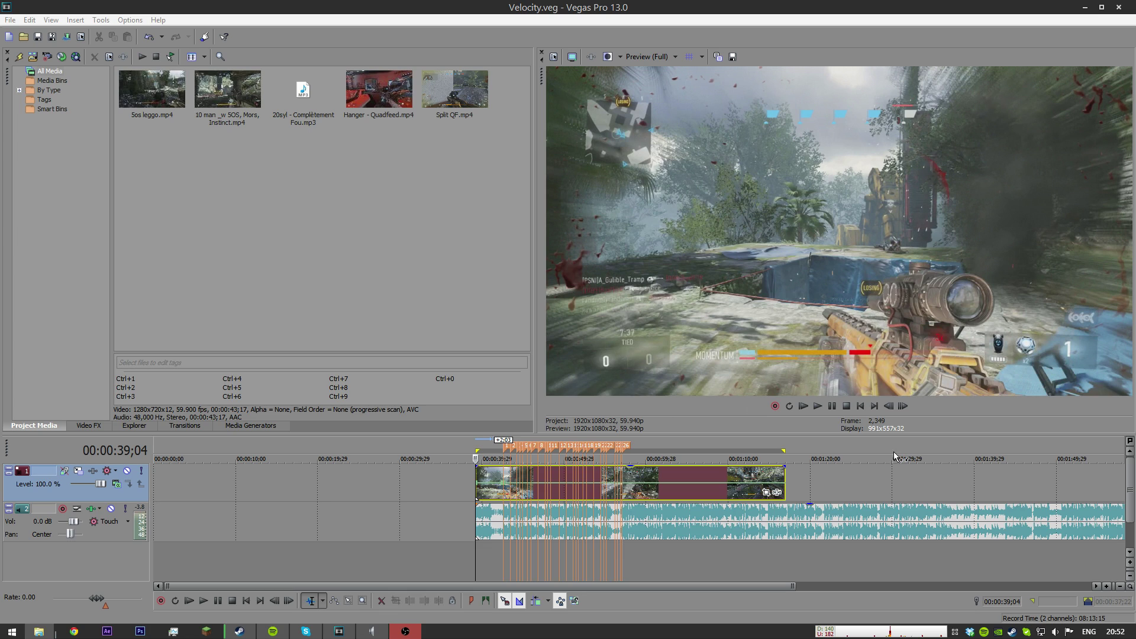
Step: Split the gameplay clip at 43;06 and again at 43;09
left_click(505, 476)
scroll(506, 477, "up", 6)
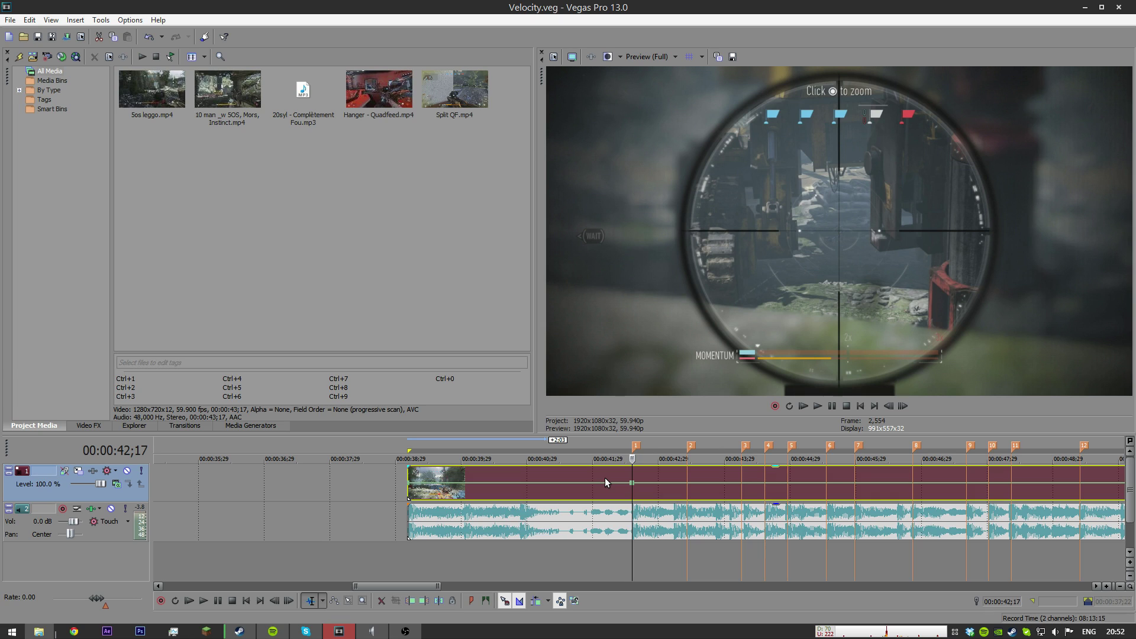
left_click(645, 477)
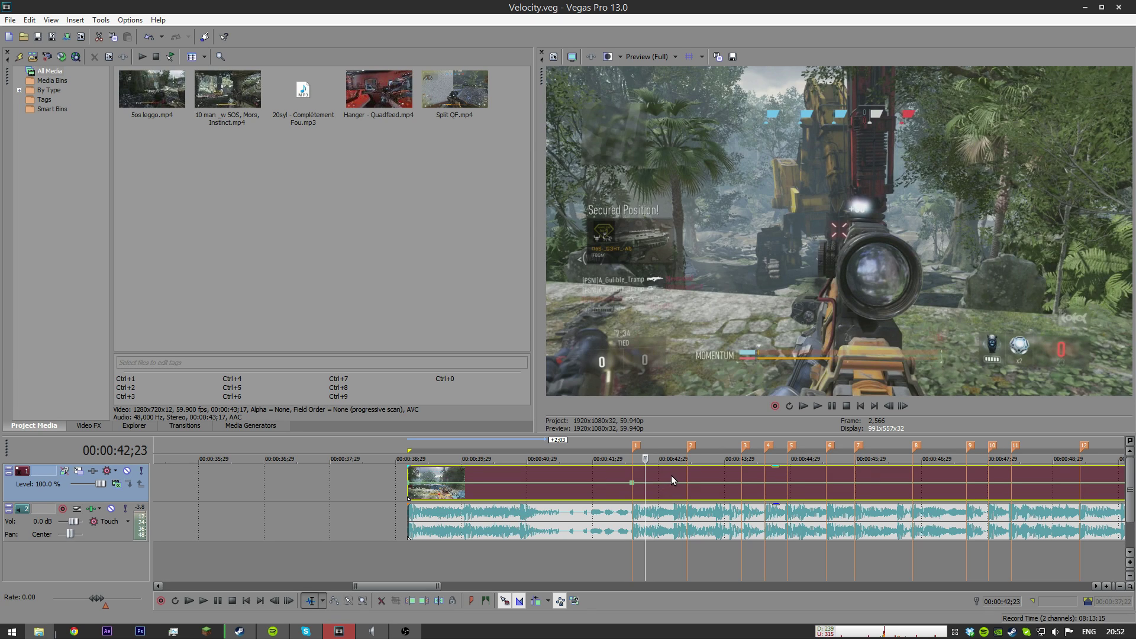
left_click(671, 474)
scroll(672, 475, "up", 4)
left_click(644, 476)
key("s")
key("Right")
key("Right")
key("Right")
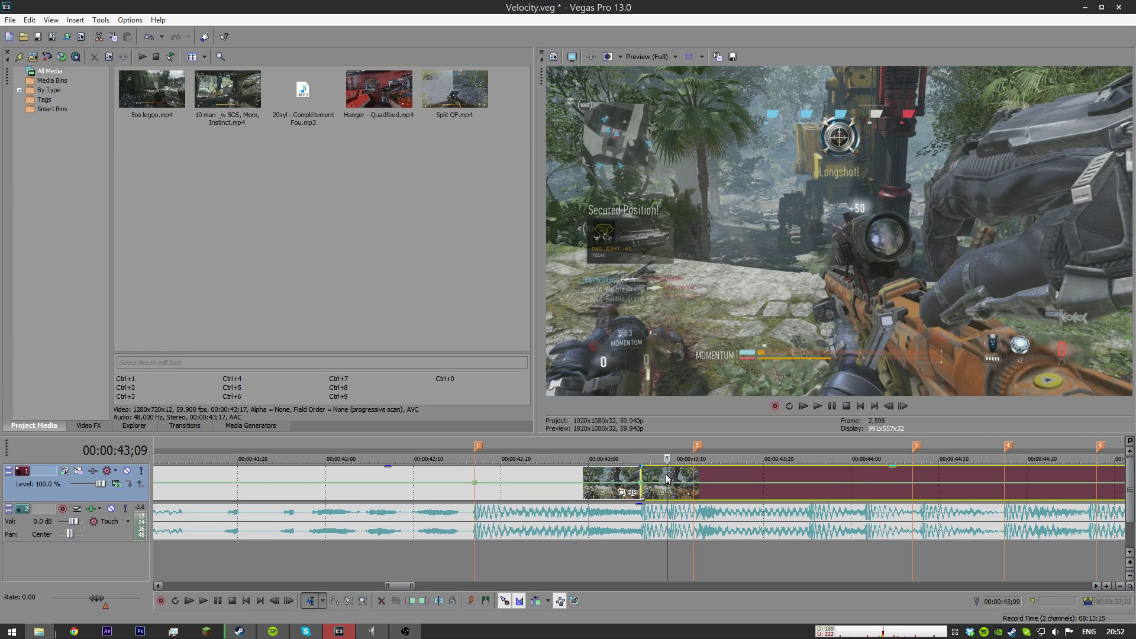
key("s")
Step: Delete the short 43;06–43;09 piece to close the gap, then undo the split
mouse_move(675, 475)
left_mouse_down()
mouse_move(697, 474)
mouse_move(669, 477)
mouse_move(679, 480)
left_mouse_up()
left_click(670, 476)
key("ctrl+z")
key("ctrl+z")
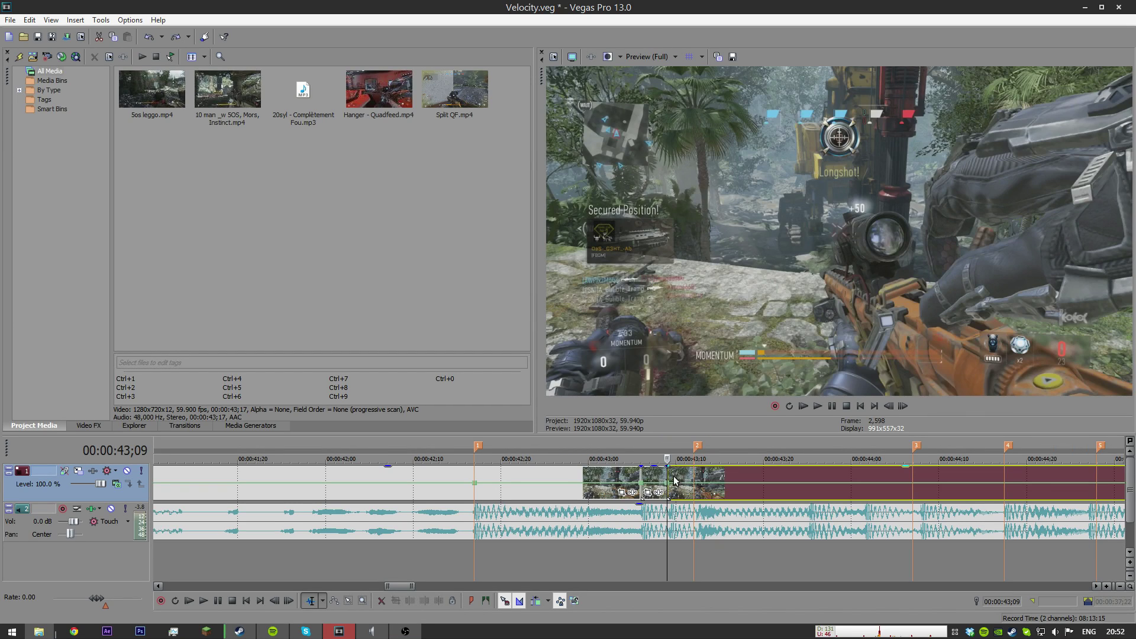
key("Delete")
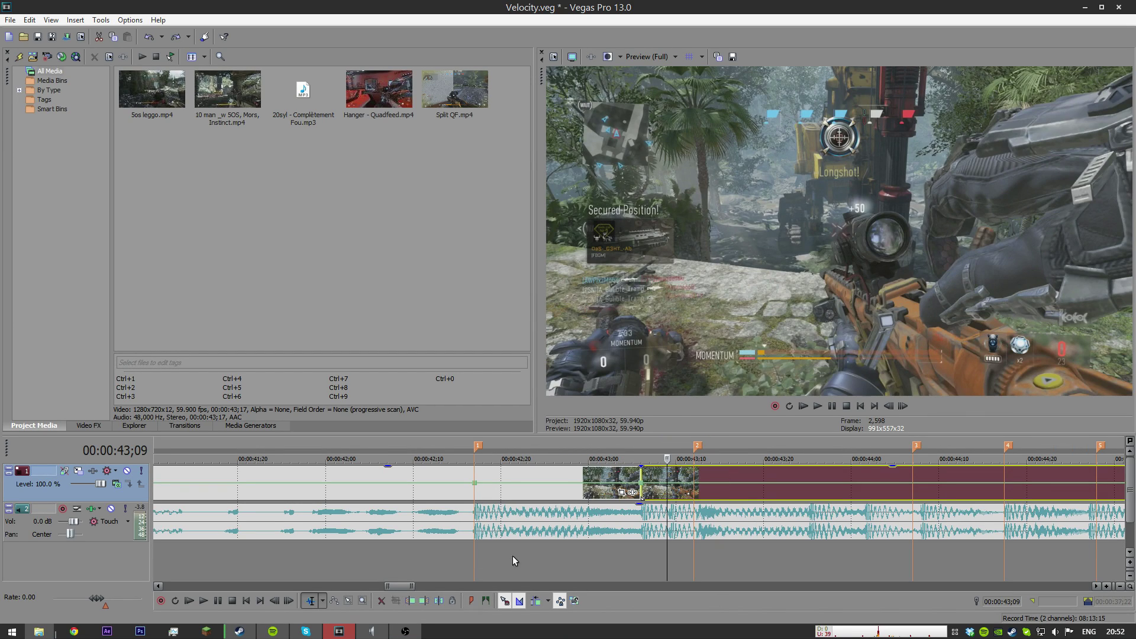
key("ctrl+z")
Step: Add a velocity point at marker 1 raised to full speed, and save the project
double_click(596, 483)
left_click_drag(595, 482, 604, 460)
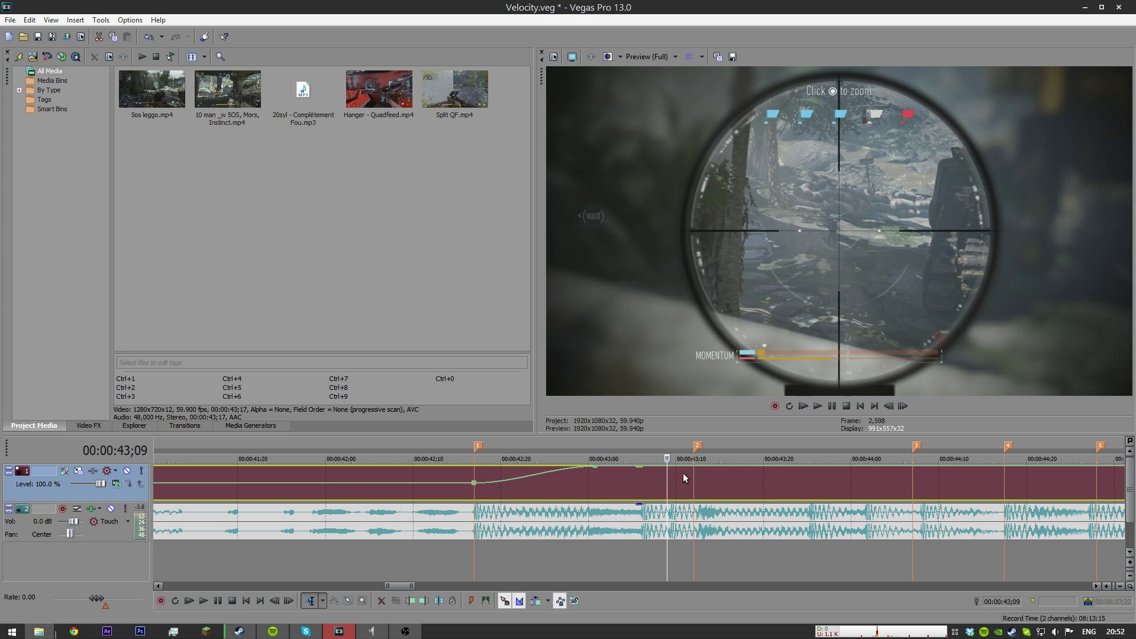
key("ctrl+z")
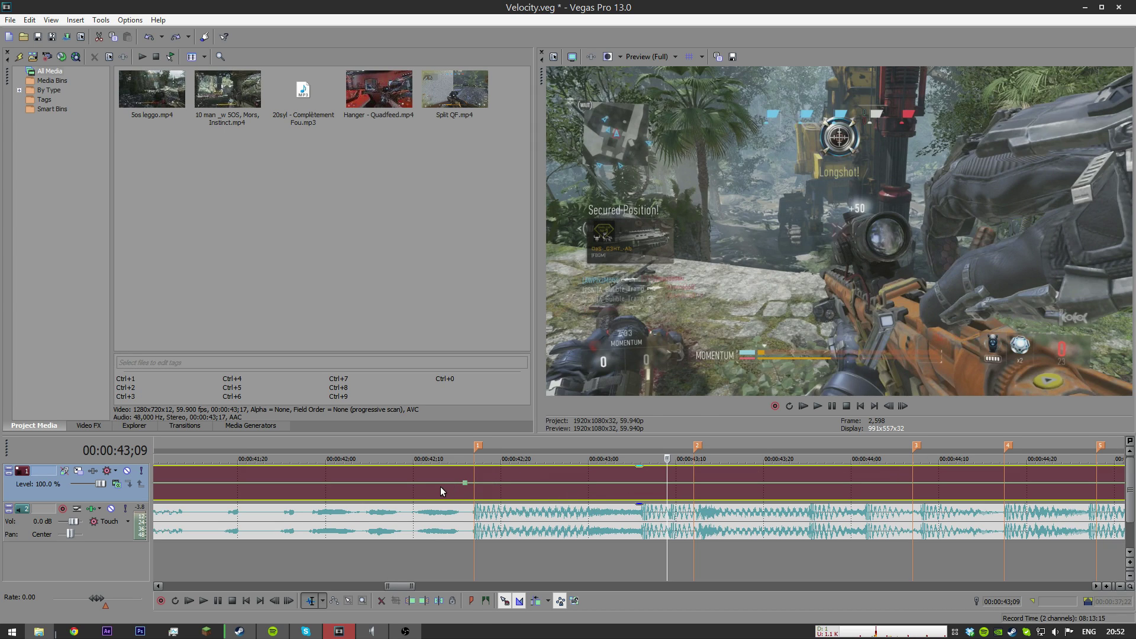
double_click(475, 484)
left_click_drag(476, 484, 478, 464)
key("ctrl+s")
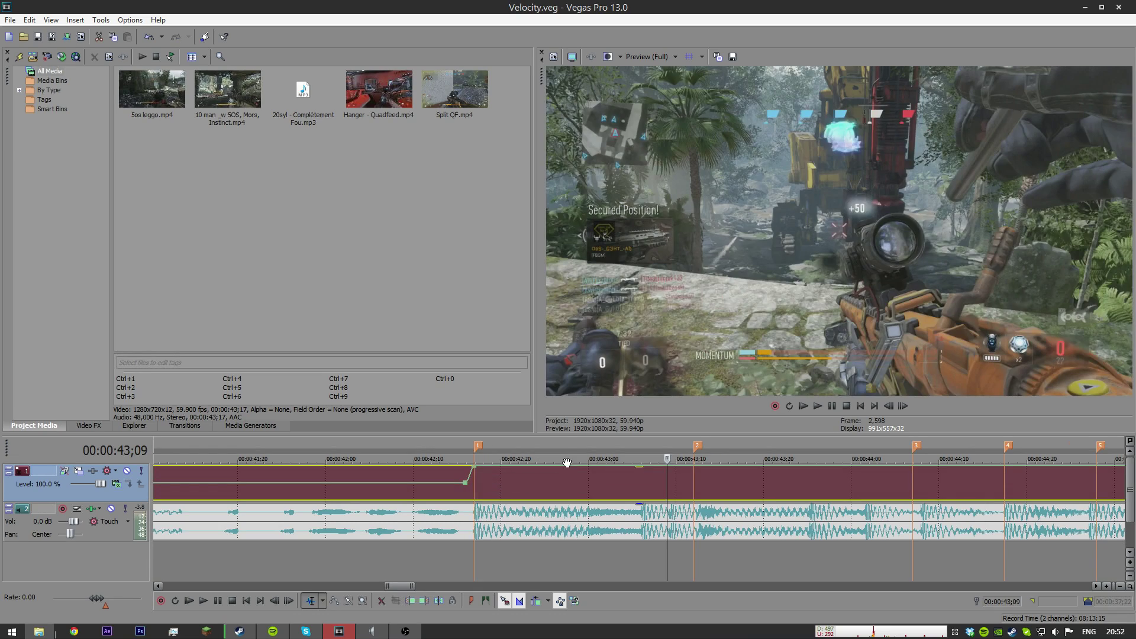
Step: Add a slow dip after marker 1 that returns to full speed near 43;09
double_click(568, 468)
left_click_drag(570, 468, 570, 483)
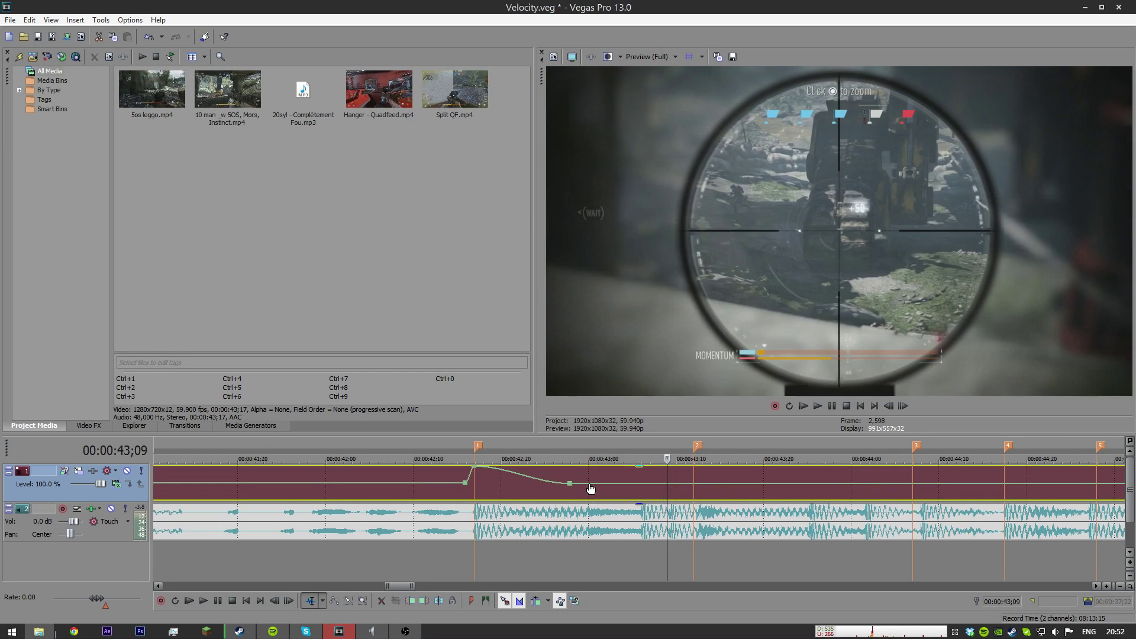
double_click(662, 484)
left_click_drag(662, 483, 663, 466)
Step: Give the envelope segments Slow Fade and Smooth Fade curves, then undo those curve changes
right_click(625, 468)
right_click(615, 475)
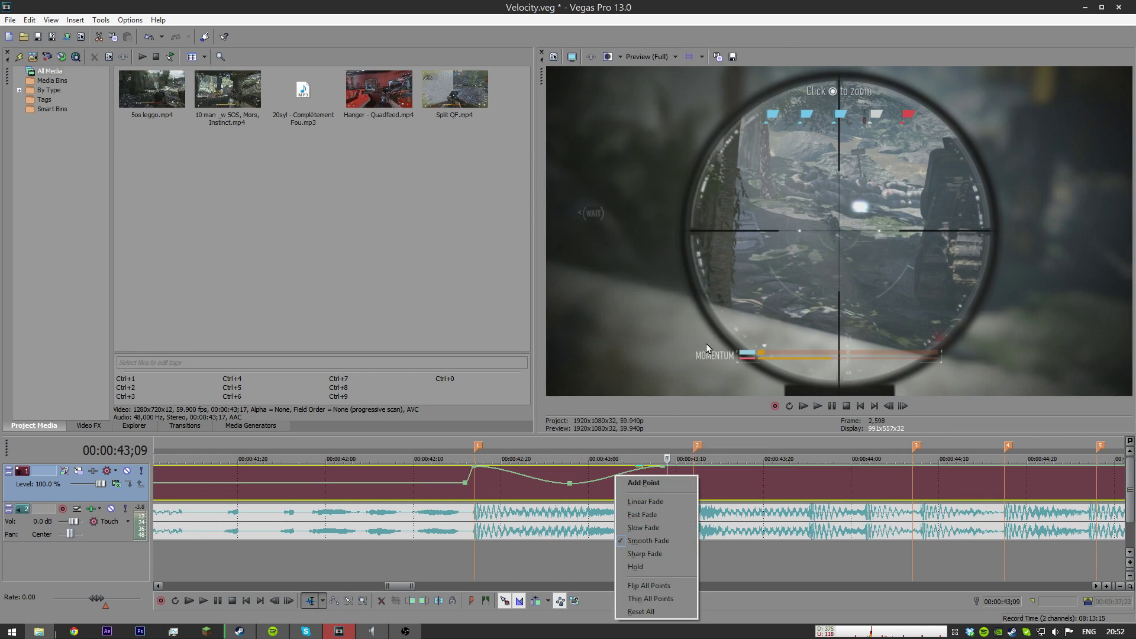
left_click(638, 527)
right_click(546, 481)
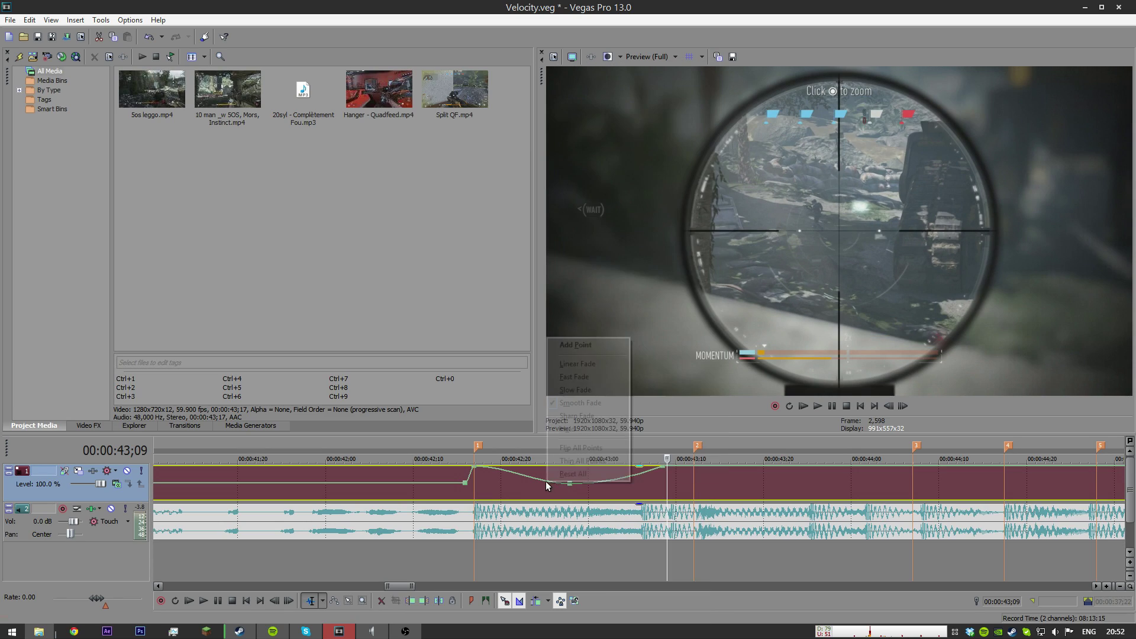
left_click(568, 402)
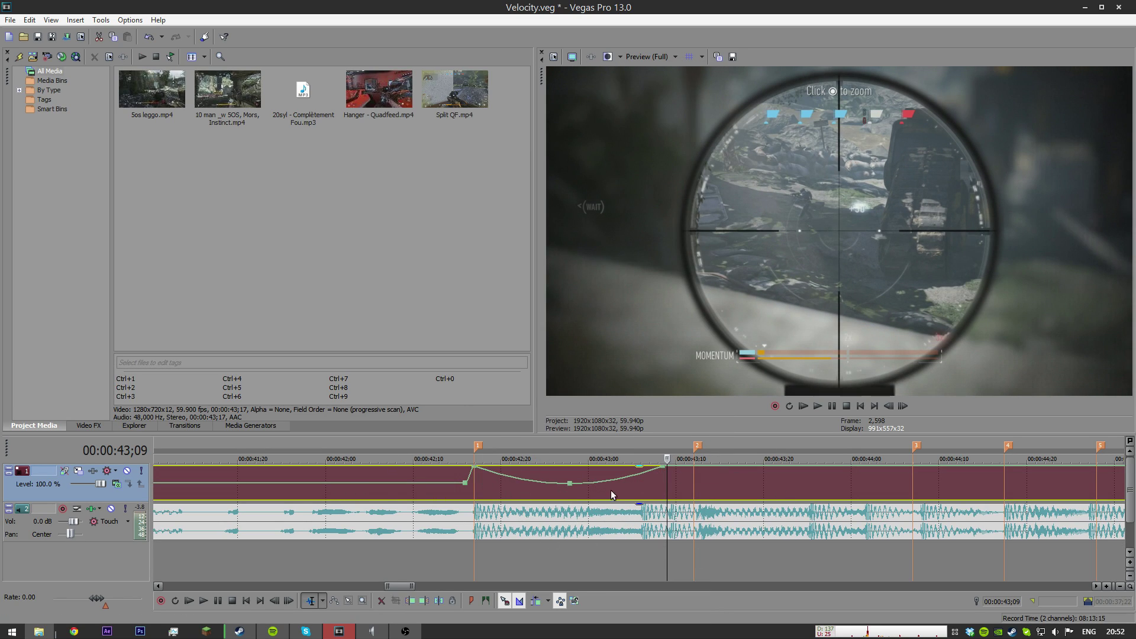
key("ctrl+z")
key("ctrl+z")
key("ctrl+z")
key("ctrl+z")
key("ctrl+z")
key("ctrl+z")
key("ctrl+z")
key("ctrl+z")
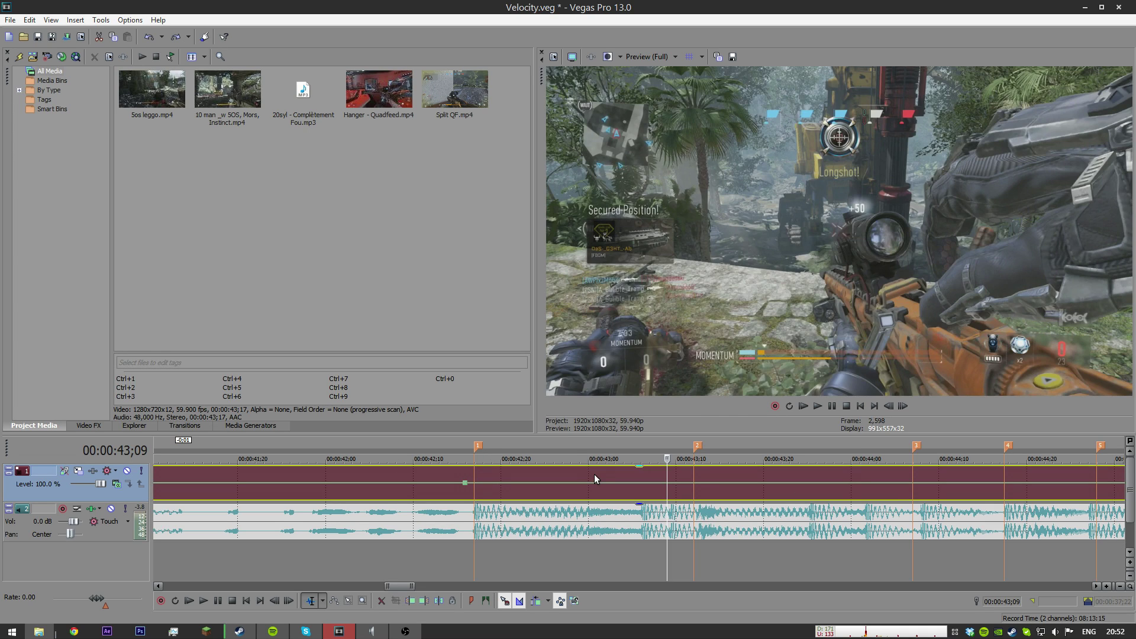
Step: Move the playhead to marker 1 and save the Velocity project
left_click(473, 475)
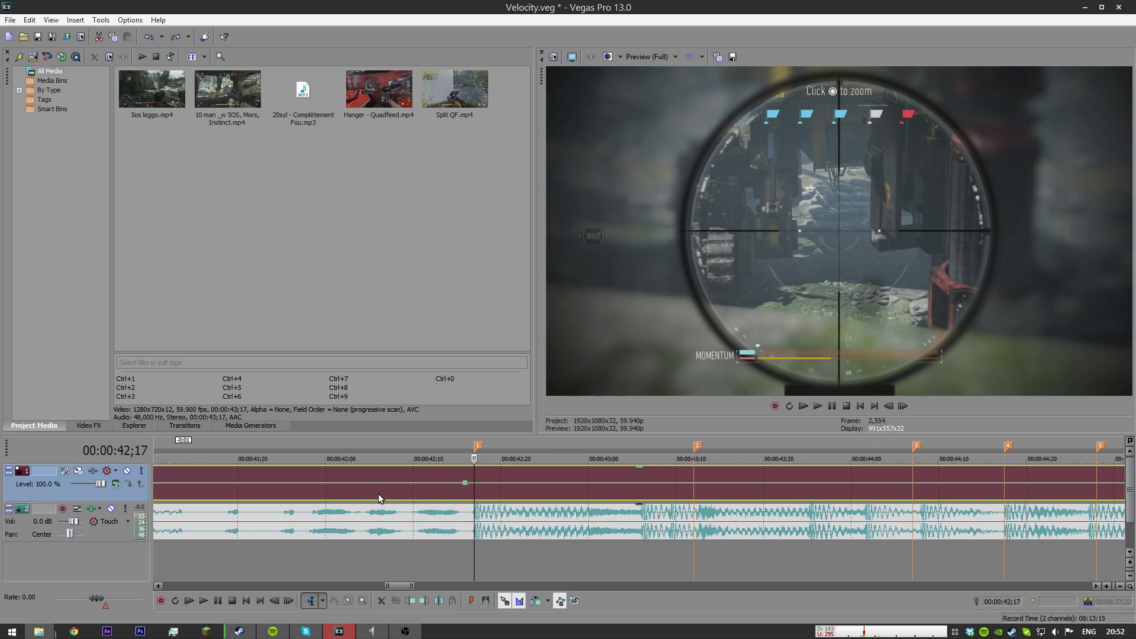
scroll(378, 493, "down", 5)
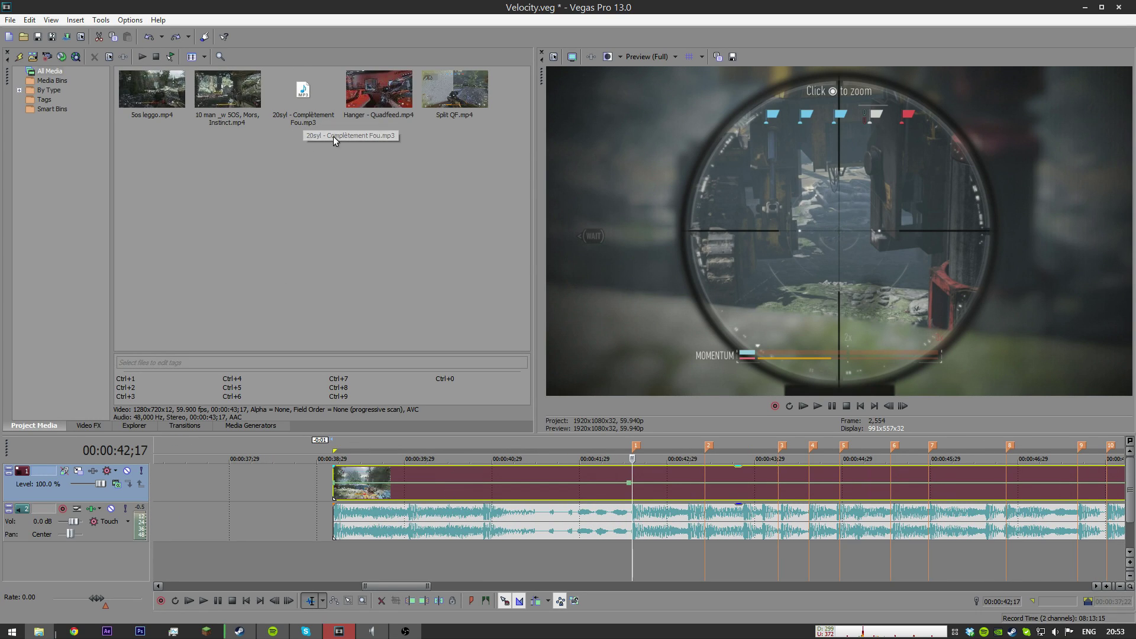
key("ctrl+s")
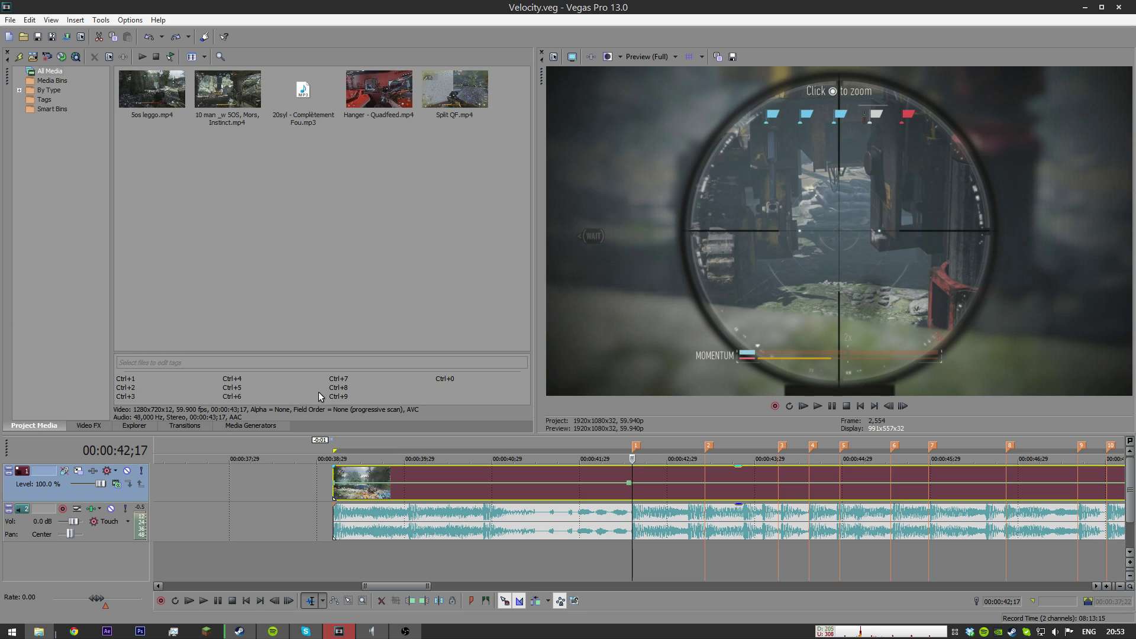
Step: Select the music file and its audio event, then audition beats at 43;25, 44;08, marker 4 and 44;27
left_click(282, 100)
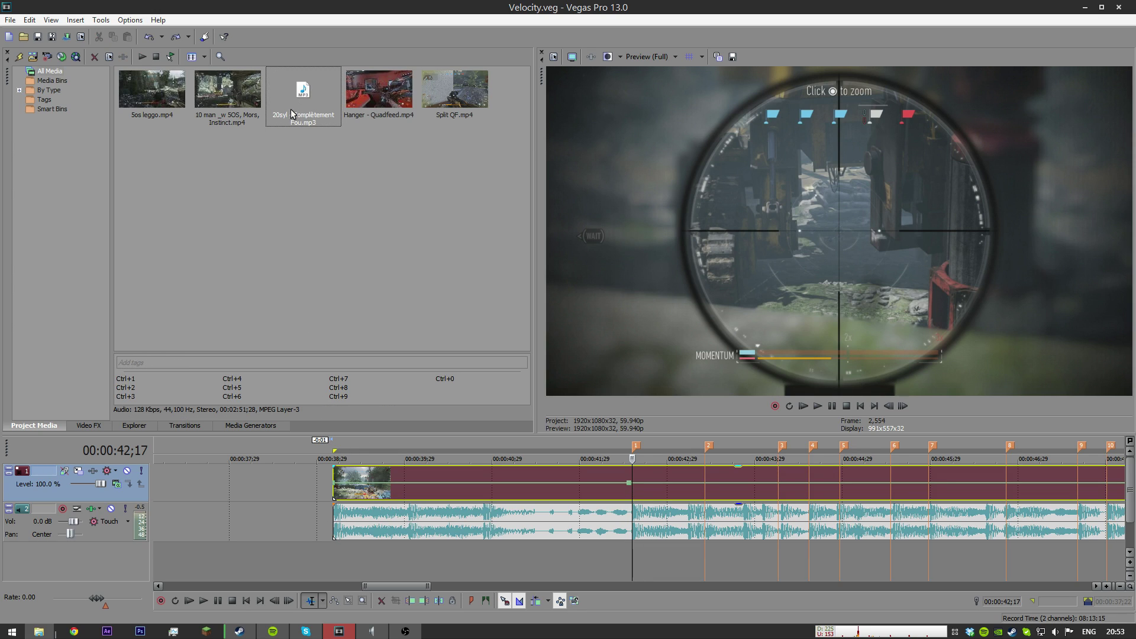
scroll(414, 534, "down", 2)
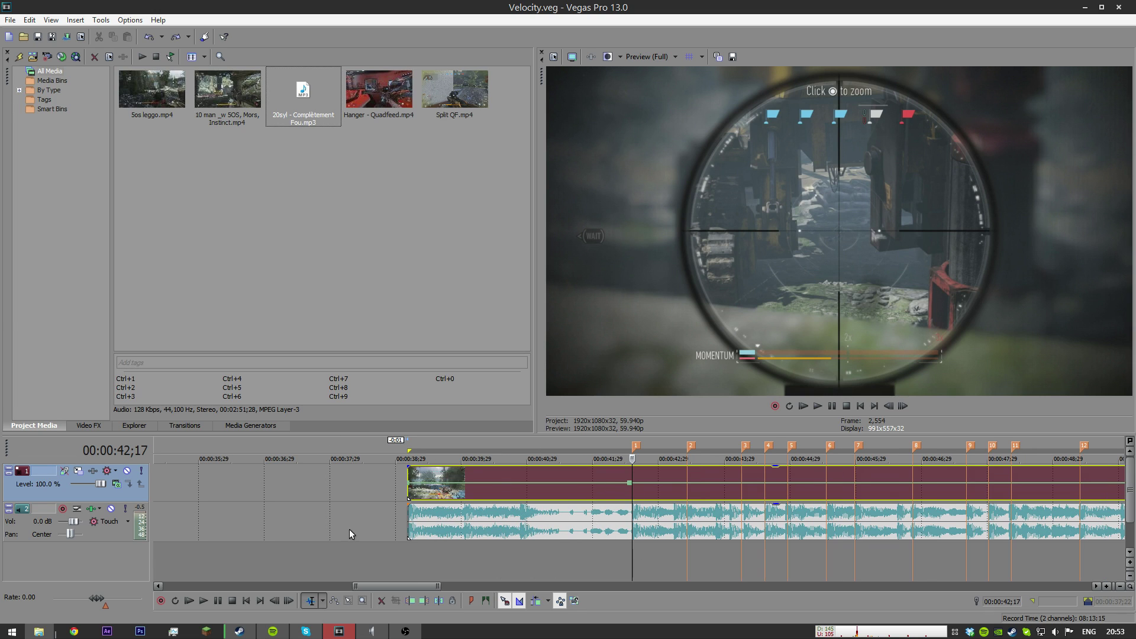
left_click(407, 522)
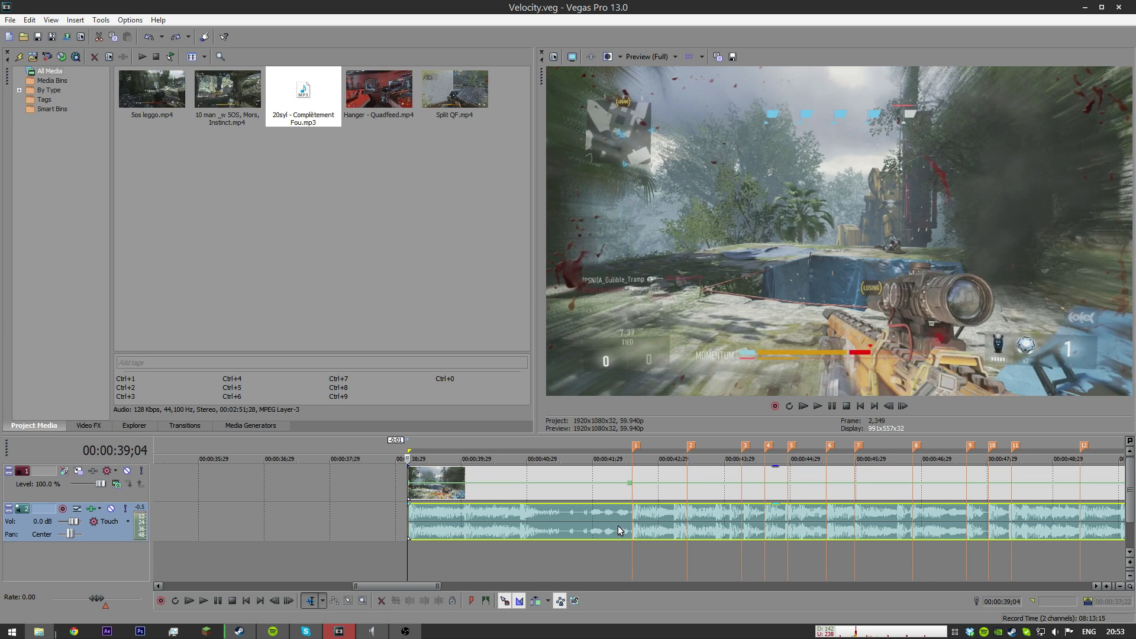
scroll(630, 524, "up", 2)
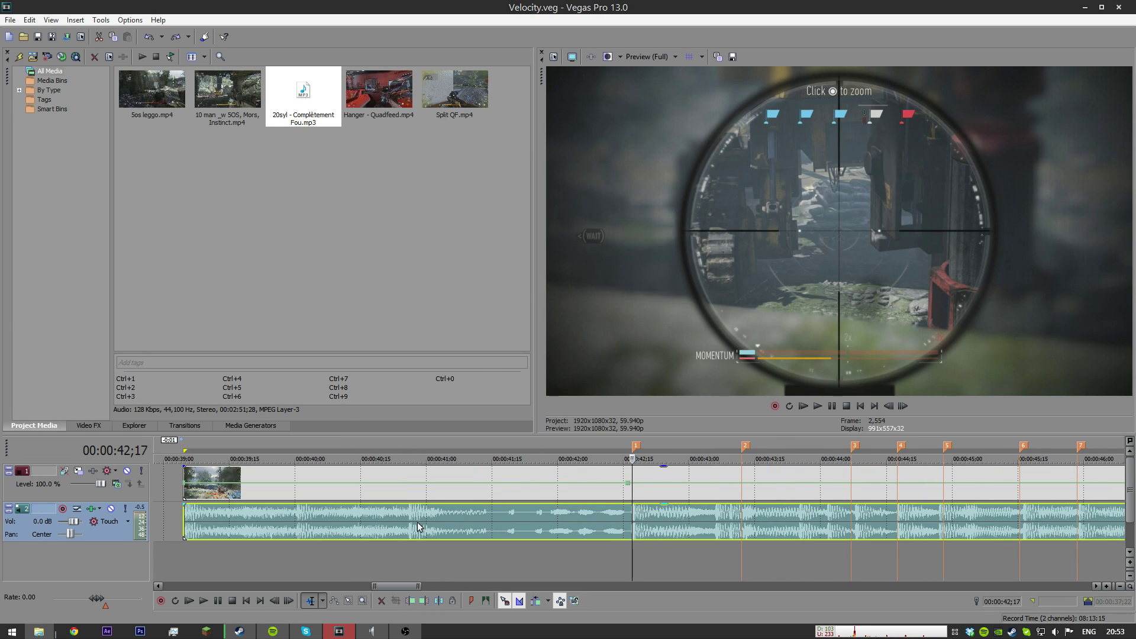
scroll(711, 523, "up", 2)
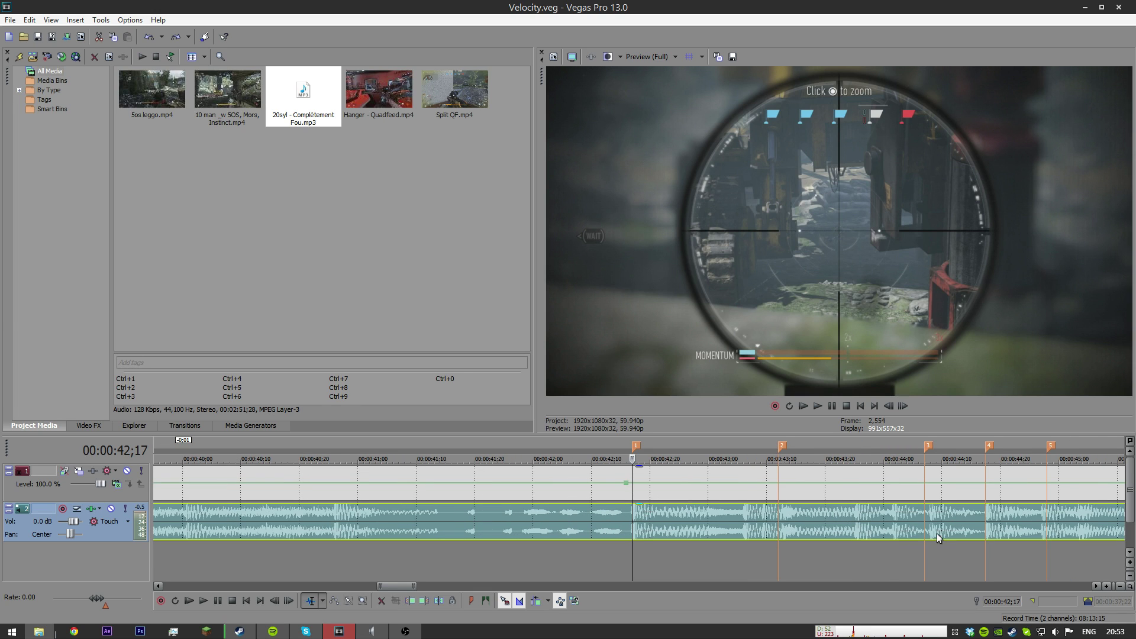
left_click(855, 520)
left_click(890, 520)
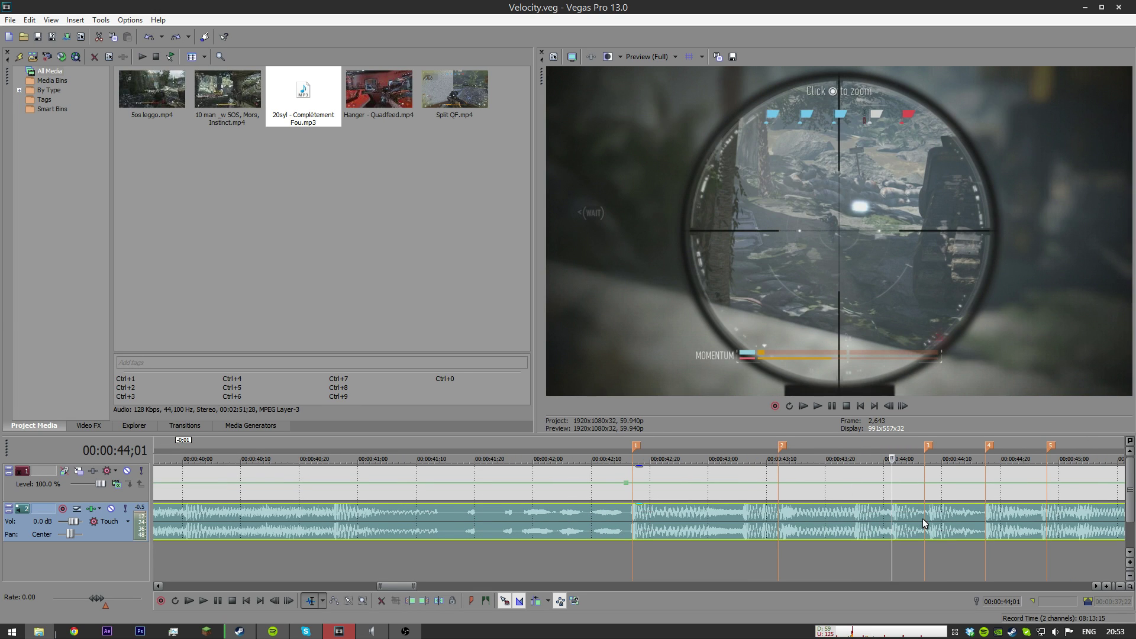
left_click(930, 518)
left_click(989, 520)
left_click(1039, 519)
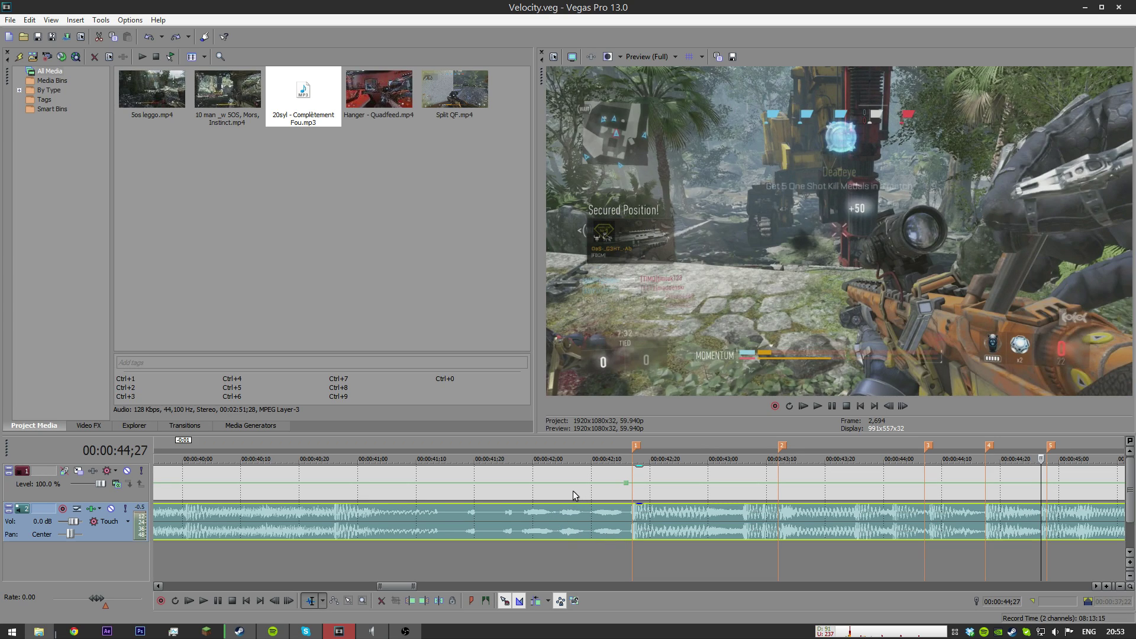
Step: Split the gameplay video at marker 1 (42;17) and again at 42;28
scroll(576, 480, "down", 5)
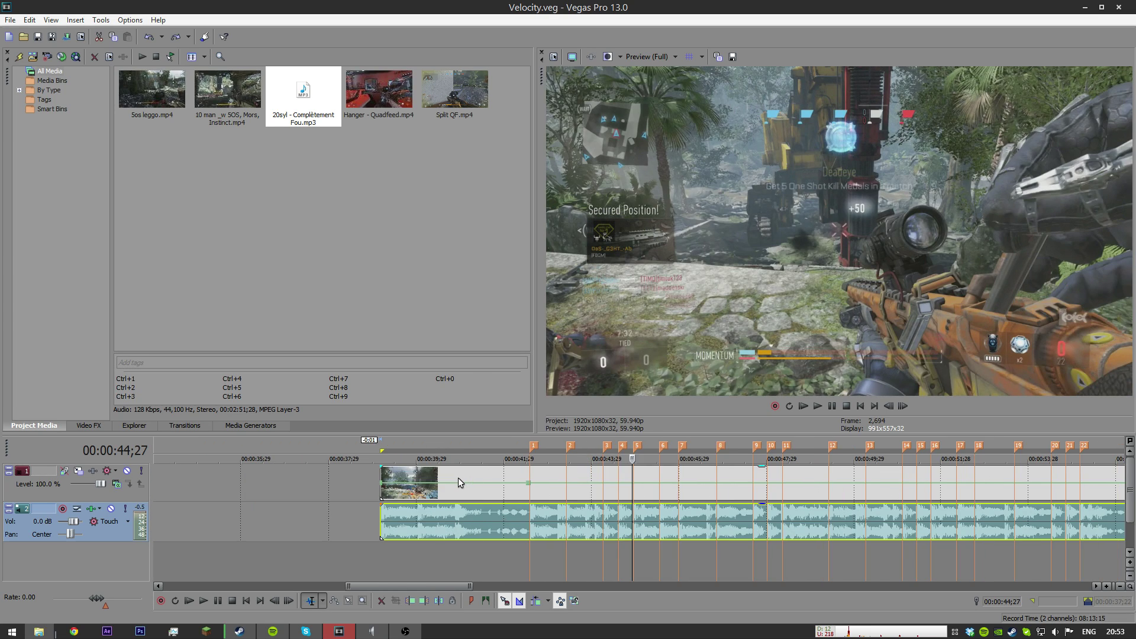
scroll(458, 477, "up", 4)
left_click(426, 477)
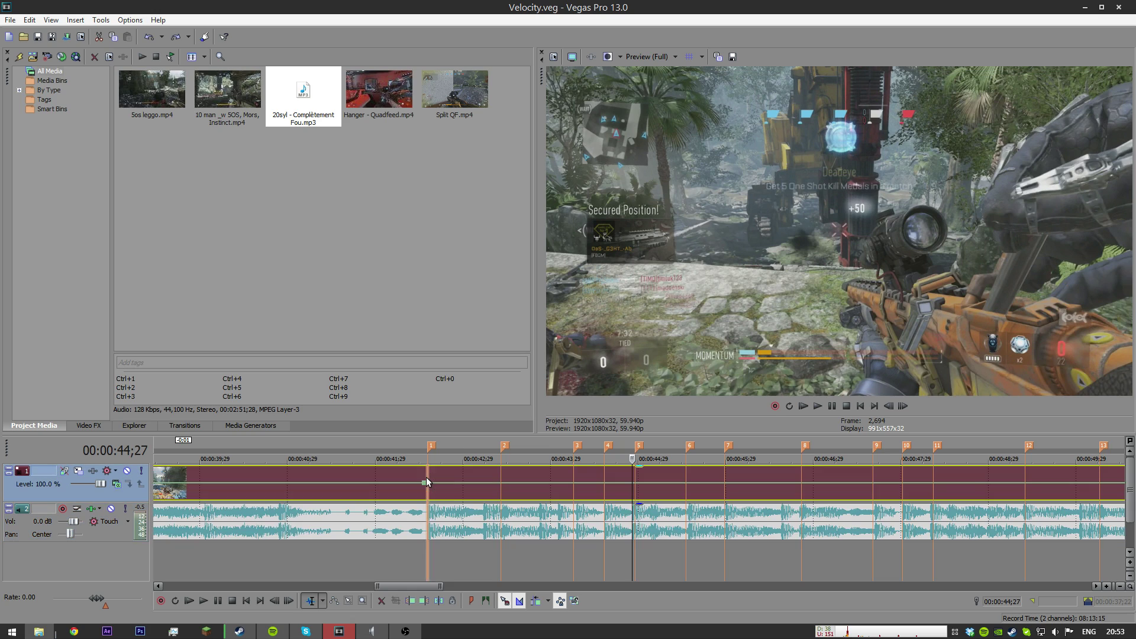
left_click(414, 477)
left_click(428, 478)
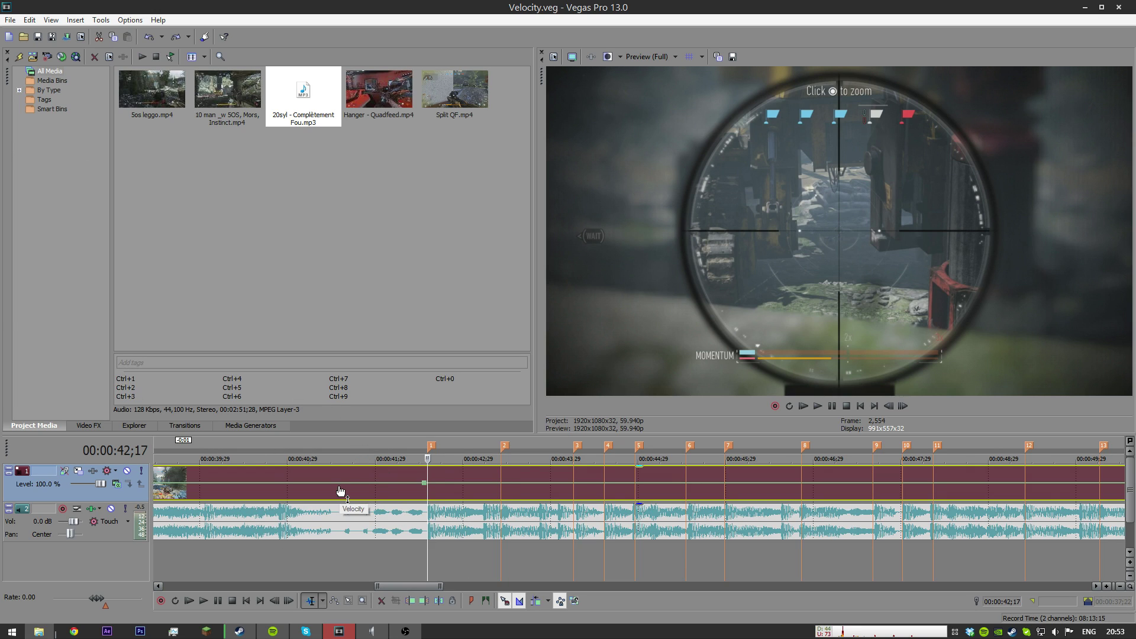
scroll(451, 473, "up", 1)
scroll(651, 490, "up", 1)
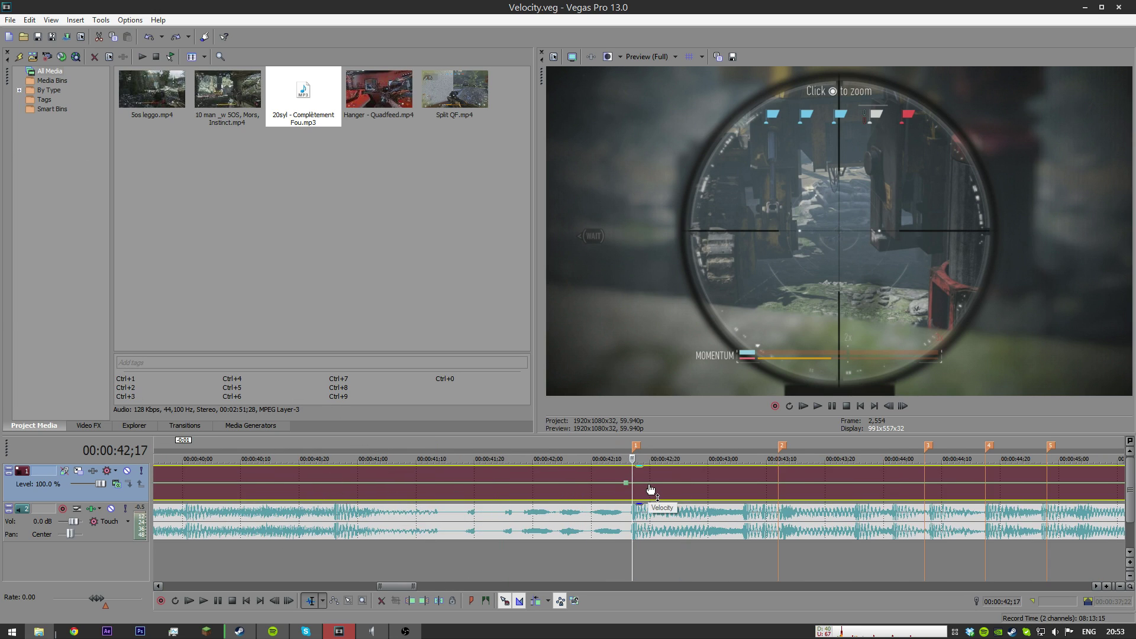
key("s")
left_click(700, 475)
key("s")
Step: Shift the right piece 11 frames later, stretch the middle piece to marker 2, and scrub to 43;13
left_click_drag(734, 475, 813, 474)
left_click_drag(702, 474, 781, 476)
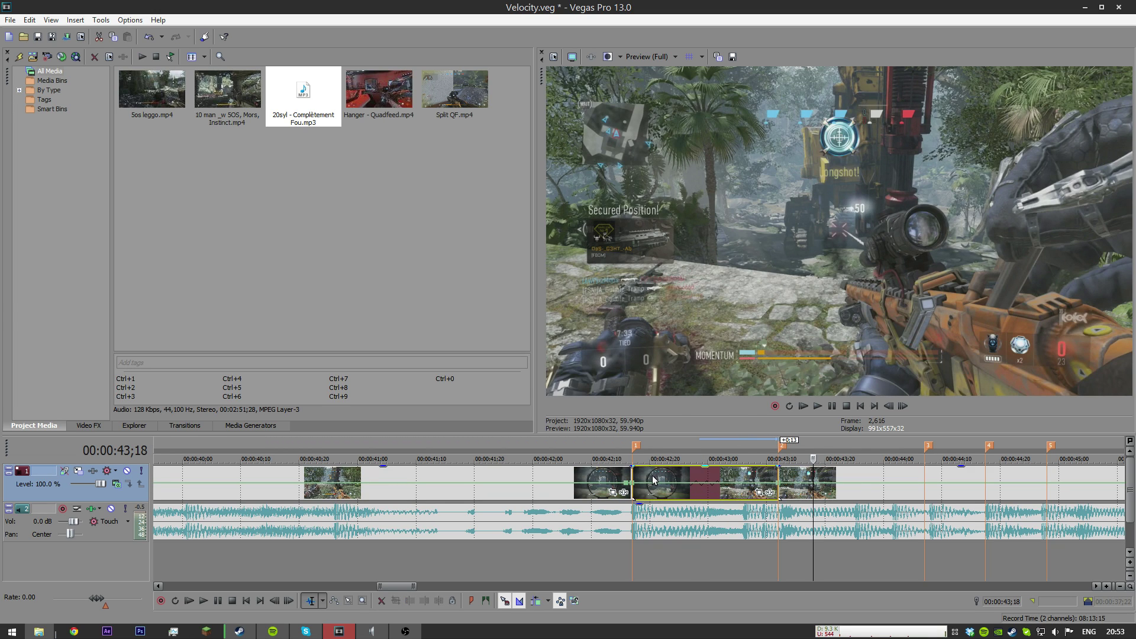
left_click(606, 482)
left_click_drag(607, 474, 797, 474)
Step: Undo the split edits and raise the clip's velocity to about 279%
key("ctrl+z")
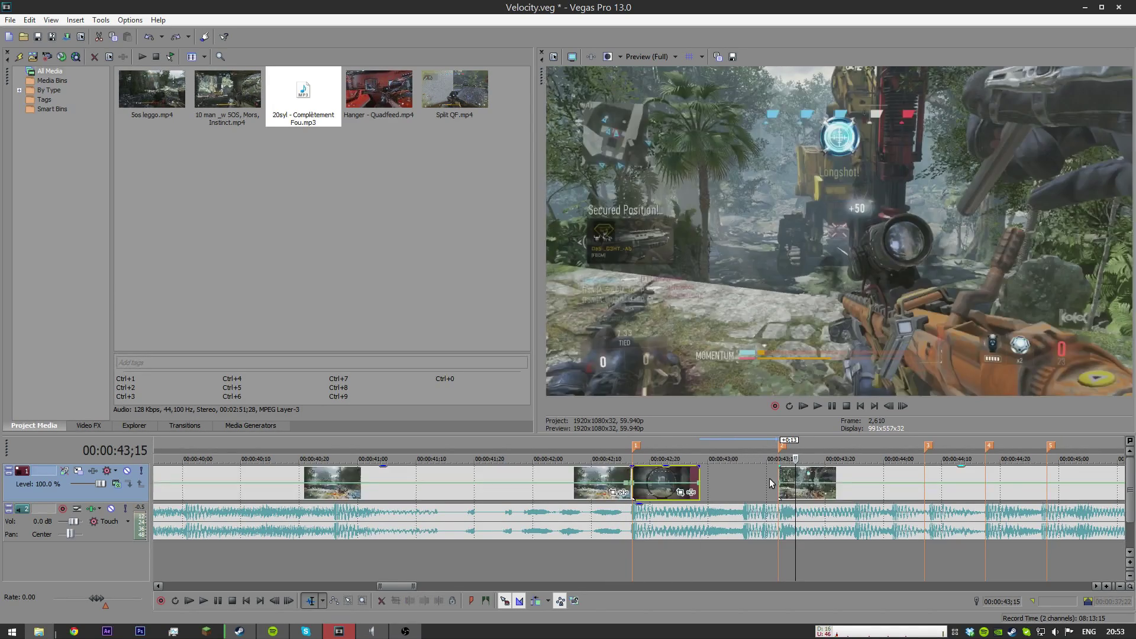
key("ctrl+z")
key("ctrl+z")
left_click_drag(629, 490, 626, 470)
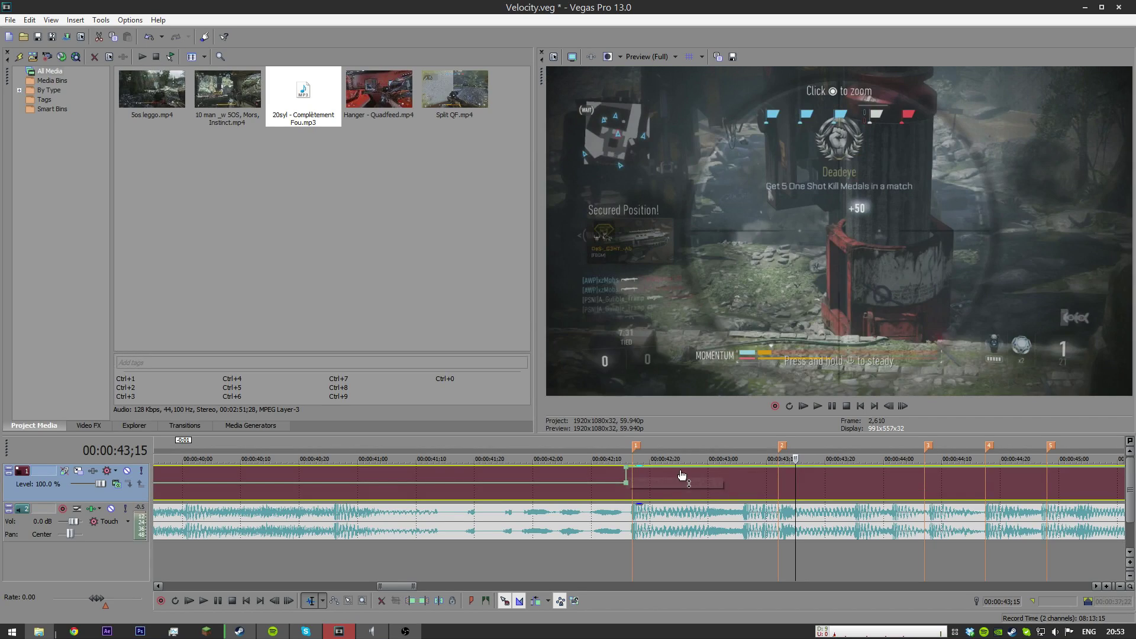
Step: Add two velocity points, return the later speed to 100%, and lower 42;16–42;27 slightly
double_click(695, 470)
double_click(704, 472)
left_click_drag(705, 474, 704, 483)
scroll(716, 489, "up", 4)
scroll(610, 480, "up", 1)
left_click(601, 477)
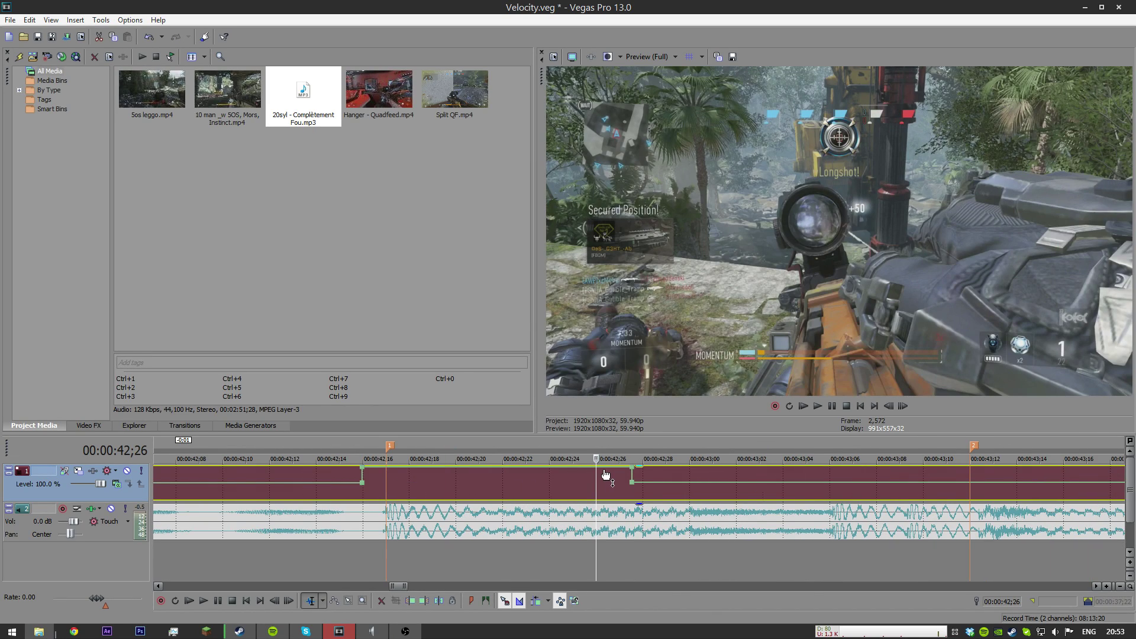
left_click_drag(606, 475, 606, 479)
Step: Slow the clip after 43;00 and add a point at 43;05 restoring normal speed
left_click(702, 485)
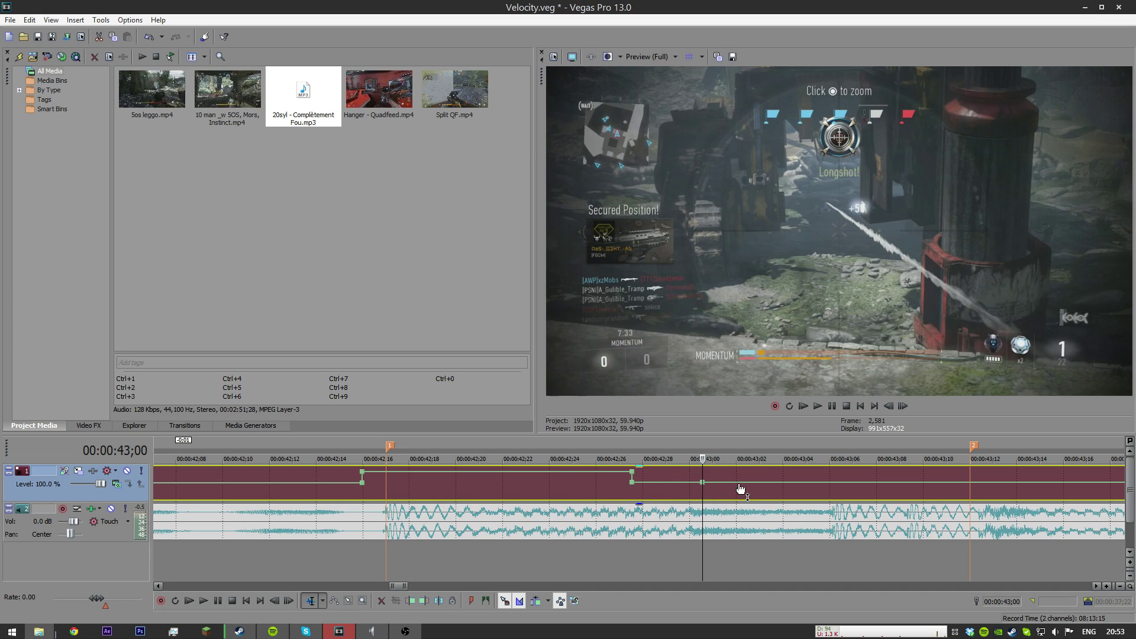
left_click_drag(741, 489, 740, 497)
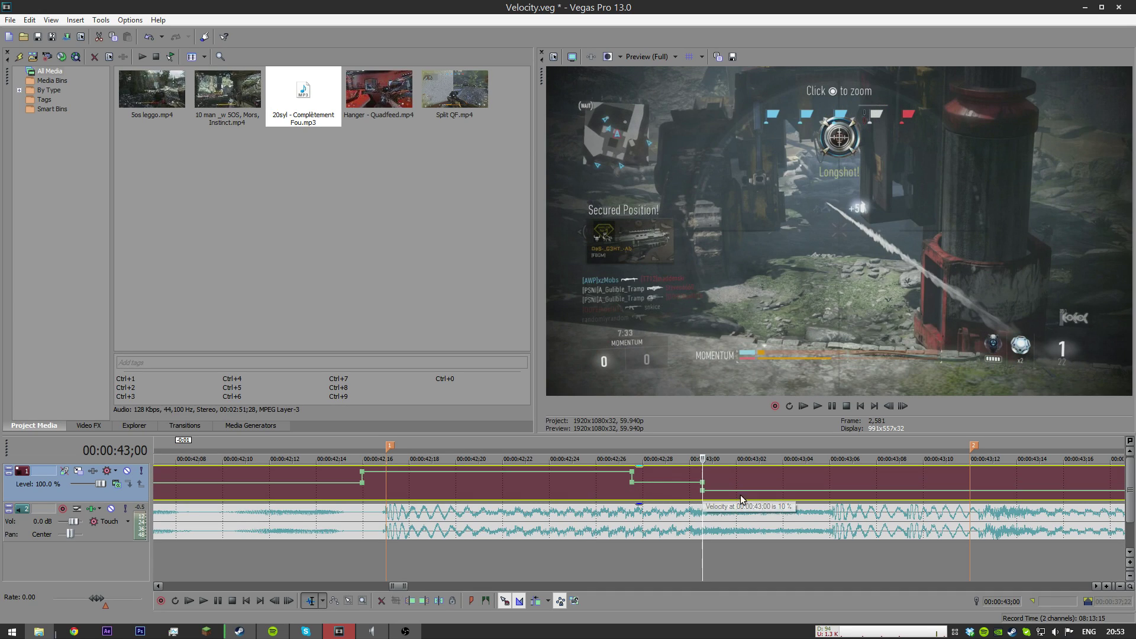
left_click(825, 494)
double_click(821, 491)
left_click_drag(820, 491, 819, 482)
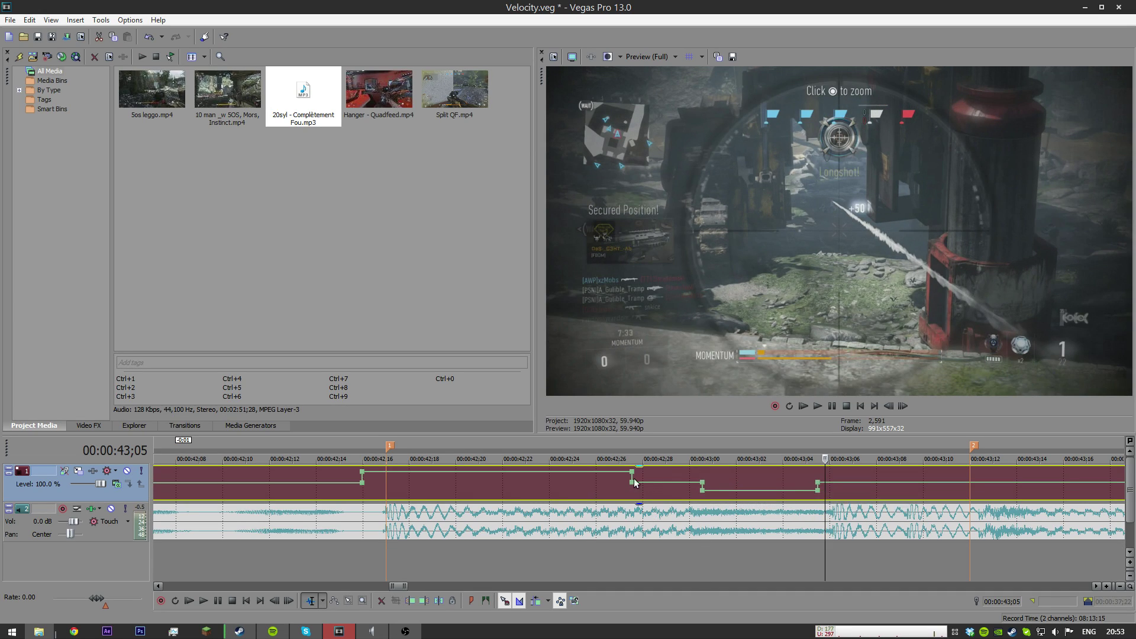
Step: Delete the 42;27 velocity point and set the slowdown to 31% at 42;21
mouse_move(634, 473)
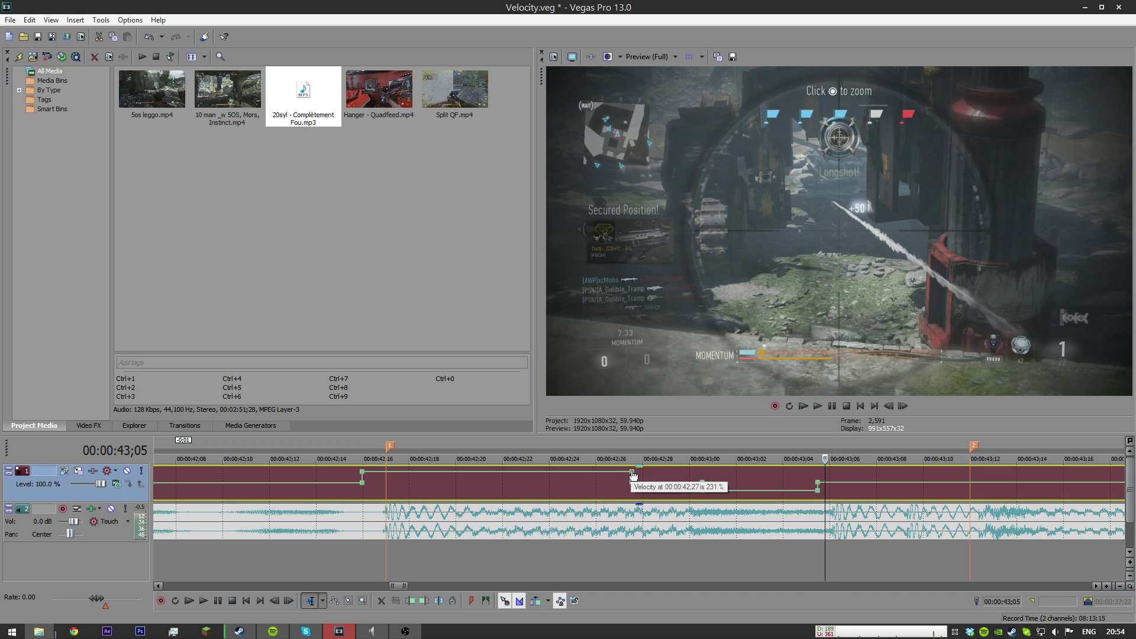
right_click(633, 473)
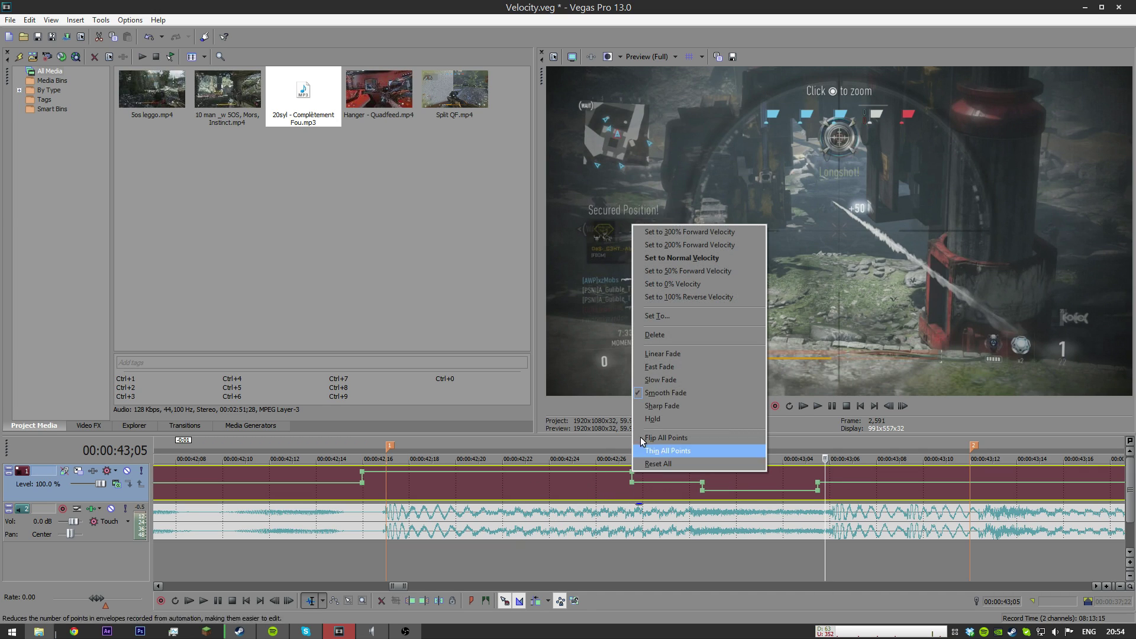
left_click(651, 336)
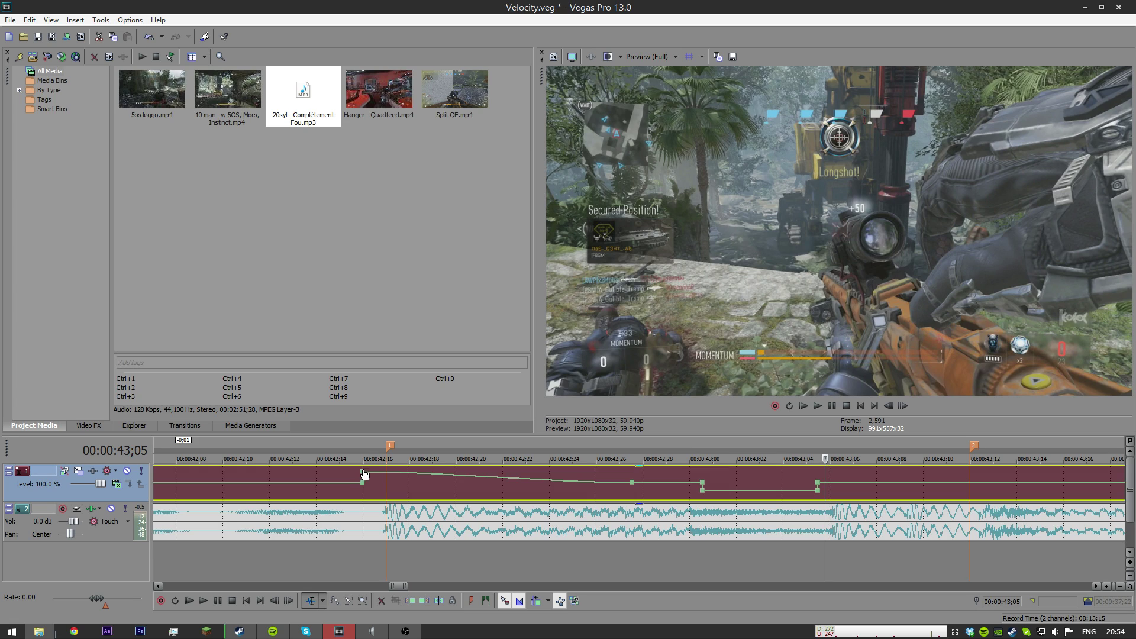
left_click_drag(632, 483, 491, 490)
Step: Make the speed change a Fast Fade, save the project, then undo the recent envelope edits
right_click(456, 486)
left_click(470, 380)
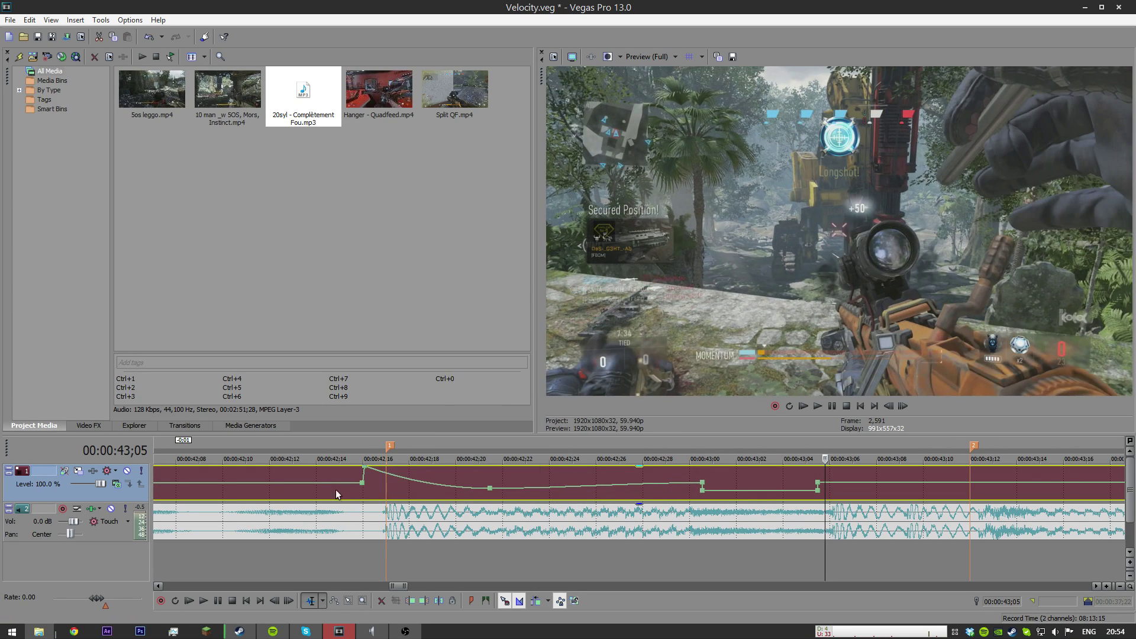
key("ctrl+s")
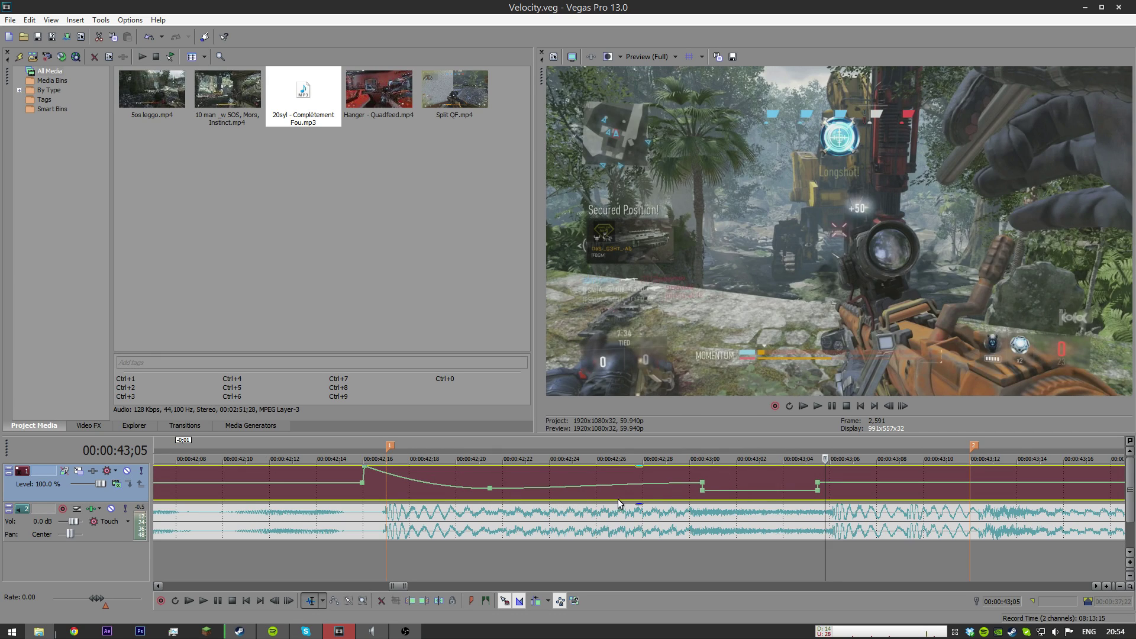
key("ctrl+z")
key("ctrl+z")
key("ctrl+z")
key("ctrl+z")
key("ctrl+z")
key("ctrl+z")
key("ctrl+z")
key("ctrl+z")
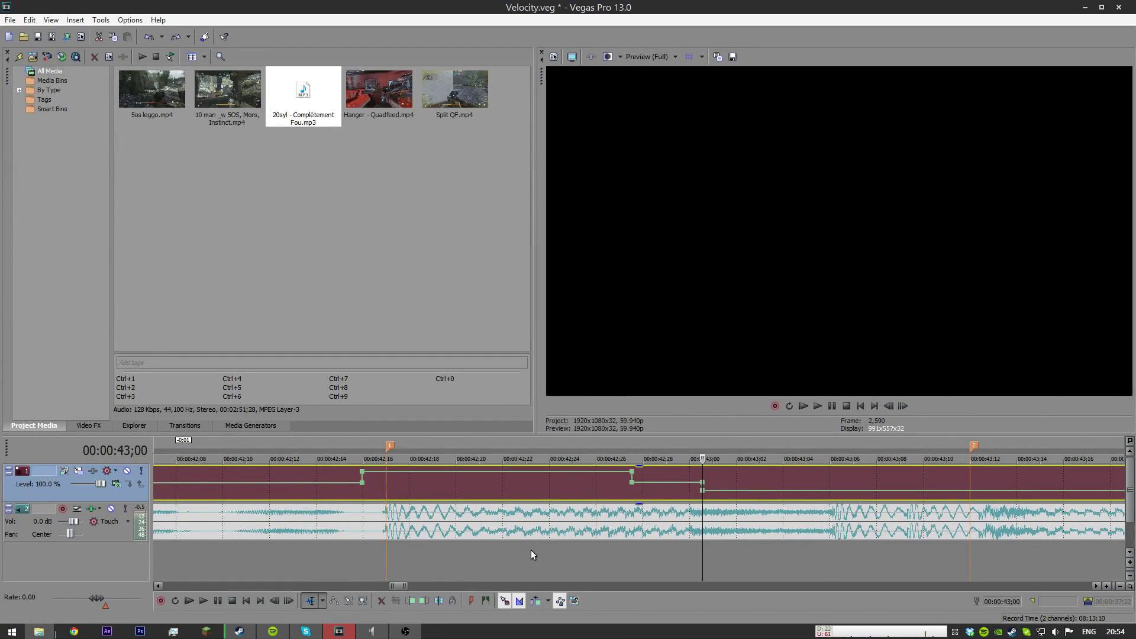
Step: Undo the remaining raised speed section and preview playback from 42;17
key("ctrl+z")
key("ctrl+z")
key("ctrl+z")
key("ctrl+z")
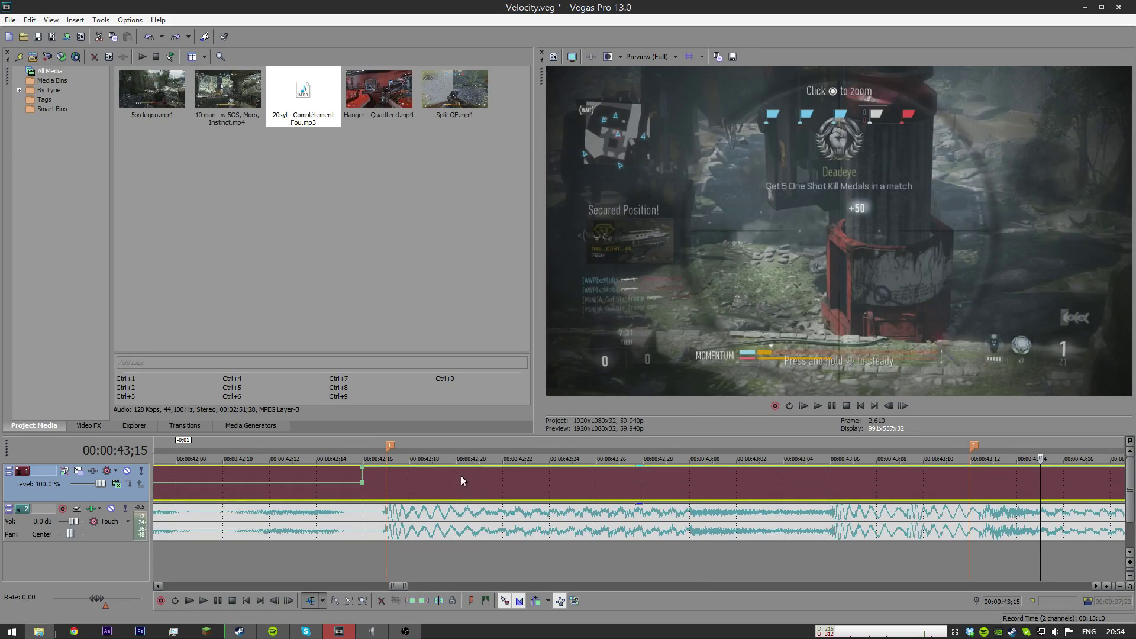
key("ctrl+z")
key("ctrl+z")
key("ctrl+z")
left_click(386, 479)
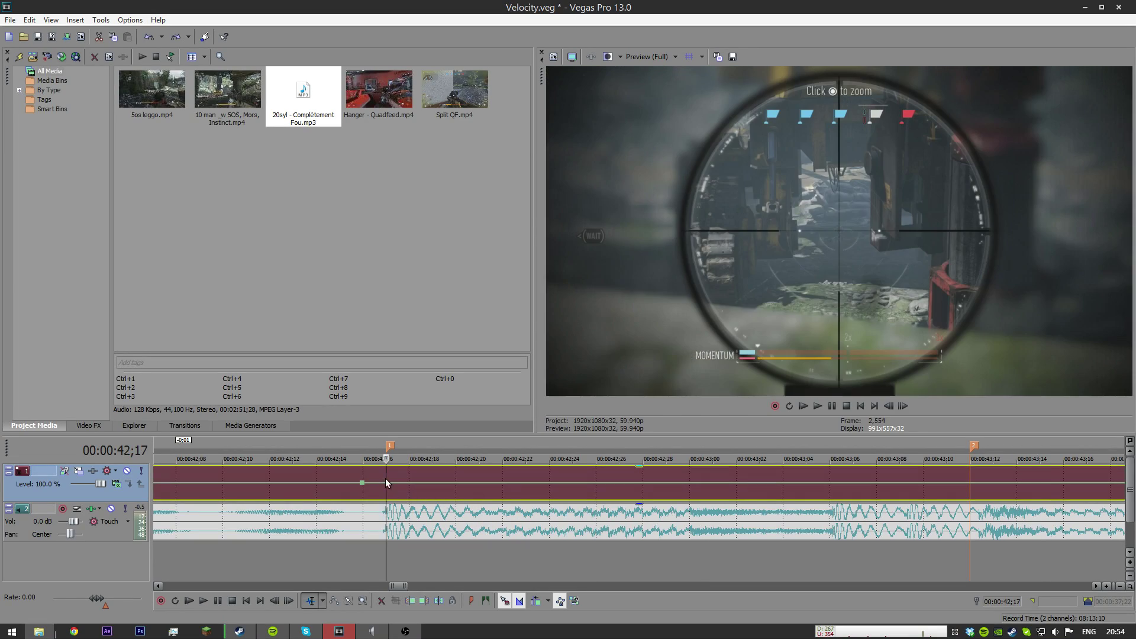
key("space")
key("space")
Step: Move the velocity point onto 42;17 and play the section to check timing
scroll(410, 512, "up", 2)
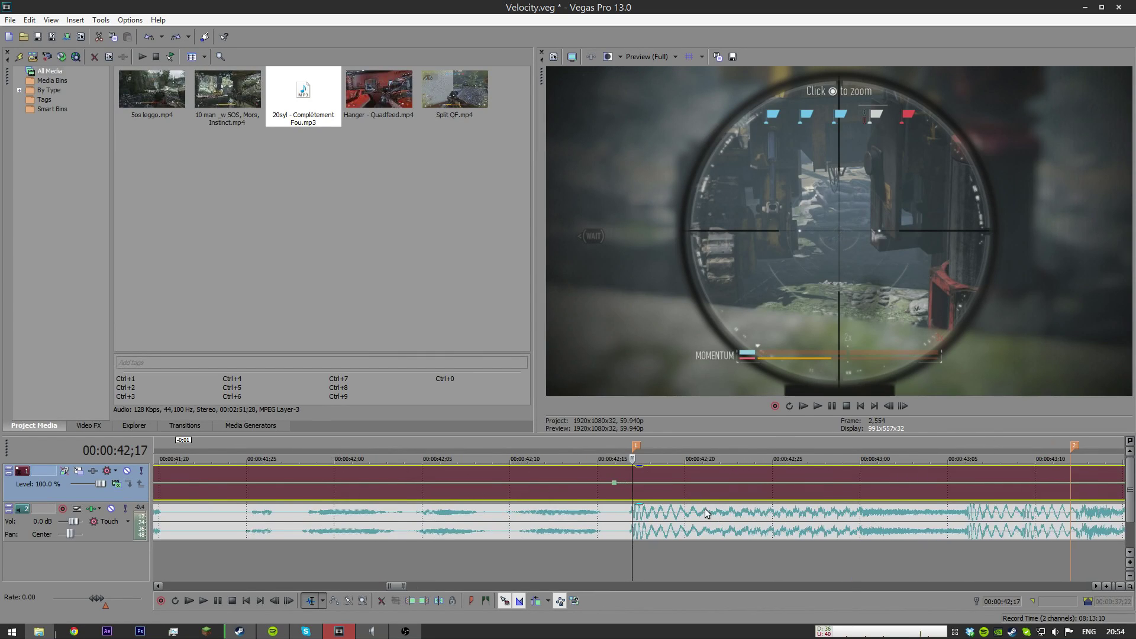
left_click_drag(596, 483, 632, 485)
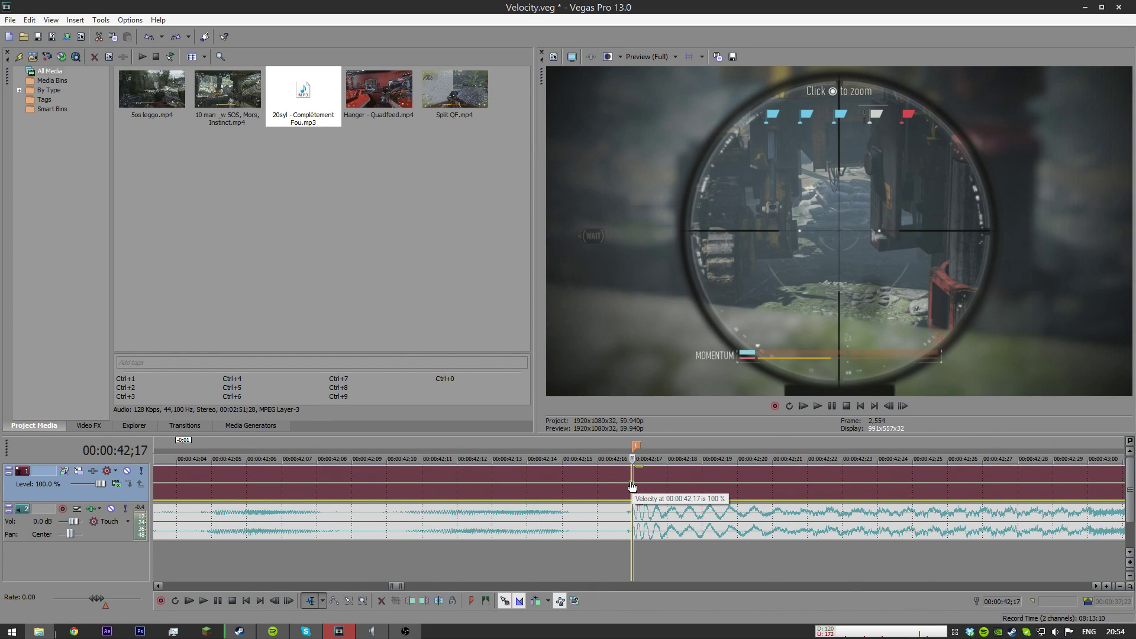
scroll(632, 487, "down", 1)
key("space")
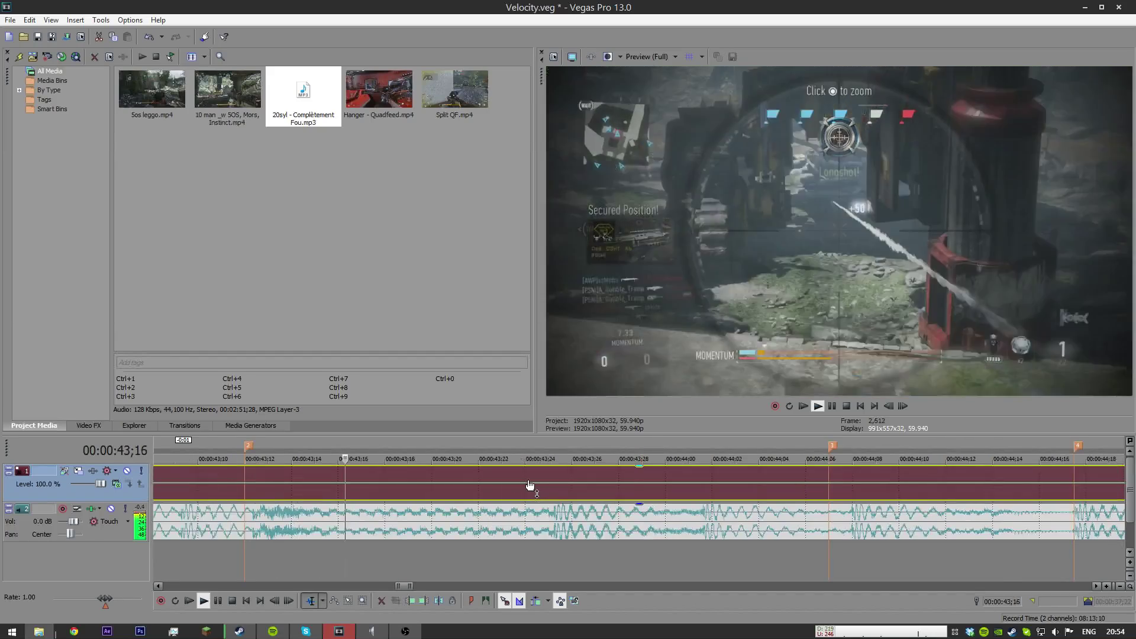
key("space")
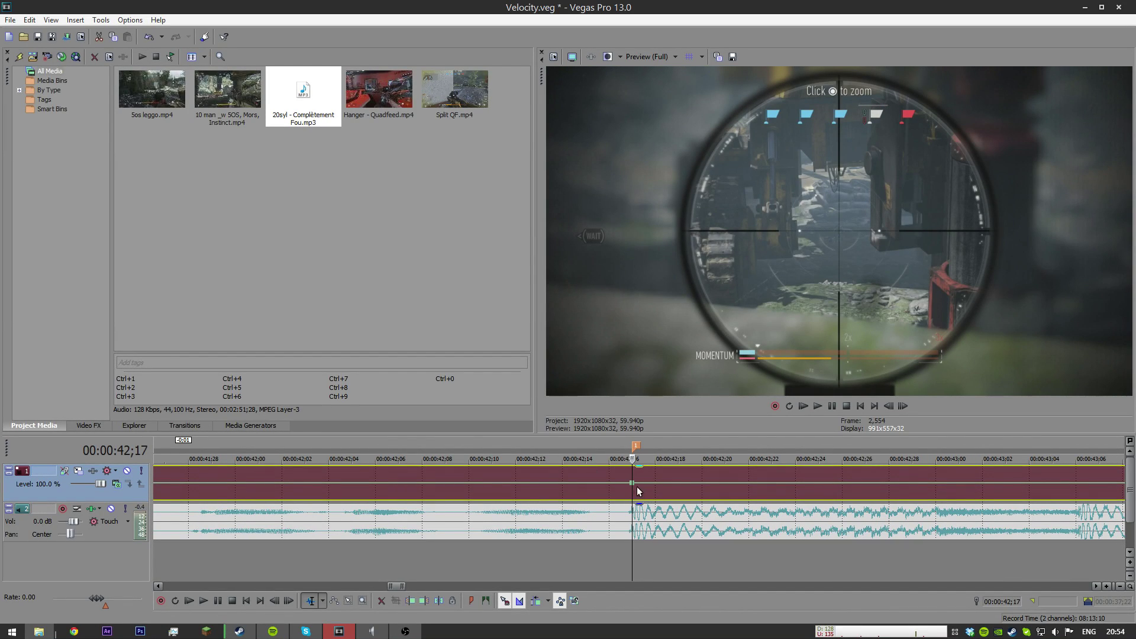
Step: Set the velocity point to 100% at 42;16 and step frame by frame to check it
left_click_drag(632, 481, 630, 490)
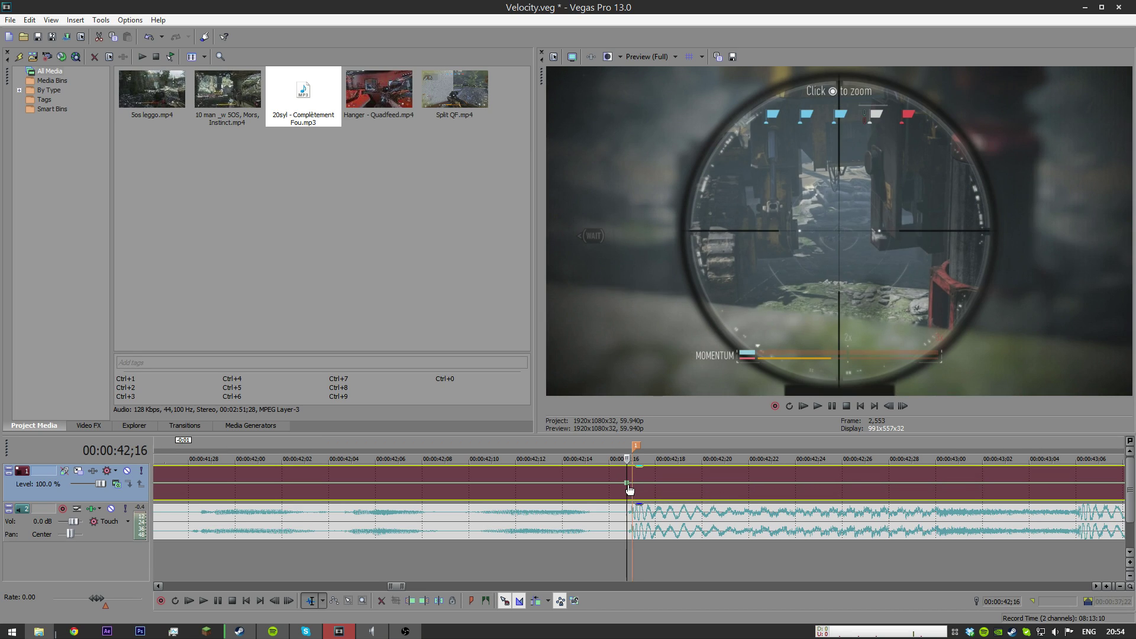
left_click(634, 477)
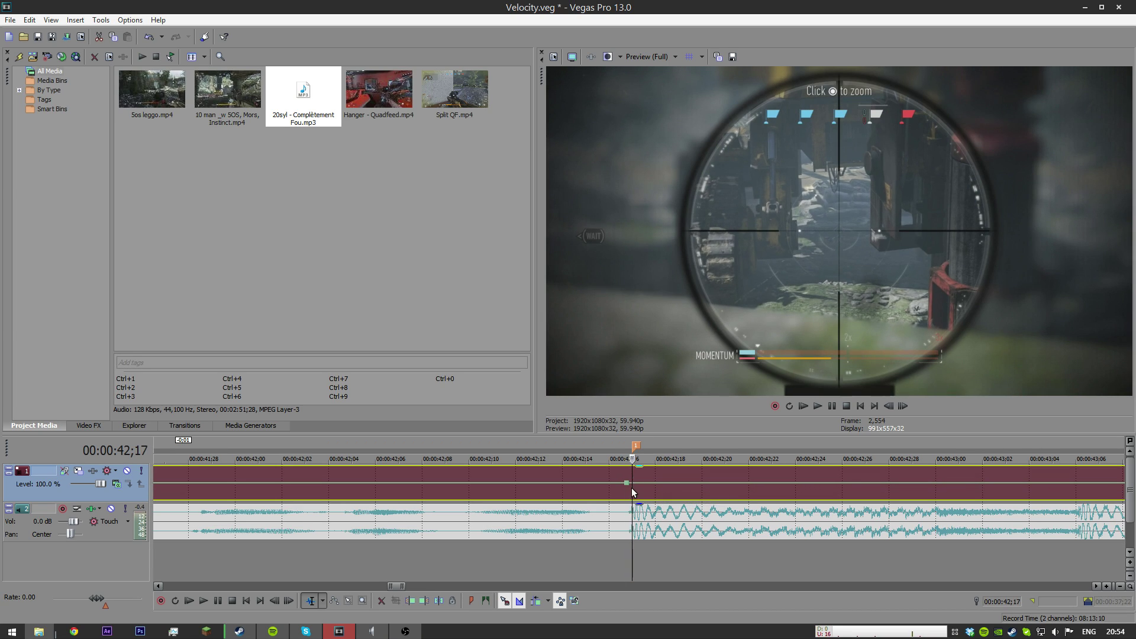
scroll(633, 490, "up", 3)
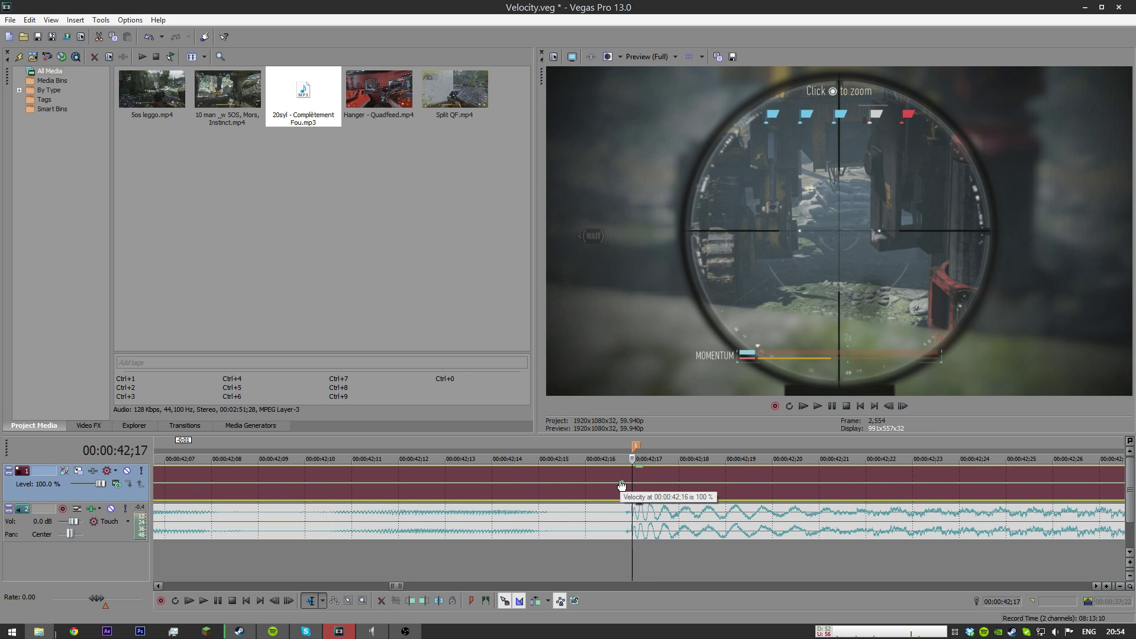
left_click_drag(627, 487, 618, 486)
key("Left")
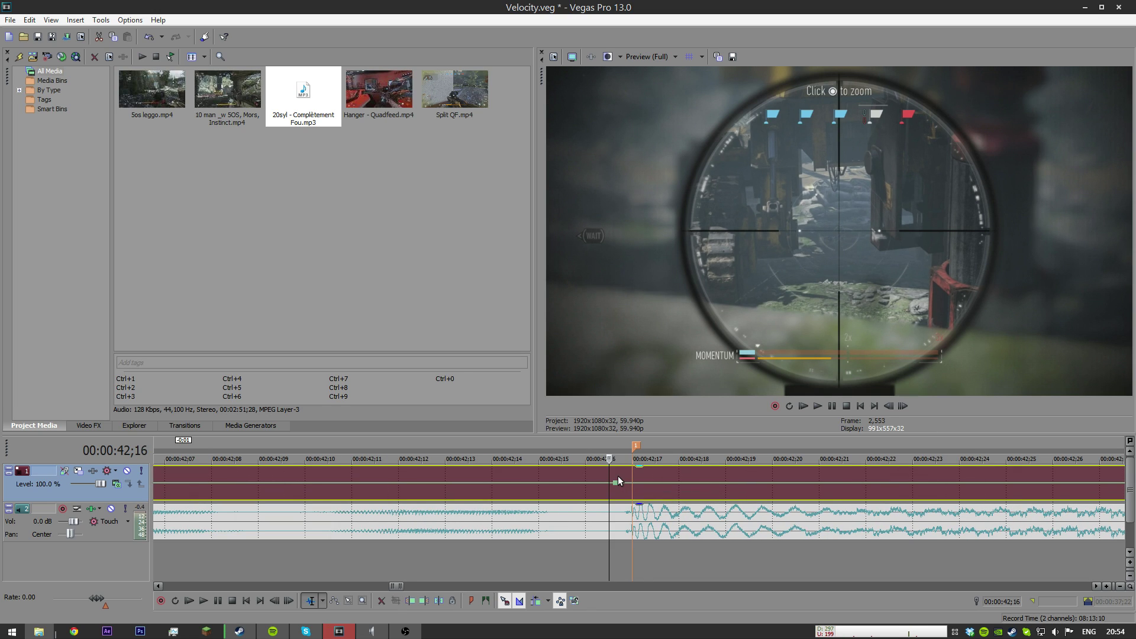
key("Right")
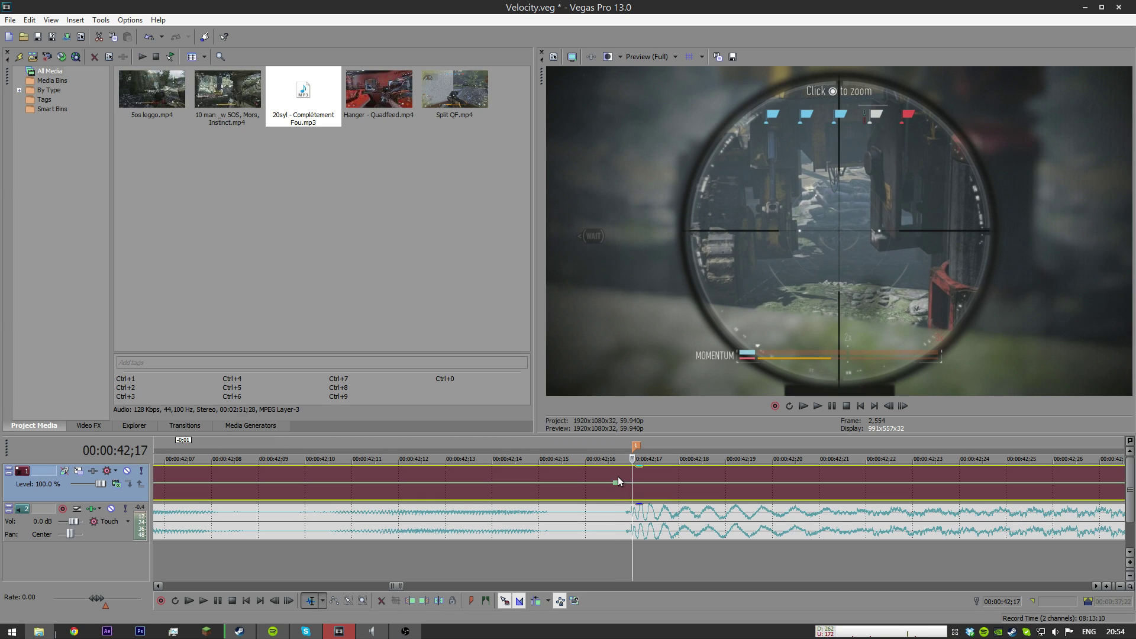
scroll(609, 491, "down", 6)
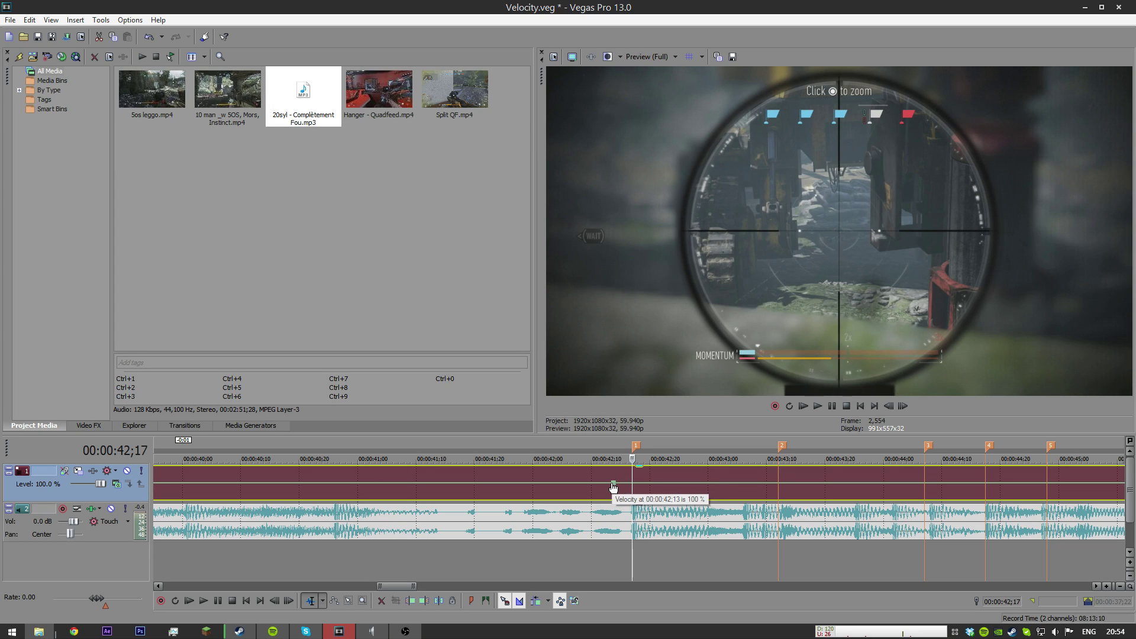
Step: Add a velocity point at 42;16, raise the speed to 210% at the beat, and preview the ramp
left_click(616, 488)
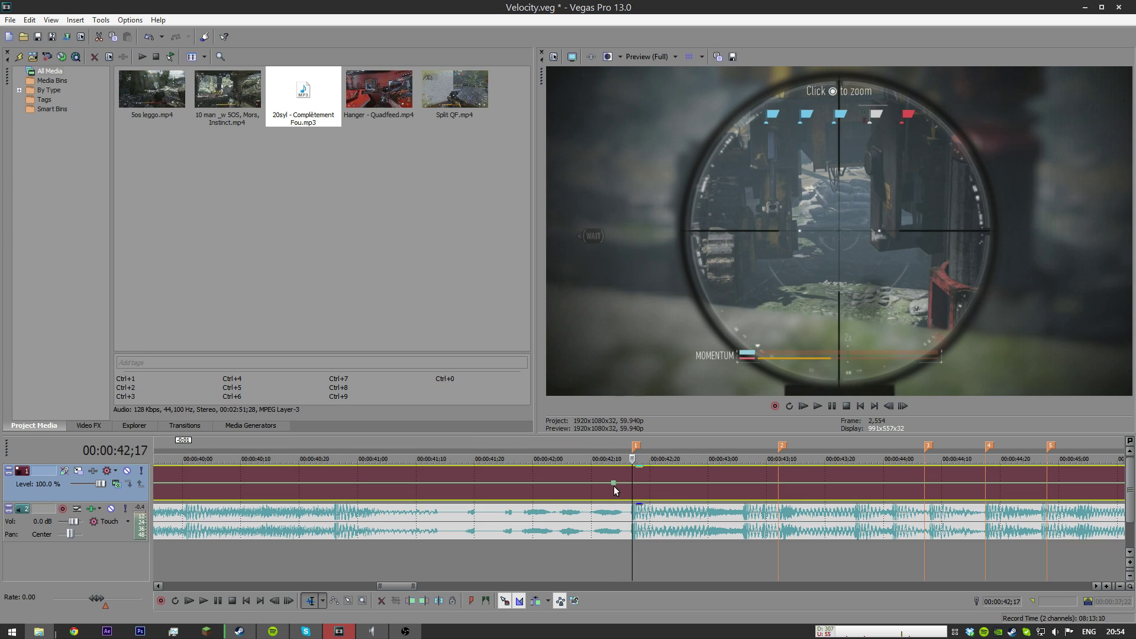
double_click(630, 483)
left_click_drag(633, 489, 638, 470)
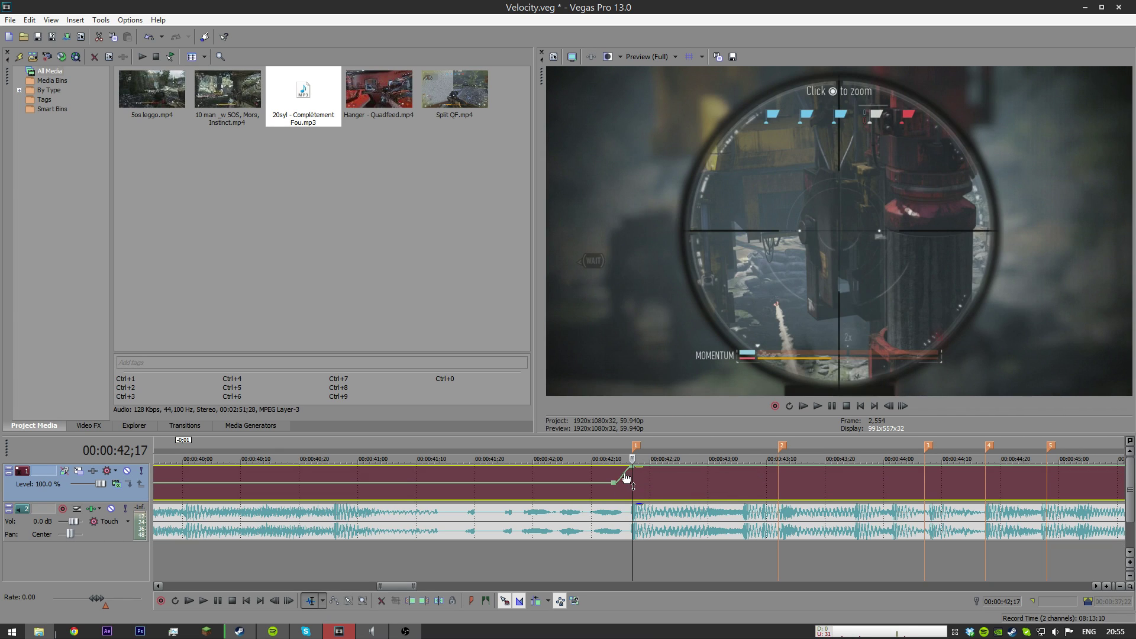
left_click(613, 479)
key("space")
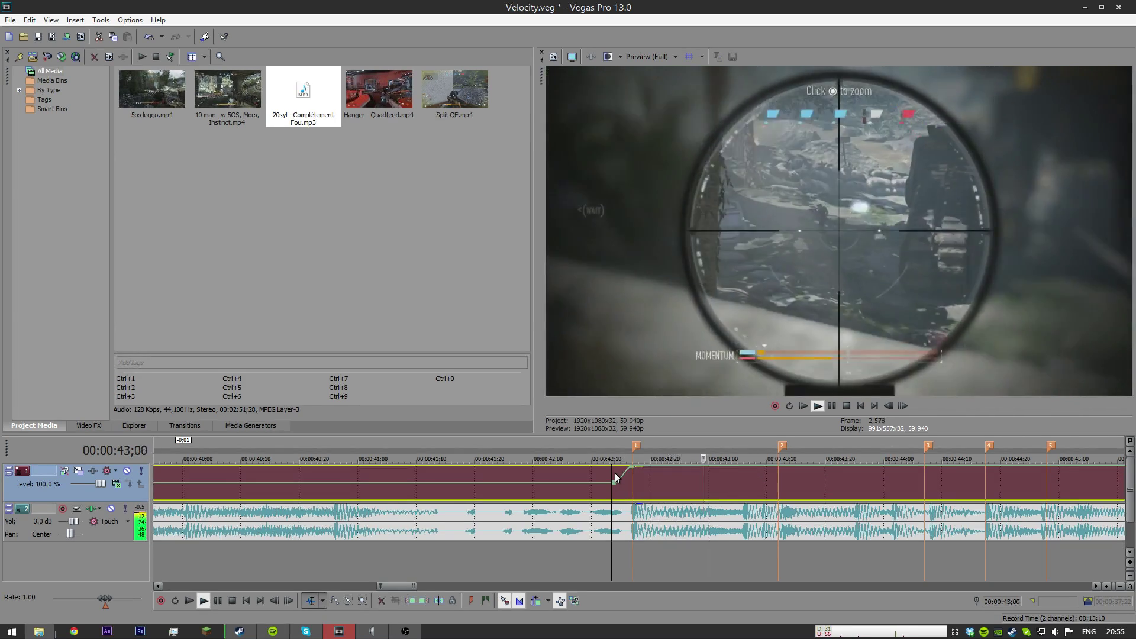
key("space")
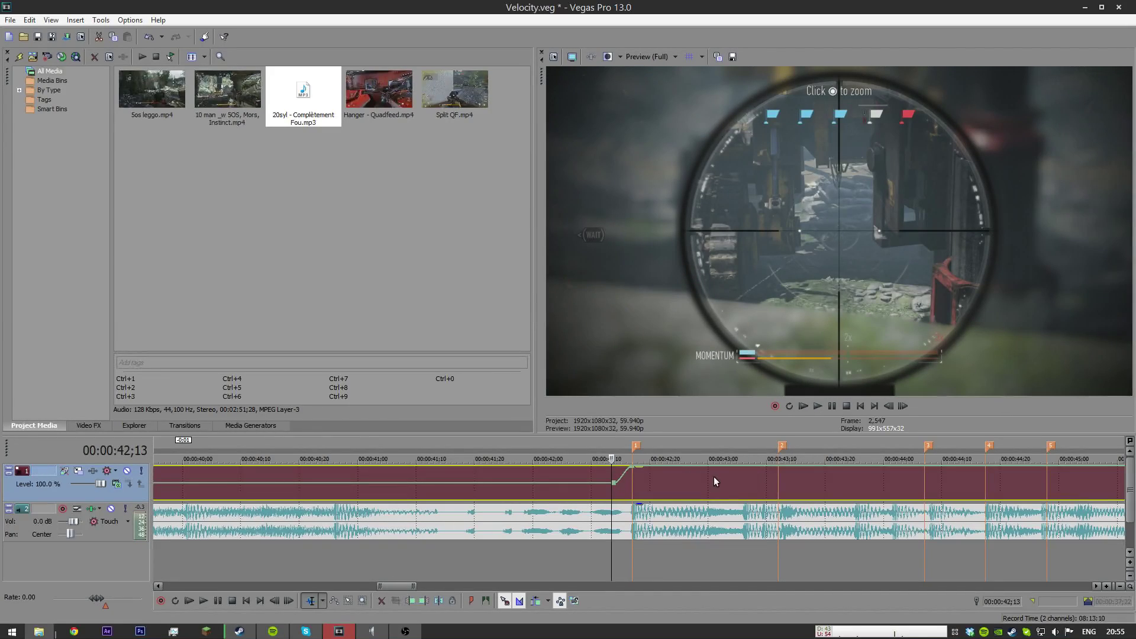
left_click(741, 474)
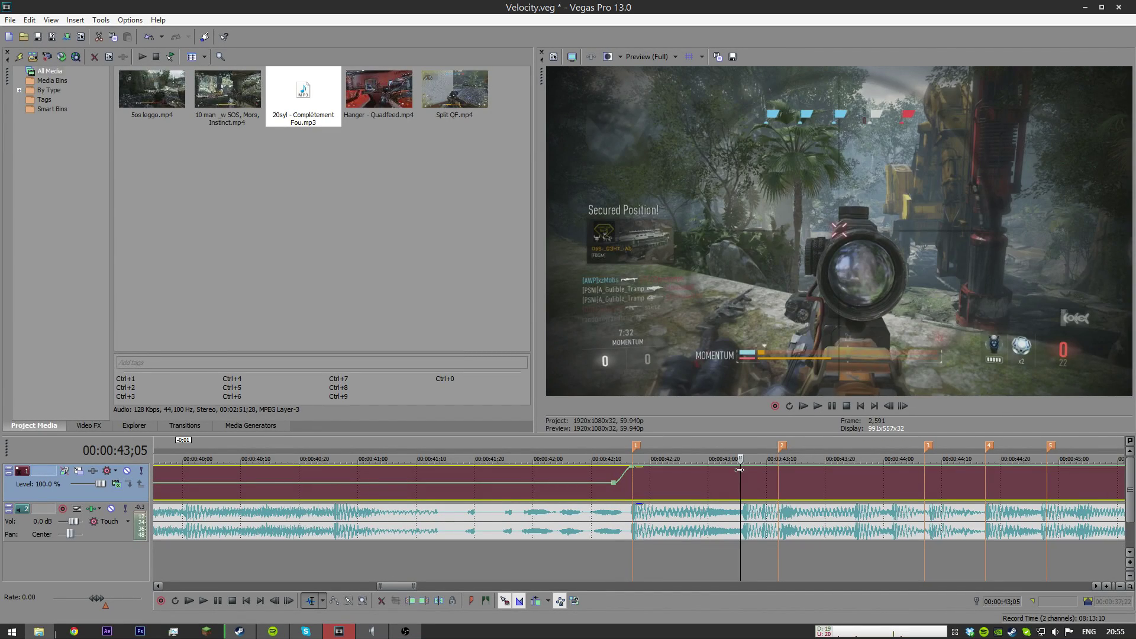
left_click(632, 477)
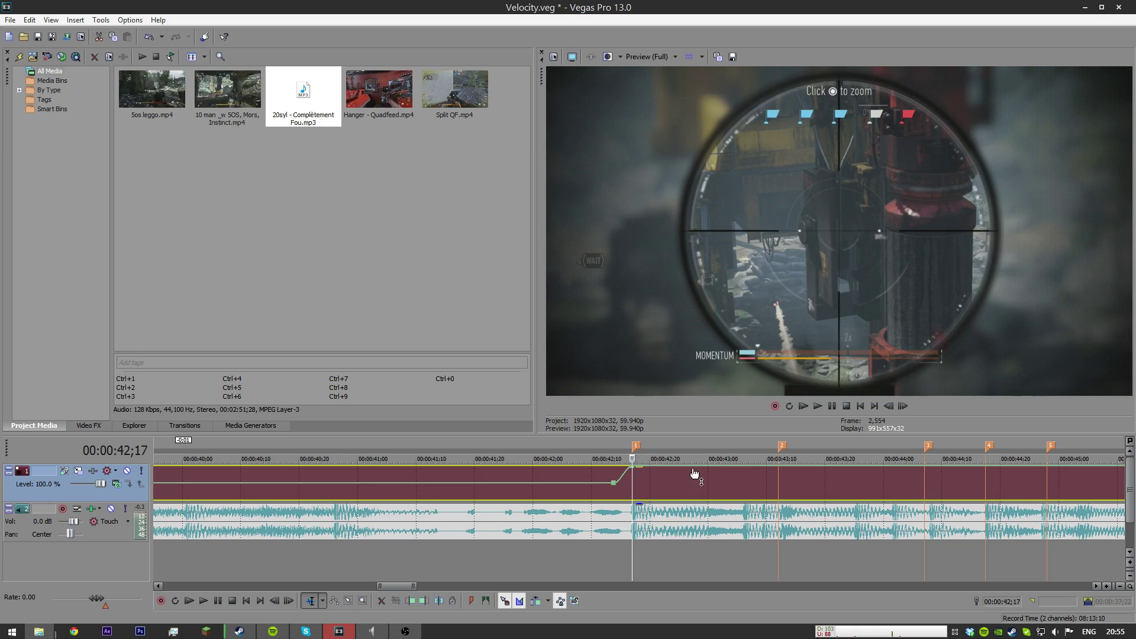
Step: Add a lowered velocity point after marker 1, slide it to 42;26, and preview the ramp
mouse_move(733, 470)
left_mouse_down()
mouse_move(726, 484)
mouse_move(638, 487)
mouse_move(743, 487)
mouse_move(634, 489)
mouse_move(764, 485)
mouse_move(632, 488)
mouse_move(769, 486)
mouse_move(611, 491)
mouse_move(780, 487)
left_mouse_up()
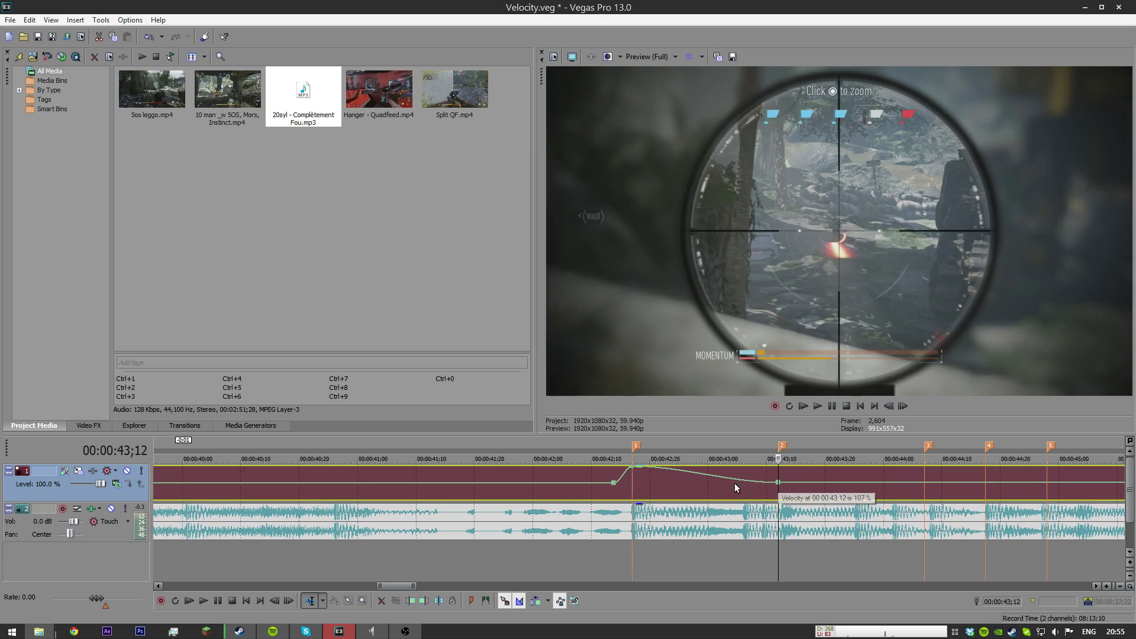
left_click(603, 471)
key("space")
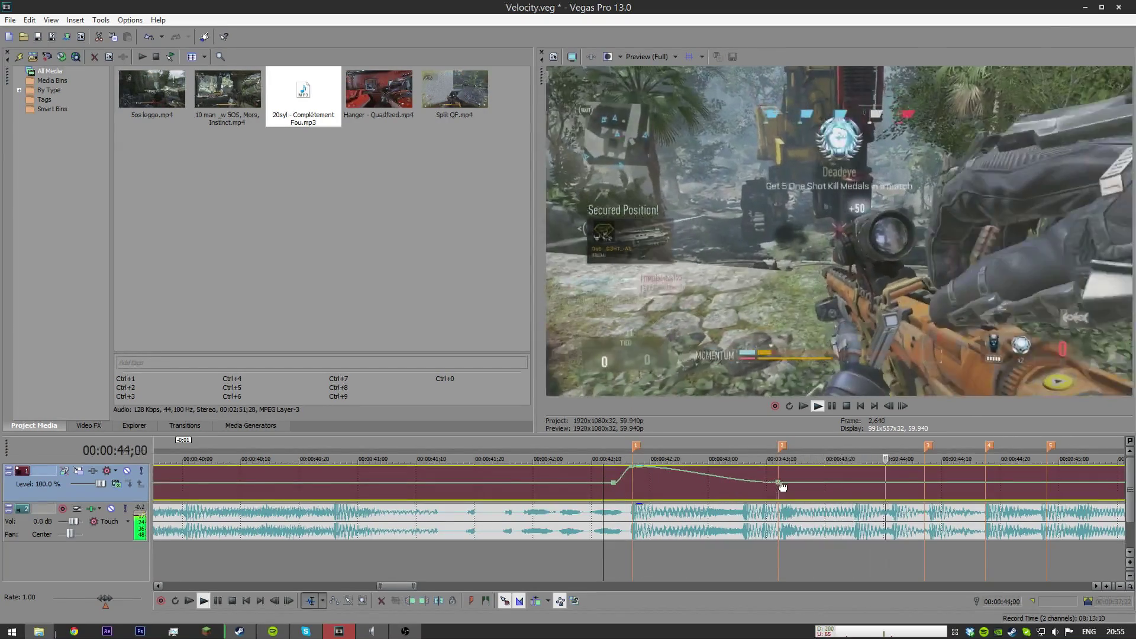
key("space")
left_click_drag(781, 486, 688, 488)
key("space")
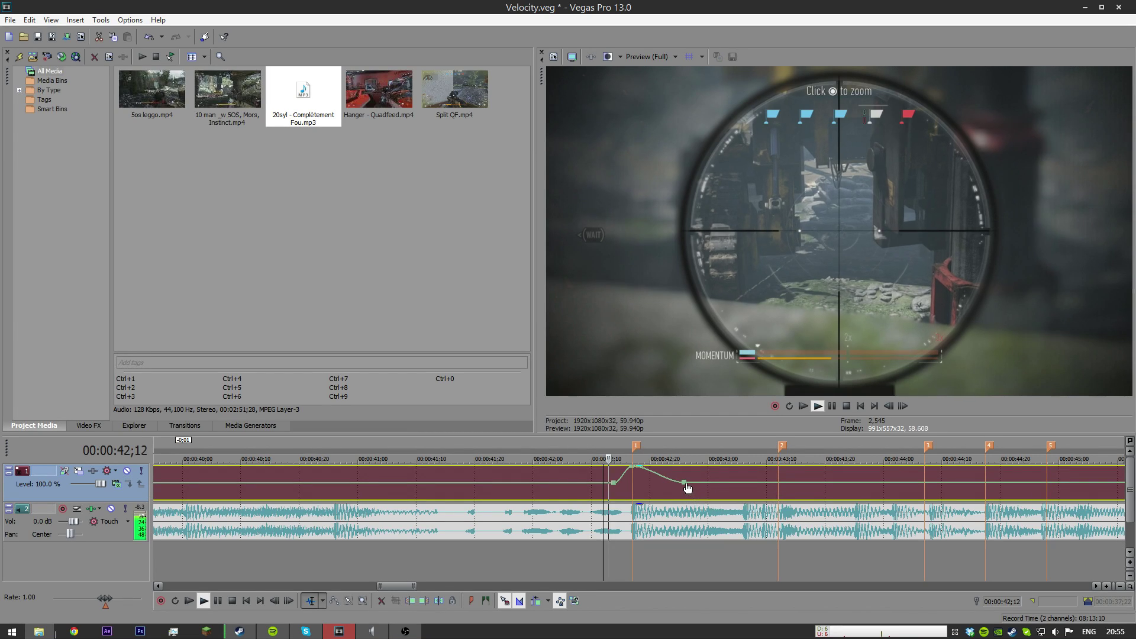
key("space")
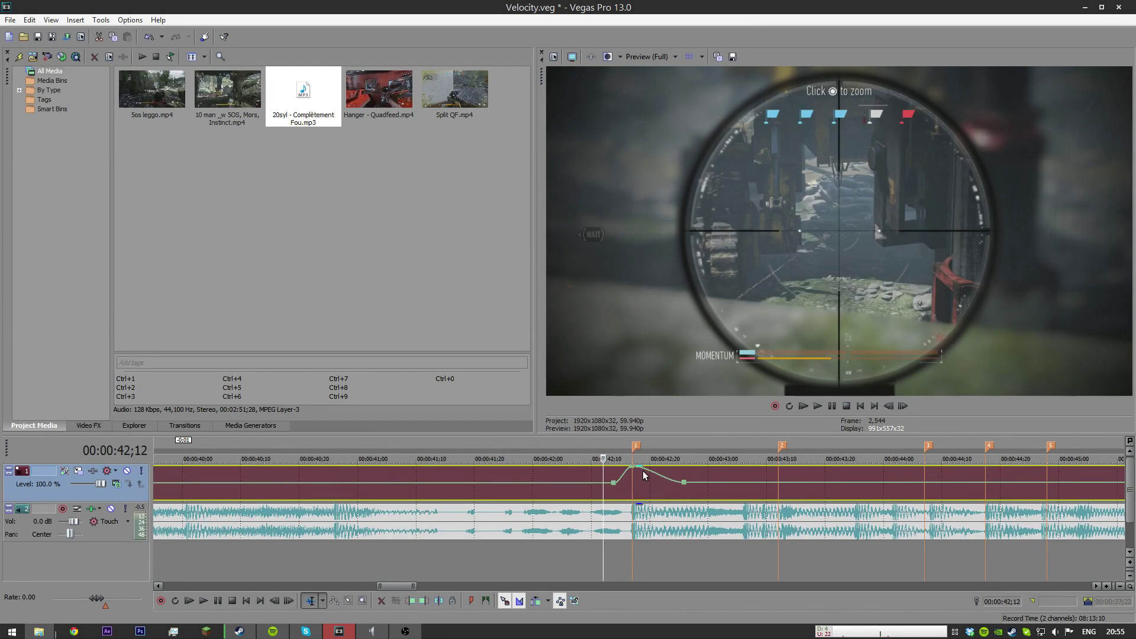
Step: Push the post-peak velocity point up to 300%, then pull it down to a low speed near 42;26
scroll(683, 490, "up", 2)
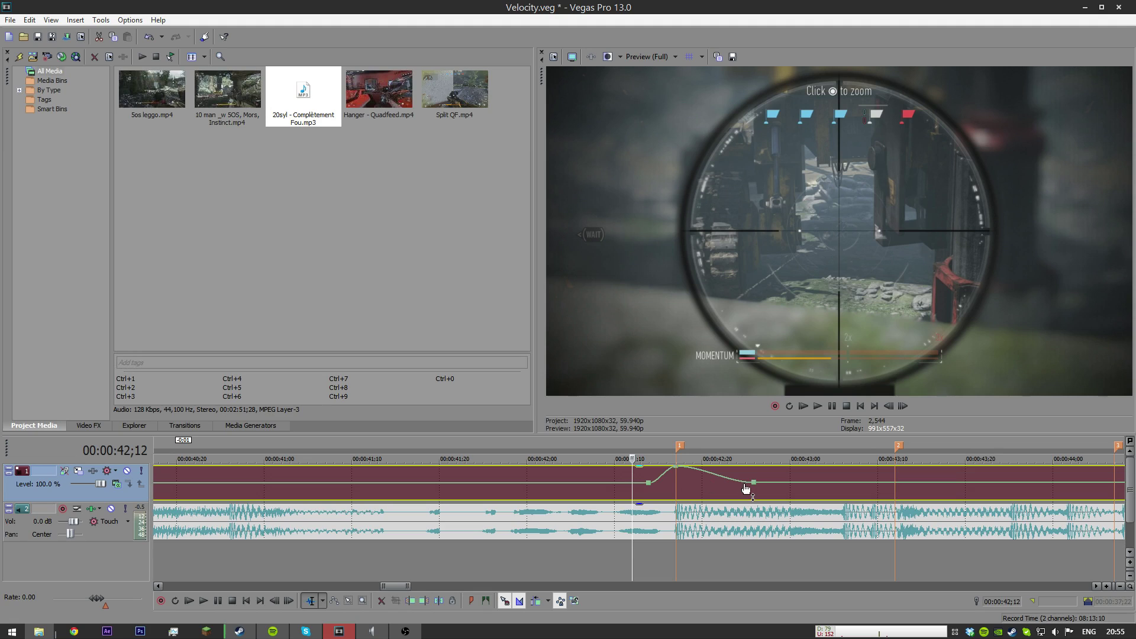
left_click(677, 489)
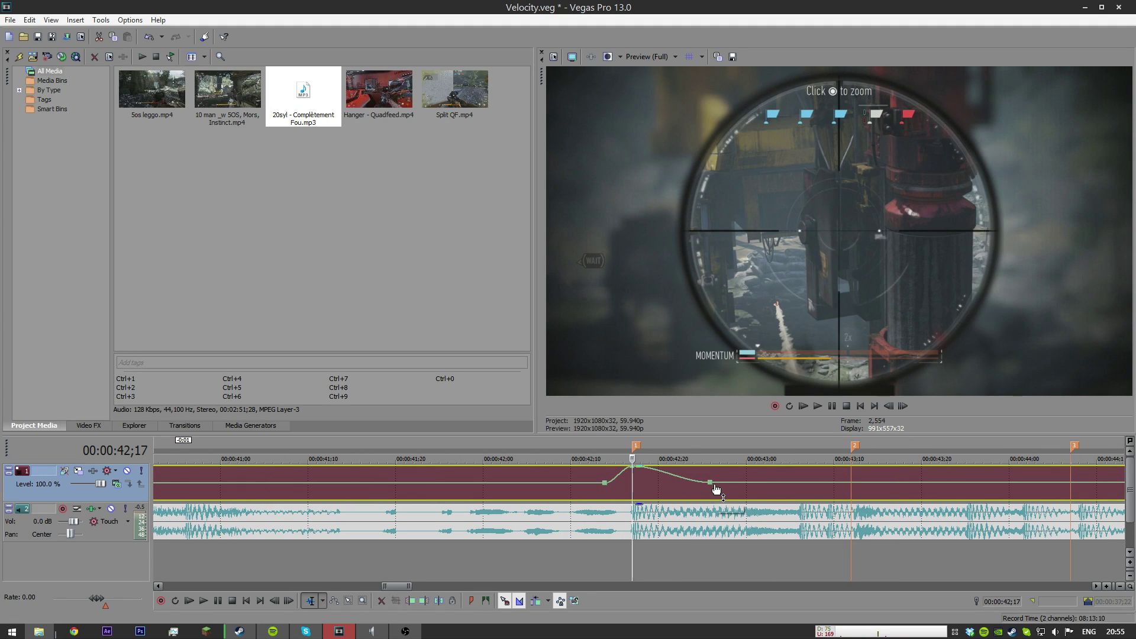
left_click_drag(717, 489, 710, 466)
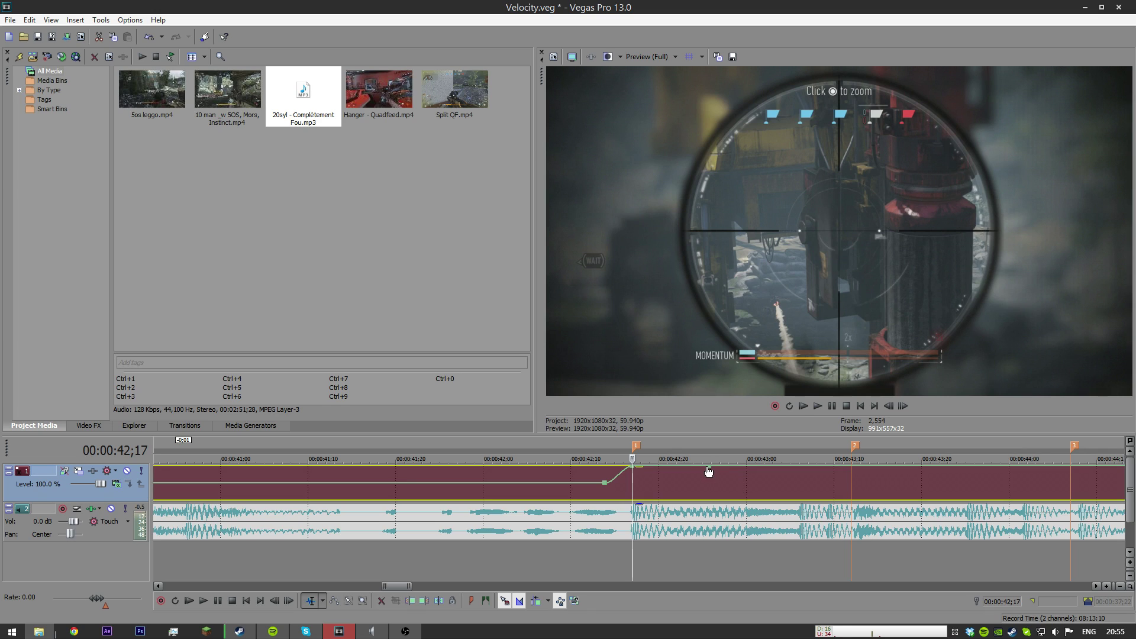
mouse_move(709, 471)
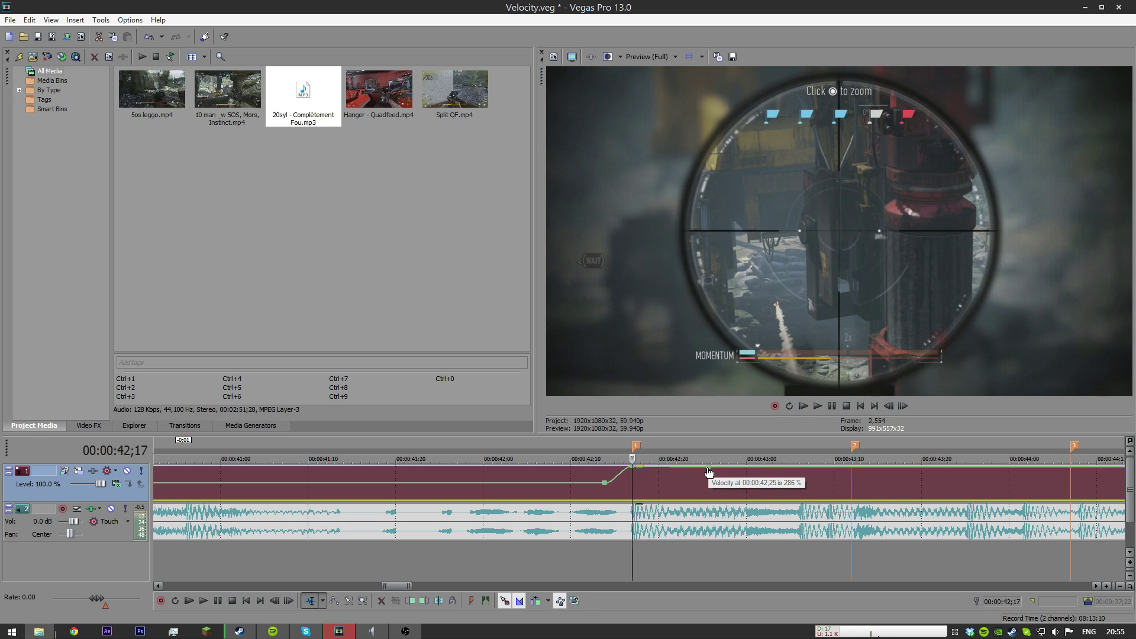
left_click_drag(709, 472, 710, 467)
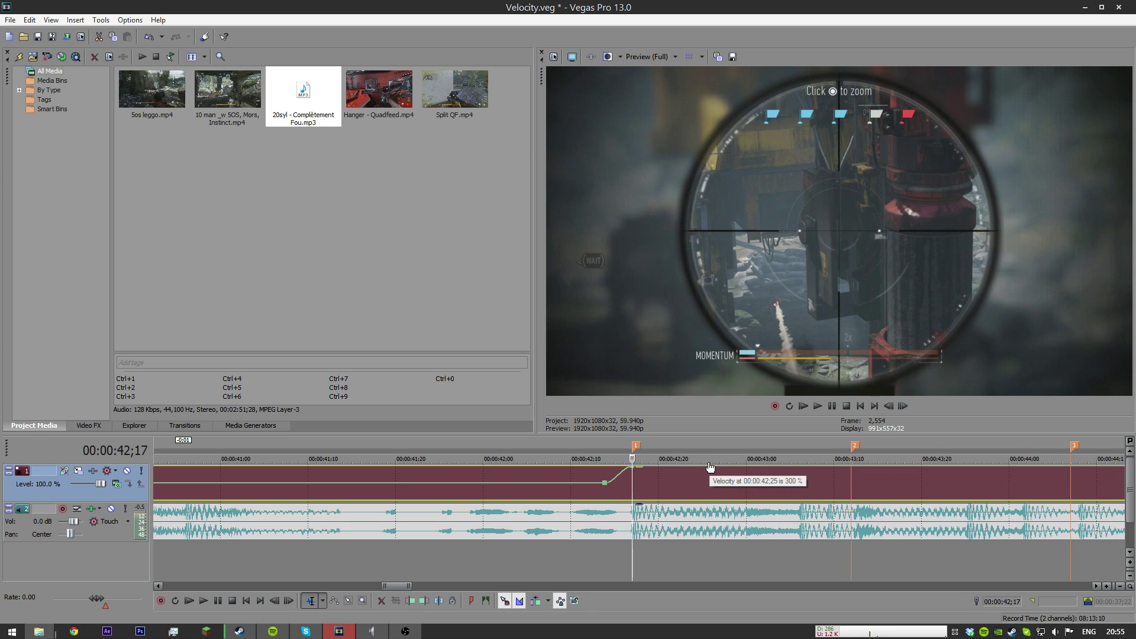
left_click_drag(709, 467, 713, 505)
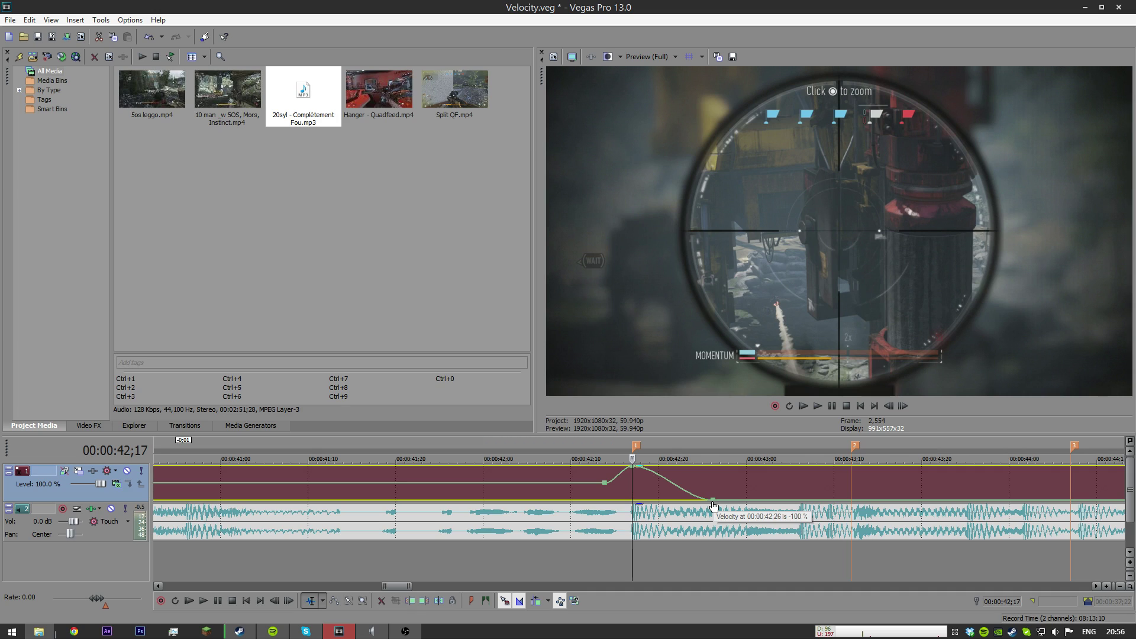
left_click_drag(713, 506, 713, 493)
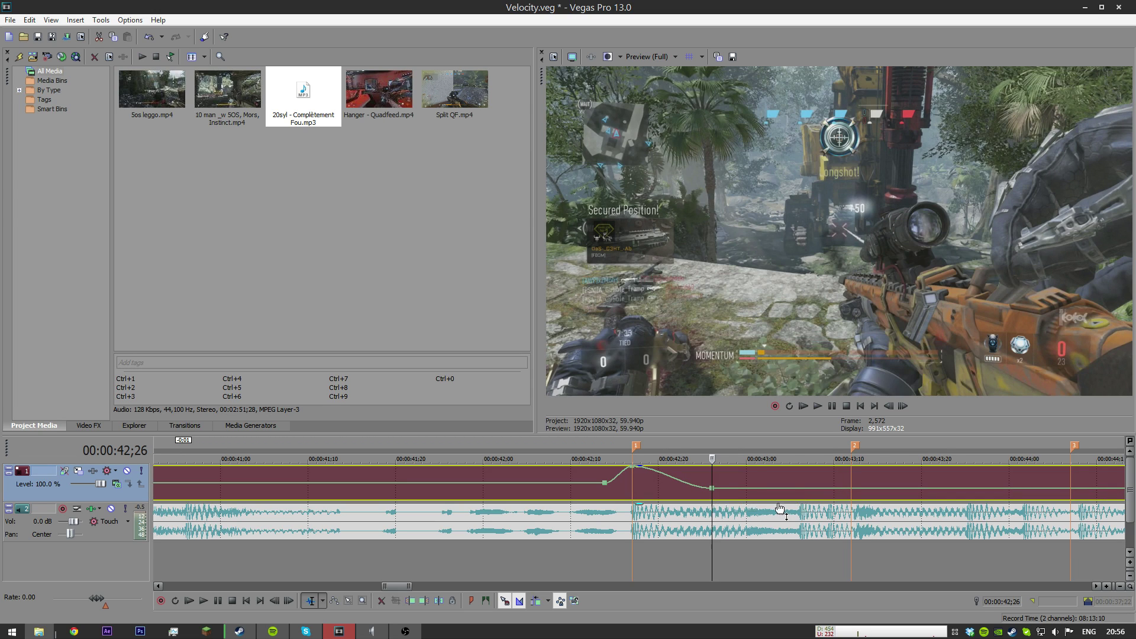
Step: Save the project and lower the 42;26 slowdown point slightly to 45%
mouse_move(714, 492)
key("ctrl+s")
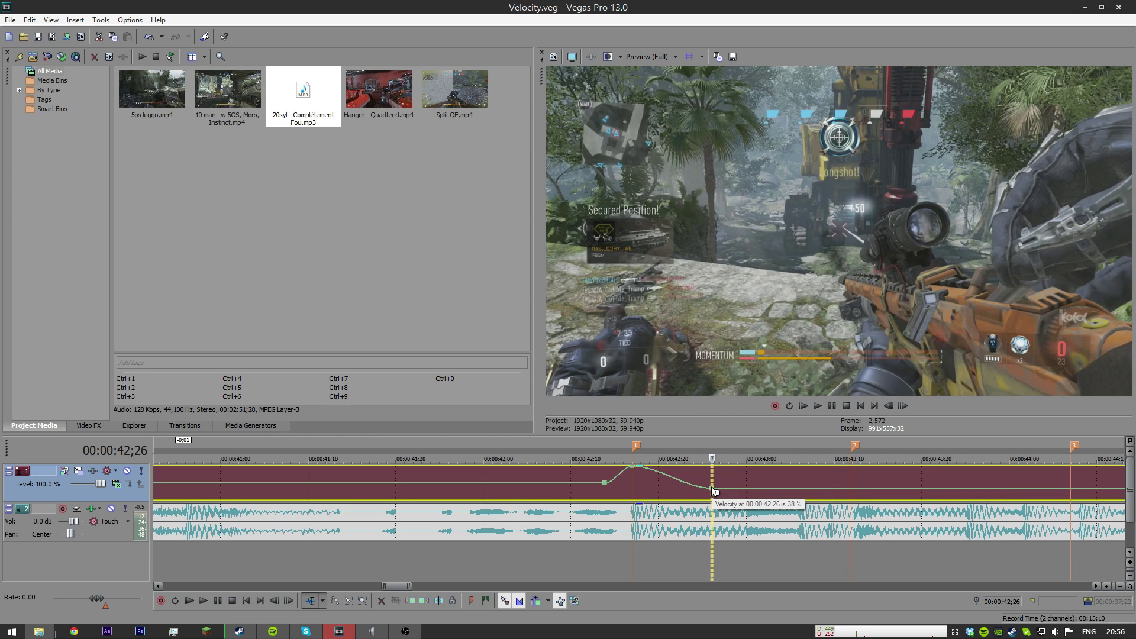
left_click_drag(714, 491, 718, 492)
Step: Preview the speed ramp three times, ending with the playhead just before marker 1
key("space")
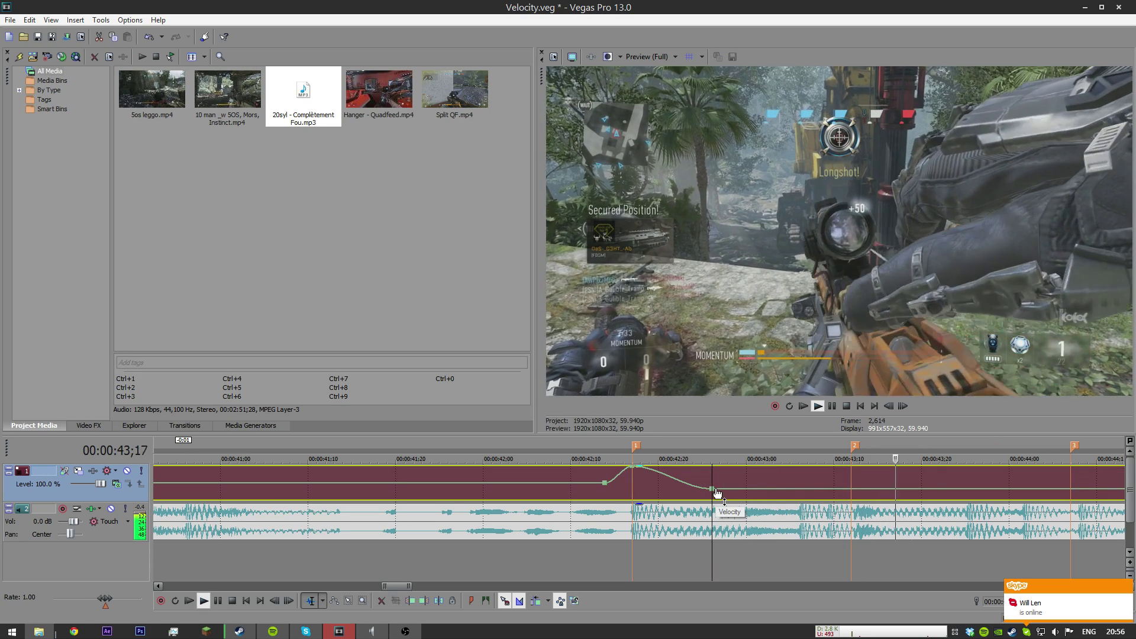
key("space")
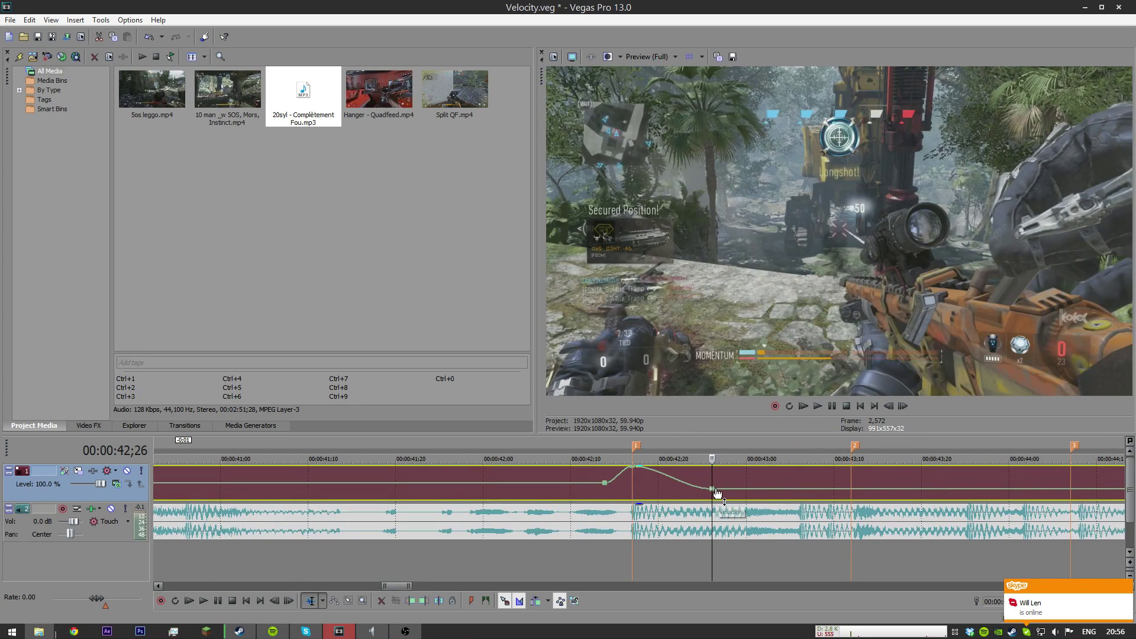
key("space")
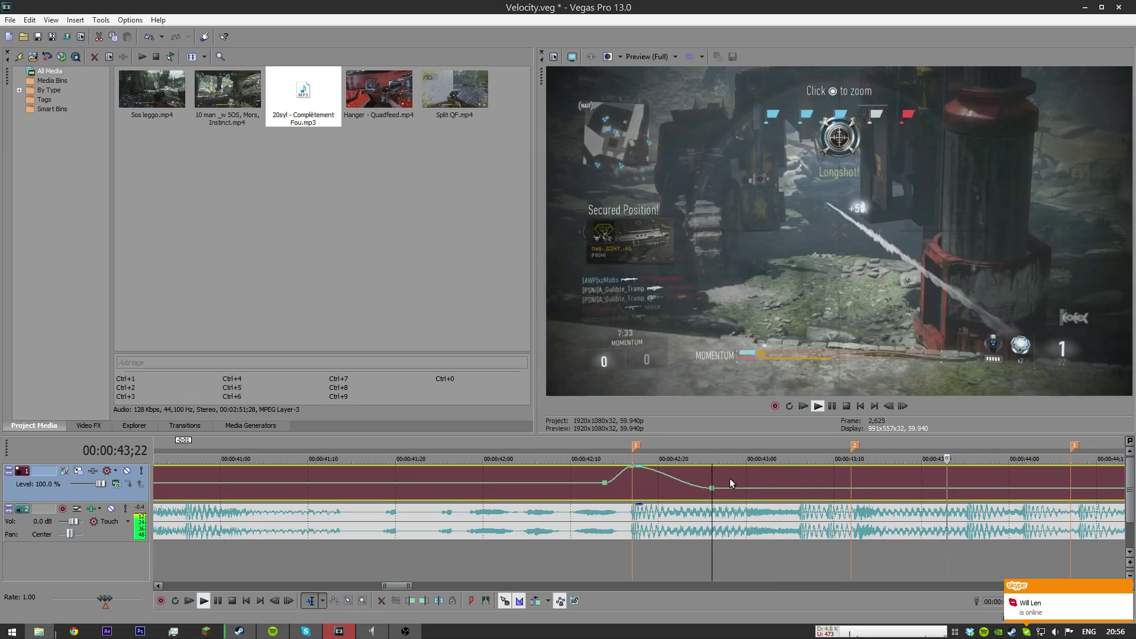
key("space")
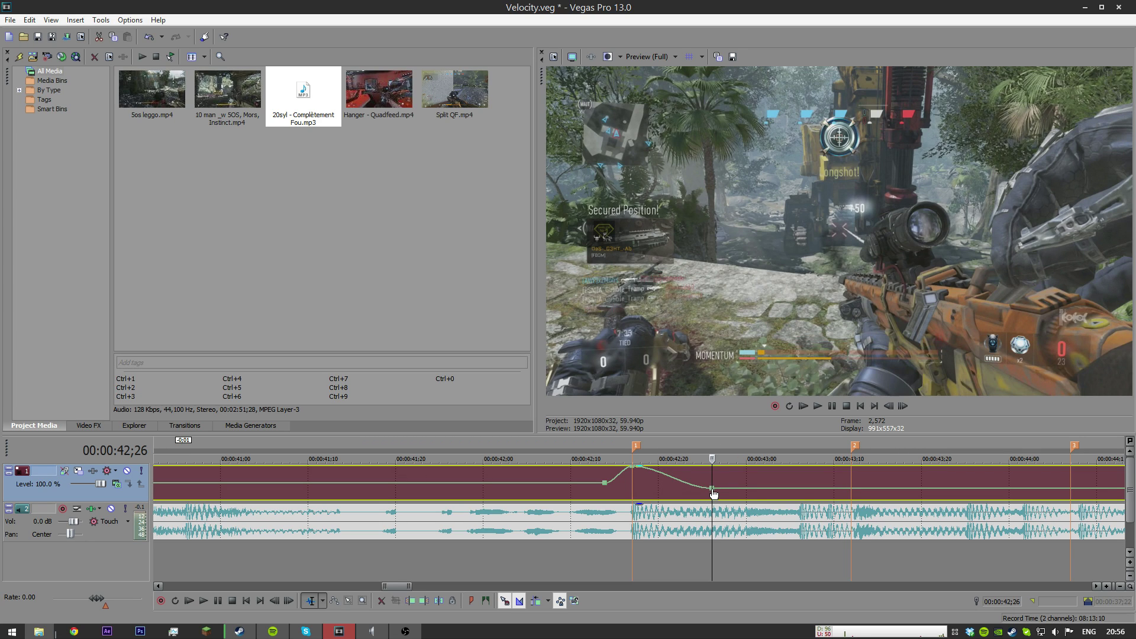
key("space")
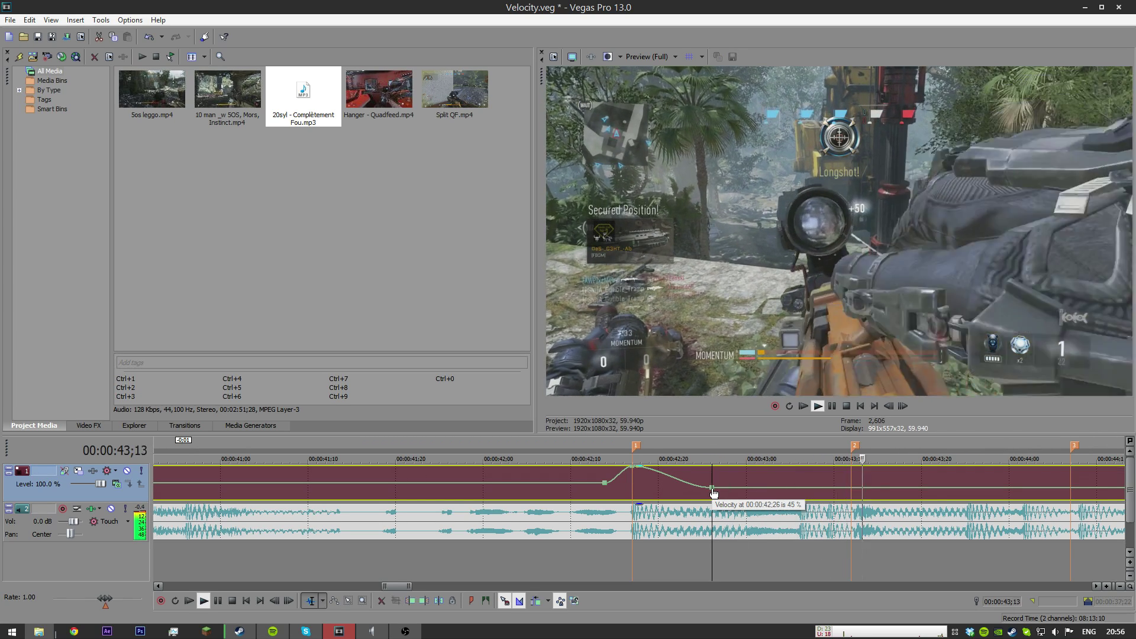
key("space")
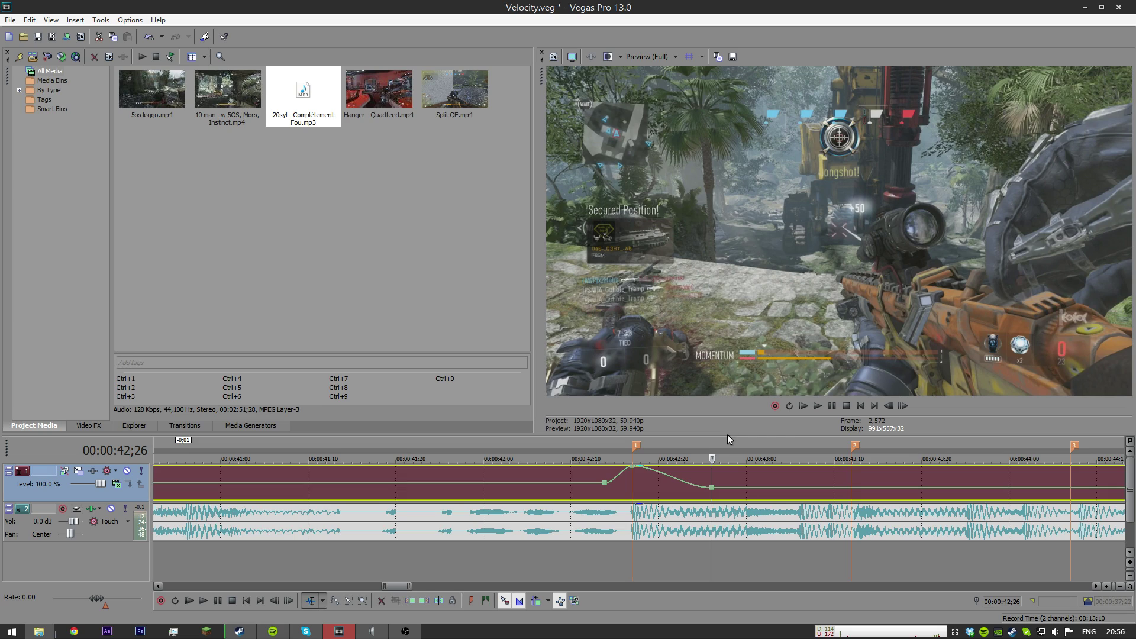
left_click(619, 484)
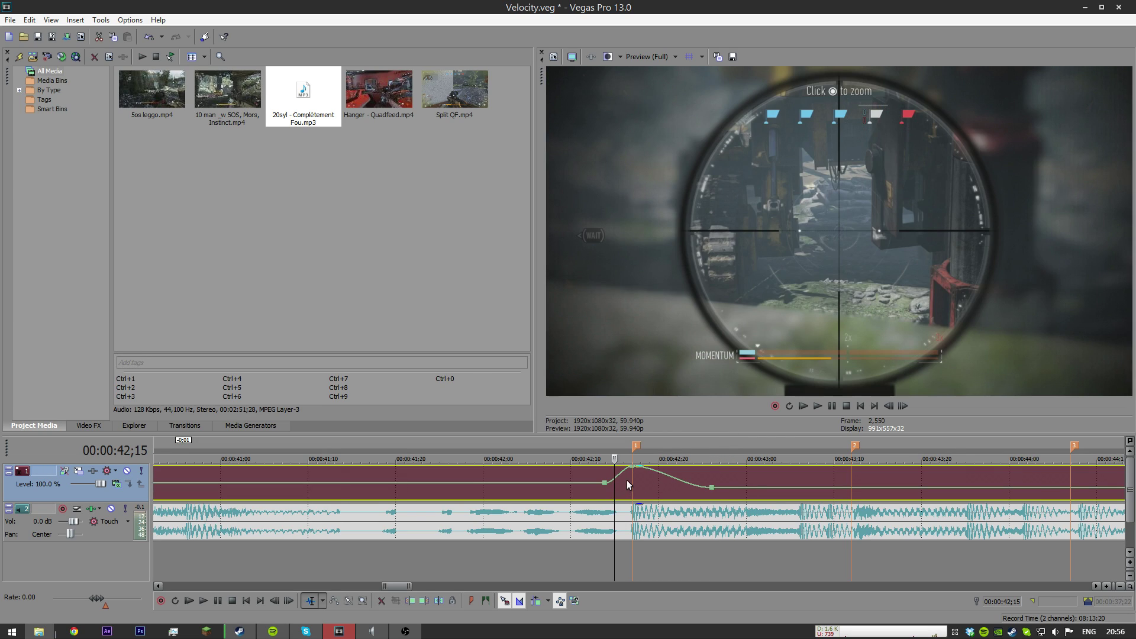
Step: Zoom the timeline in around marker 1 to show the 300% peak at 42;17
scroll(627, 481, "up", 1)
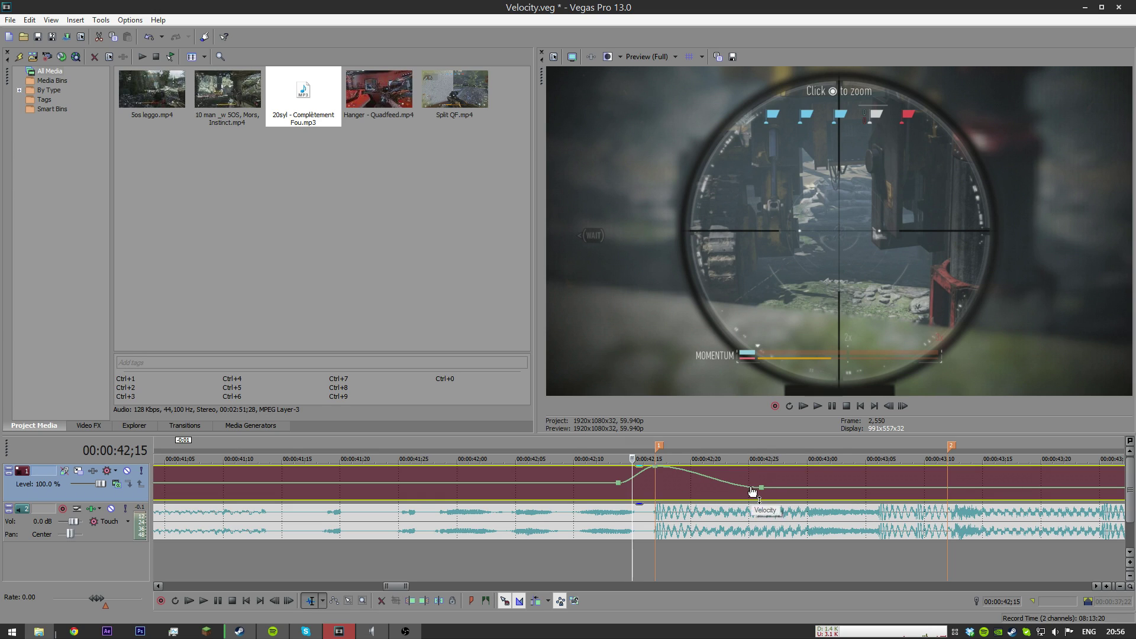
Step: Set the falling segment to Linear then Fast Fade, and the rise into the peak to Fast Fade
right_click(715, 483)
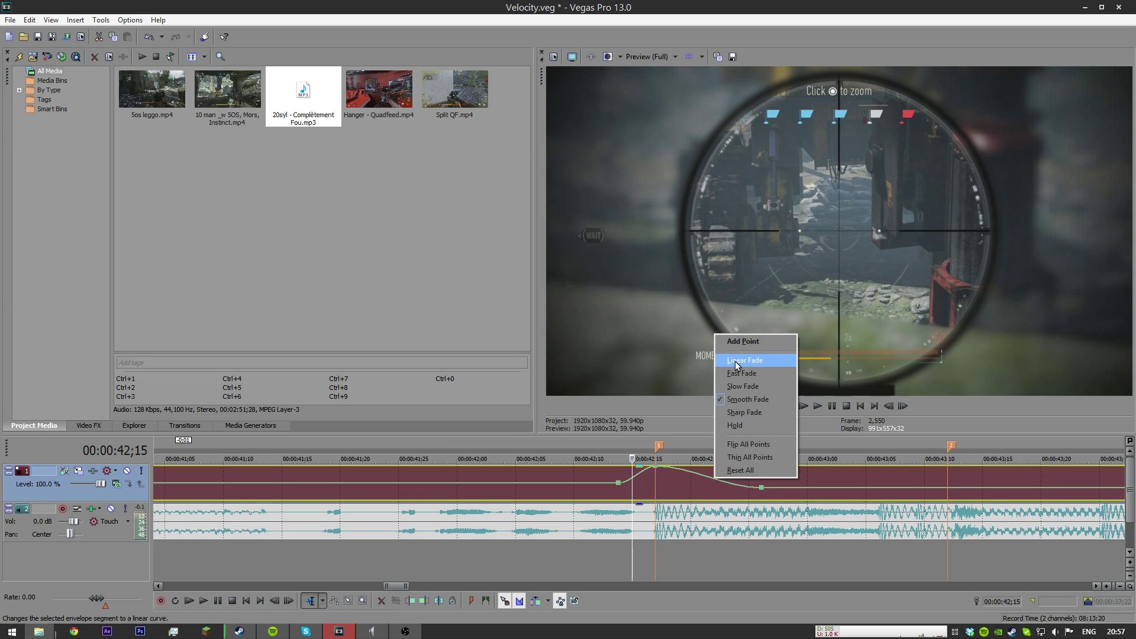
left_click(735, 363)
right_click(714, 478)
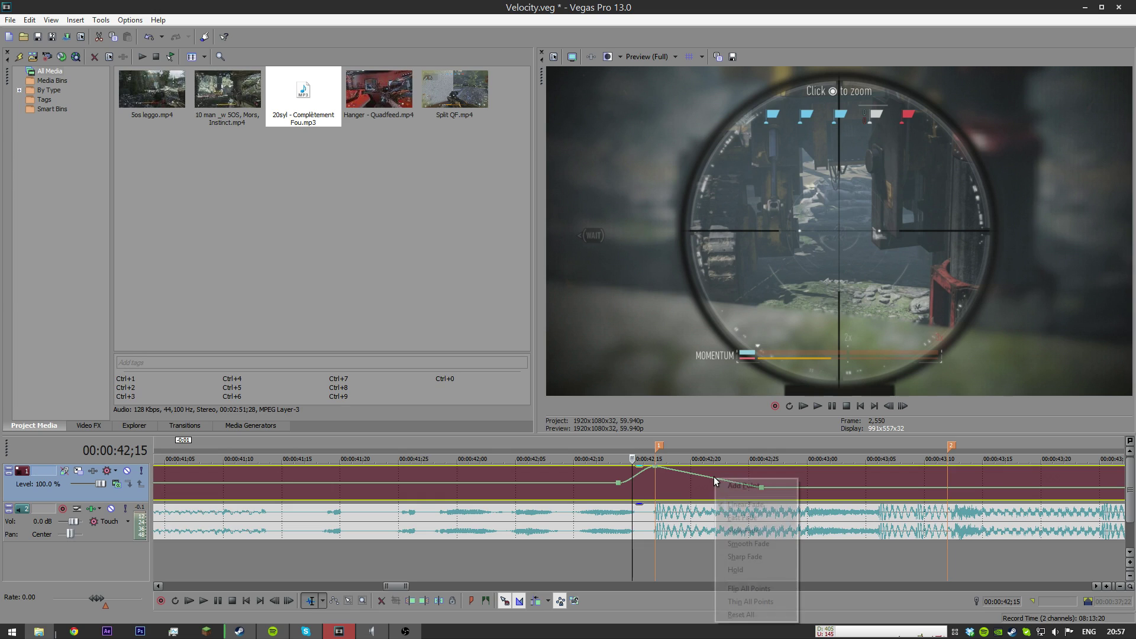
left_click(741, 518)
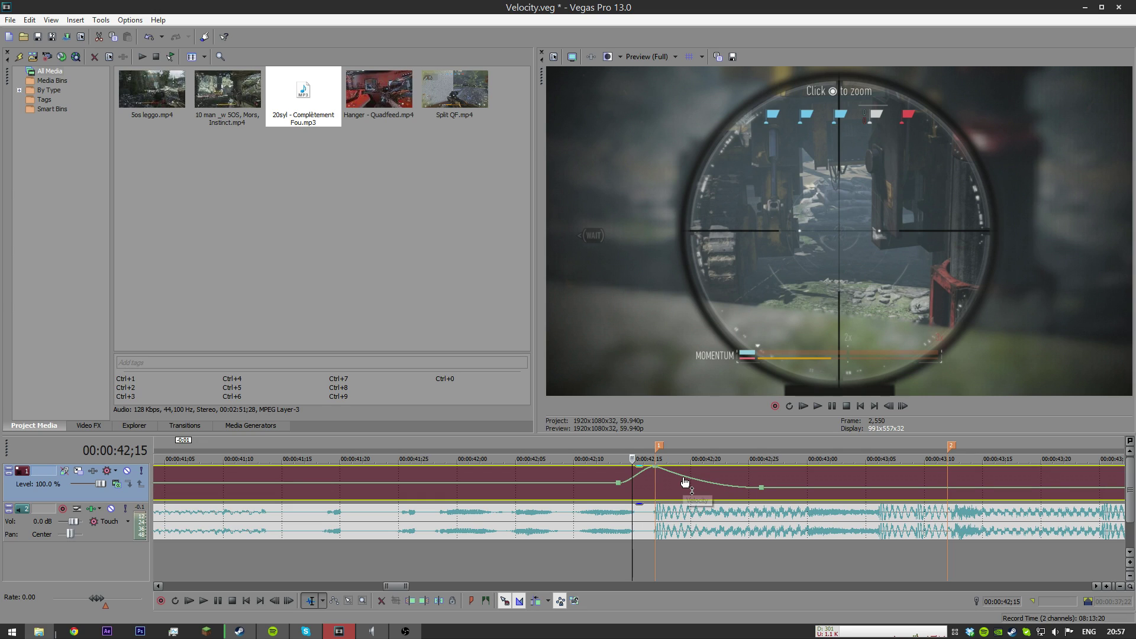
right_click(645, 477)
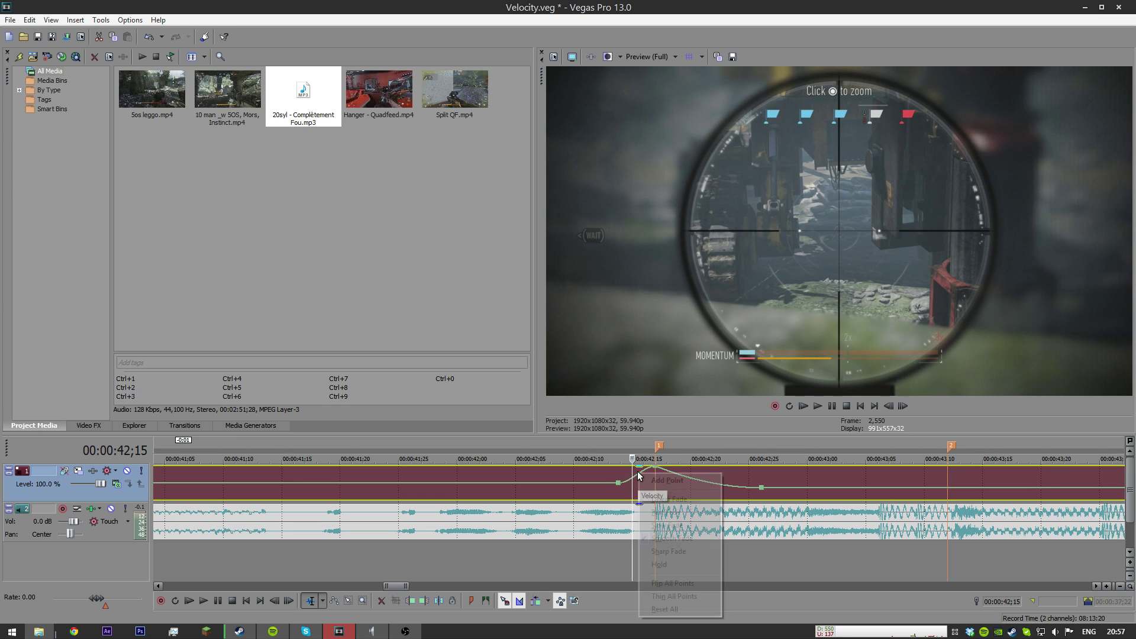
left_click(655, 513)
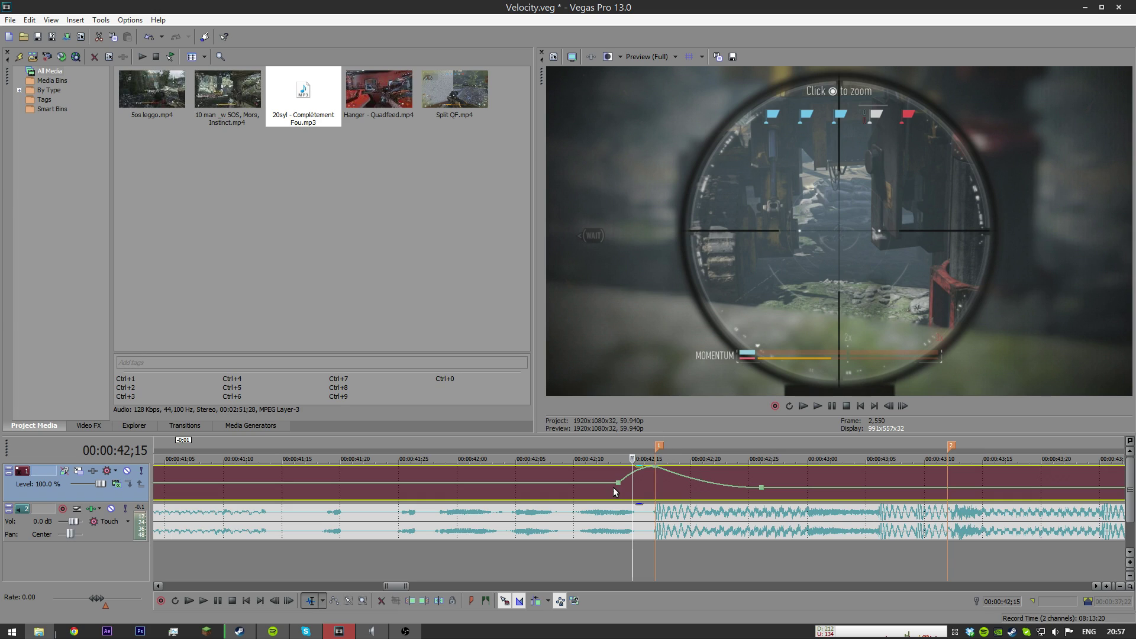
Step: Make the envelope segments around the peak slow-fade curves
right_click(666, 472)
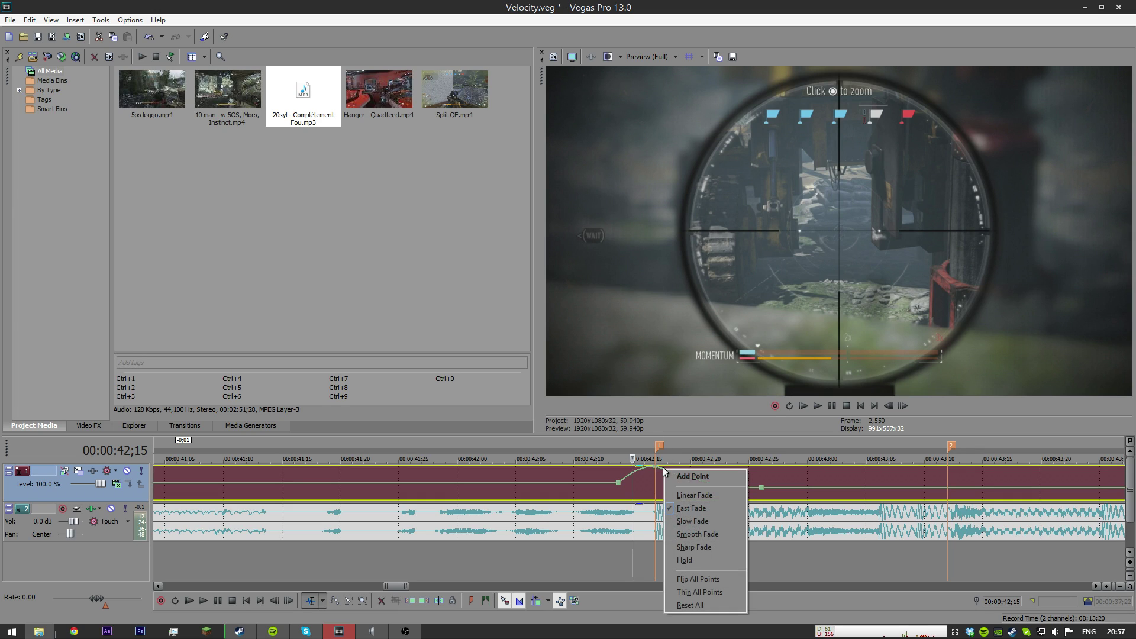
left_click(689, 510)
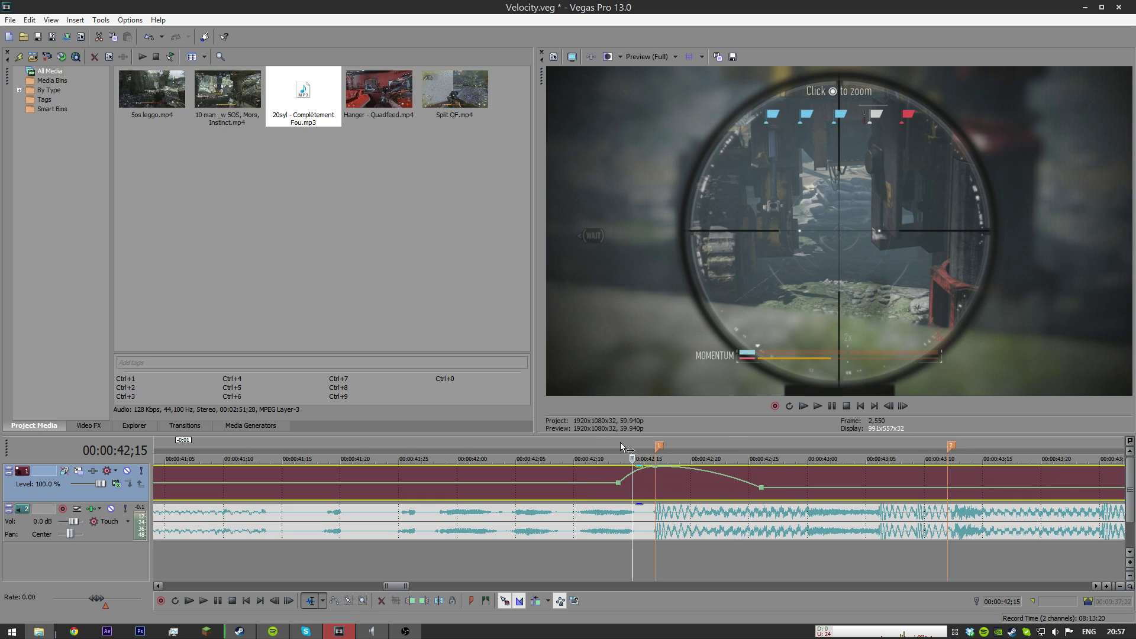
right_click(636, 478)
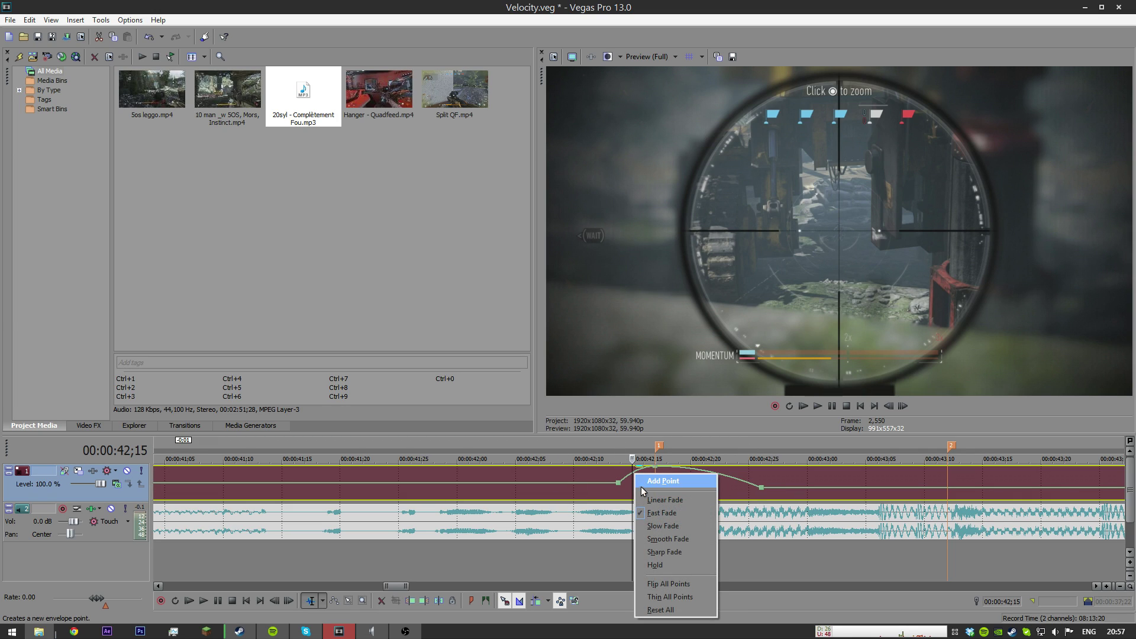
left_click(660, 527)
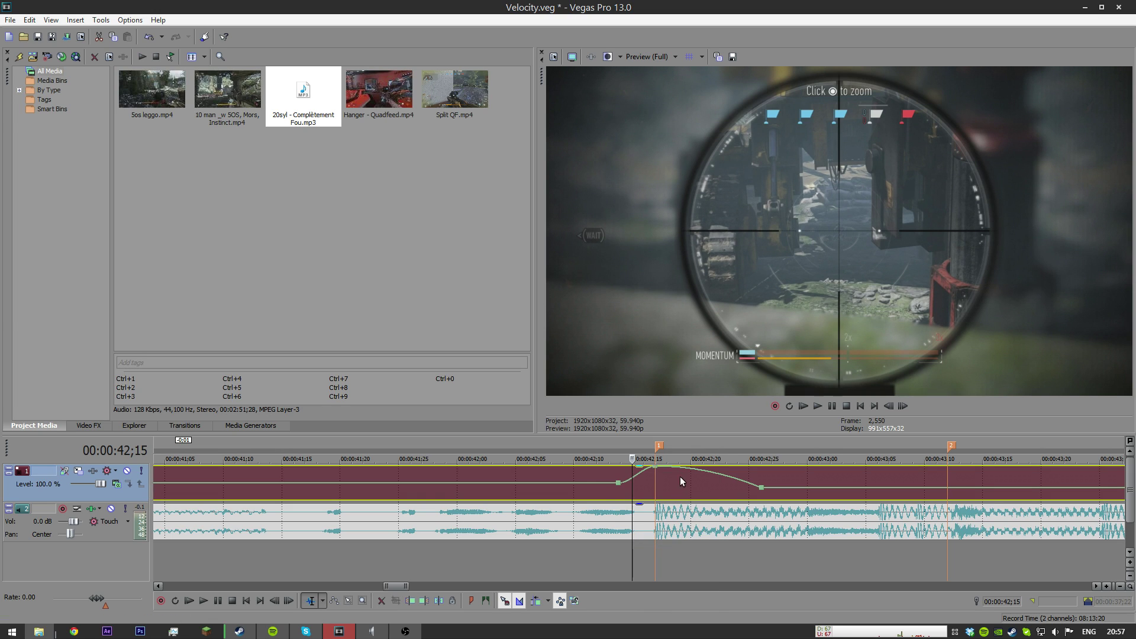
Step: Add a new velocity point and switch the neighbouring segment to a fast fade curve
right_click(683, 470)
left_click(688, 478)
right_click(643, 479)
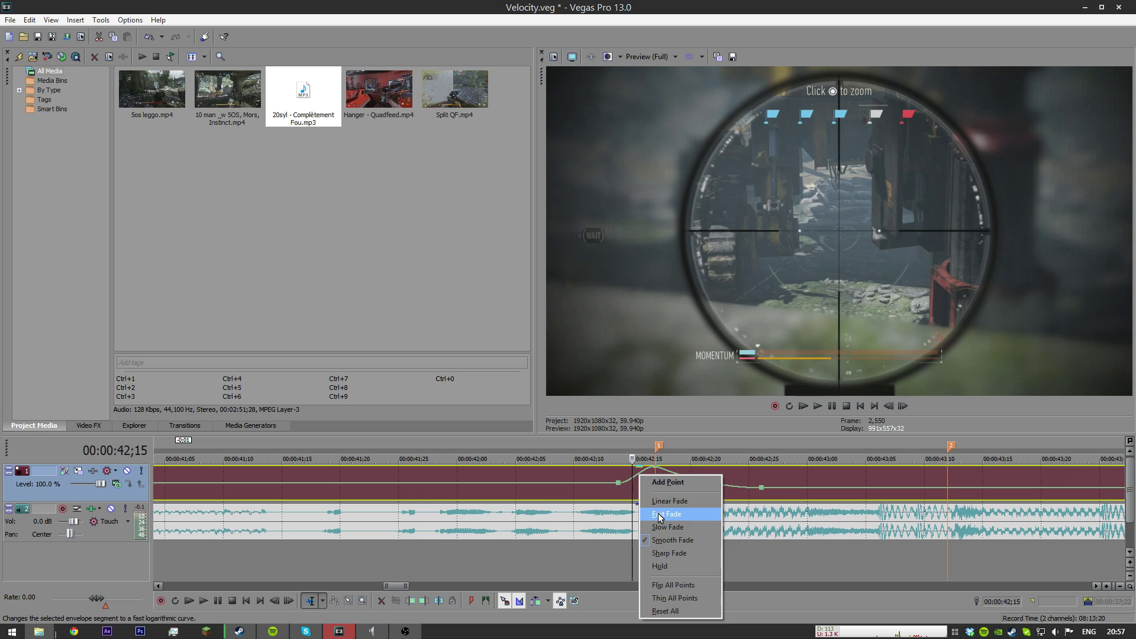
left_click(651, 515)
right_click(642, 472)
left_click(653, 519)
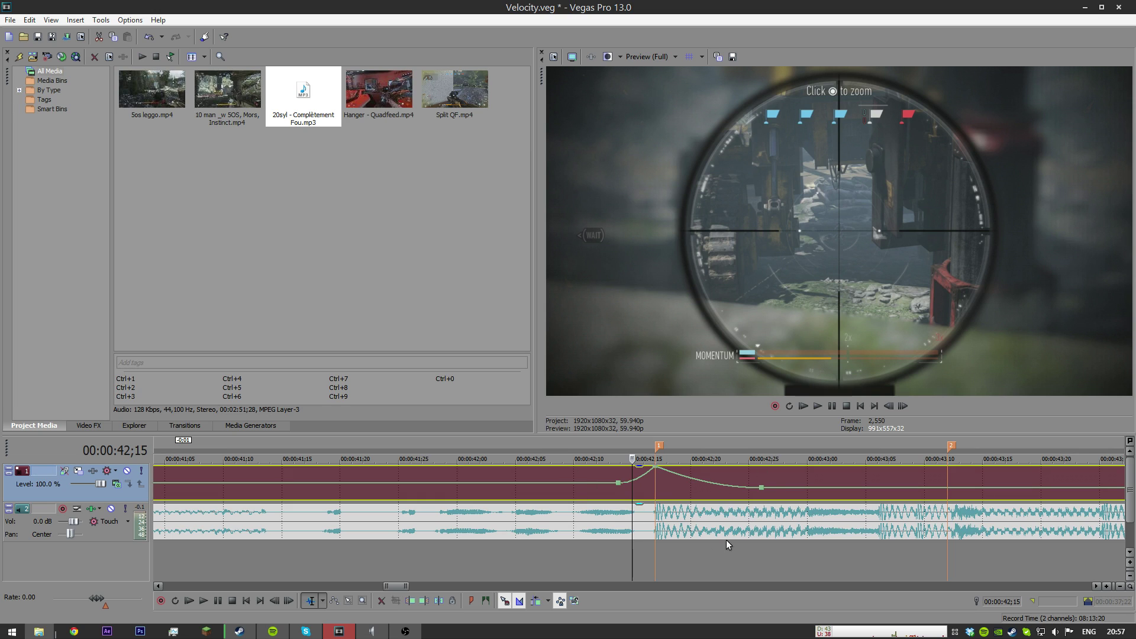
Step: Remove the event's velocity envelope and insert a fresh one
scroll(656, 482, "down", 3)
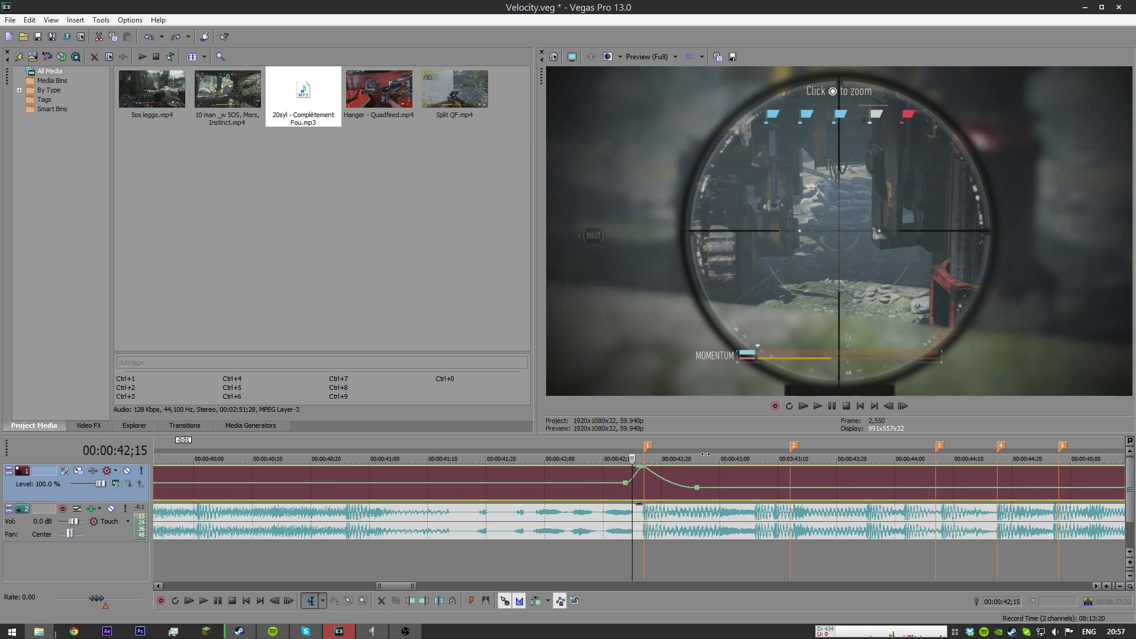
right_click(648, 474)
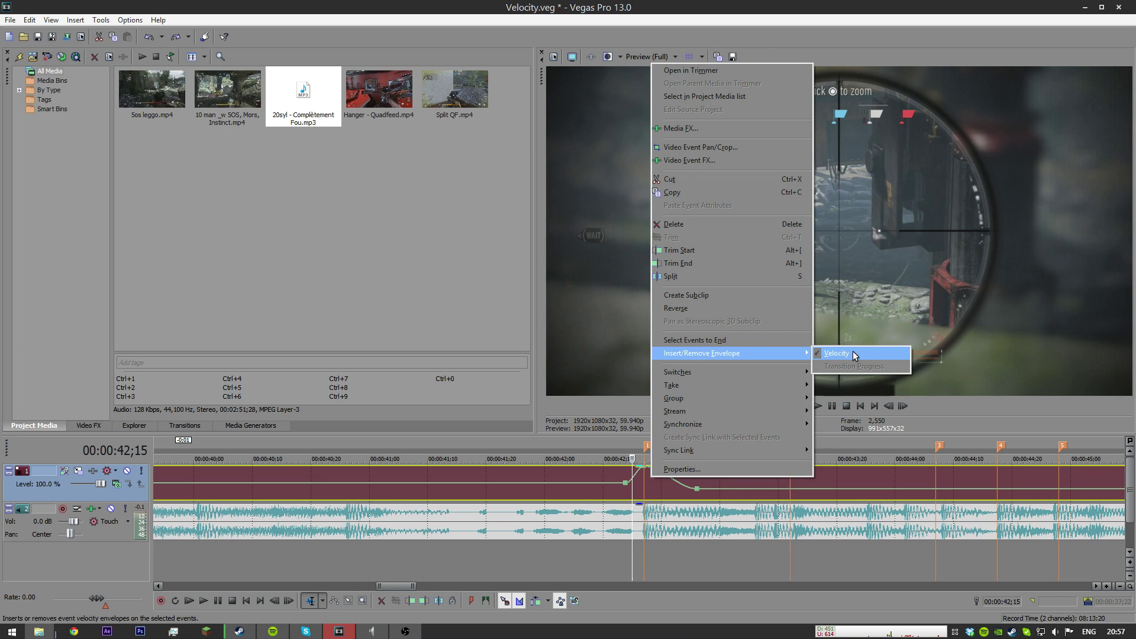
left_click(853, 353)
right_click(702, 478)
mouse_move(763, 356)
left_click(887, 357)
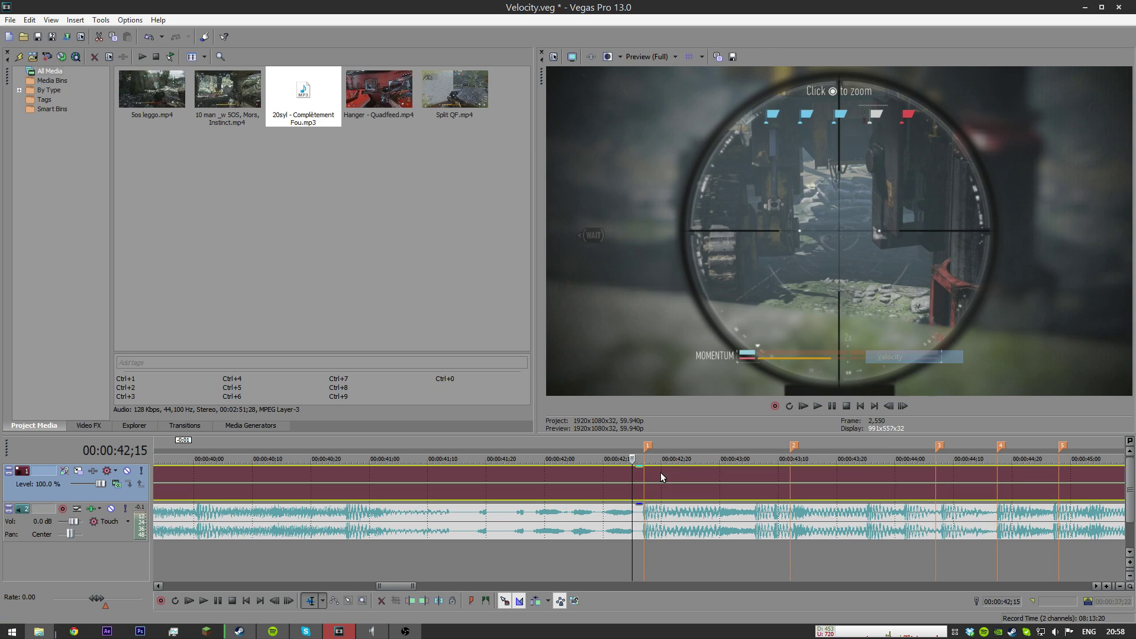
Step: Add a velocity point at 00:00:42;15 and save the project
scroll(649, 481, "up", 2)
left_click(653, 487)
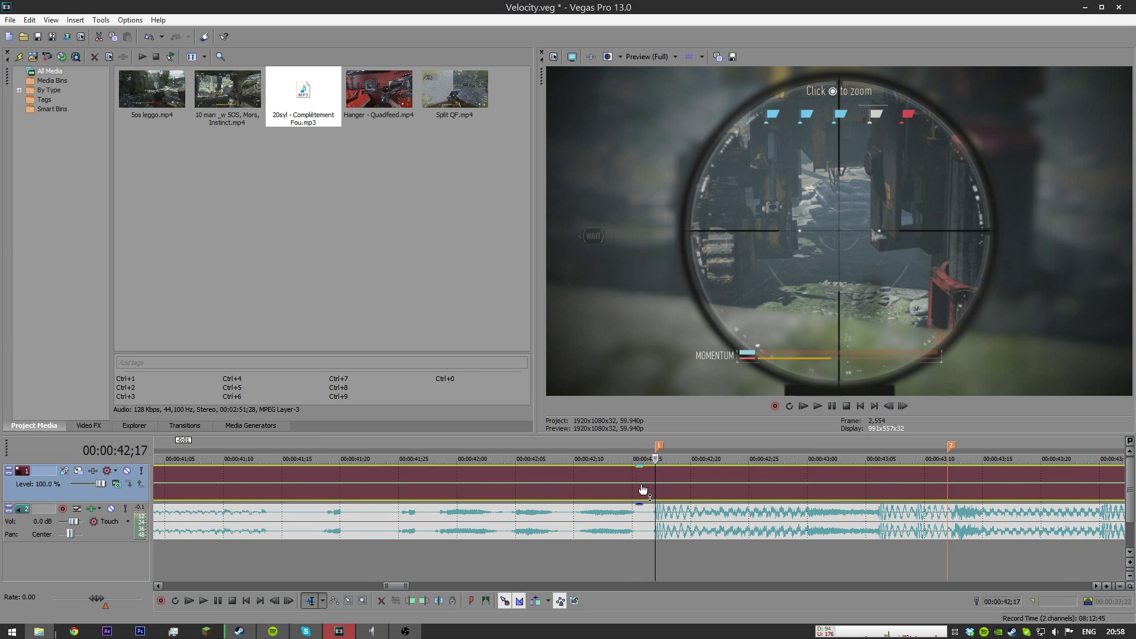
double_click(632, 484)
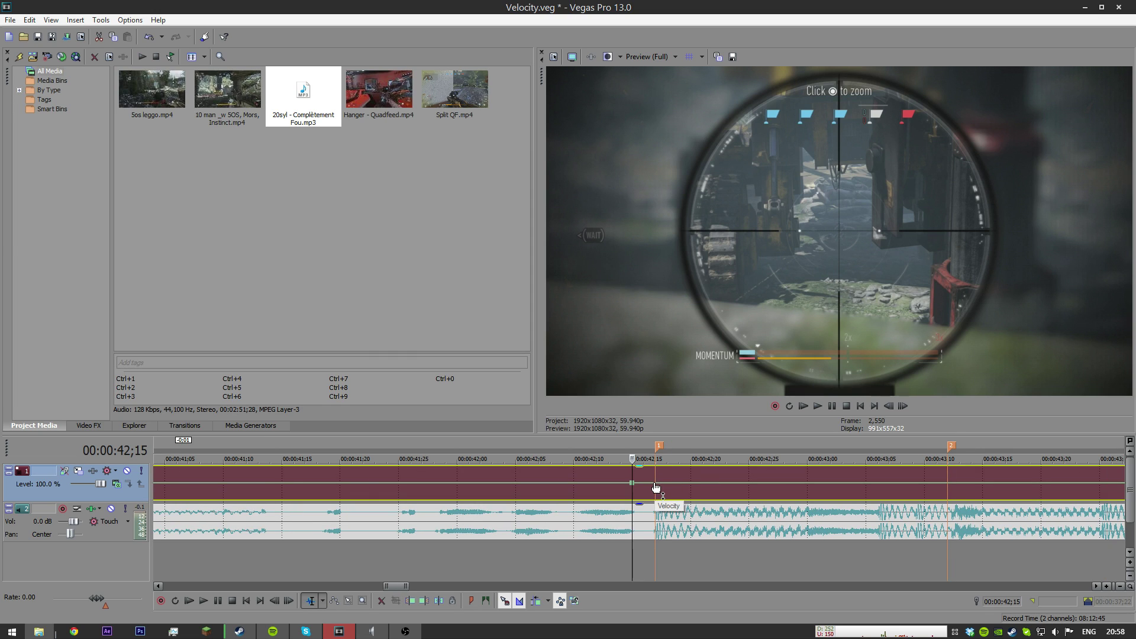
scroll(654, 488, "down", 2)
key("ctrl+s")
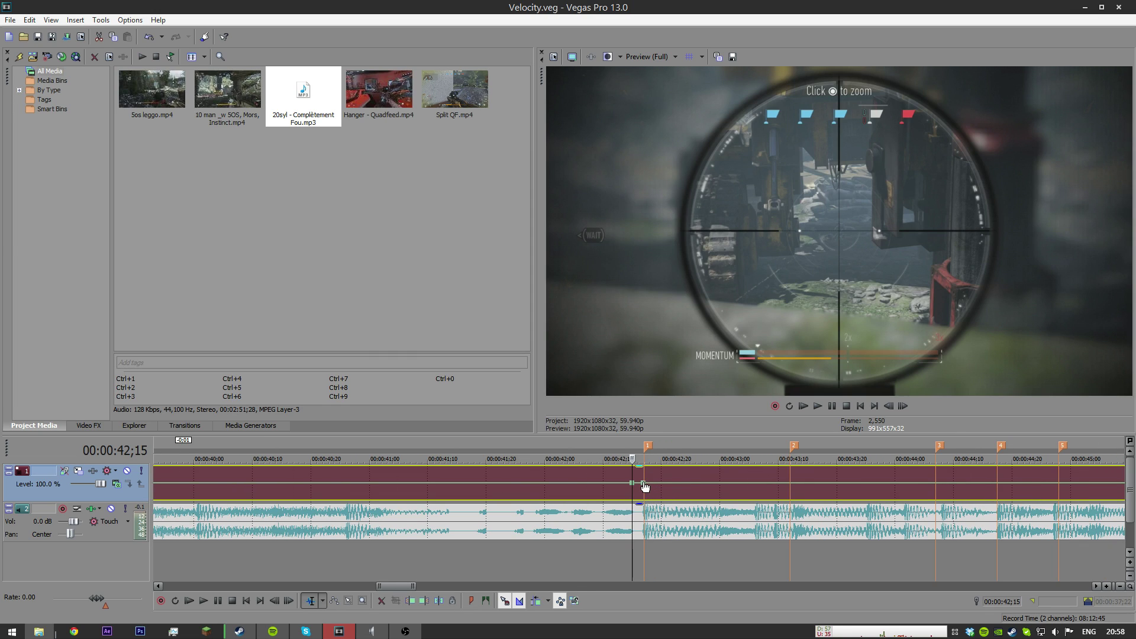
Step: Add a 300% velocity point at marker 1 and a 100% point at 00:00:42;29
double_click(644, 483)
left_click_drag(644, 483, 646, 467)
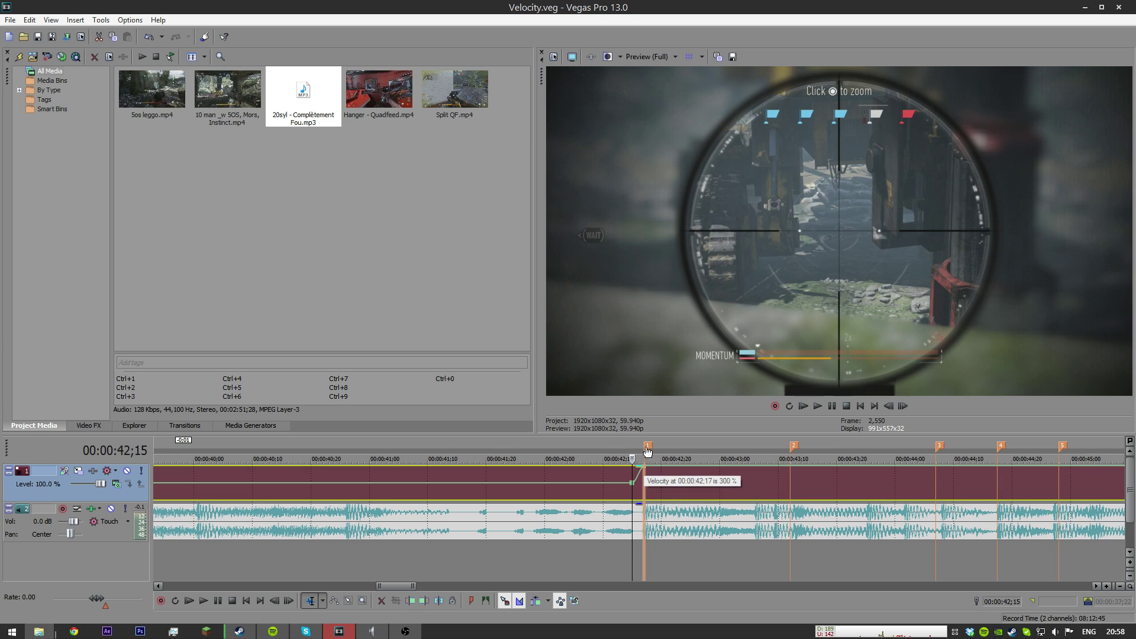
double_click(727, 469)
left_click_drag(727, 470, 716, 490)
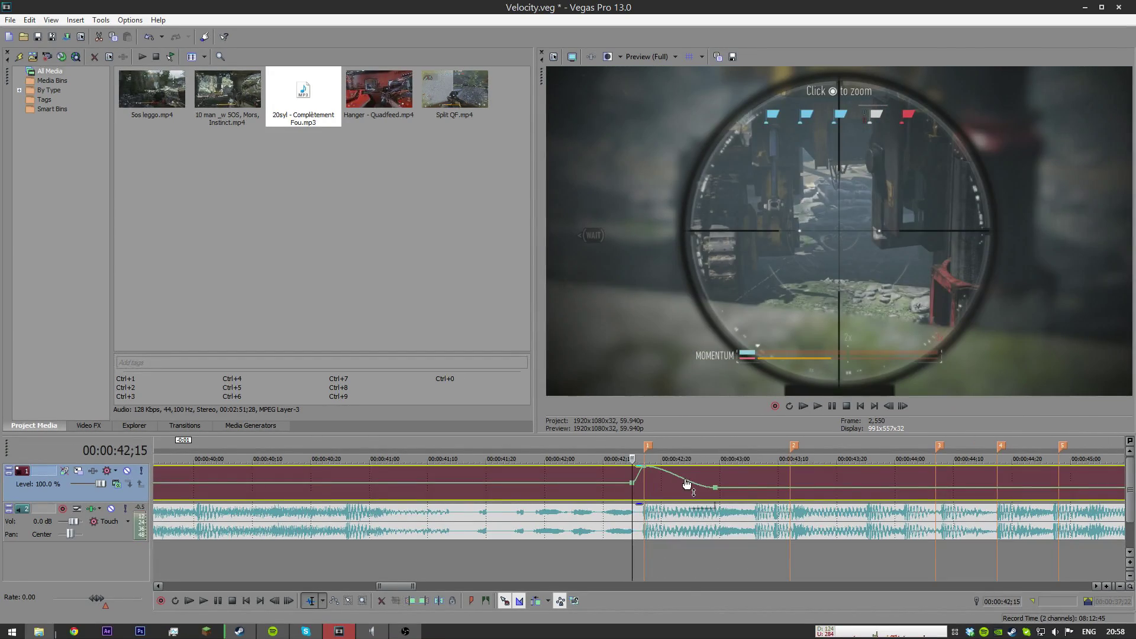
Step: Change the ramp segment's curve shape and preview the ramp from 00:00:42;15
right_click(687, 484)
left_click(709, 376)
key("space")
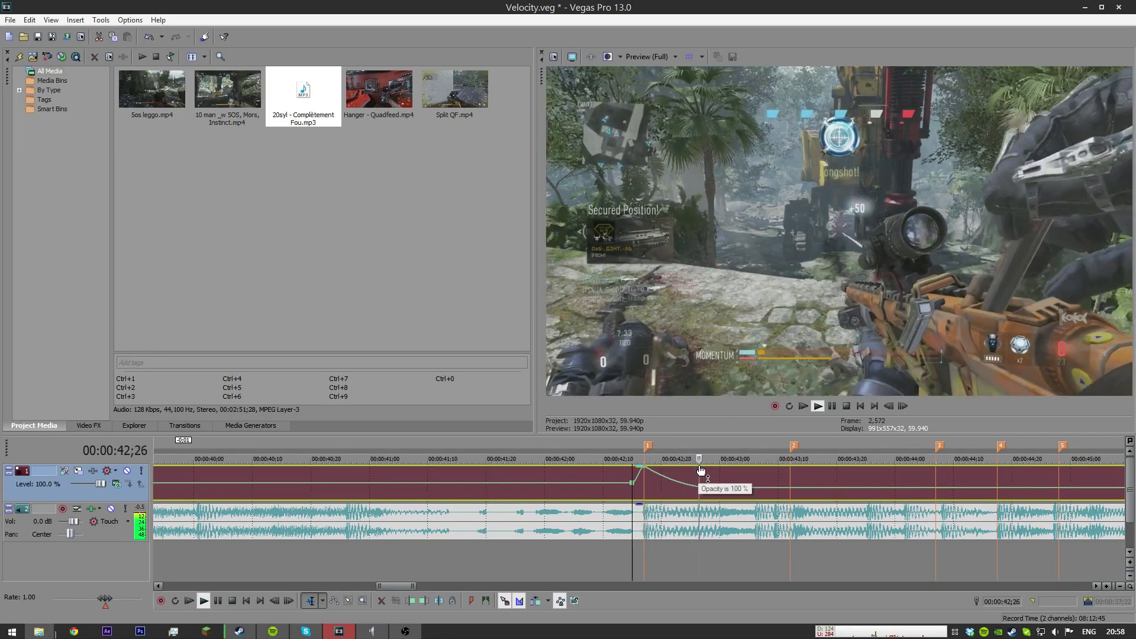
key("space")
key("space")
key("space")
key("space")
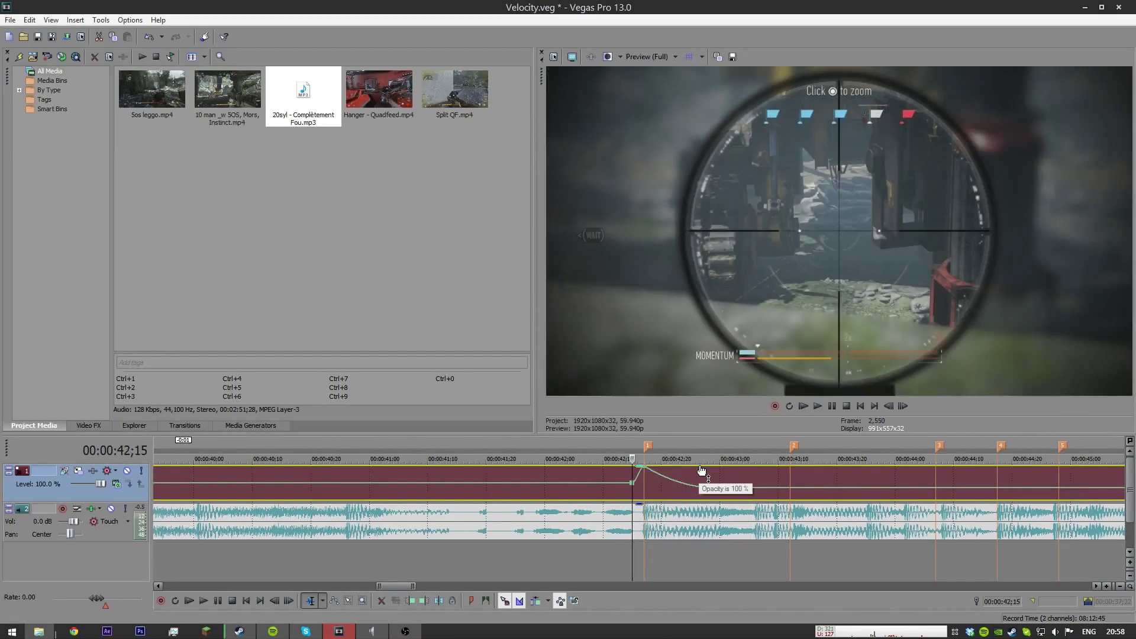
left_click(642, 474)
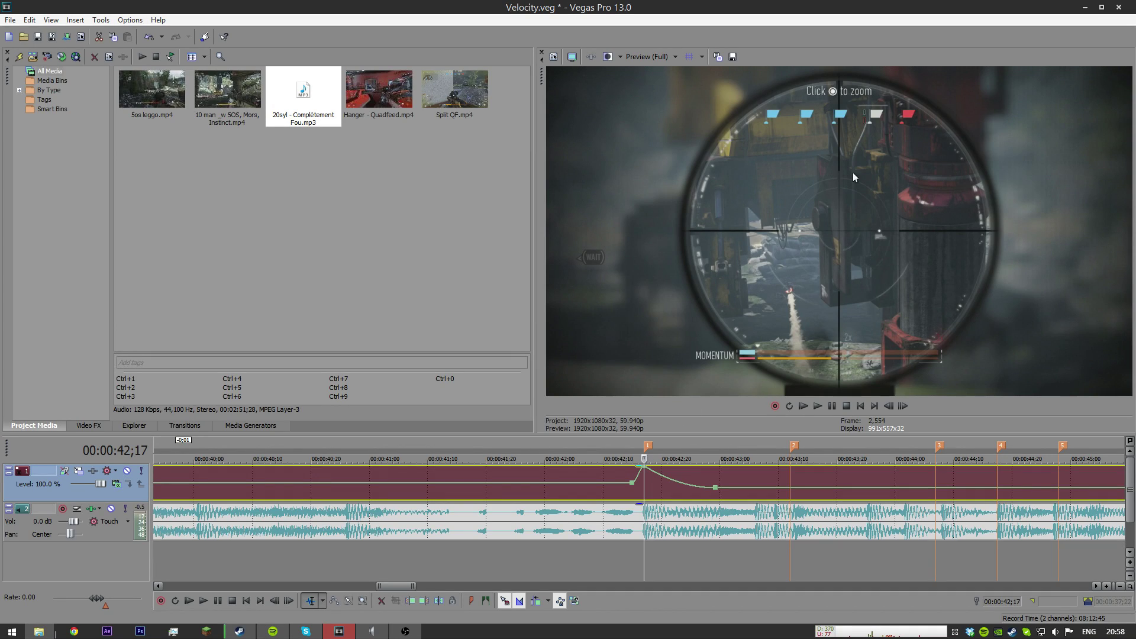
left_click(633, 474)
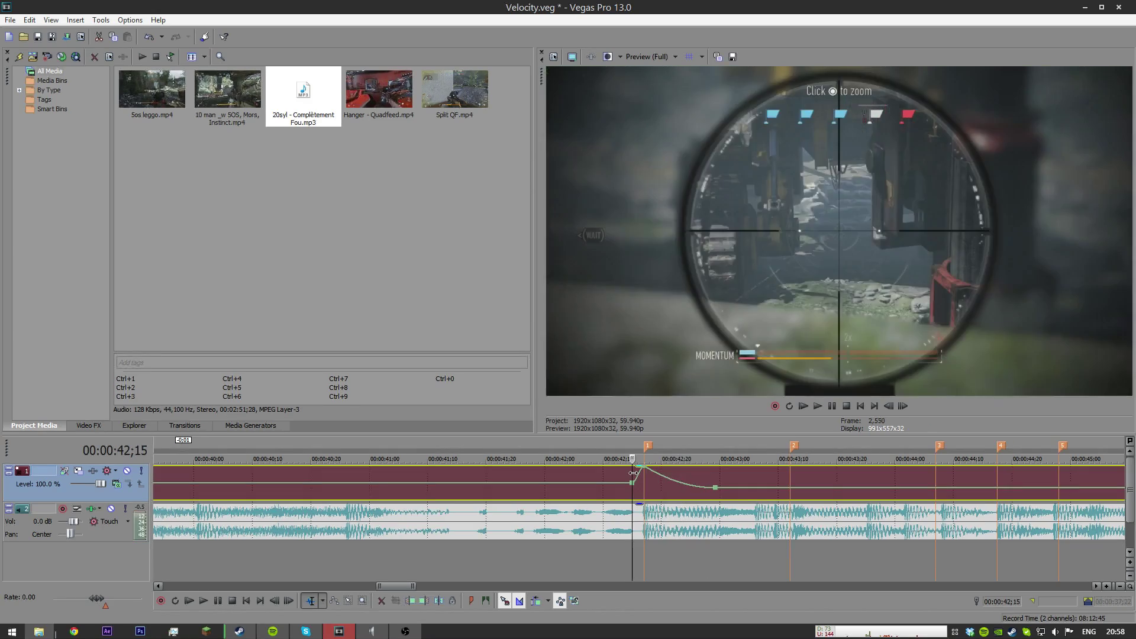
Step: Lower the marker 1 peak speed to about 252% and preview the result
left_click_drag(639, 469, 644, 476)
key("space")
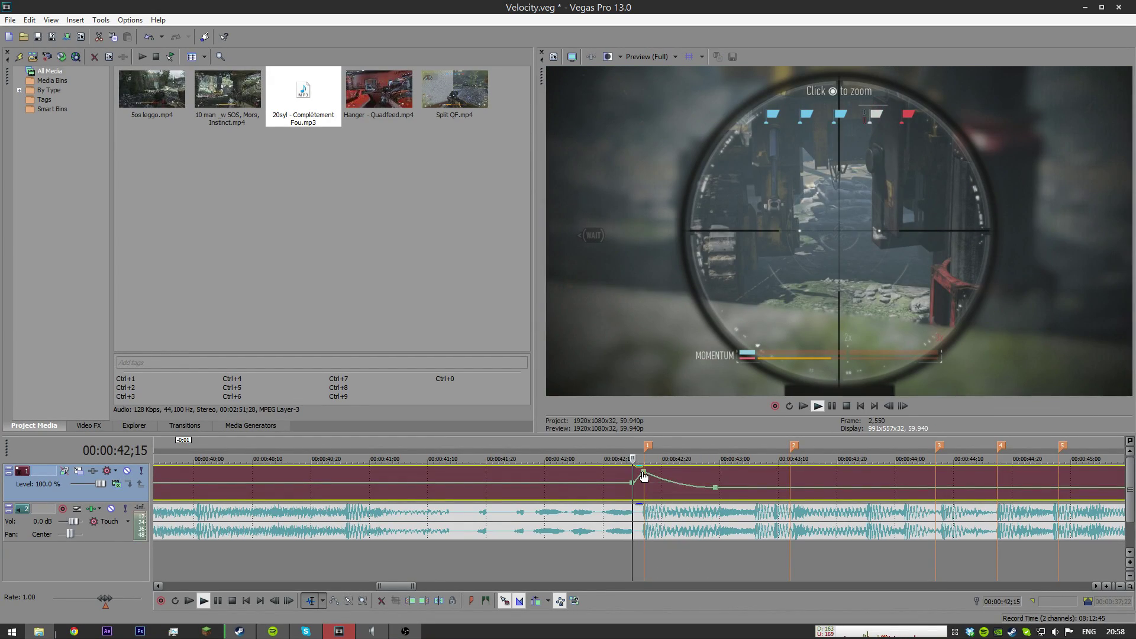
key("space")
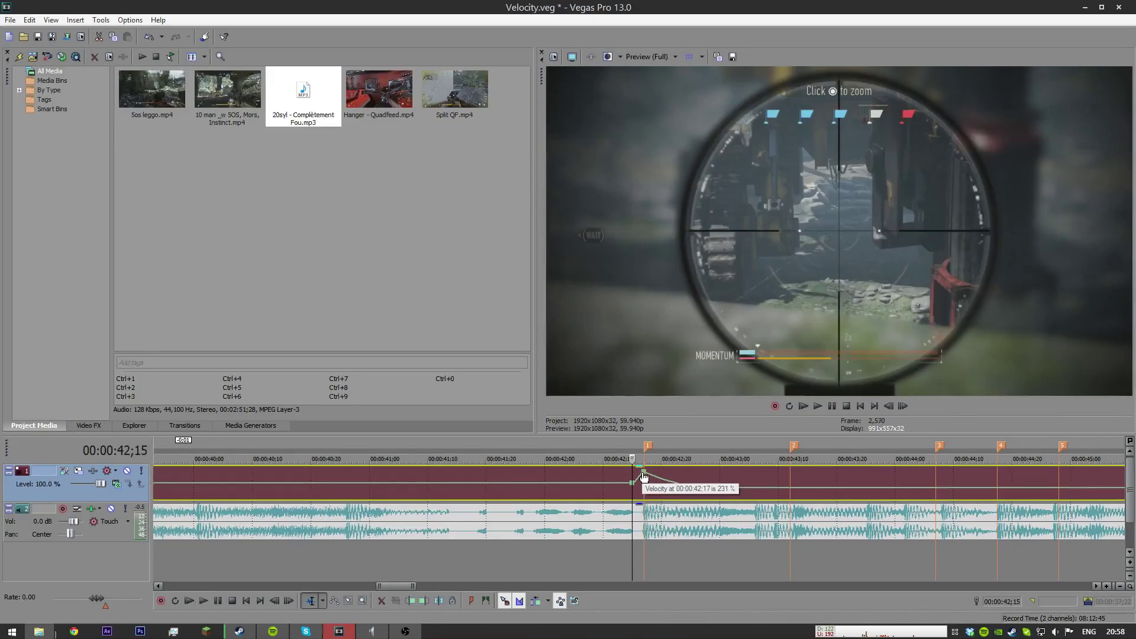
key("space")
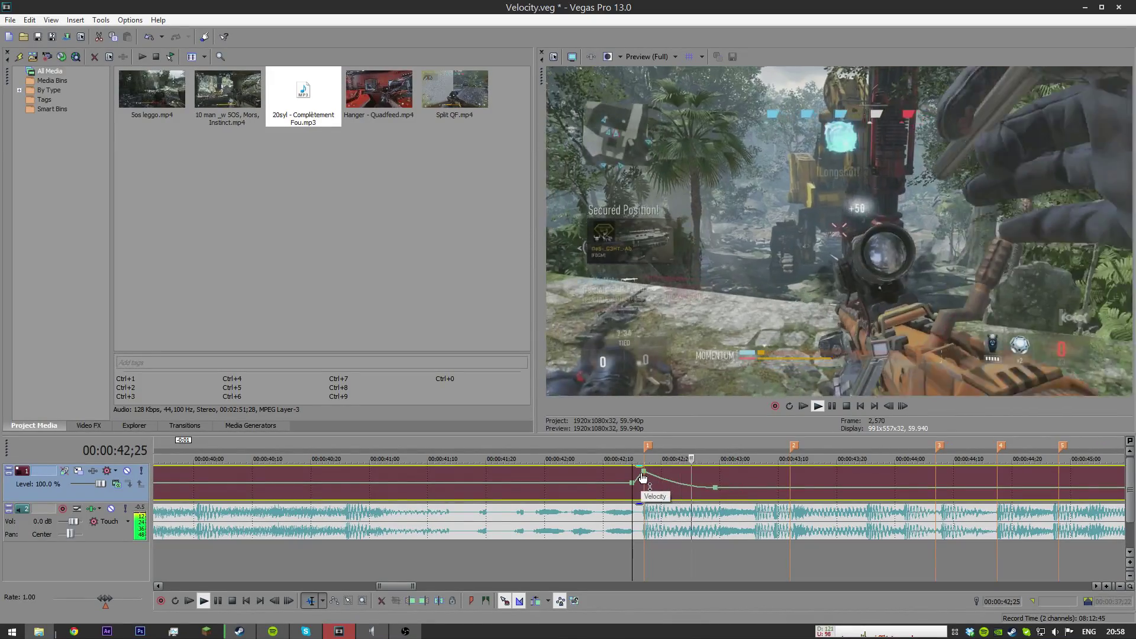
key("space")
key("space")
Step: Try a different peak speed, undo it, then redo the peak back to full speed
key("space")
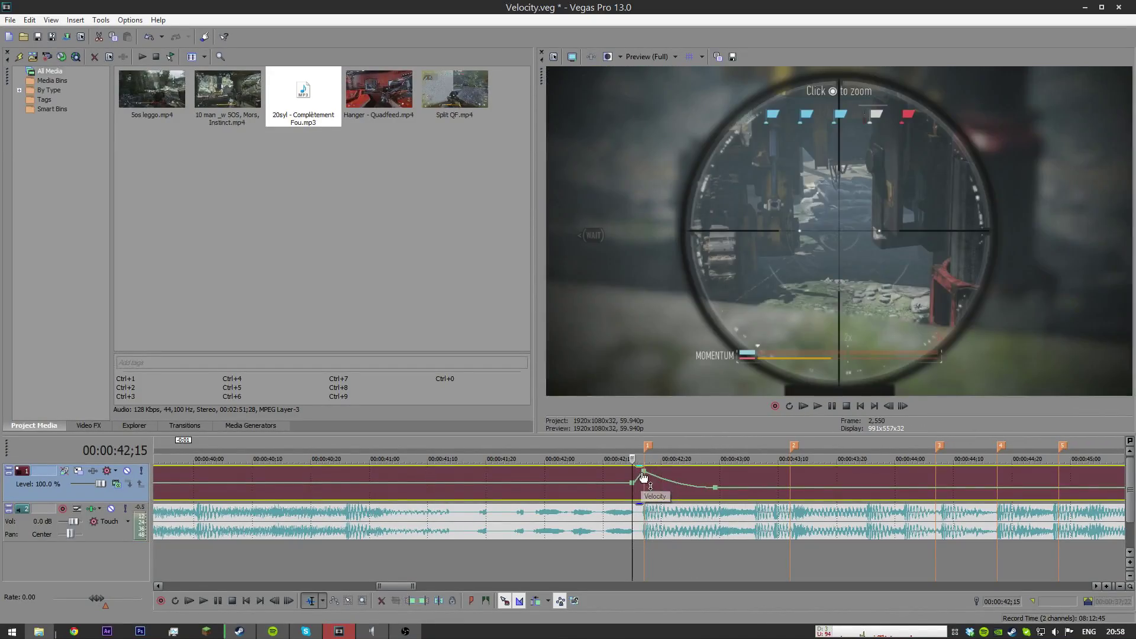
left_click_drag(642, 475, 644, 467)
key("ctrl+z")
key("space")
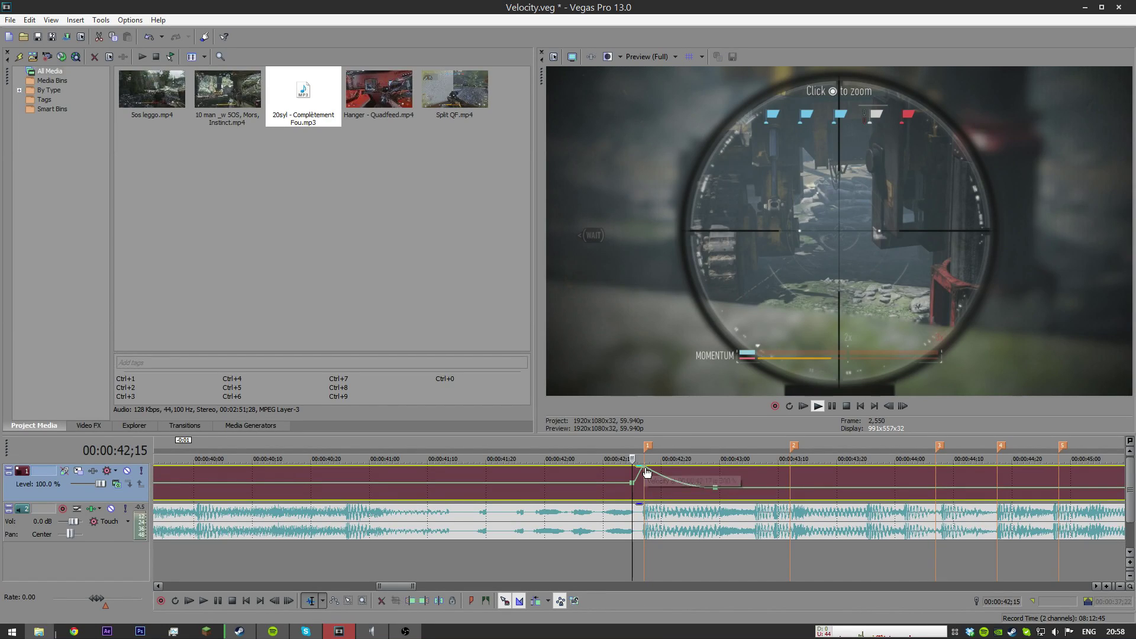
key("space")
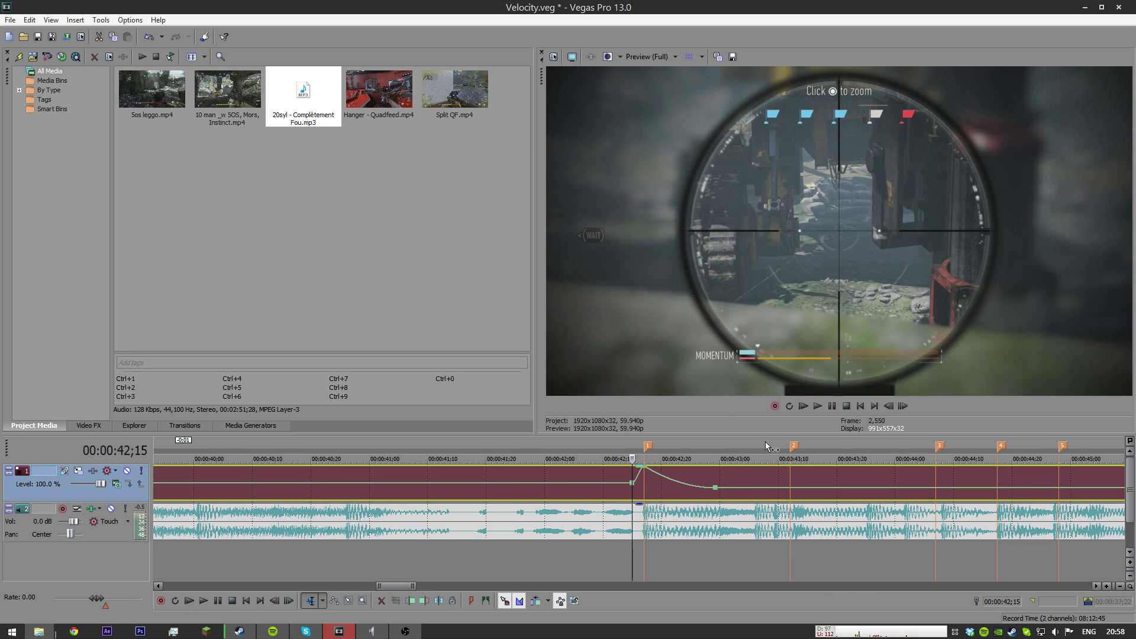
key("ctrl+shift+z")
Step: Give the drop after the 42;17 peak a rounded fade curve and preview it
right_click(659, 476)
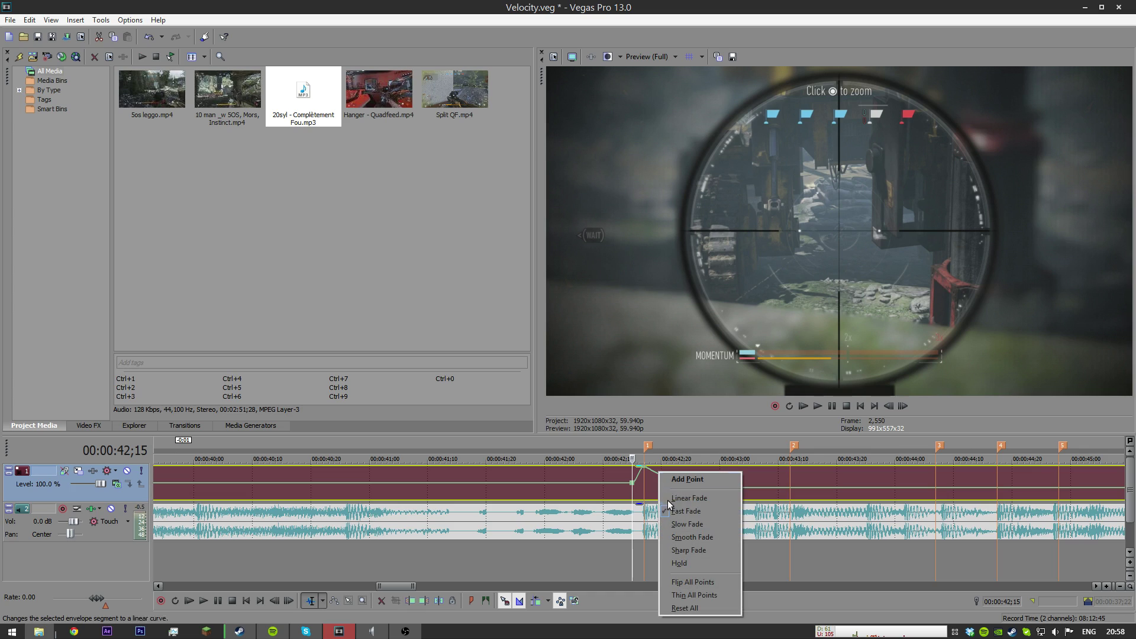
left_click(681, 534)
key("space")
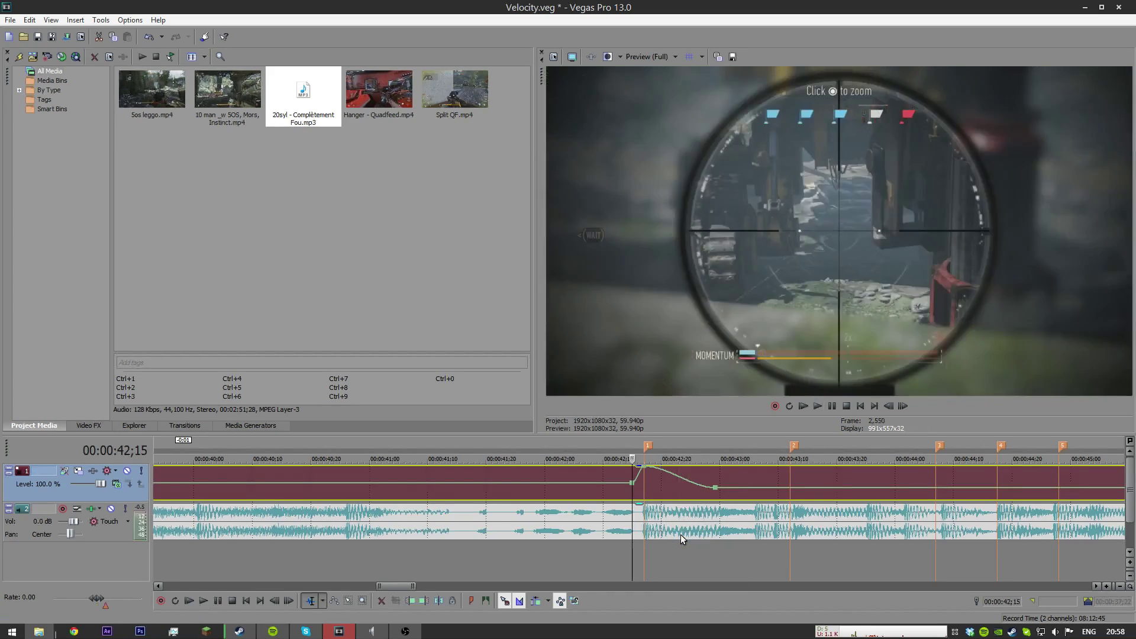
key("space")
key("space")
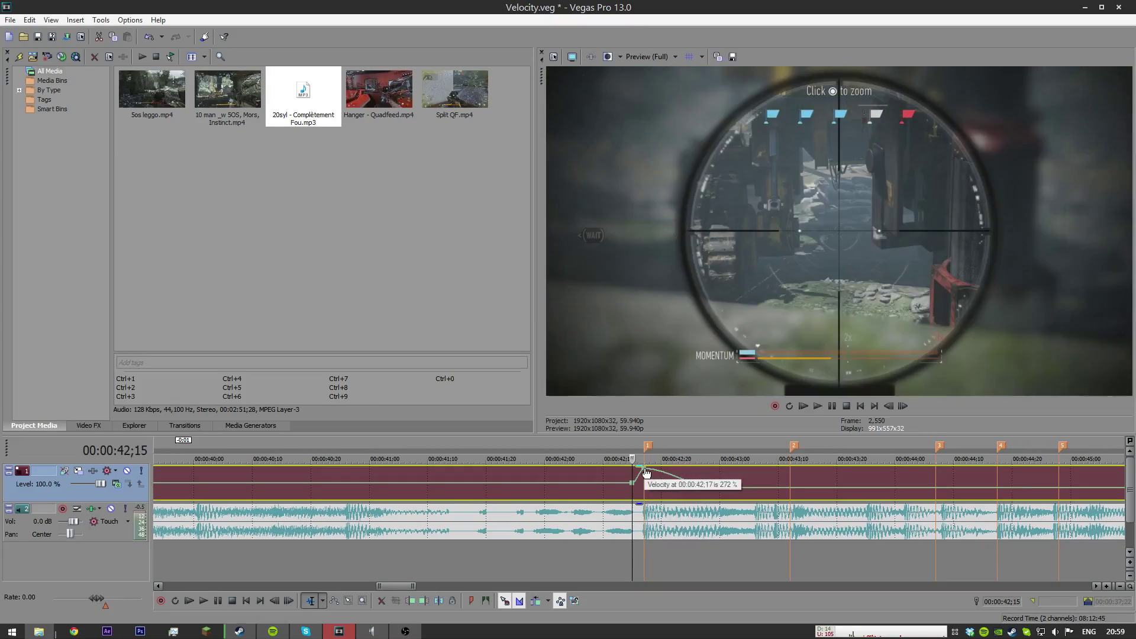
key("space")
key("space")
key("space")
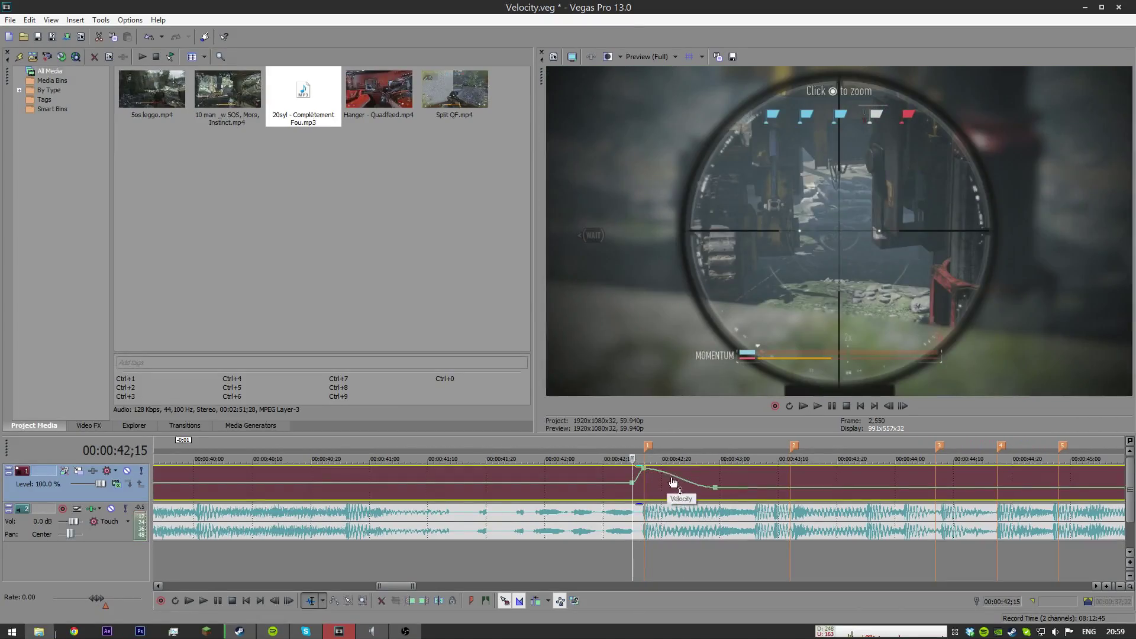
scroll(719, 492, "down", 1)
scroll(689, 490, "down", 1)
key("space")
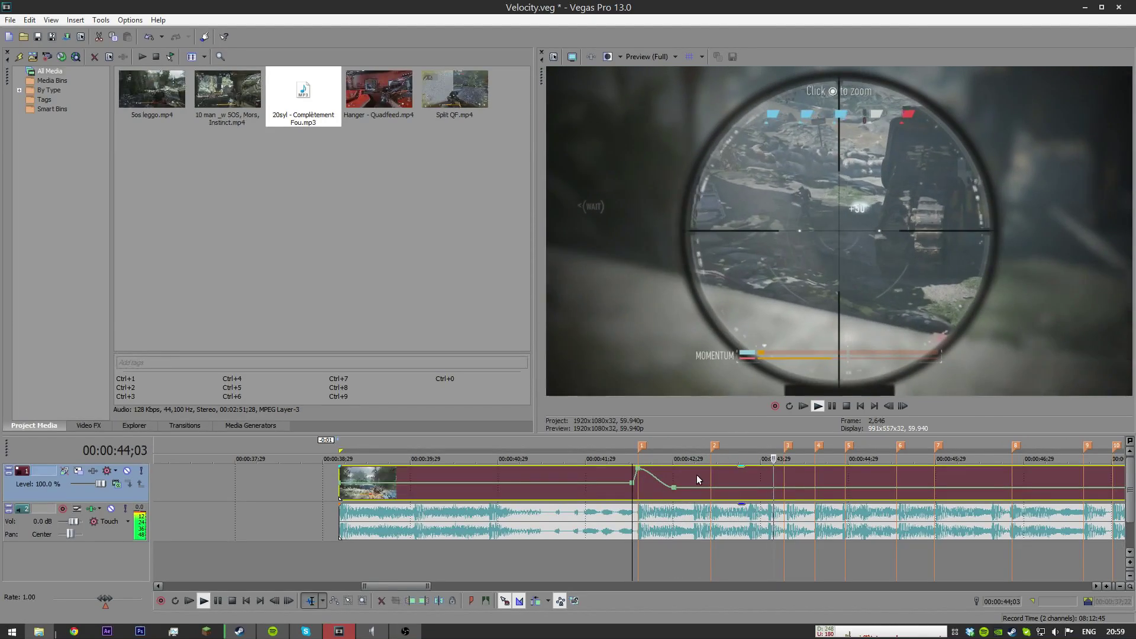
Step: Raise the velocity point at 00:00:43;06 to 293% and preview from 43;11
key("space")
key("space")
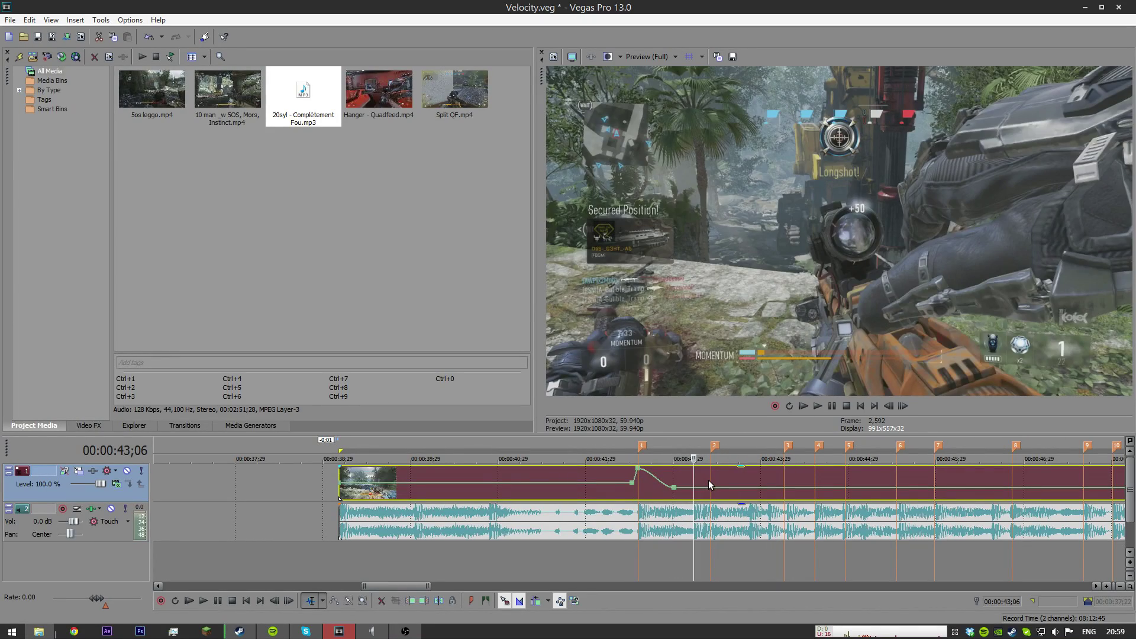
left_click(696, 480)
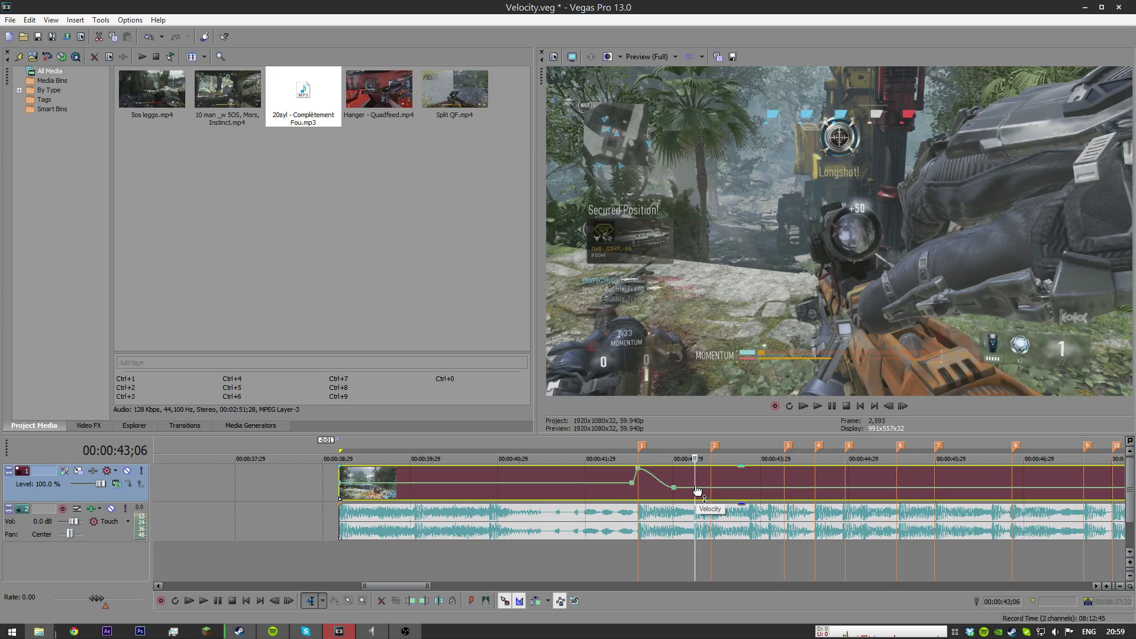
left_click_drag(696, 488, 696, 483)
key("space")
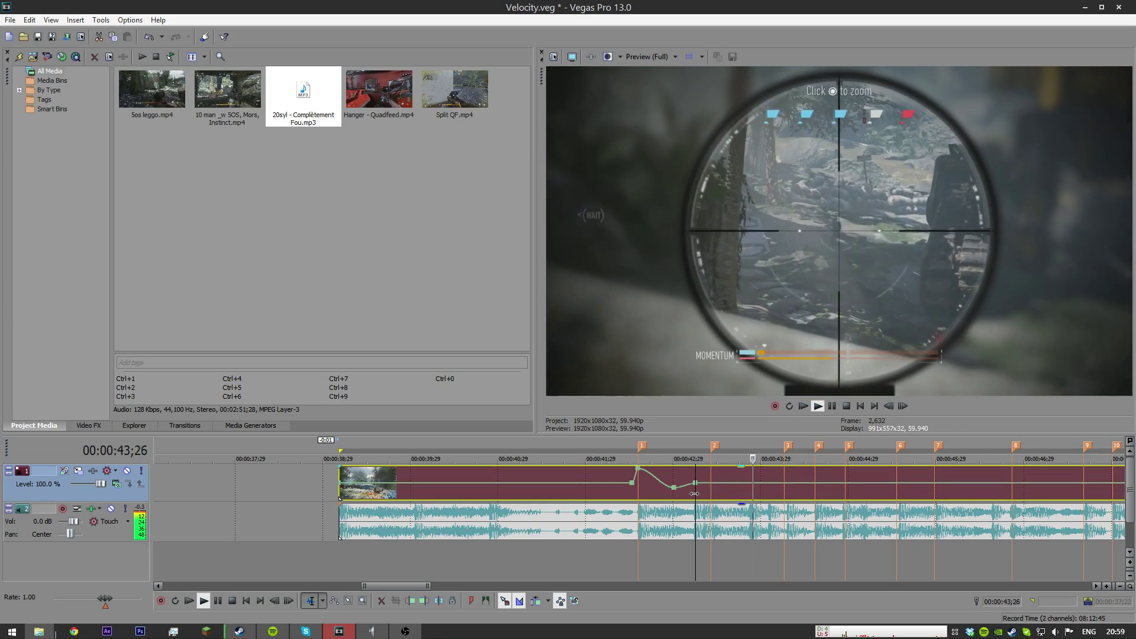
key("space")
key("space")
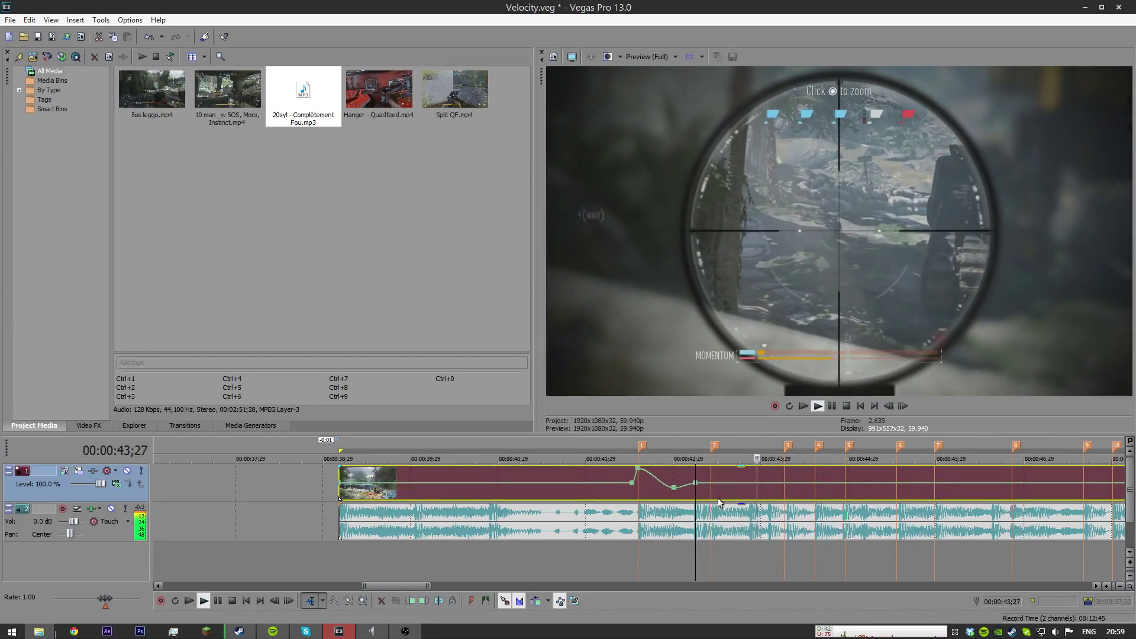
left_click_drag(696, 483, 699, 470)
left_click(711, 477)
key("space")
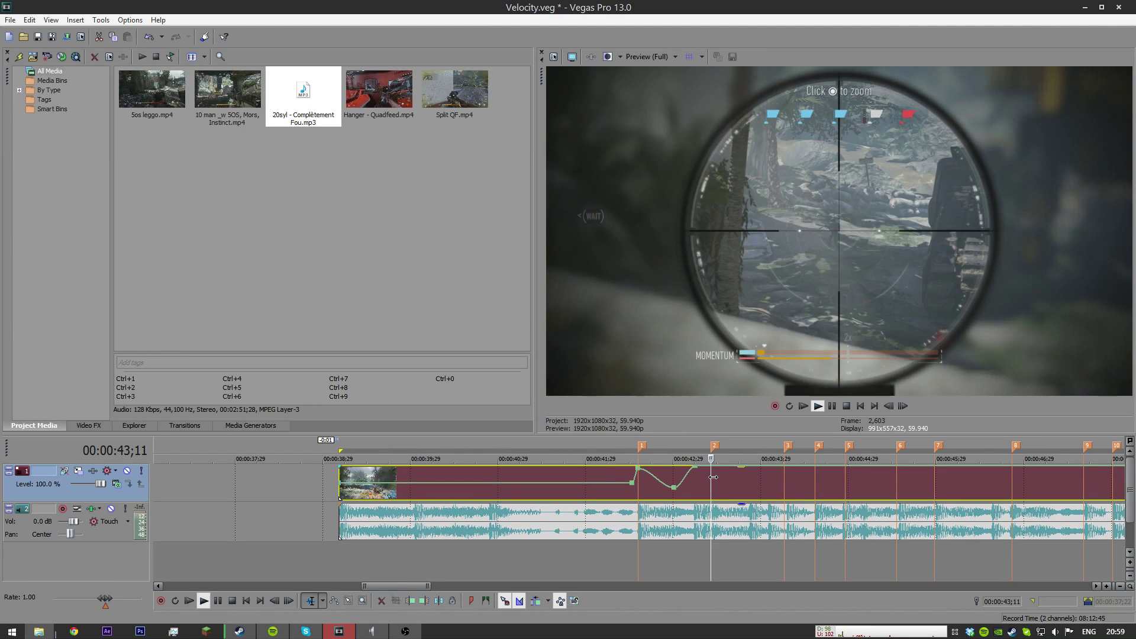
key("space")
Step: Add velocity points after 43;11, pull one down to slow the clip, with a fast fade
double_click(712, 470)
scroll(718, 472, "up", 2)
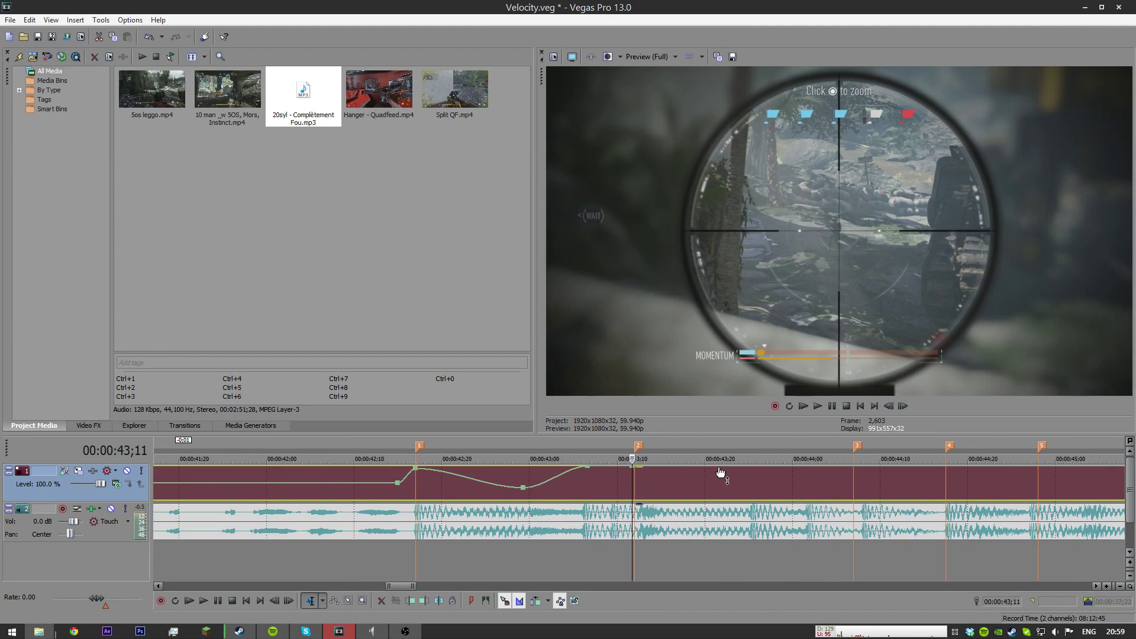
double_click(693, 470)
left_click_drag(693, 470, 733, 489)
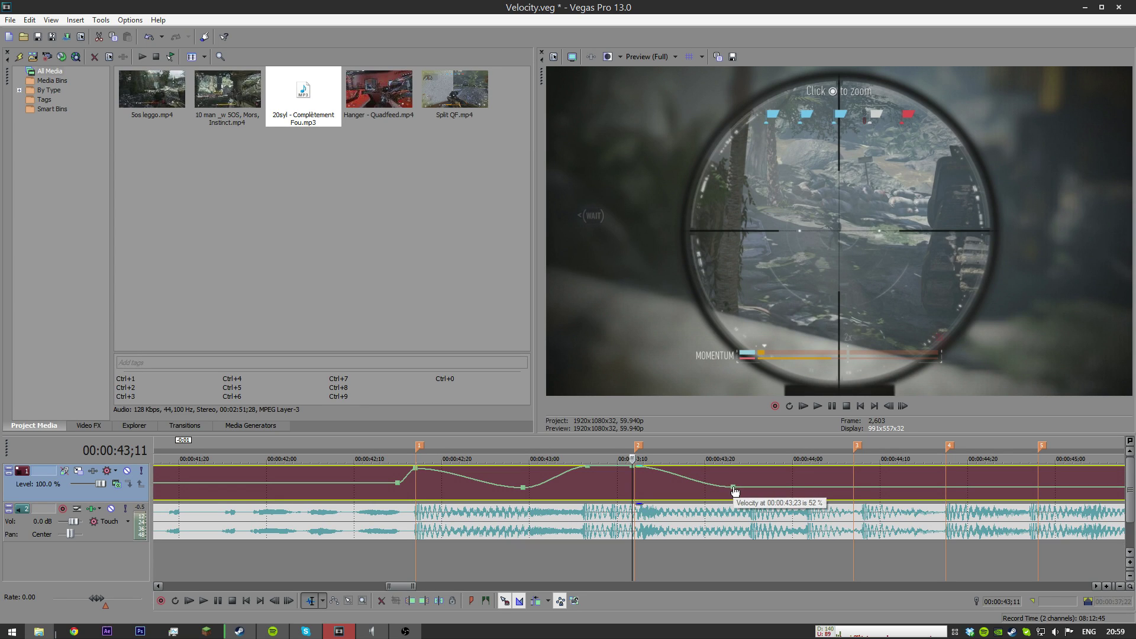
right_click(704, 482)
left_click(725, 379)
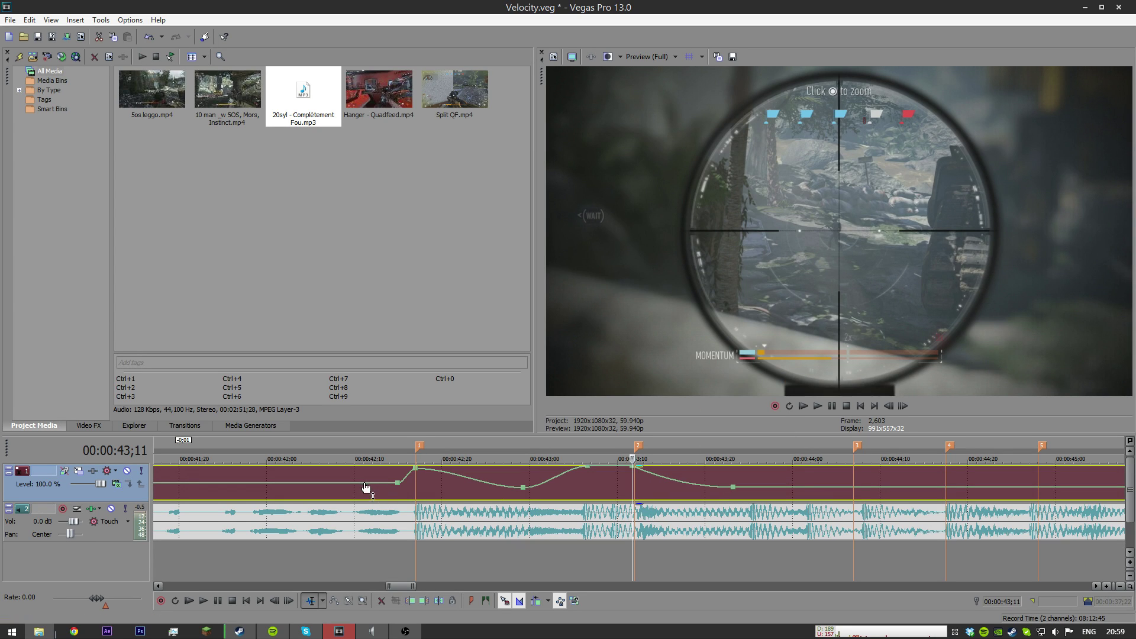
Step: Preview the ramp from before the first marker, then undo the added slowdown
left_click(381, 470)
key("space")
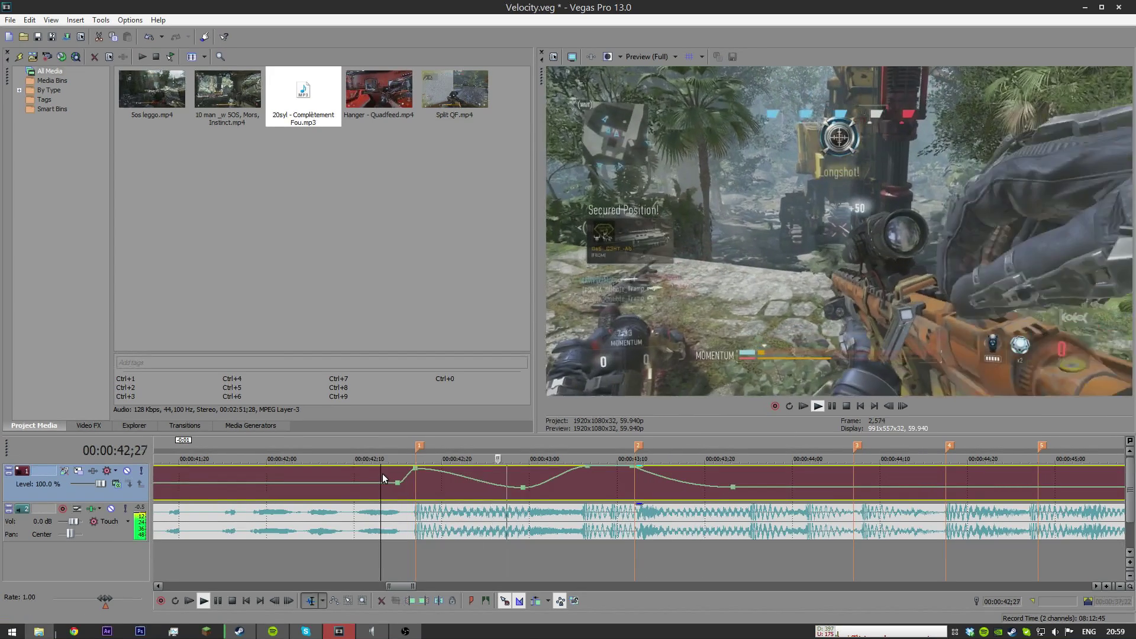
key("space")
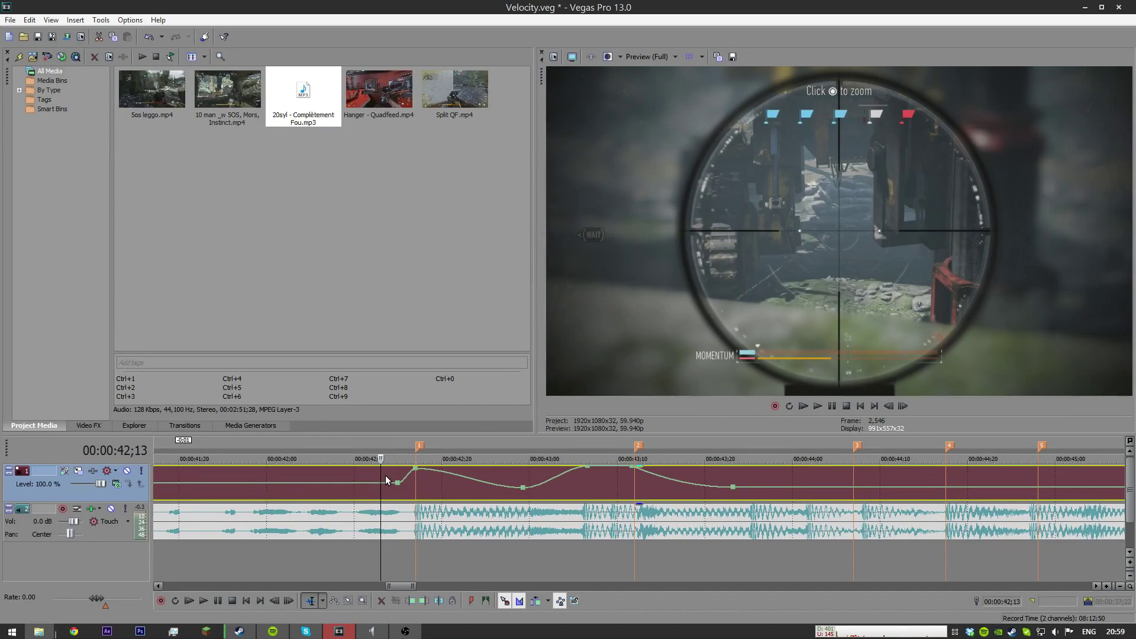
key("ctrl+z")
key("ctrl+z")
key("ctrl+z")
key("ctrl+z")
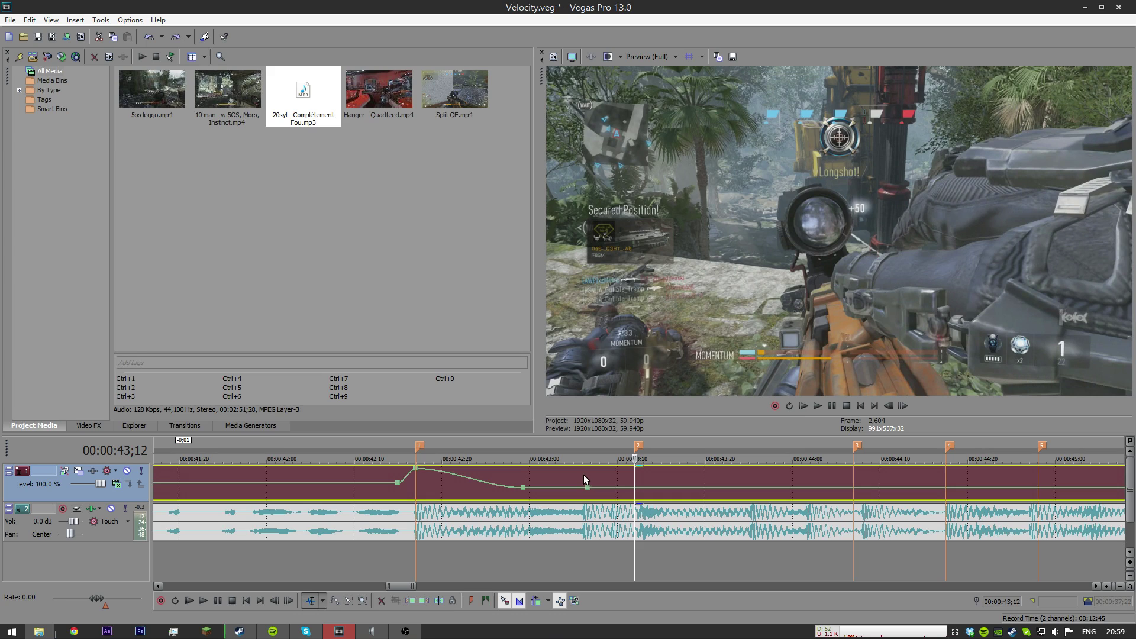
Step: Slide the event after the 43;06 cut to the right to leave a gap, and save
left_click(580, 486)
scroll(681, 522, "up", 5)
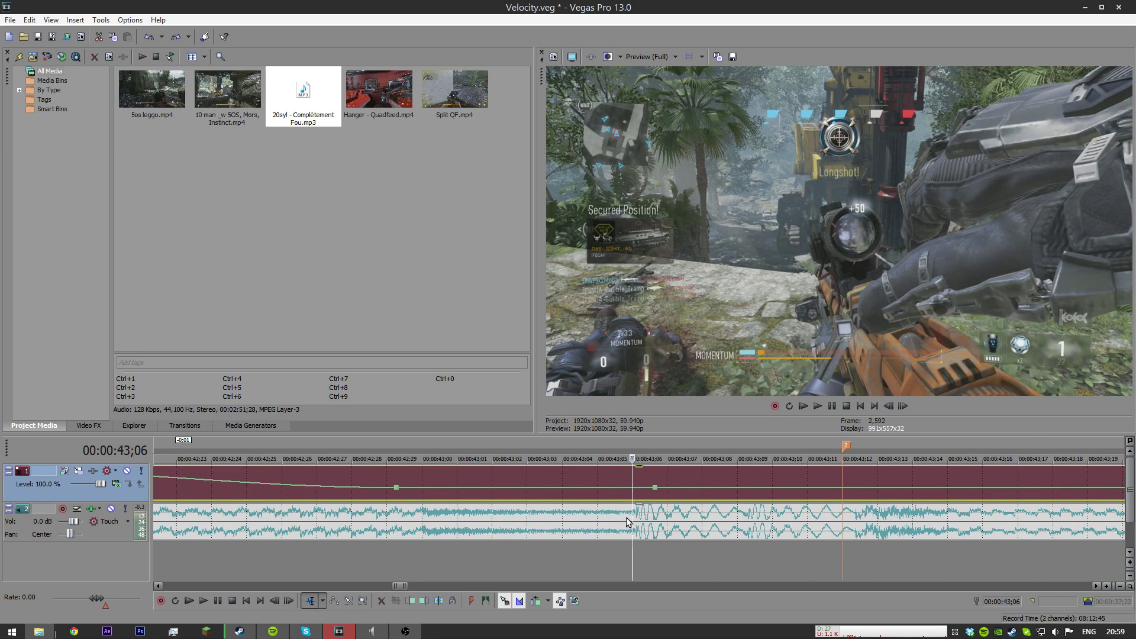
key("space")
key("space")
scroll(629, 518, "down", 2)
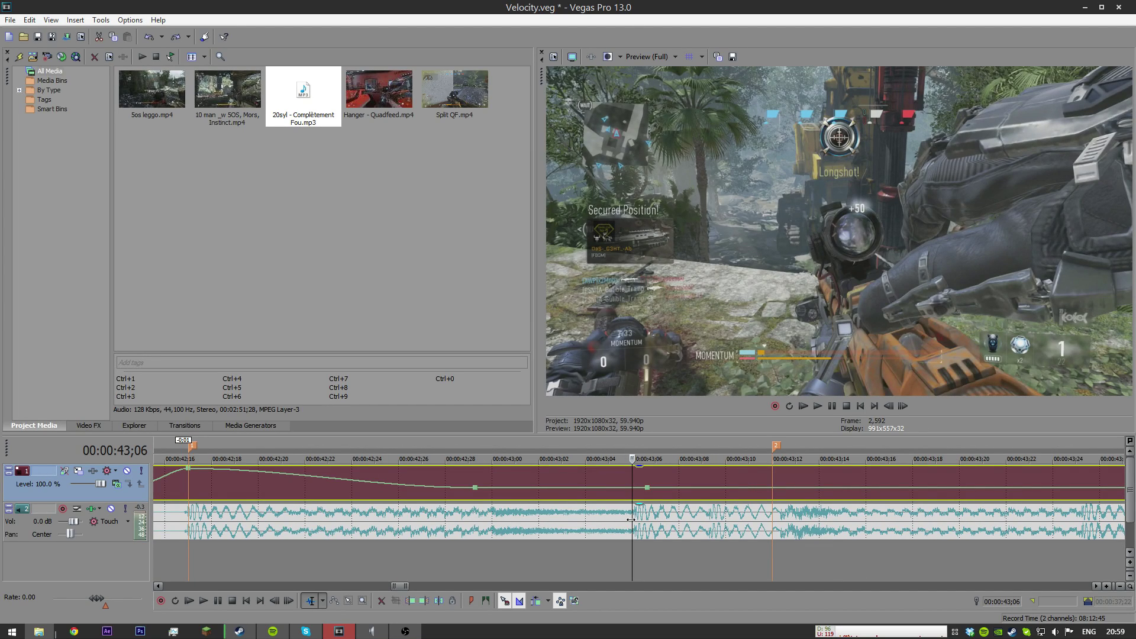
left_click(635, 479)
left_click_drag(640, 480, 680, 499)
key("ctrl+s")
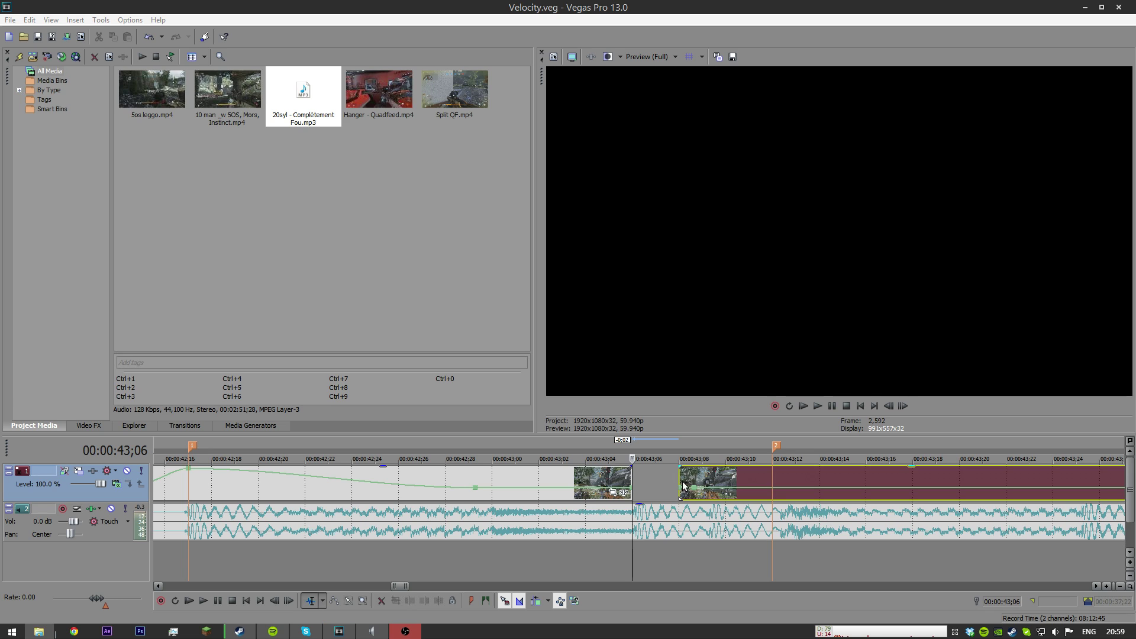
Step: Split the clip at 43;09 and trim the new right piece to start at 43;10
left_click_drag(678, 474, 652, 480)
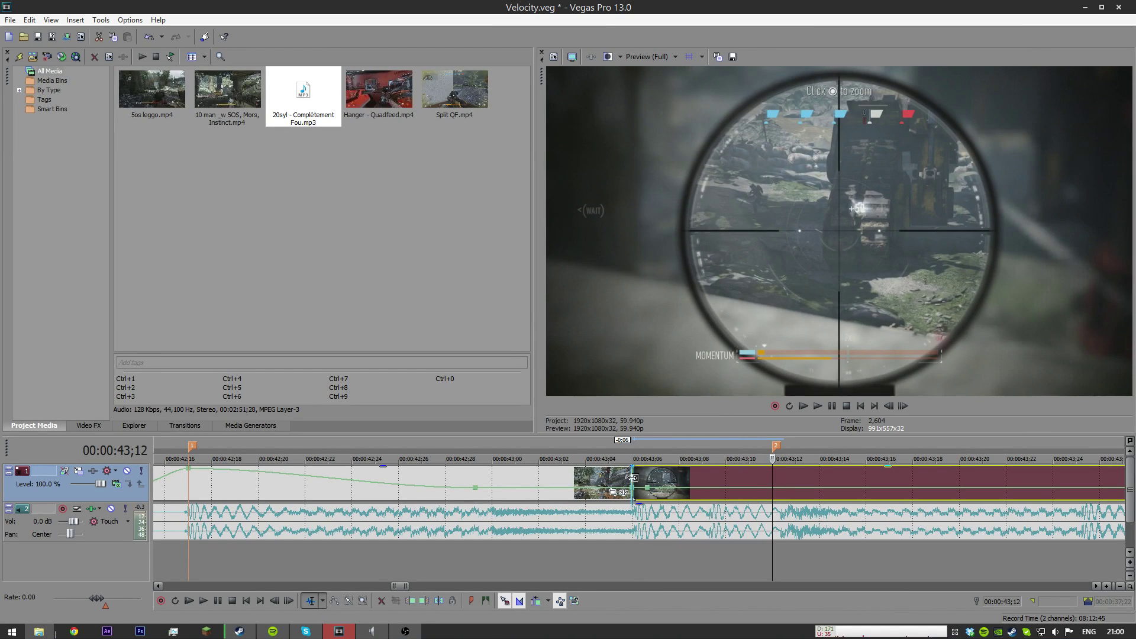
left_click(655, 480)
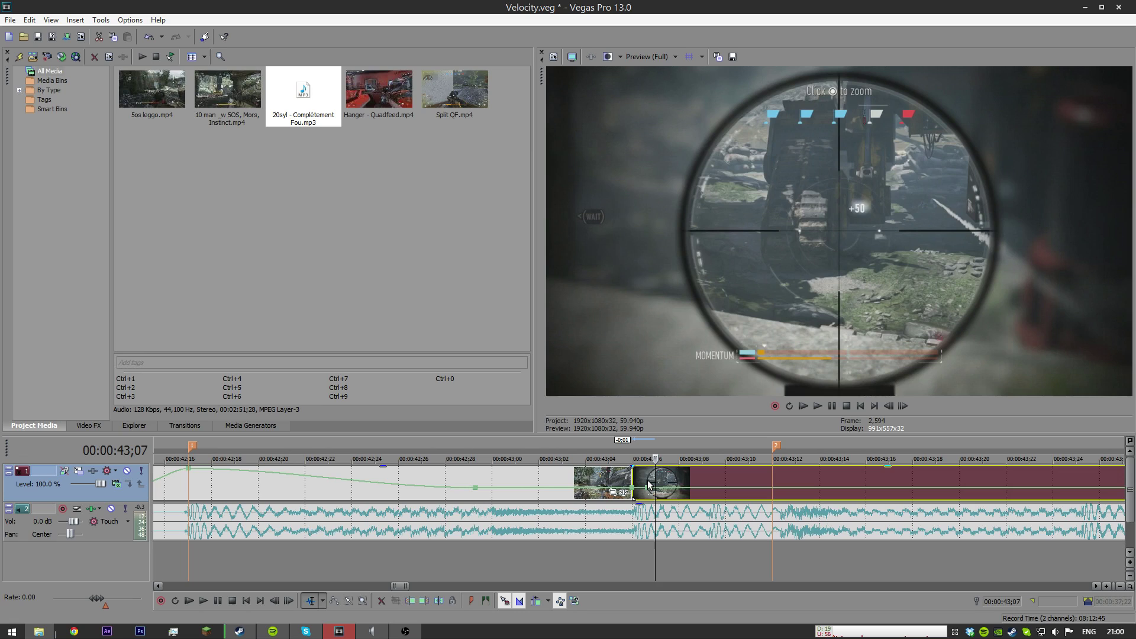
left_click(710, 479)
key("s")
mouse_move(714, 479)
left_mouse_down()
mouse_move(999, 477)
mouse_move(732, 482)
left_mouse_up()
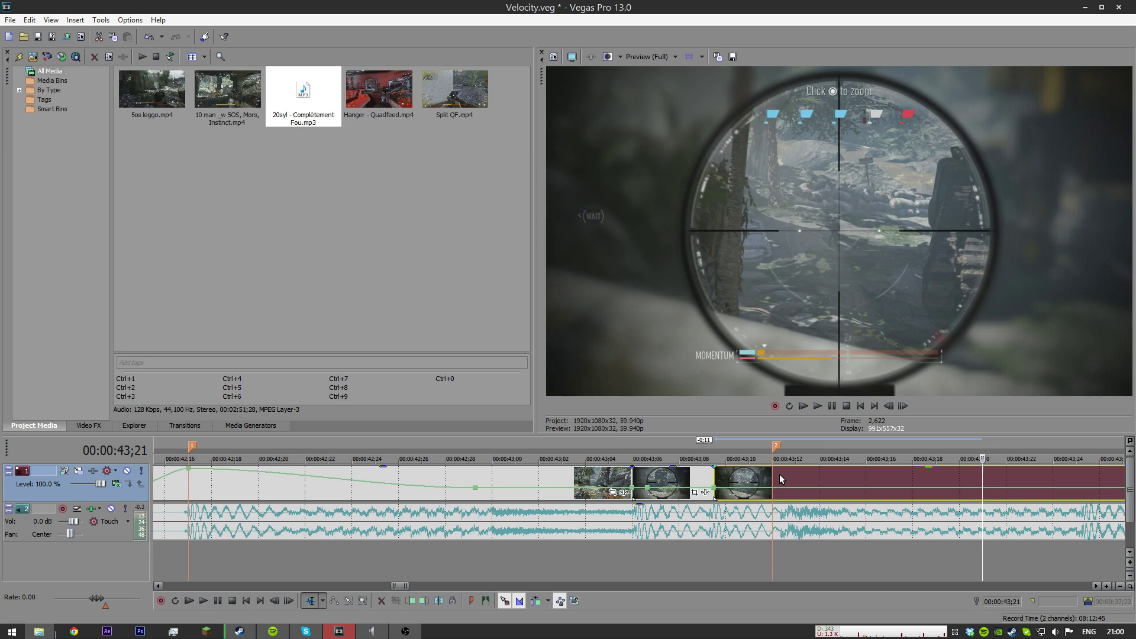
key("space")
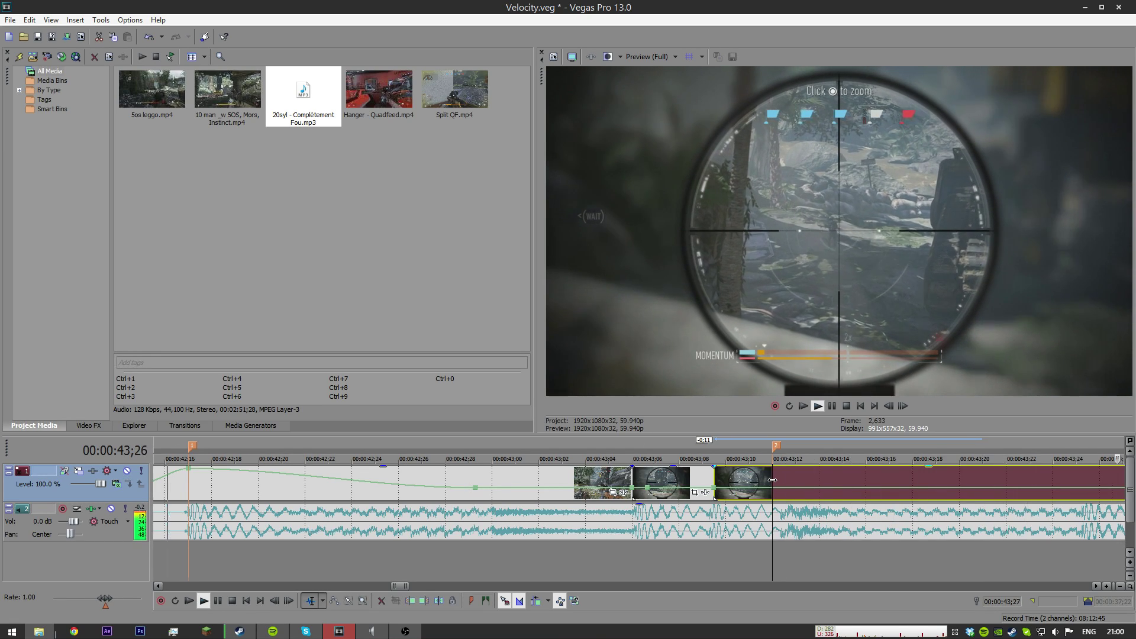
key("space")
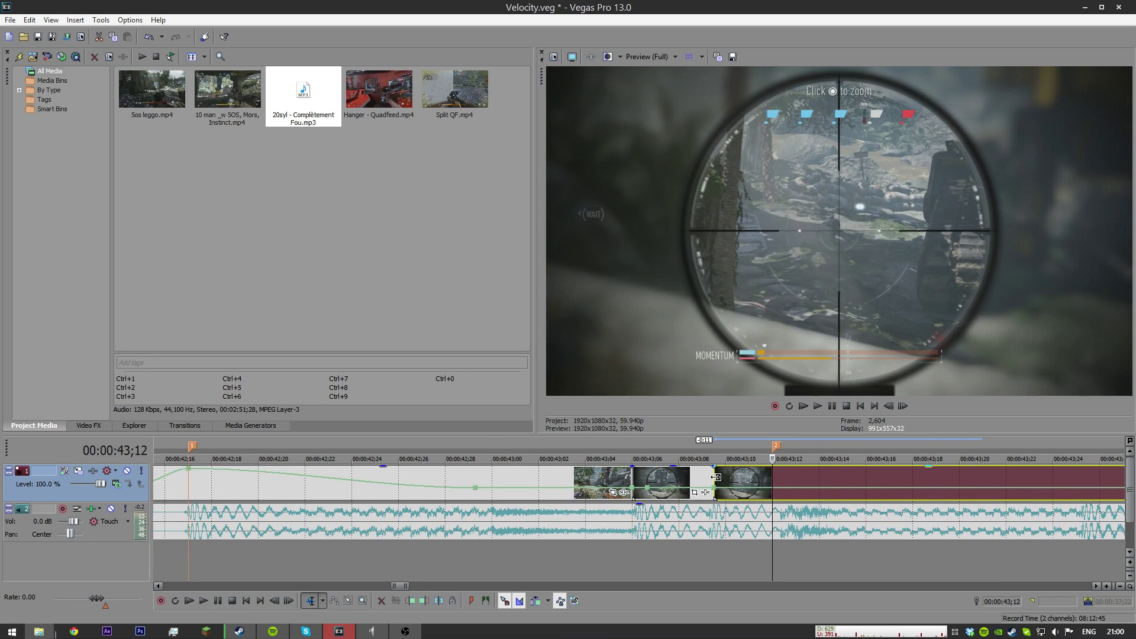
Step: Fine-tune the right event's start, preview from marker 2, and set the last clip's velocity to 300%
mouse_move(716, 477)
left_mouse_down()
mouse_move(819, 478)
mouse_move(732, 486)
left_mouse_up()
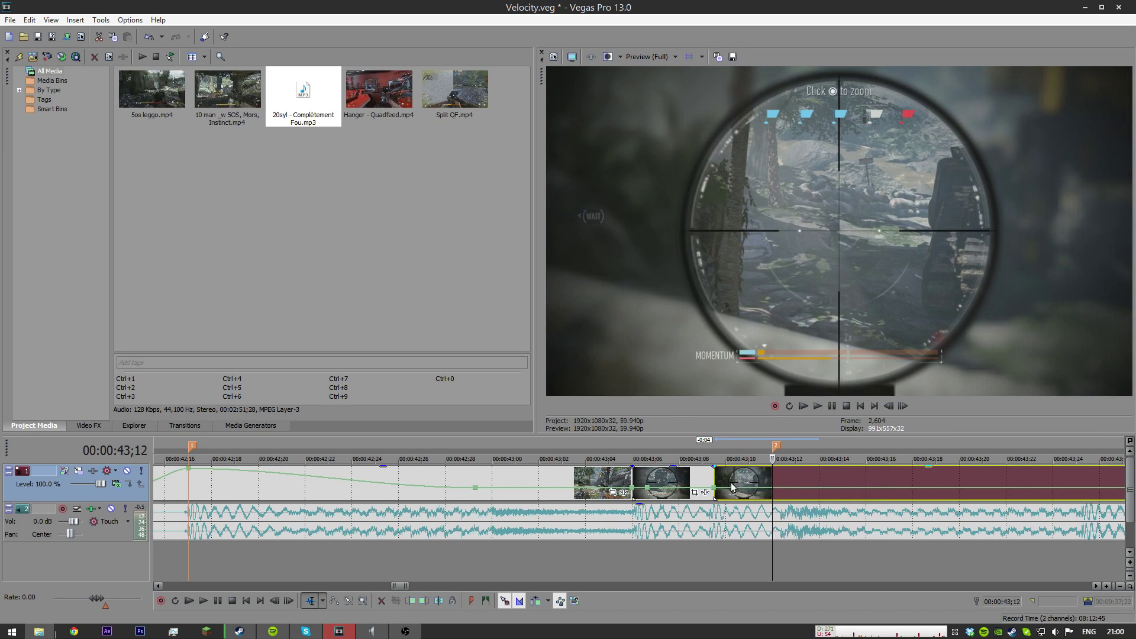
mouse_move(716, 481)
left_mouse_down()
mouse_move(750, 481)
mouse_move(731, 479)
left_mouse_up()
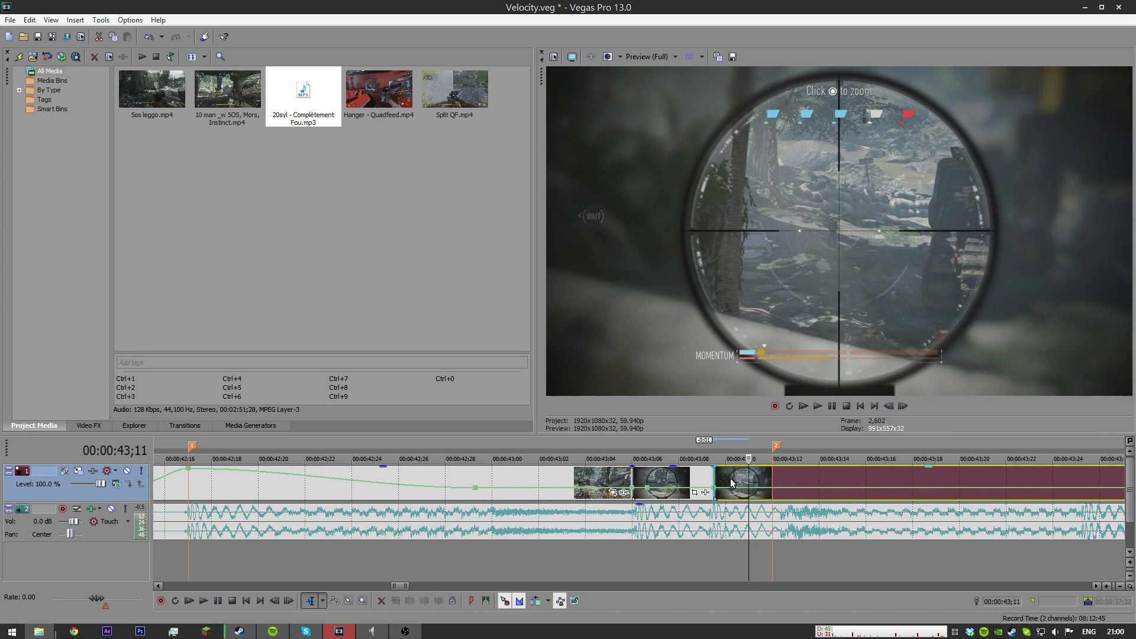
left_click(772, 478)
key("space")
key("space")
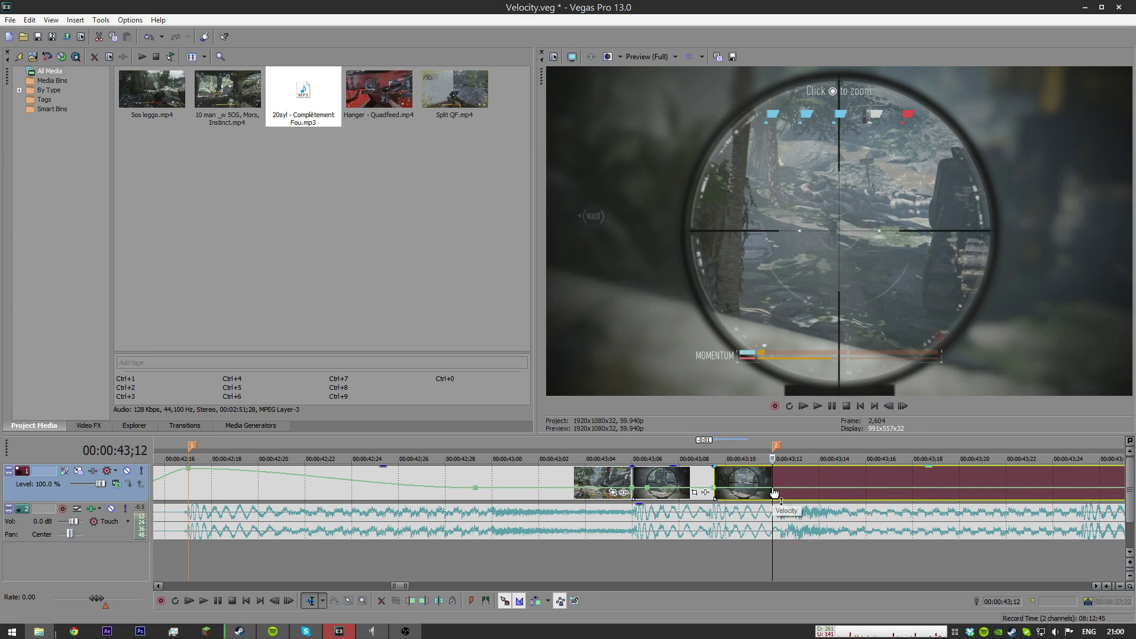
left_click_drag(774, 492, 772, 467)
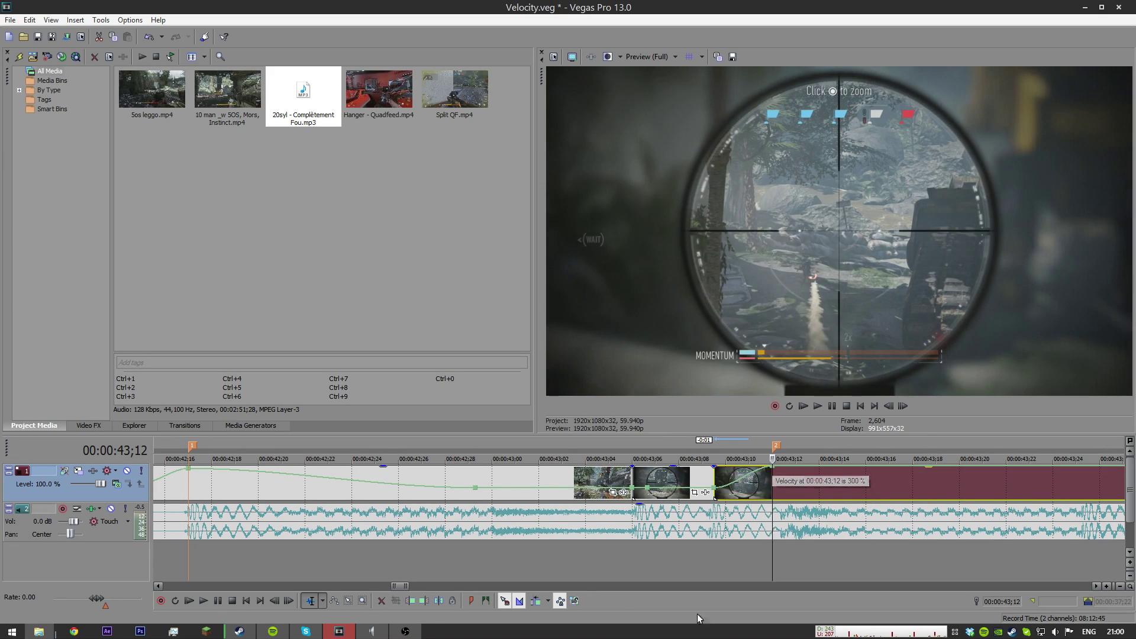
Step: Change the curve shape of the segment after 43;12 and preview the speed-up
right_click(742, 482)
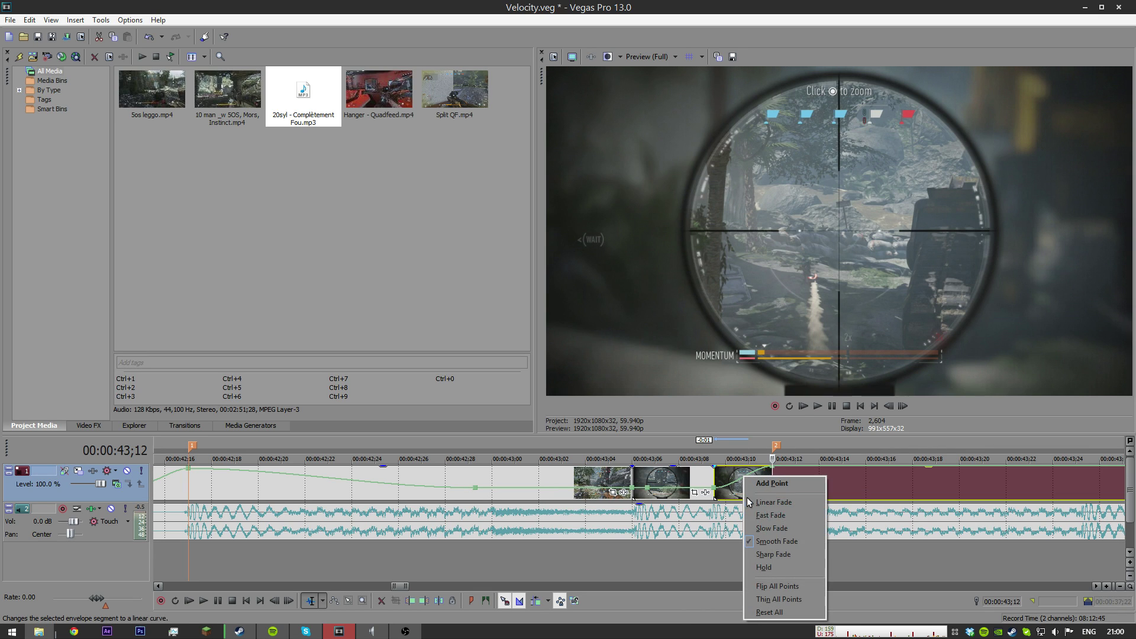
left_click(790, 526)
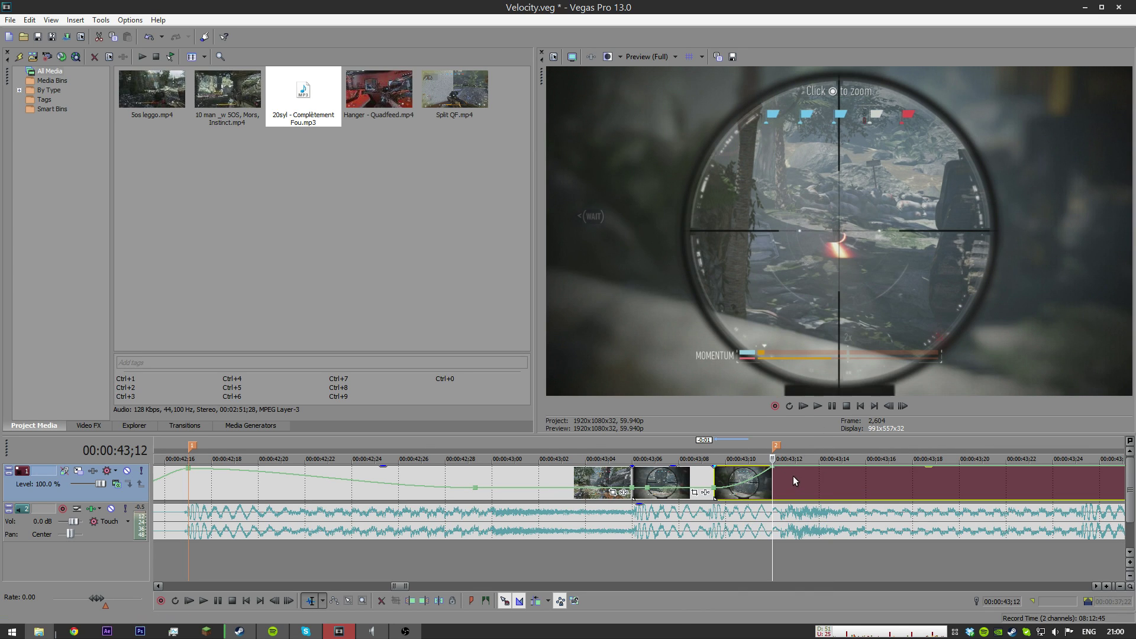
scroll(793, 477, "down", 2)
key("space")
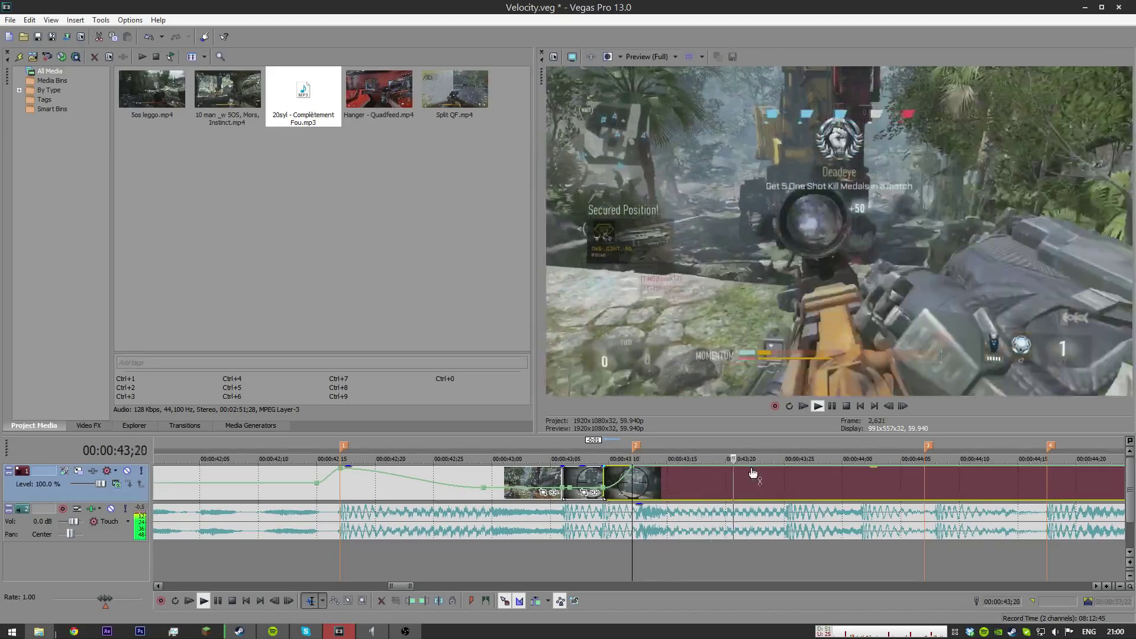
key("space")
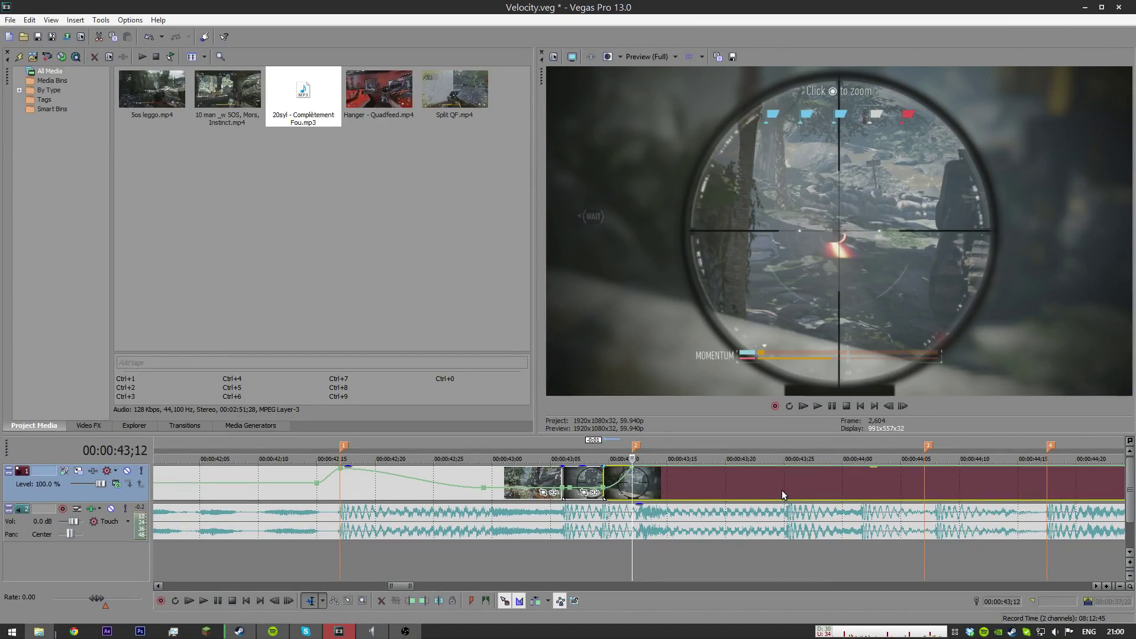
key("space")
key("space")
Step: Drop the velocity to 45% at 43;17 with a slow fade and scrub the cuts around marker 2
left_click_drag(747, 471, 702, 491)
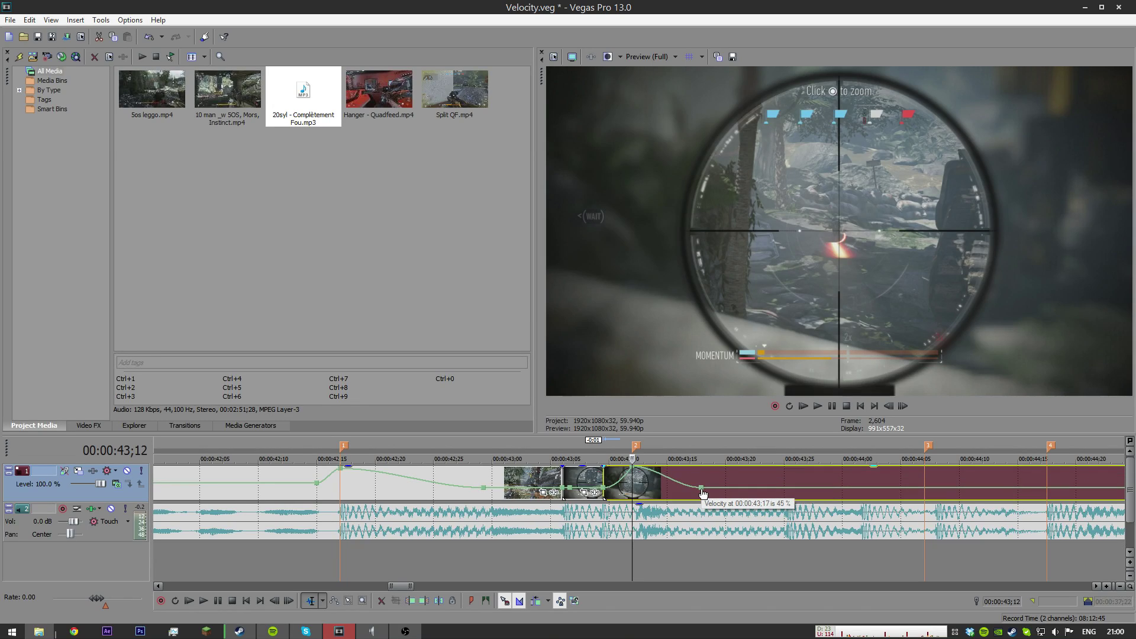
right_click(665, 478)
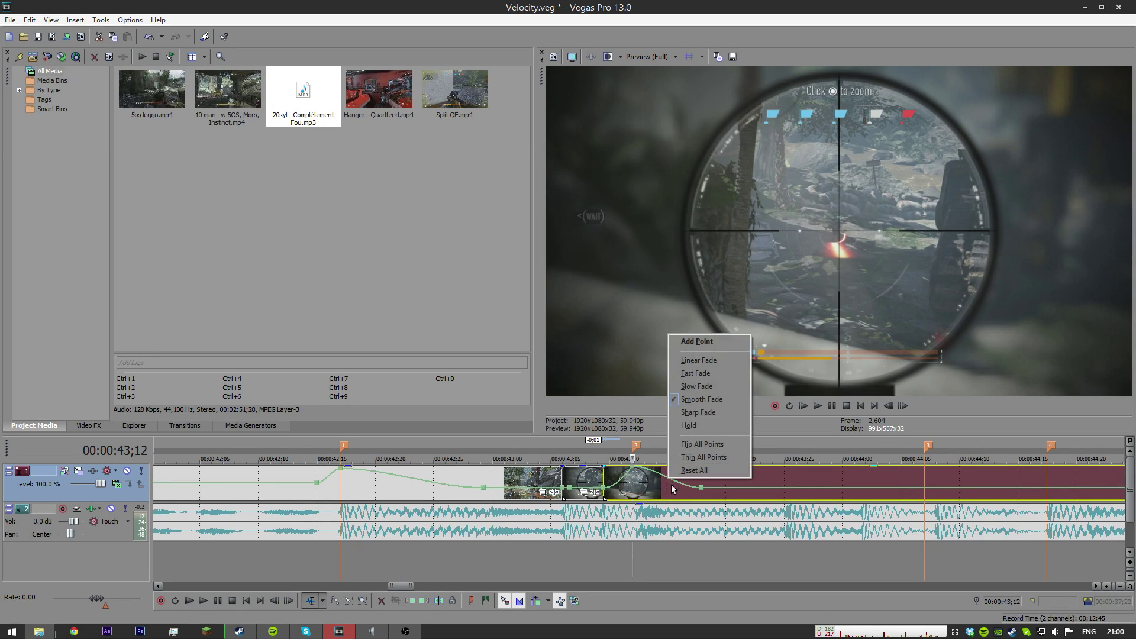
left_click(700, 386)
scroll(651, 483, "up", 5)
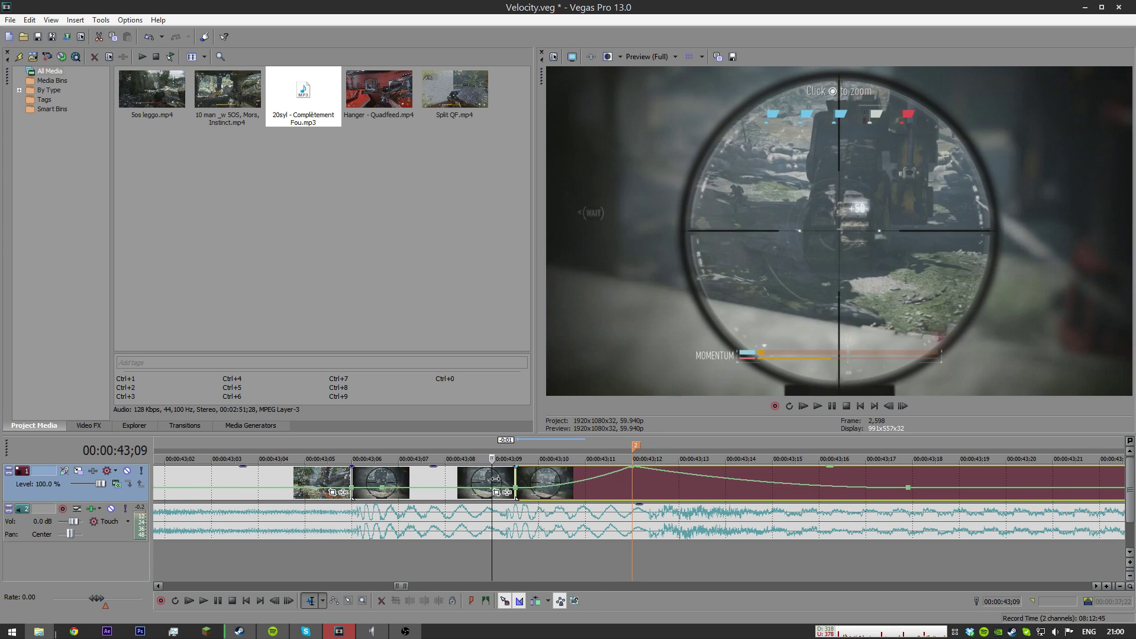
left_click_drag(882, 479, 677, 480)
left_click(631, 482)
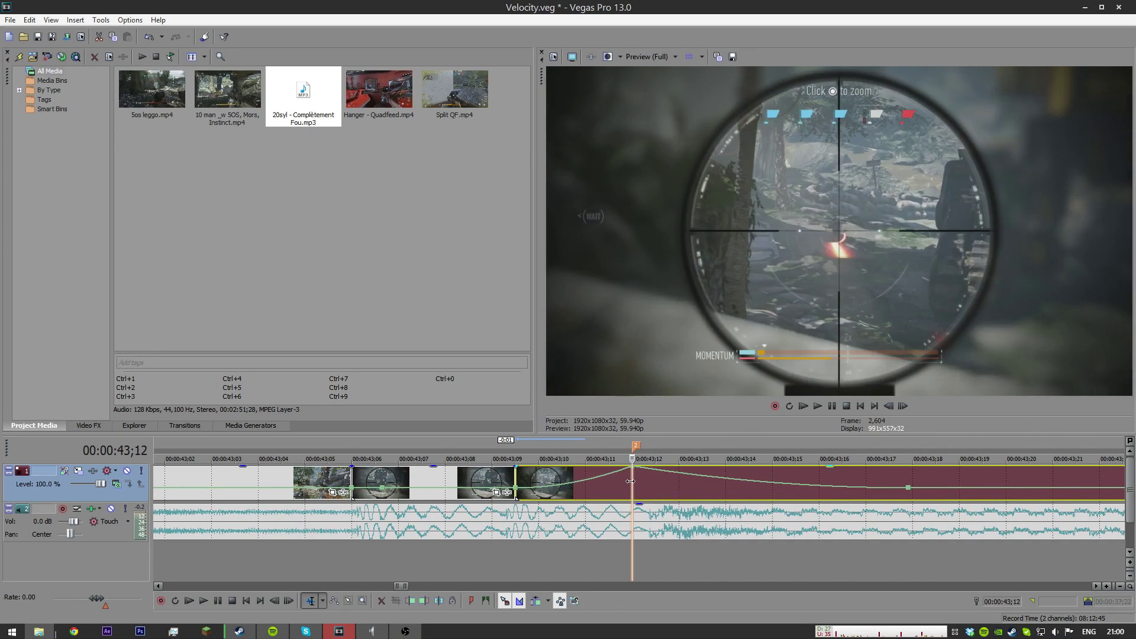
Step: Move the slow-down point later, to about 43;19 at 52%
scroll(631, 482, "down", 3)
scroll(627, 476, "down", 2)
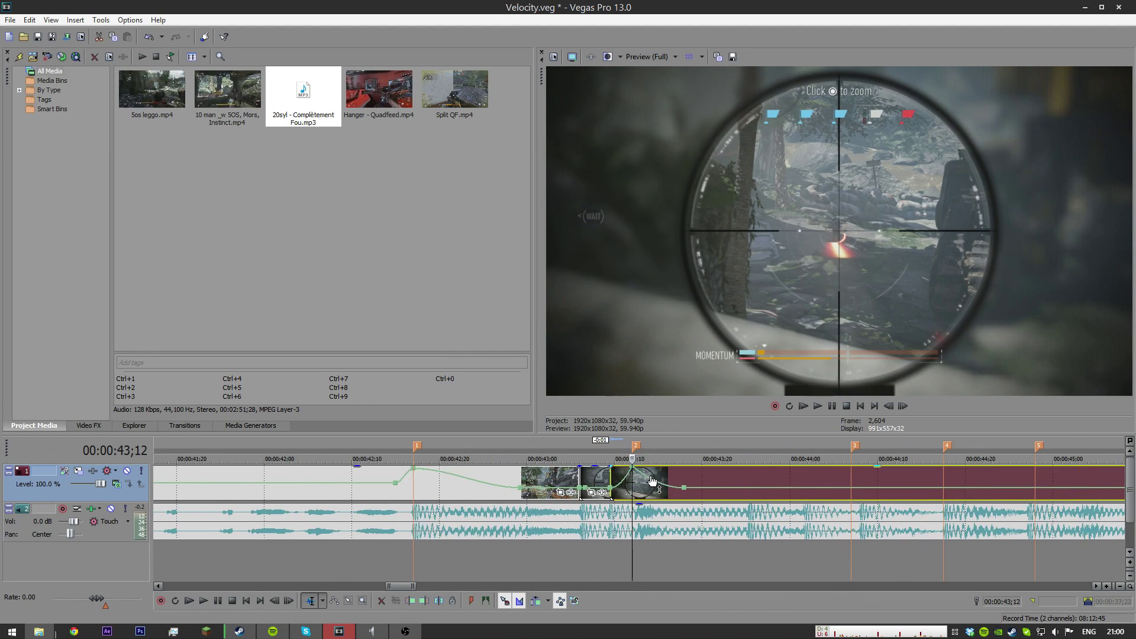
scroll(629, 477, "down", 2)
left_click_drag(702, 493, 734, 492)
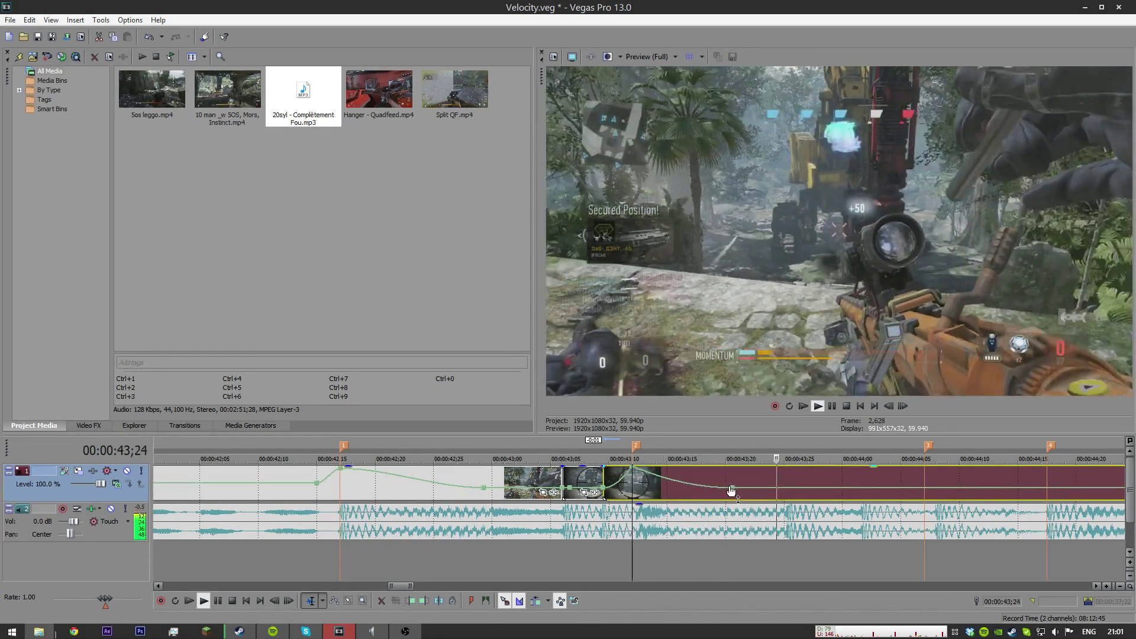
scroll(396, 483, "down", 5)
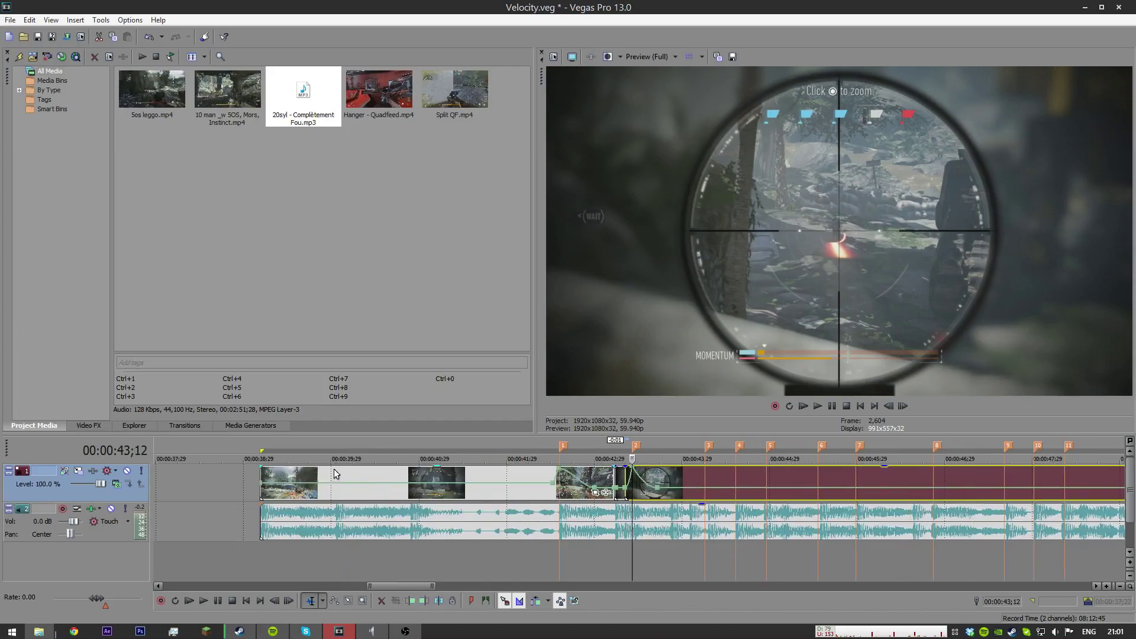
Step: Preview the speed ramp from the first clip and scrub through 43;13 to 43;25
left_click(495, 481)
key("space")
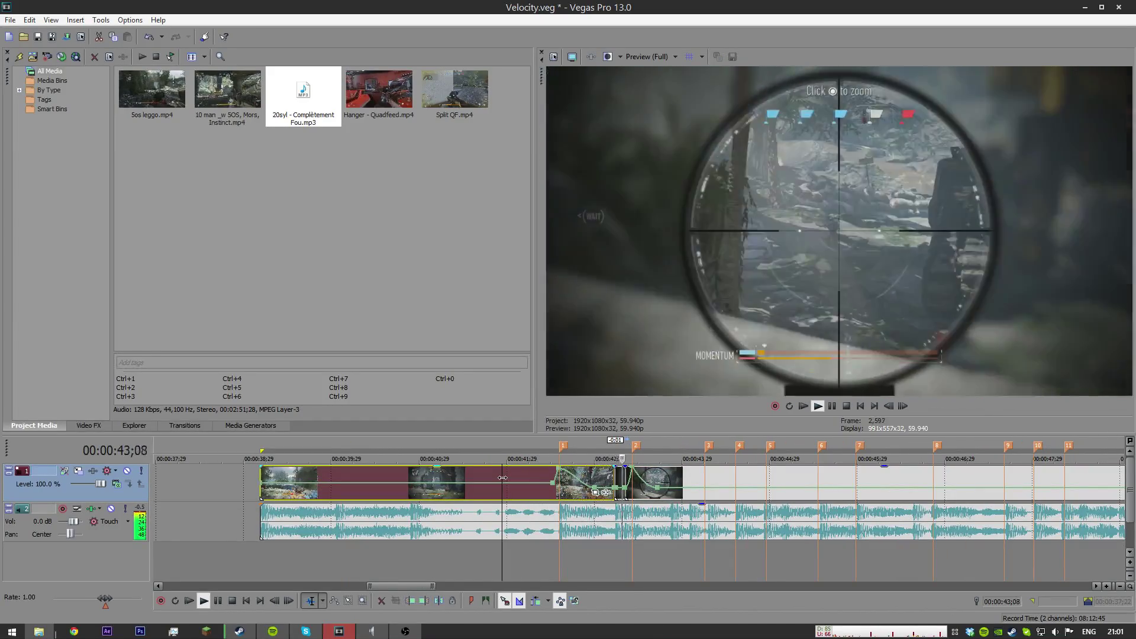
scroll(529, 485, "up", 4)
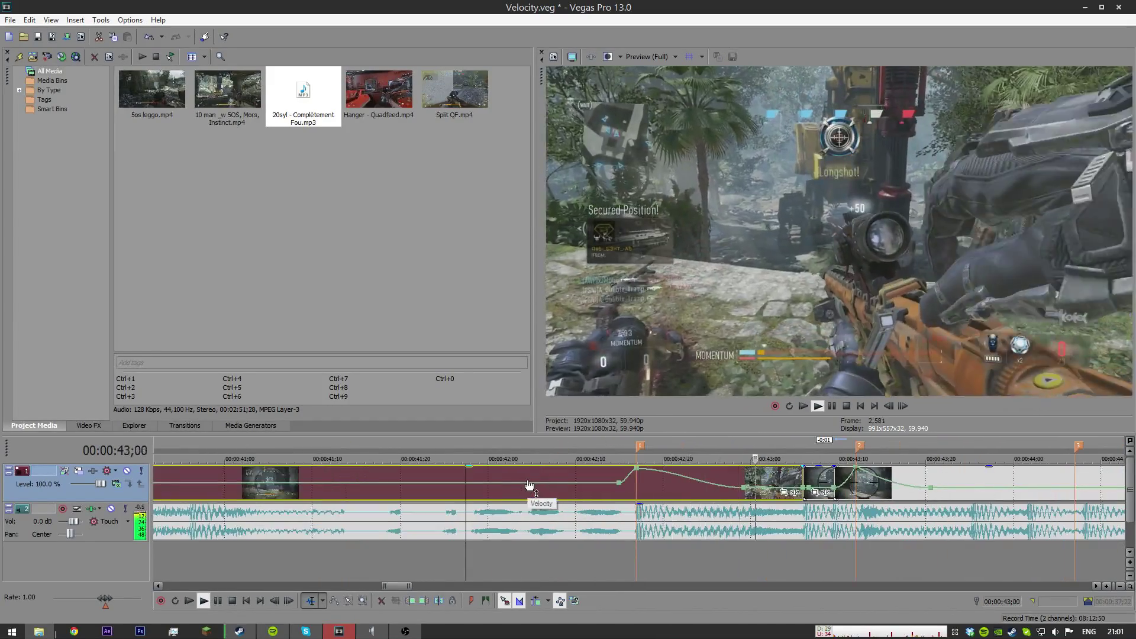
key("space")
key("space")
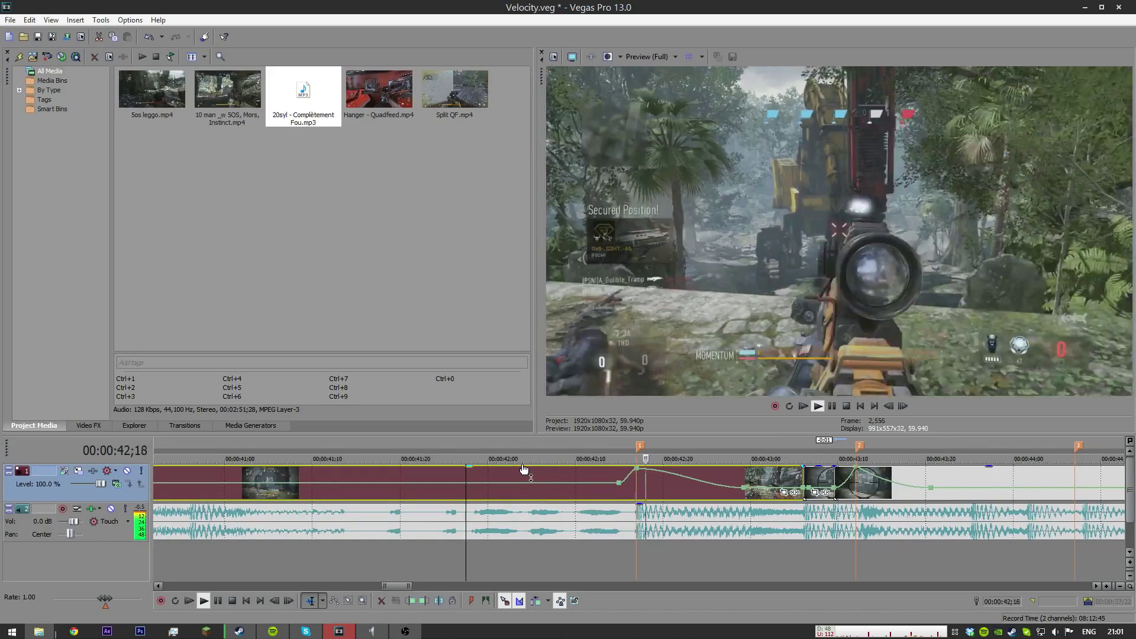
key("space")
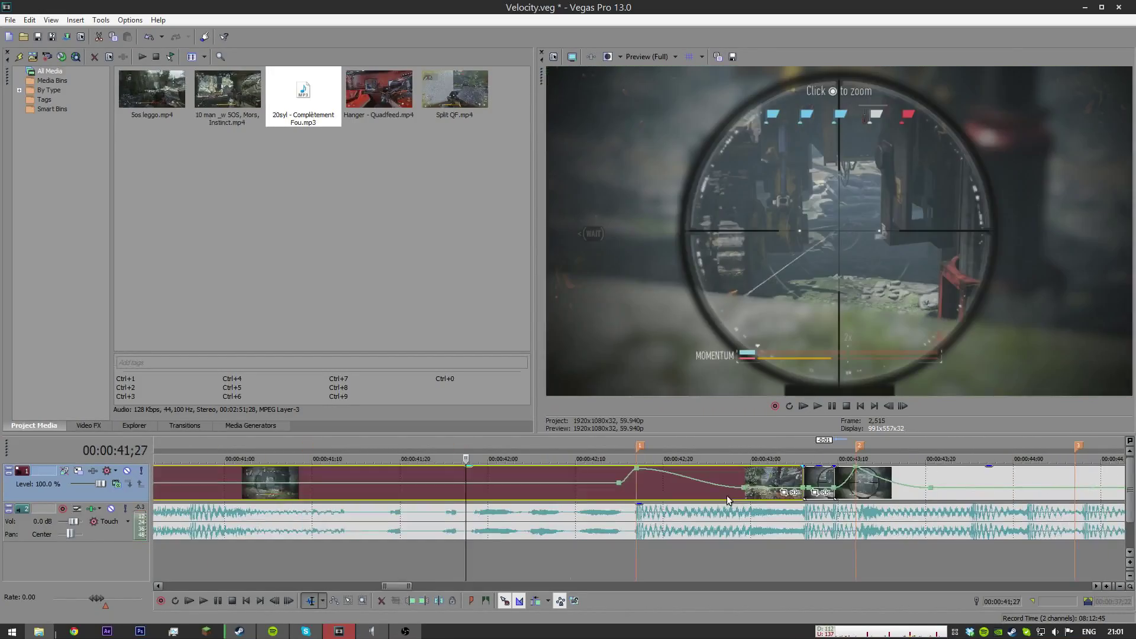
scroll(727, 495, "down", 3)
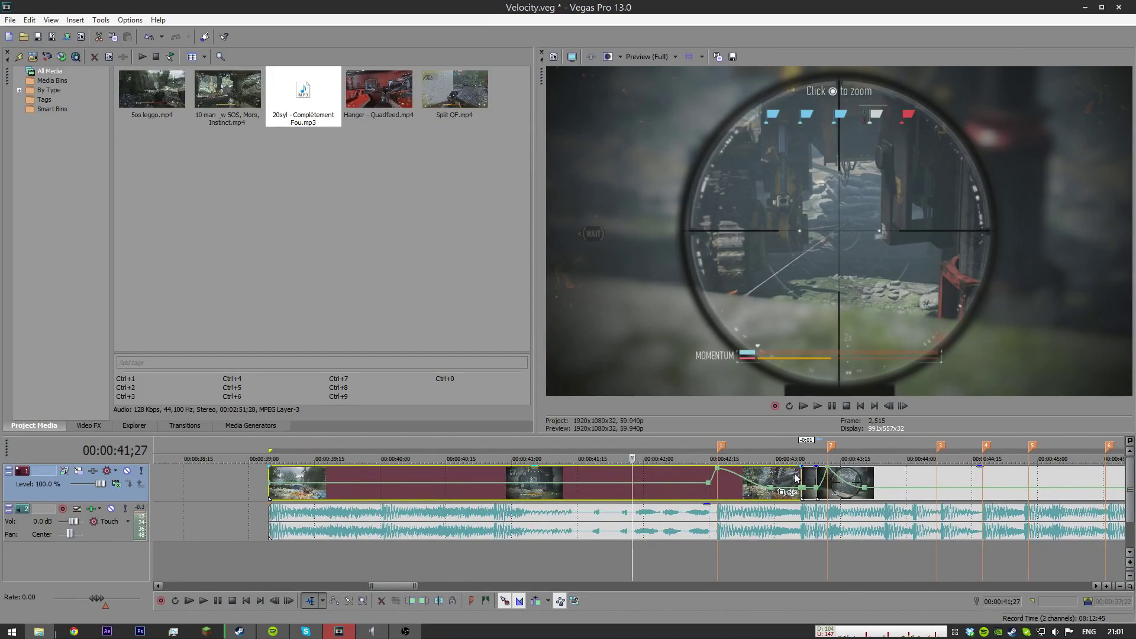
key("Right")
key("Right")
key("Right")
key("Right")
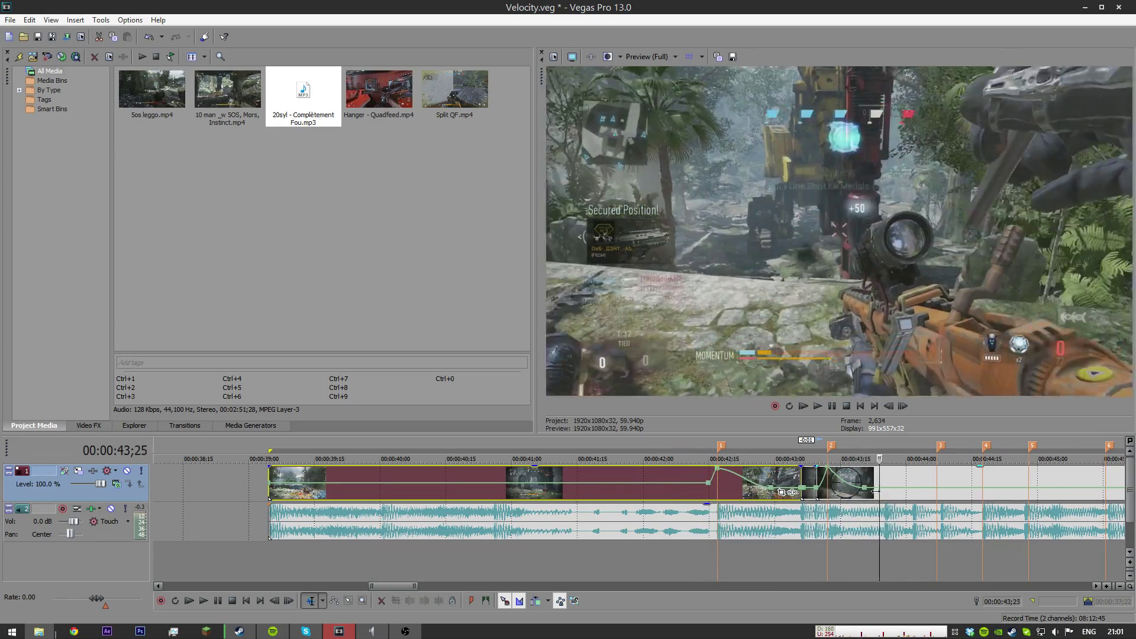
left_click(828, 493)
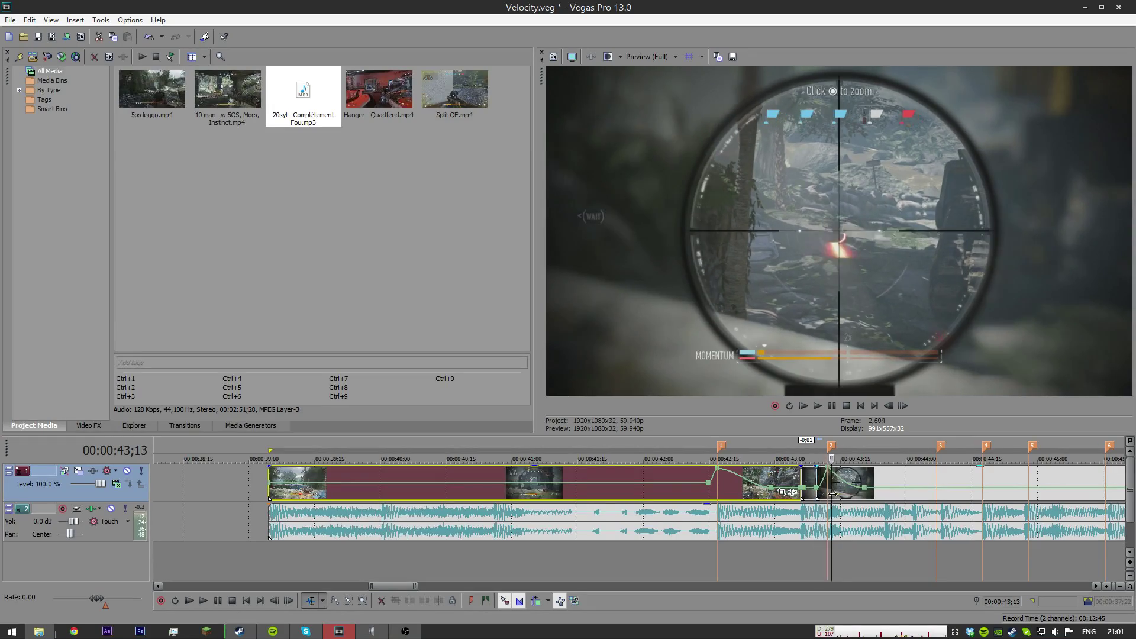
left_click_drag(833, 494, 868, 498)
Step: Nudge the 43;20 speed point up slightly and play back from 43;05
scroll(867, 499, "up", 4)
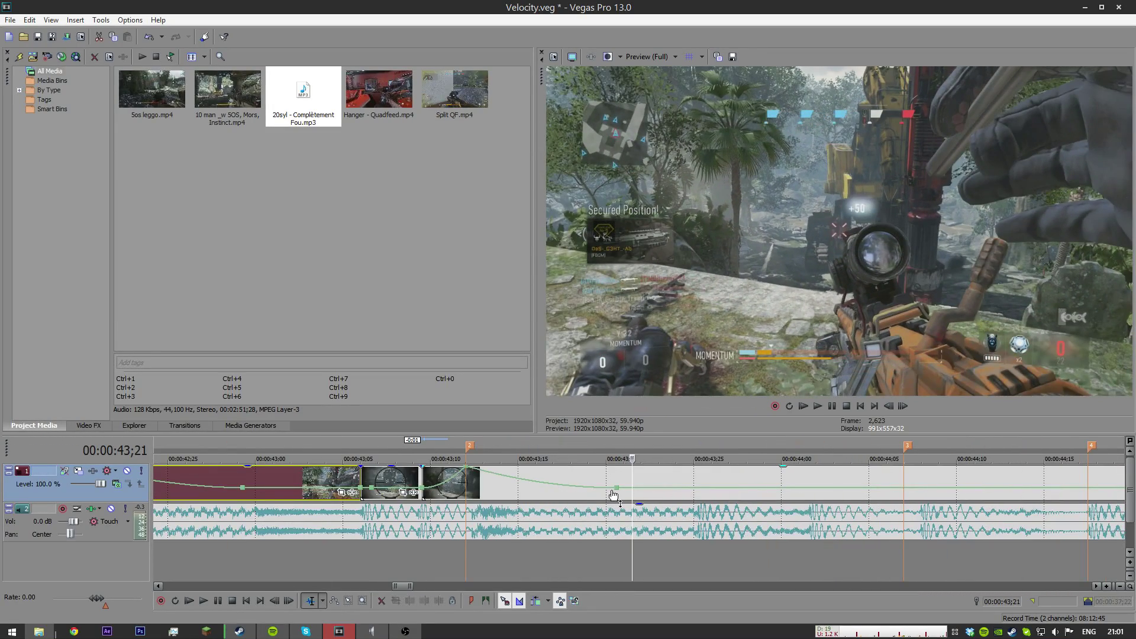
left_click_drag(614, 494, 615, 490)
left_click(360, 483)
key("space")
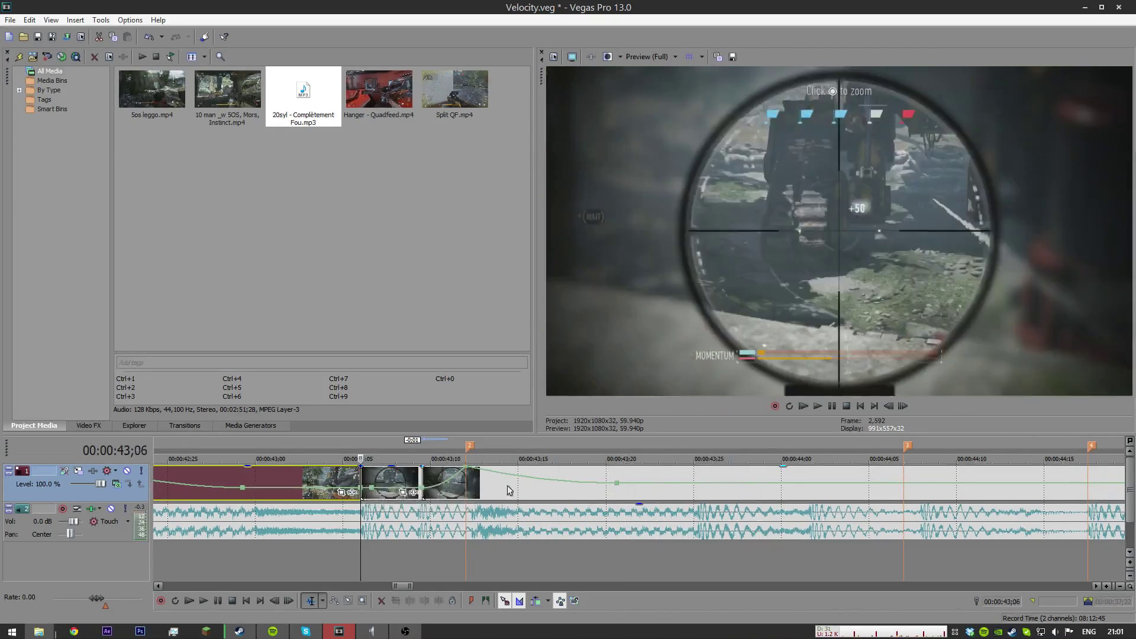
key("space")
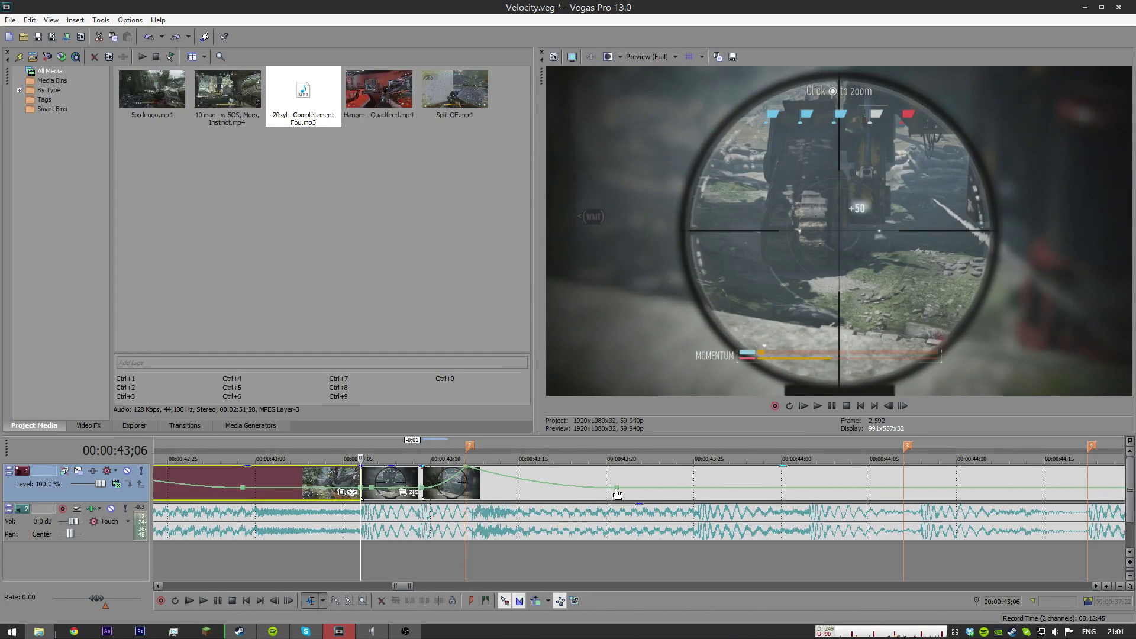
Step: Raise the 45% point at 43;20 a little more and review the ramp
mouse_move(617, 491)
left_click_drag(617, 490, 633, 486)
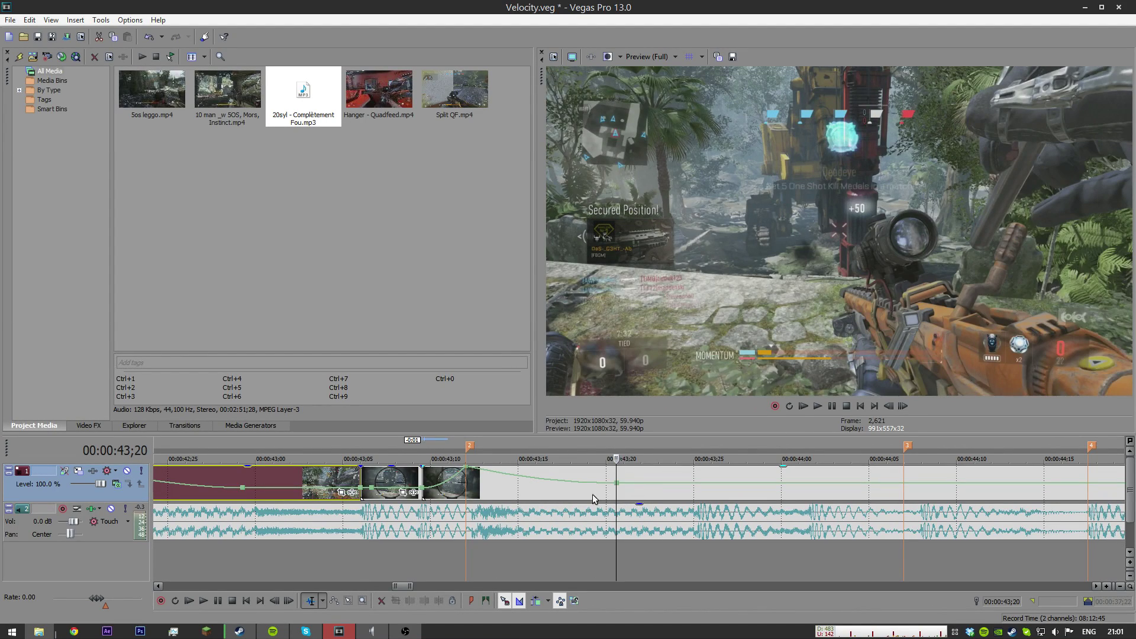
scroll(631, 477, "down", 4)
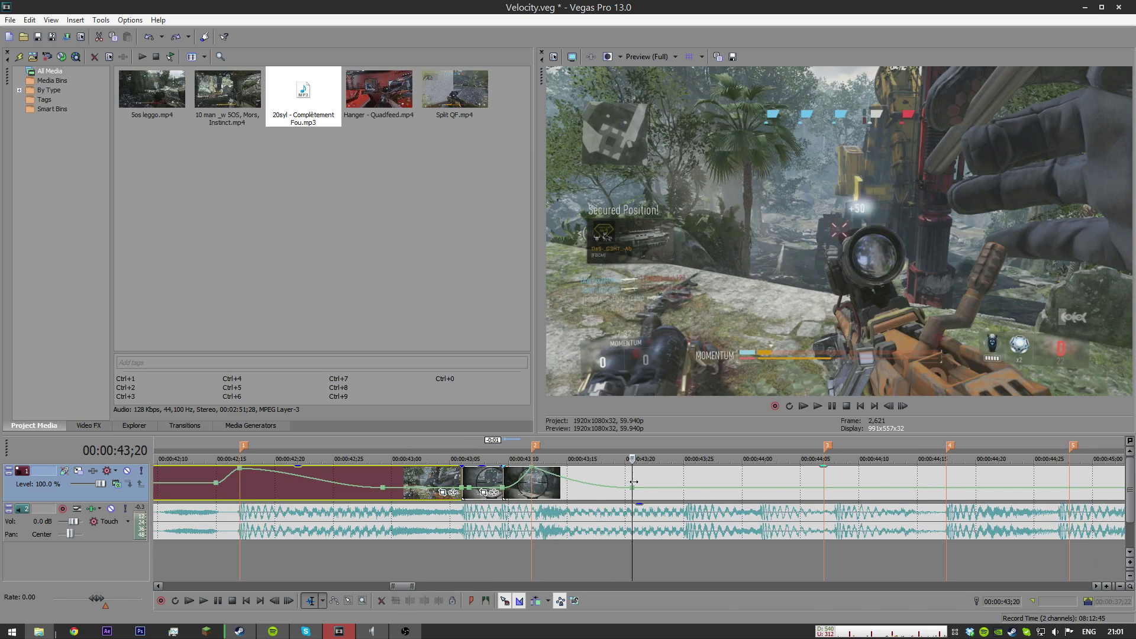
scroll(640, 473, "up", 2)
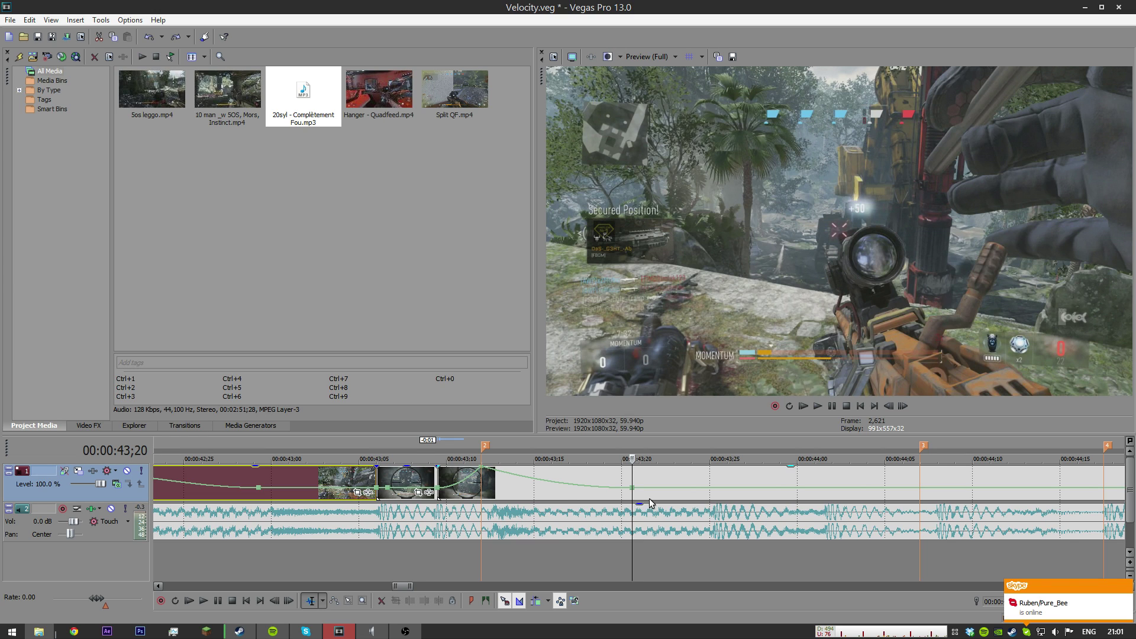
scroll(662, 471, "down", 2)
key("space")
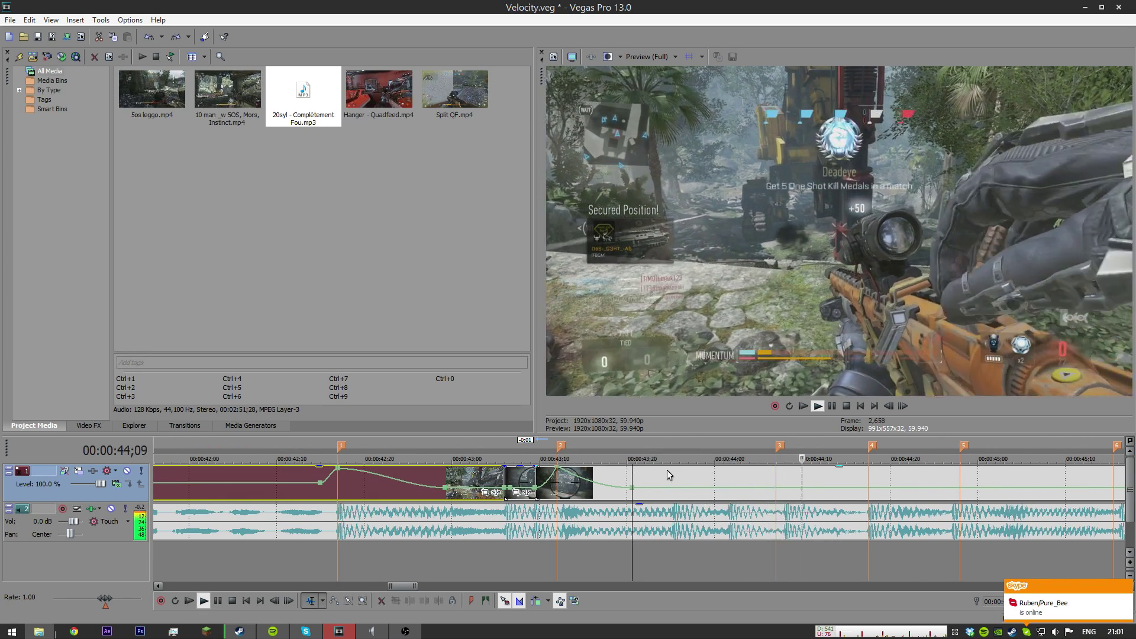
key("space")
Step: Add a maximum-speed spike near 43;25 that drops back via a Fast Fade curve, and save
left_click(670, 477)
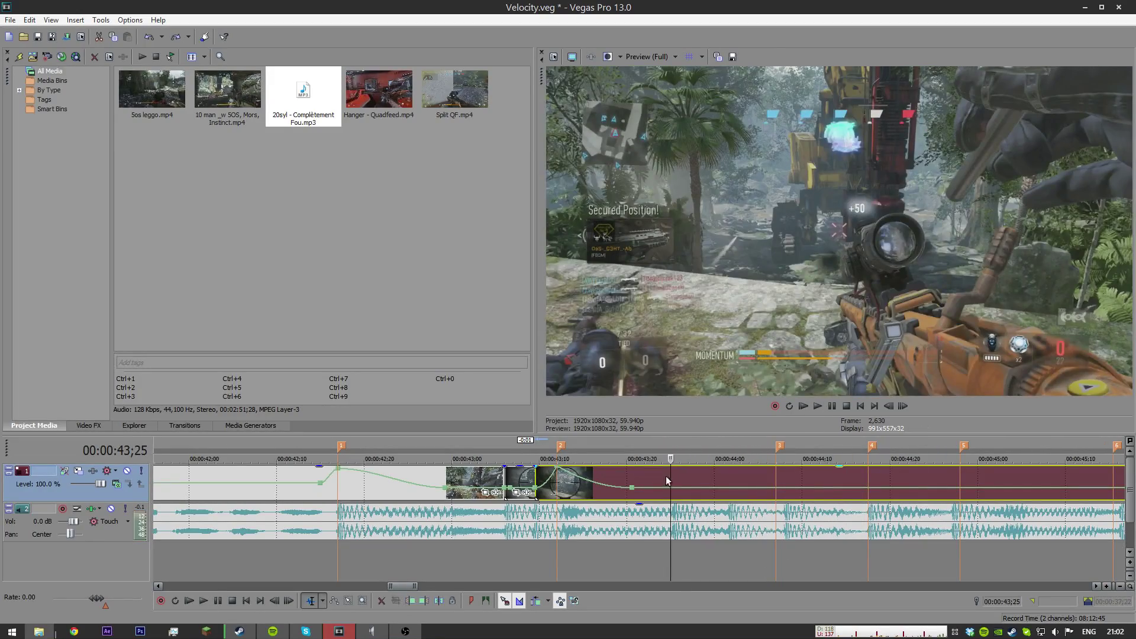
scroll(667, 481, "up", 3)
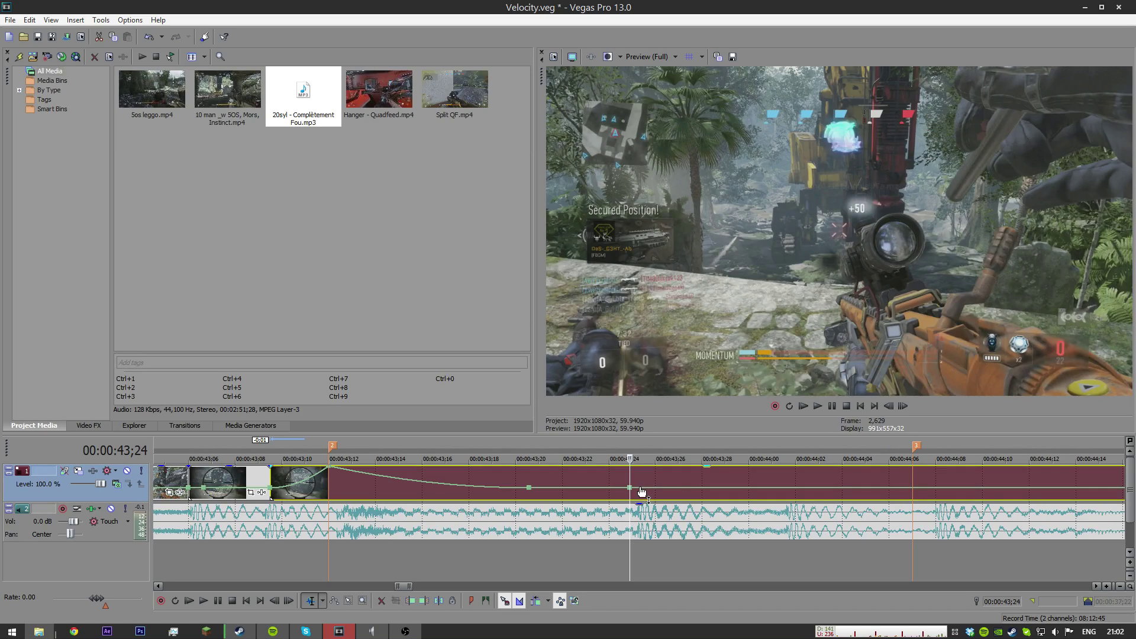
double_click(640, 488)
left_click_drag(640, 488, 706, 492)
key("ctrl+s")
double_click(659, 467)
right_click(672, 475)
left_click(699, 514)
key("space")
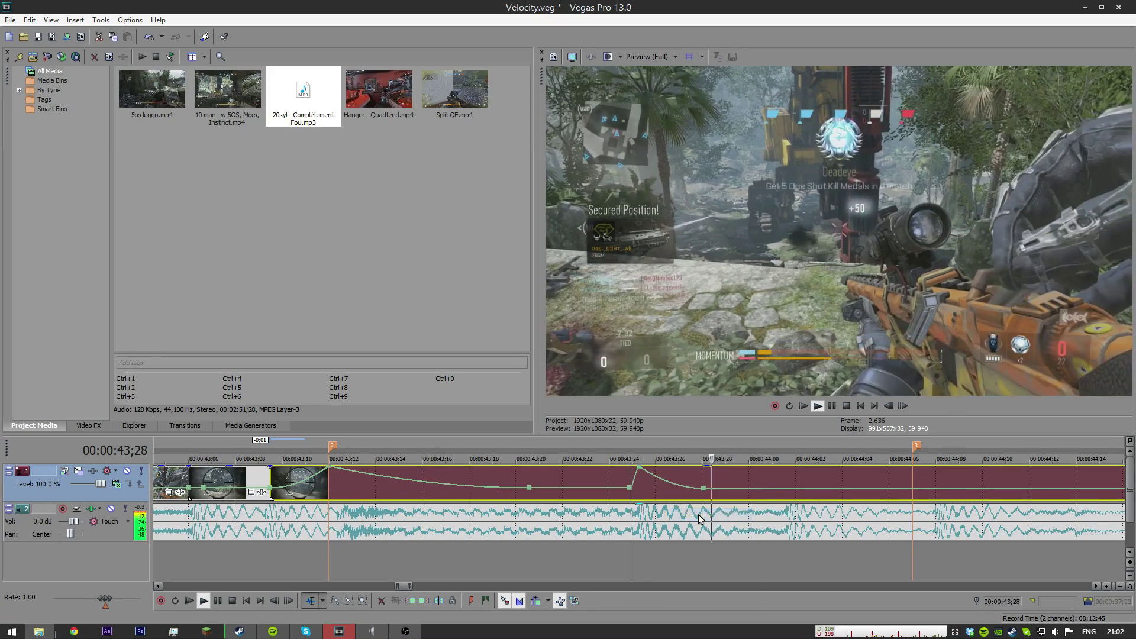
key("space")
Step: Lower the 43;25 spike to 217 % and add a 300 % velocity point at 44;01
double_click(783, 489)
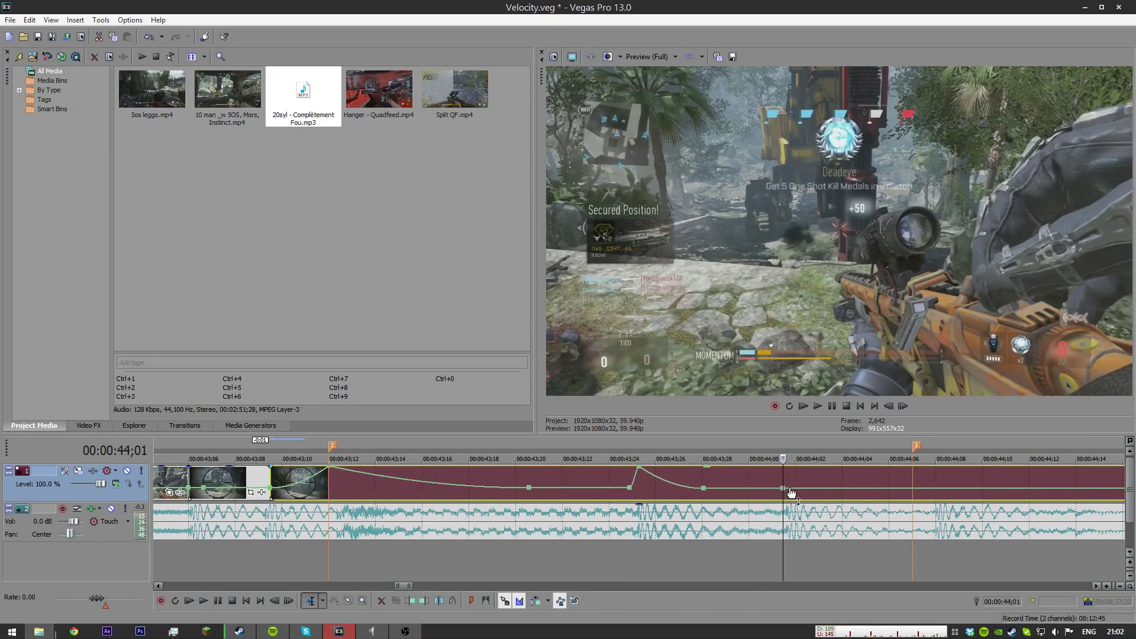
left_click_drag(640, 473, 640, 481)
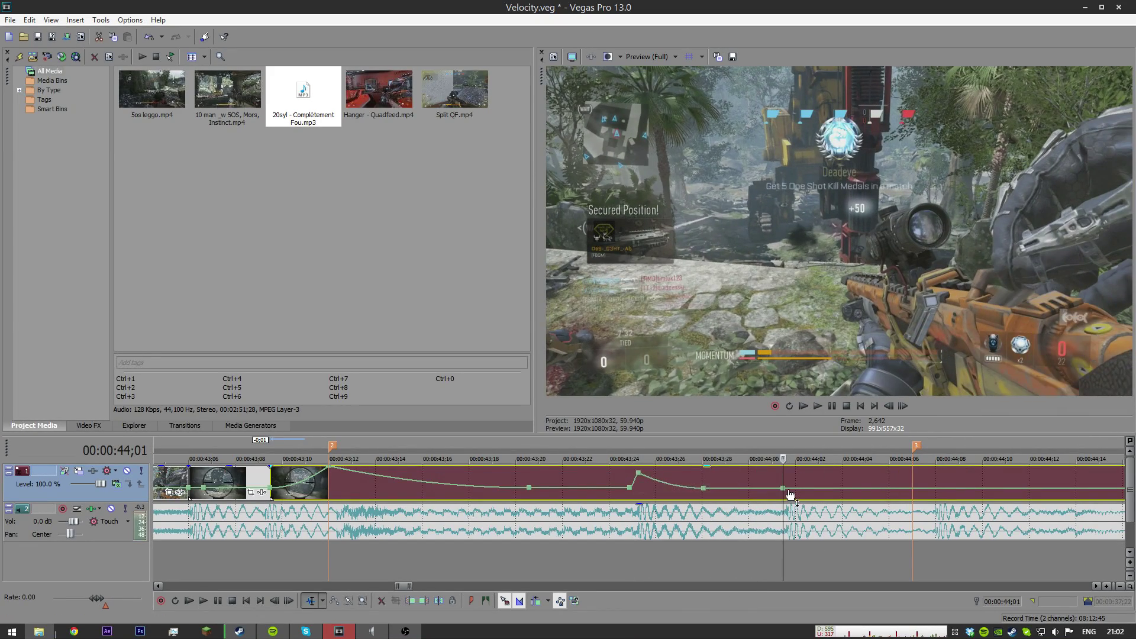
left_click_drag(791, 494, 793, 472)
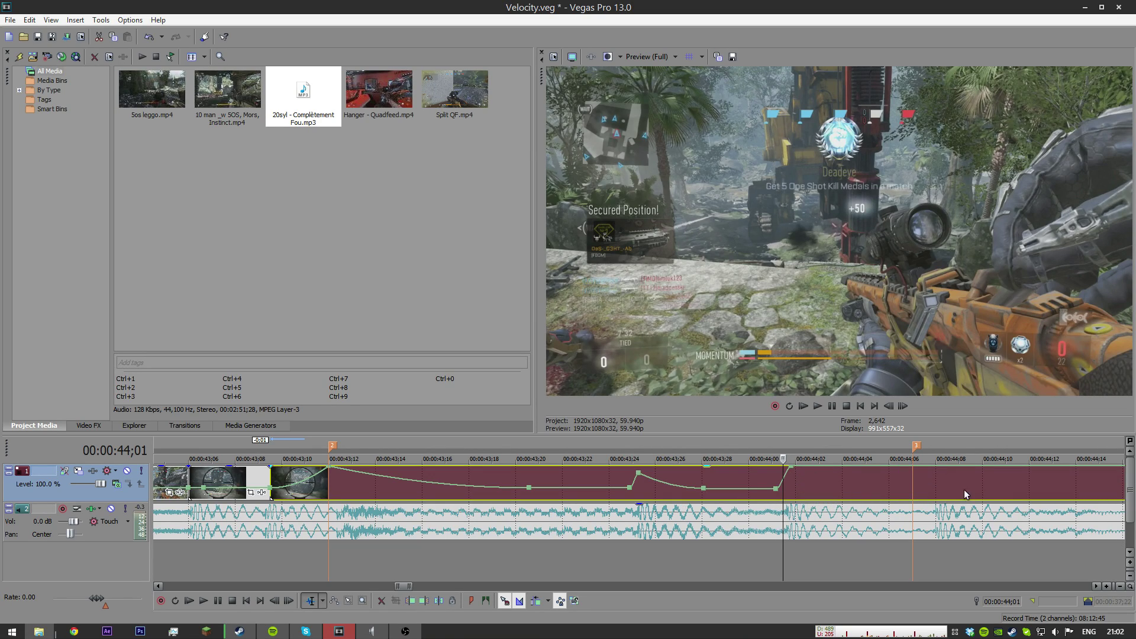
left_click(915, 485)
left_click(793, 507)
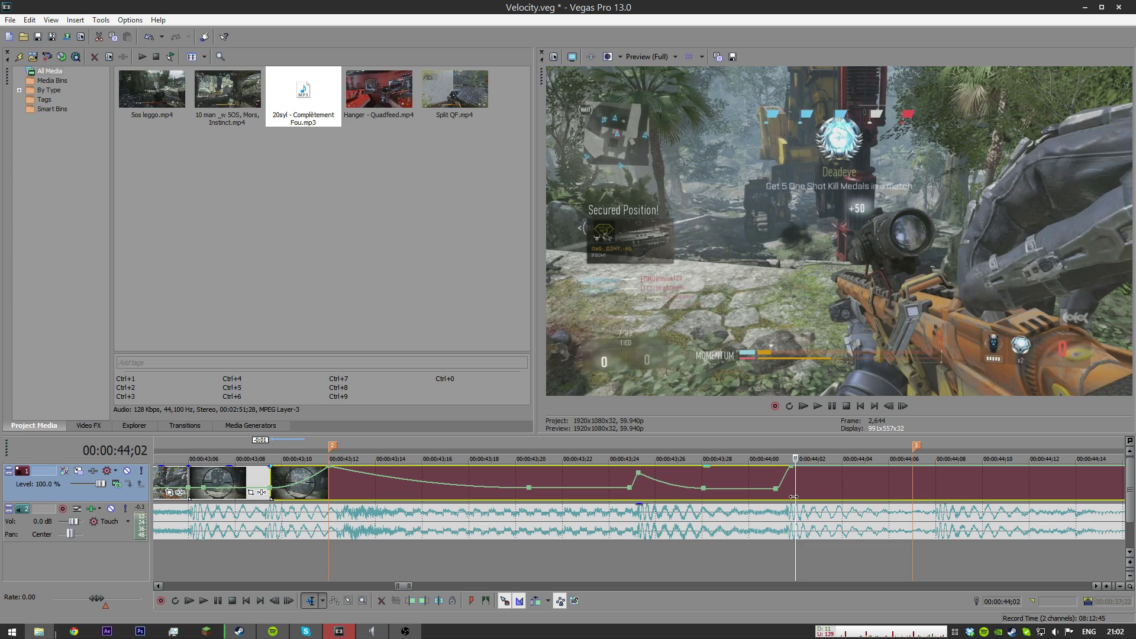
left_click(786, 491)
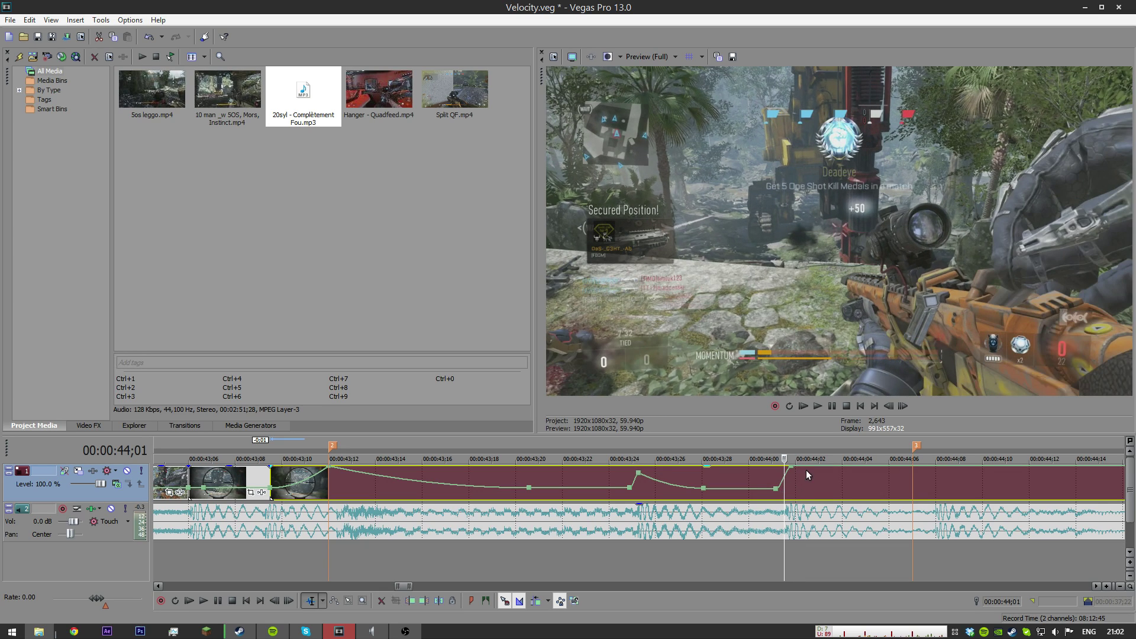
Step: Drop the envelope after the 44;01 spike to 52 % at 44;05 with a Fast Fade curve
double_click(835, 468)
left_click_drag(835, 467, 871, 489)
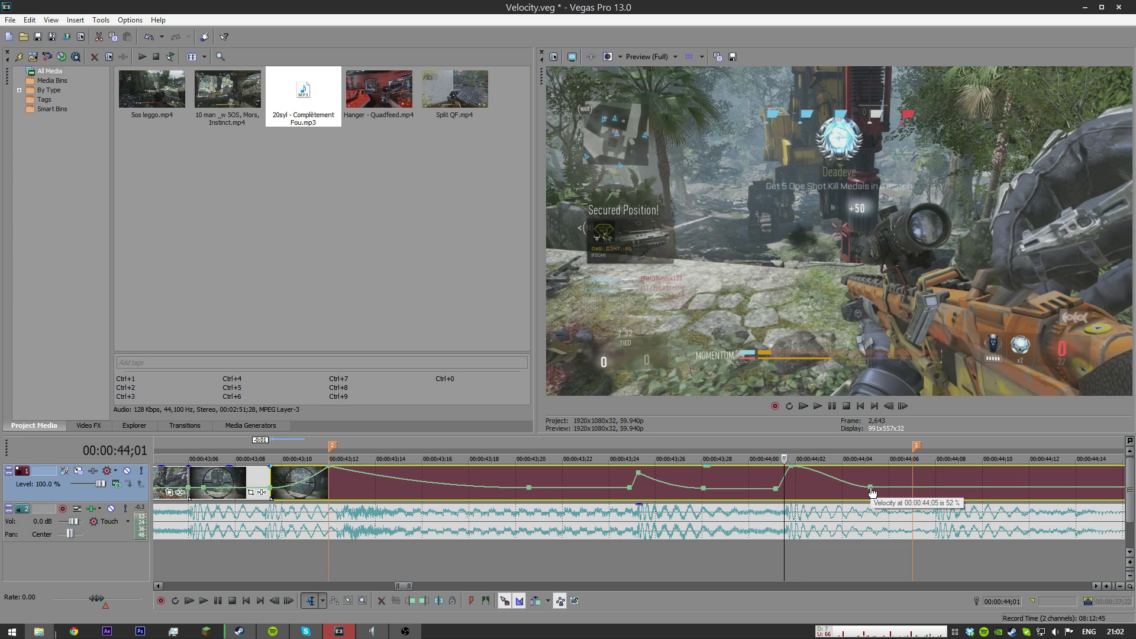
right_click(816, 475)
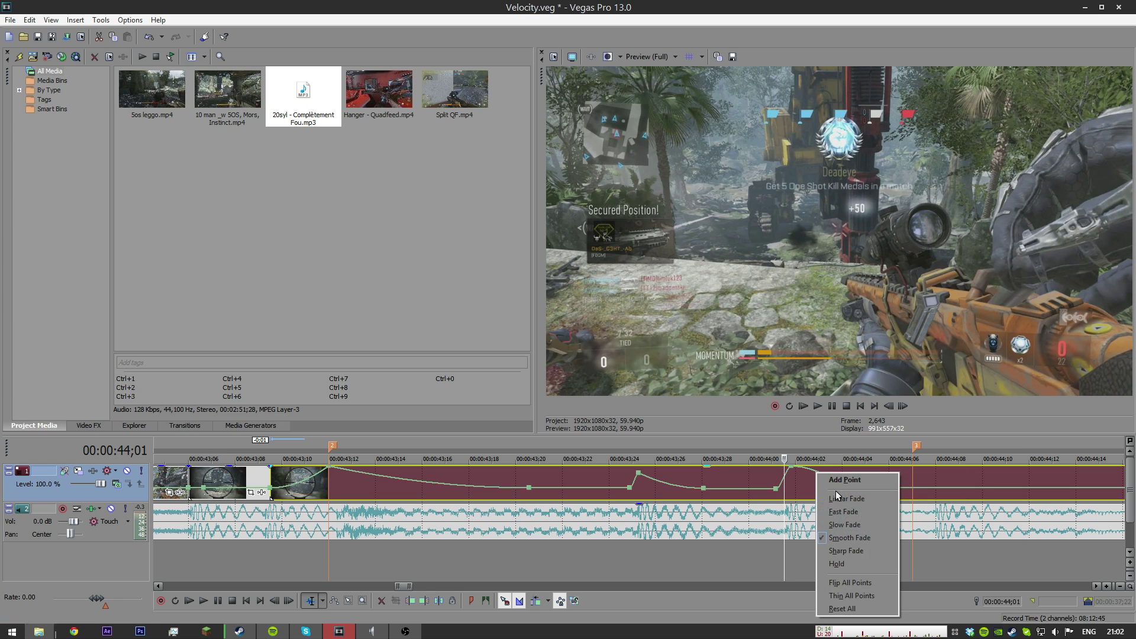
left_click(846, 512)
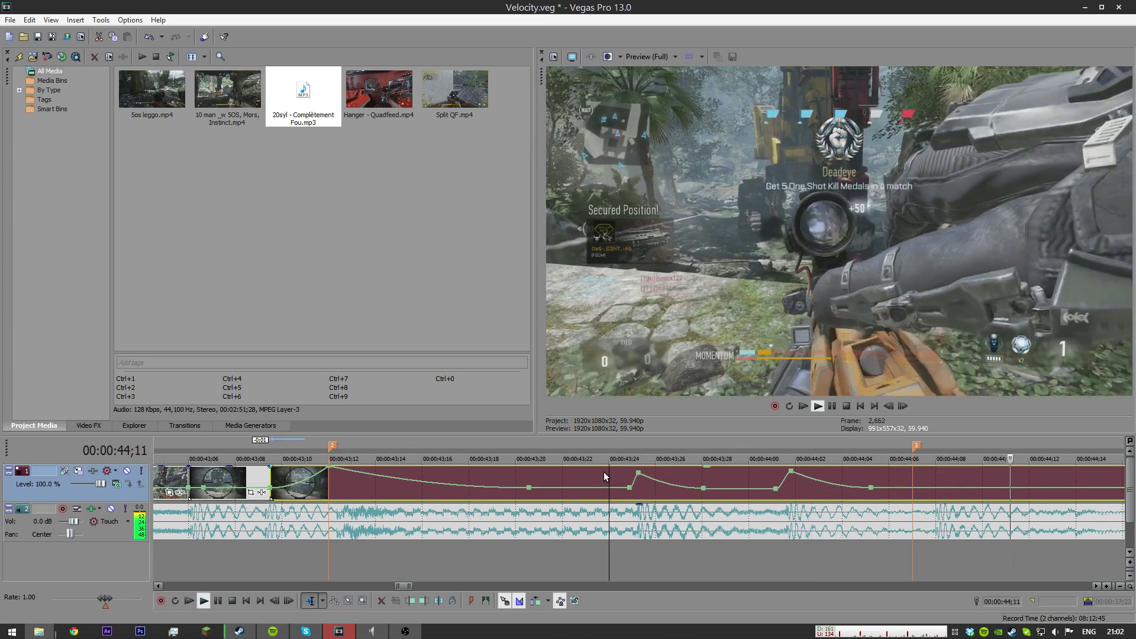
scroll(604, 471, "down", 2)
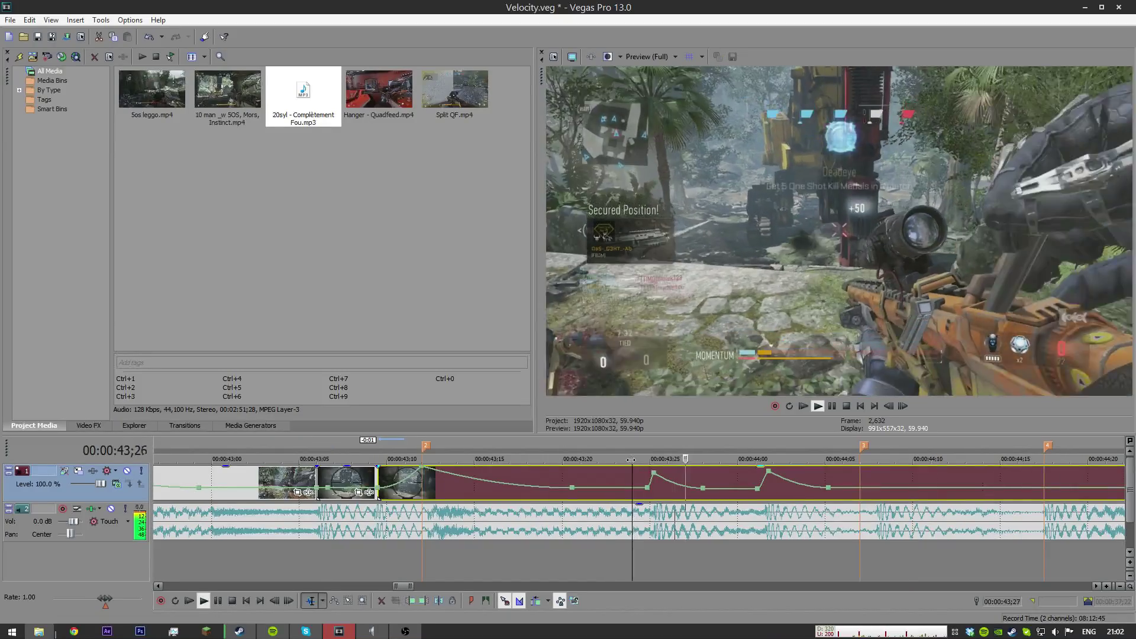
Step: Play back the edited speed ramps from 43;10, then again from marker 3 at 44;08
left_click(375, 477)
key("space")
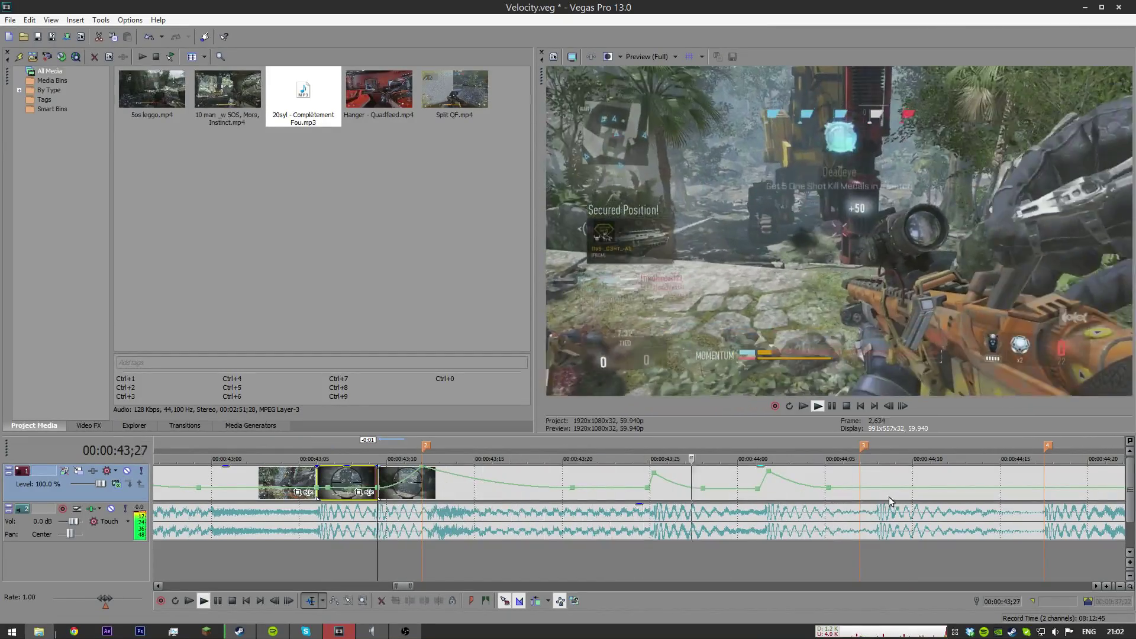
scroll(864, 482, "down", 2)
key("space")
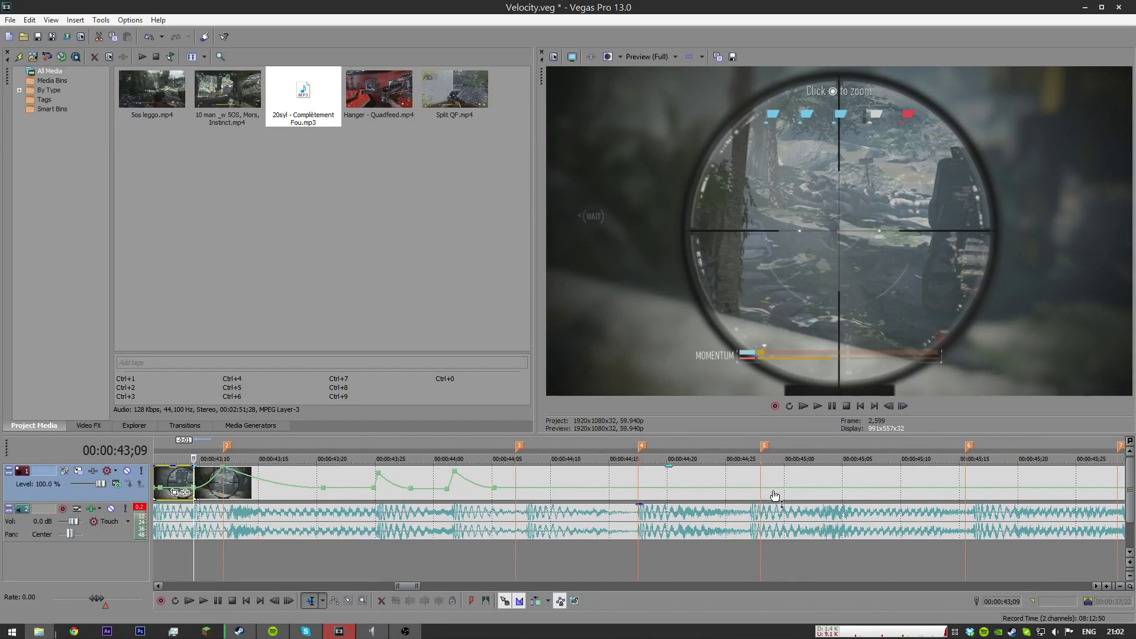
scroll(775, 494, "down", 3)
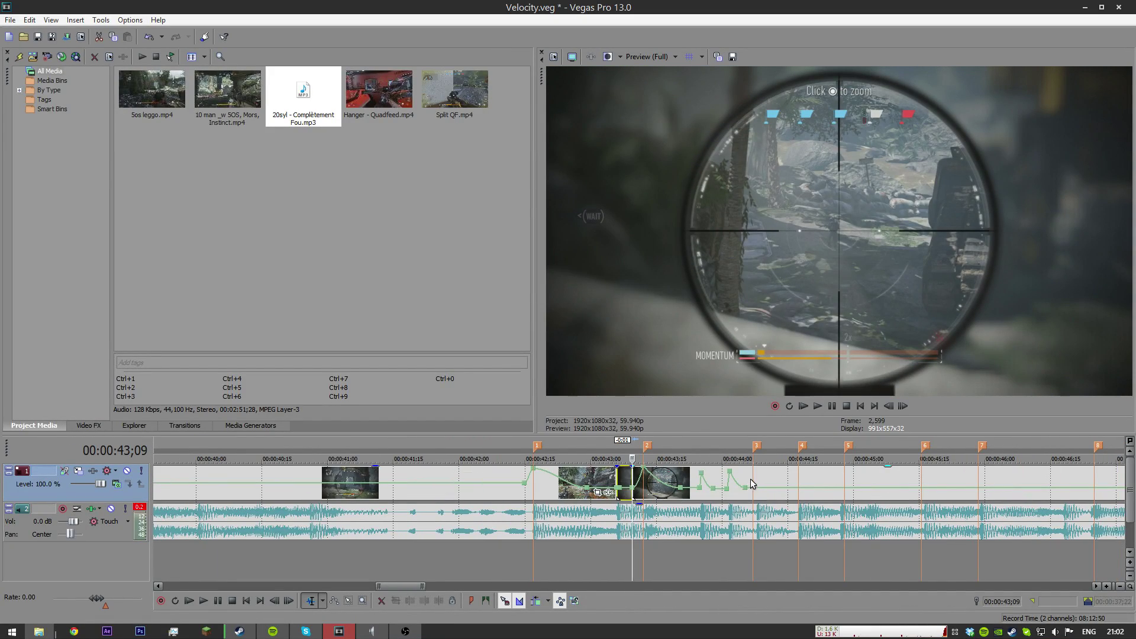
left_click(750, 480)
scroll(797, 480, "up", 4)
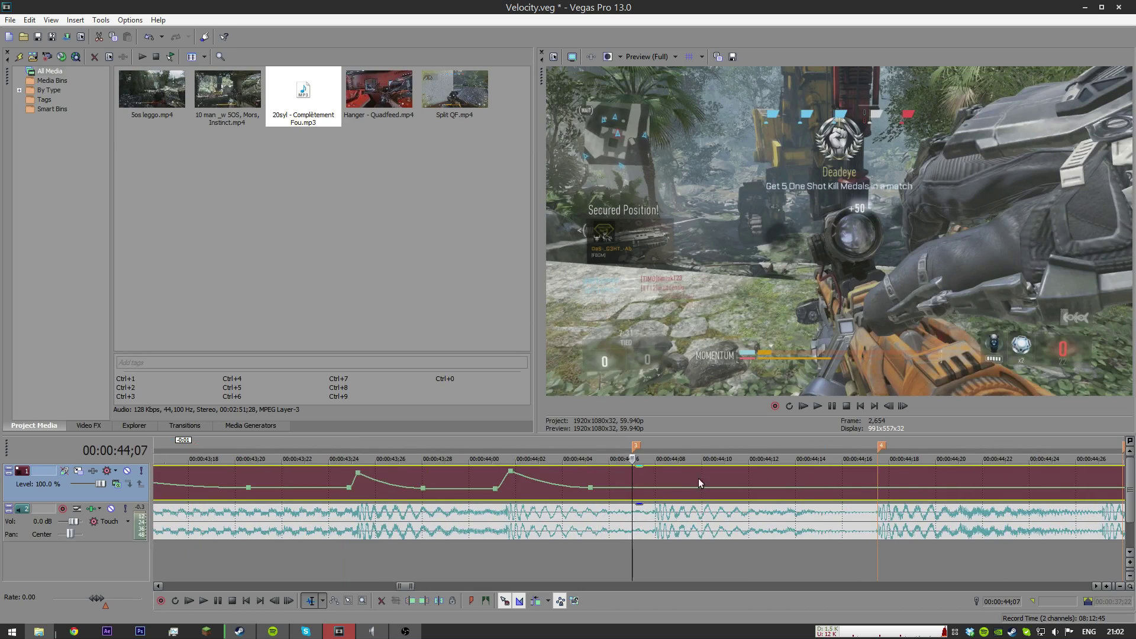
scroll(635, 481, "down", 6)
scroll(633, 480, "up", 5)
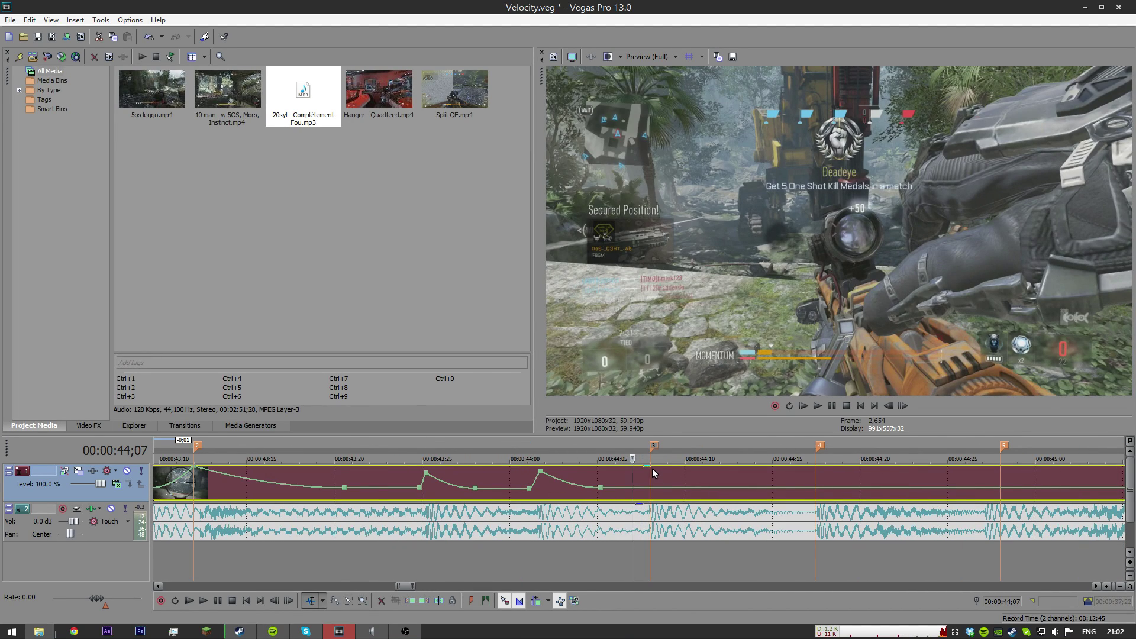
left_click(652, 474)
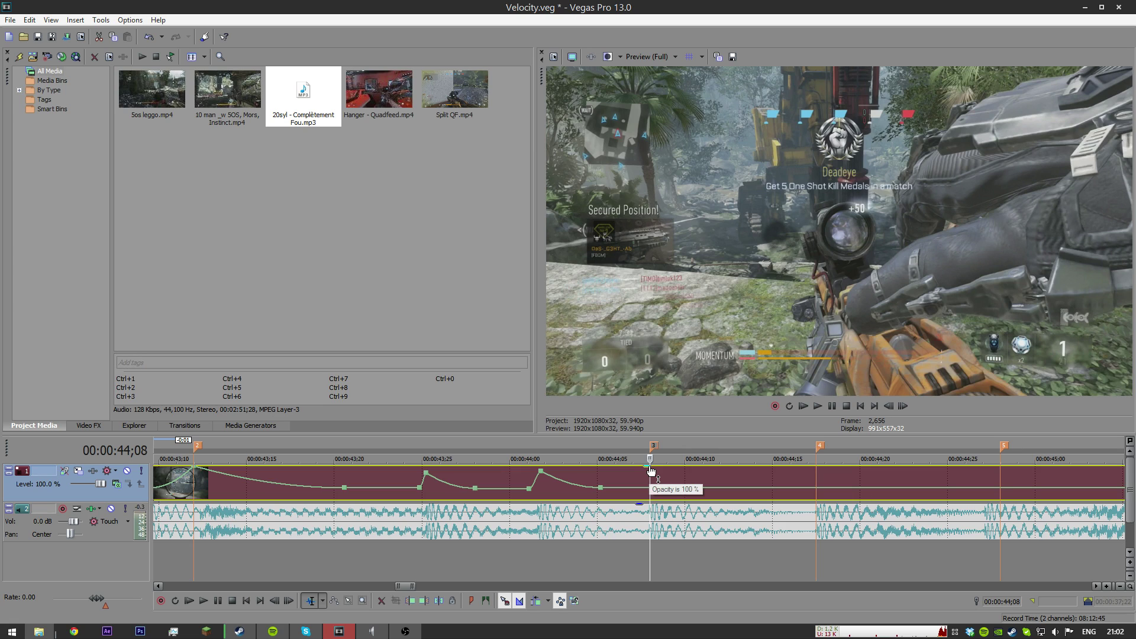
scroll(688, 473, "down", 1)
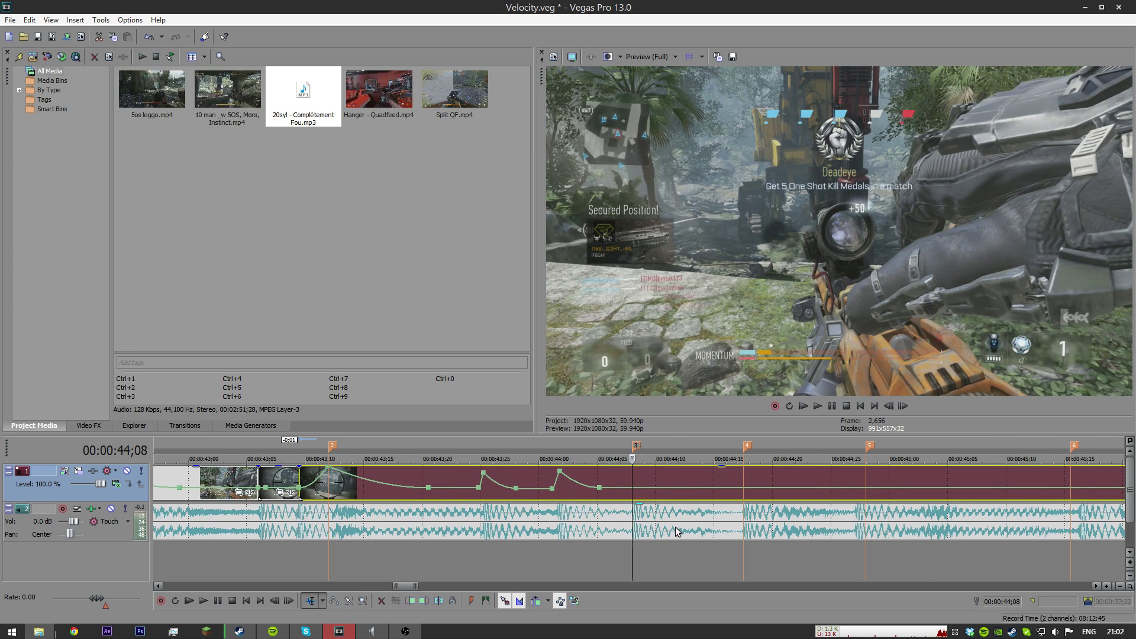
scroll(650, 479, "down", 2)
key("space")
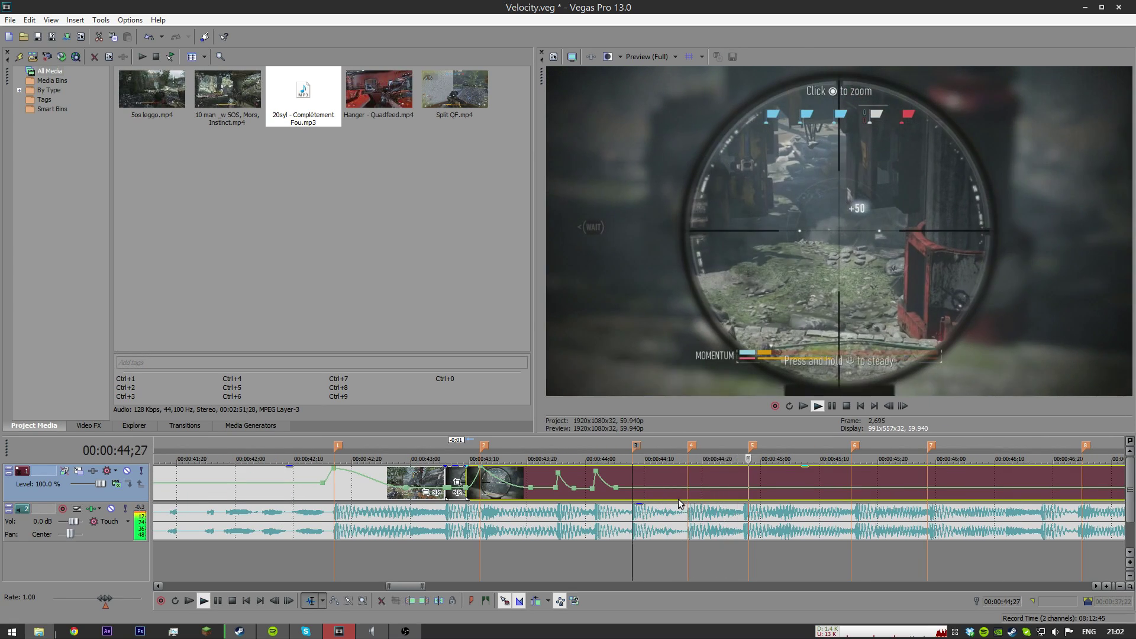
key("space")
Step: Scrub the playhead from the 44;28 marker forward through 45;21 to about 47;24
left_click(753, 446)
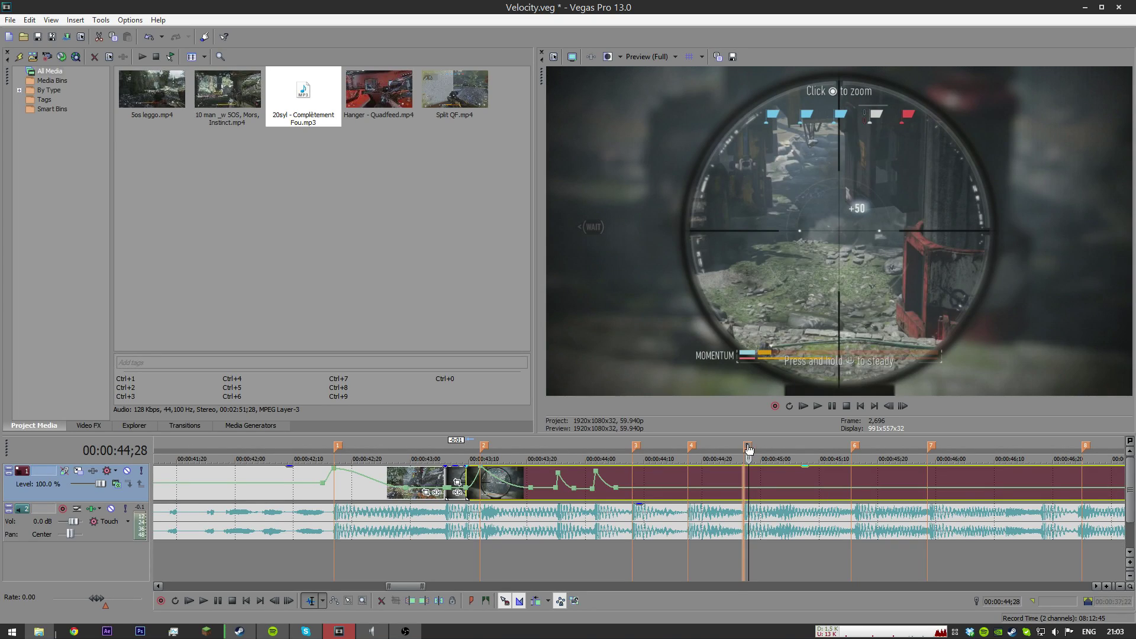
left_click_drag(751, 478, 789, 477)
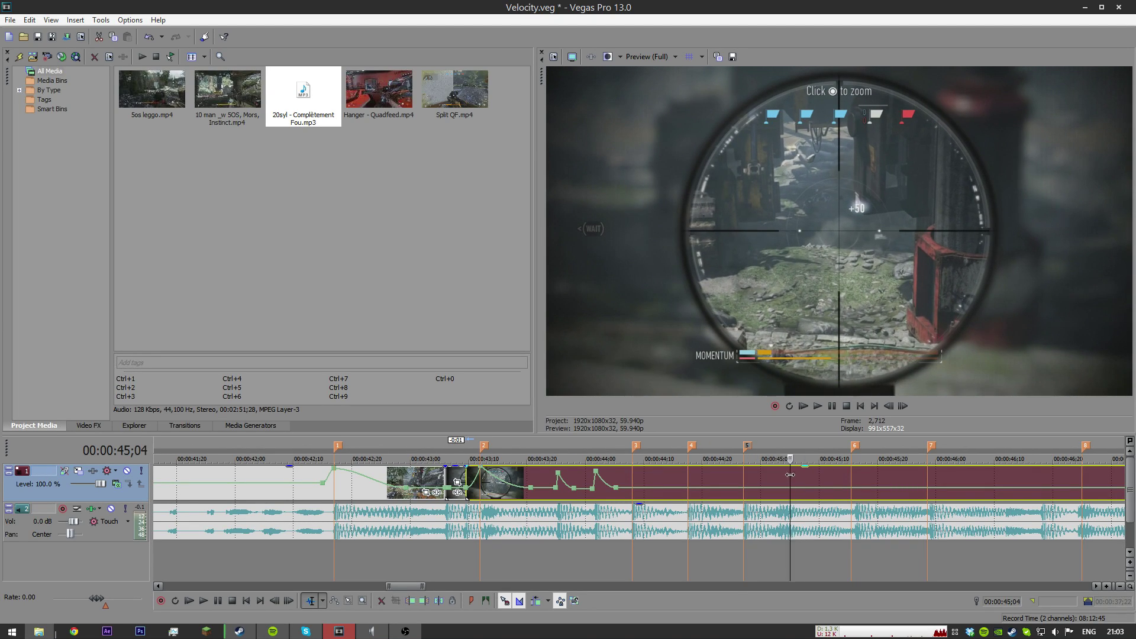
key("alt+Left")
key("alt+Left")
key("alt+Left")
left_click(893, 481)
scroll(885, 481, "down", 3)
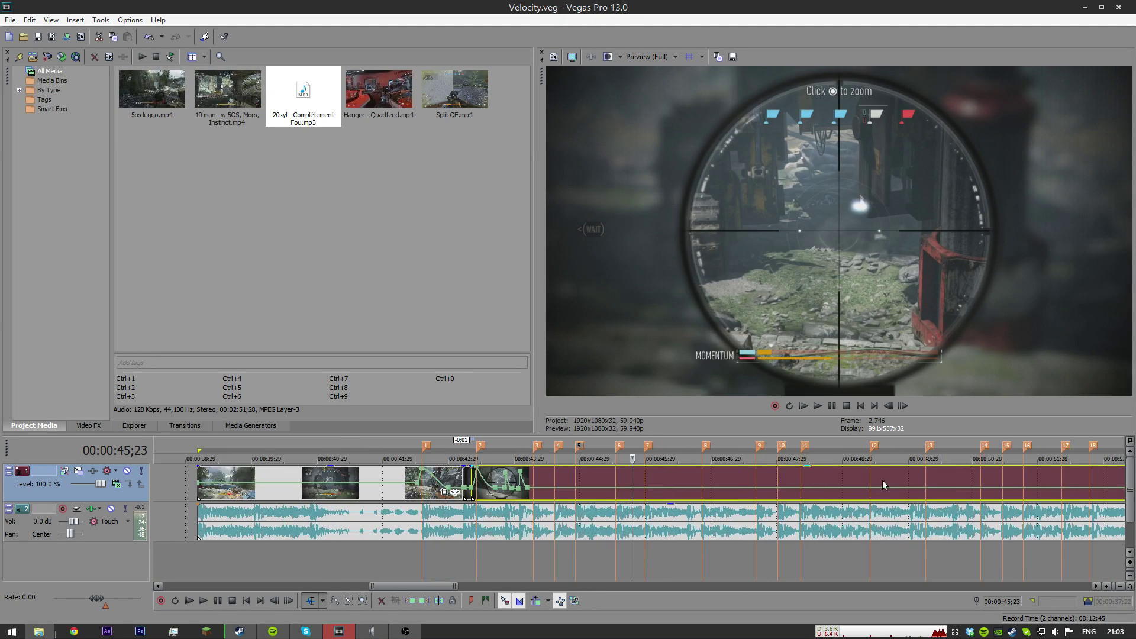
left_click(693, 484)
left_click_drag(693, 481, 561, 480)
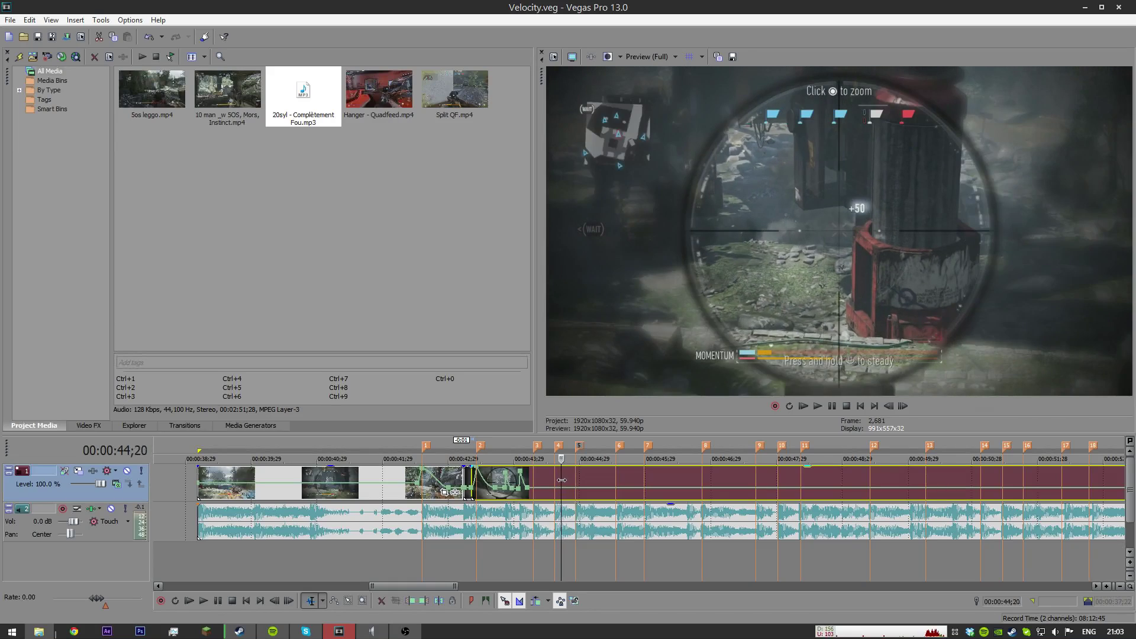
Step: Re-preview the section from 43;29 to 45;05, finishing on marker 3 at 44;08
left_click(523, 482)
key("space")
scroll(531, 481, "up", 2)
key("space")
left_click(548, 474)
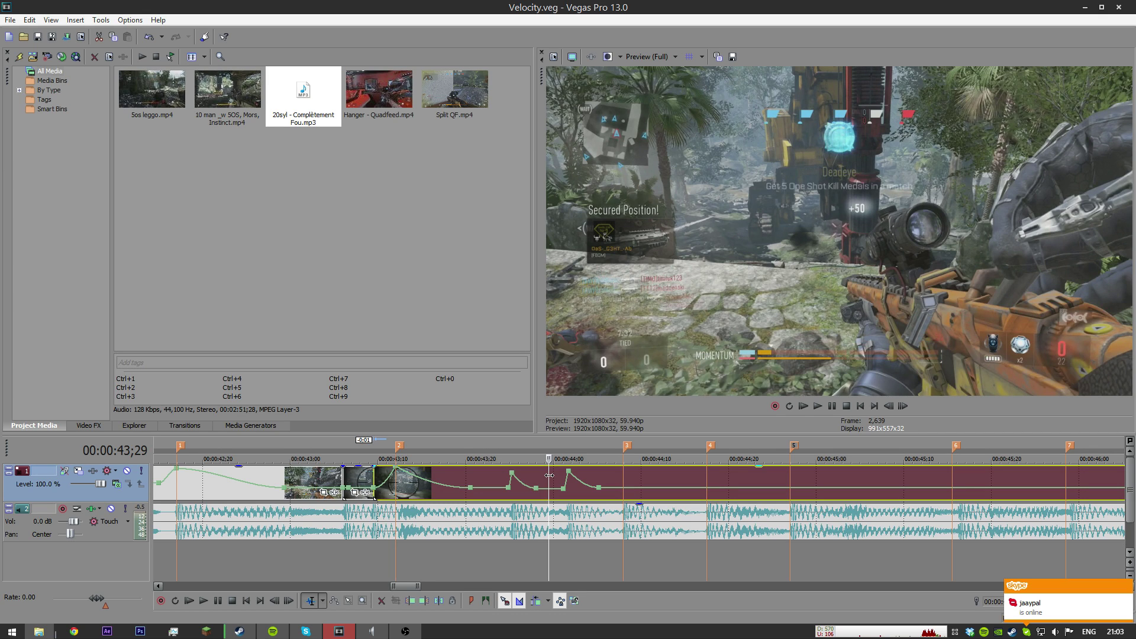
left_click_drag(549, 475, 790, 475)
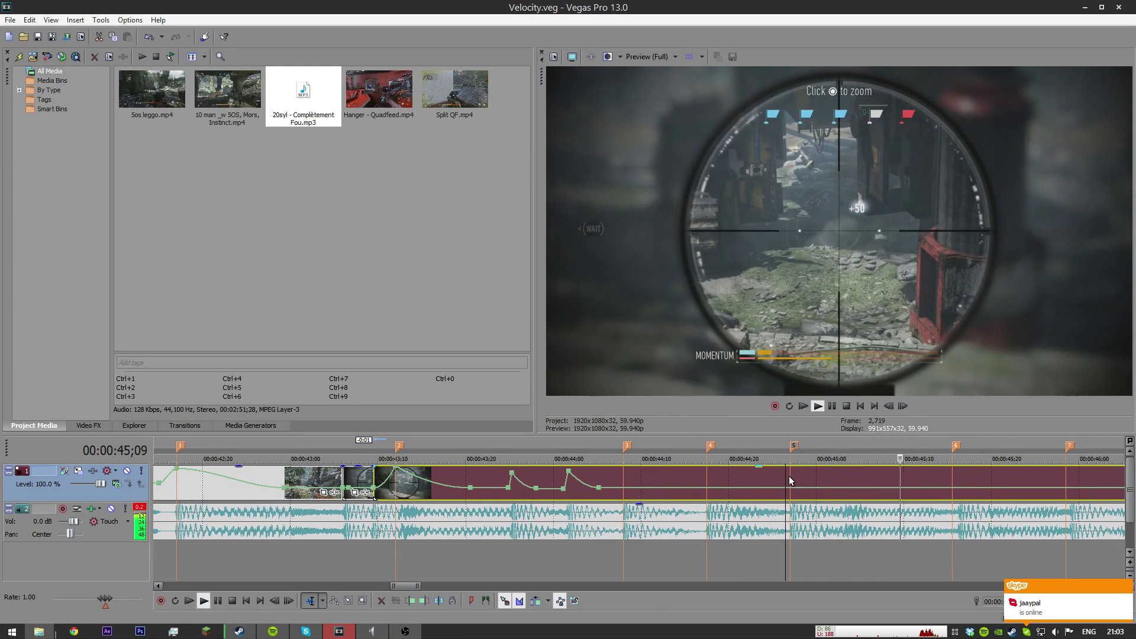
key("space")
key("space")
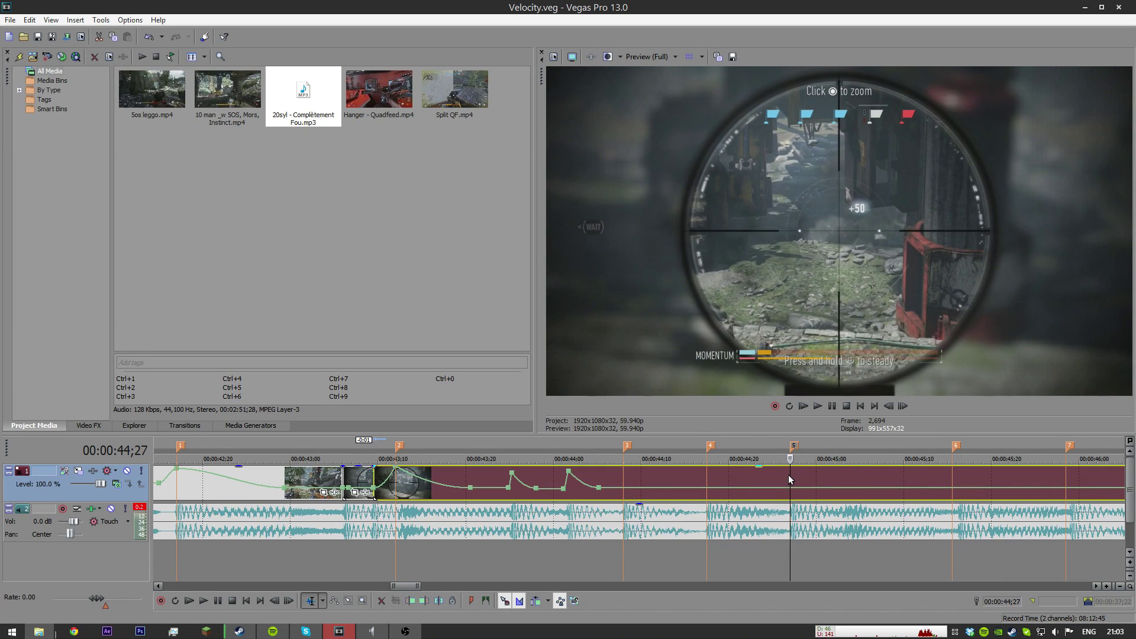
left_click_drag(788, 474, 755, 477)
left_click(625, 474)
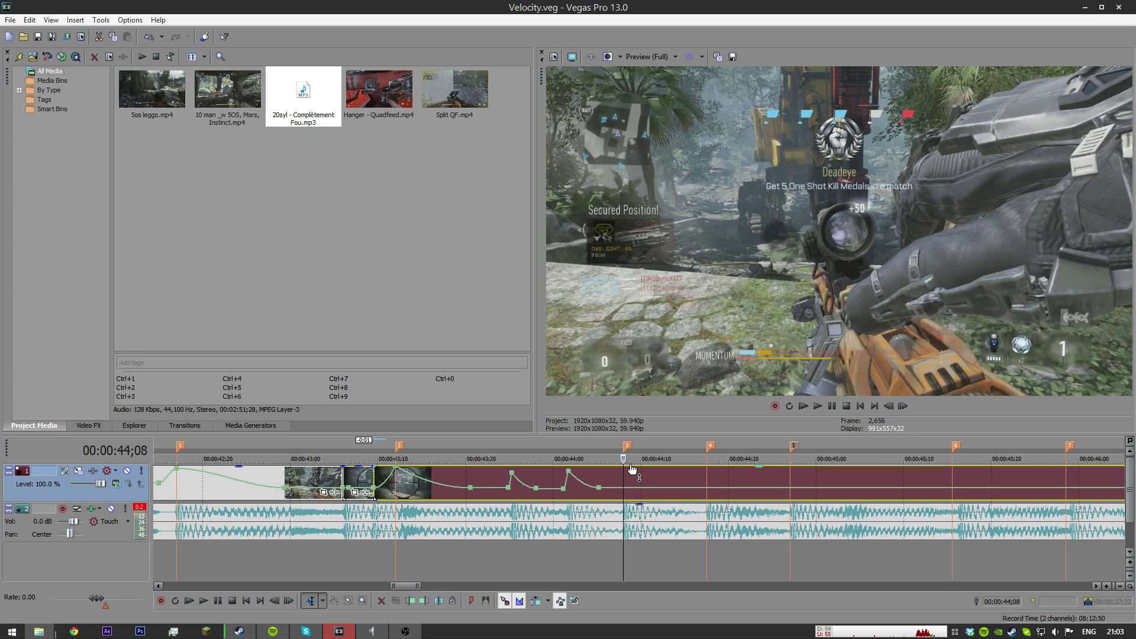
key("space")
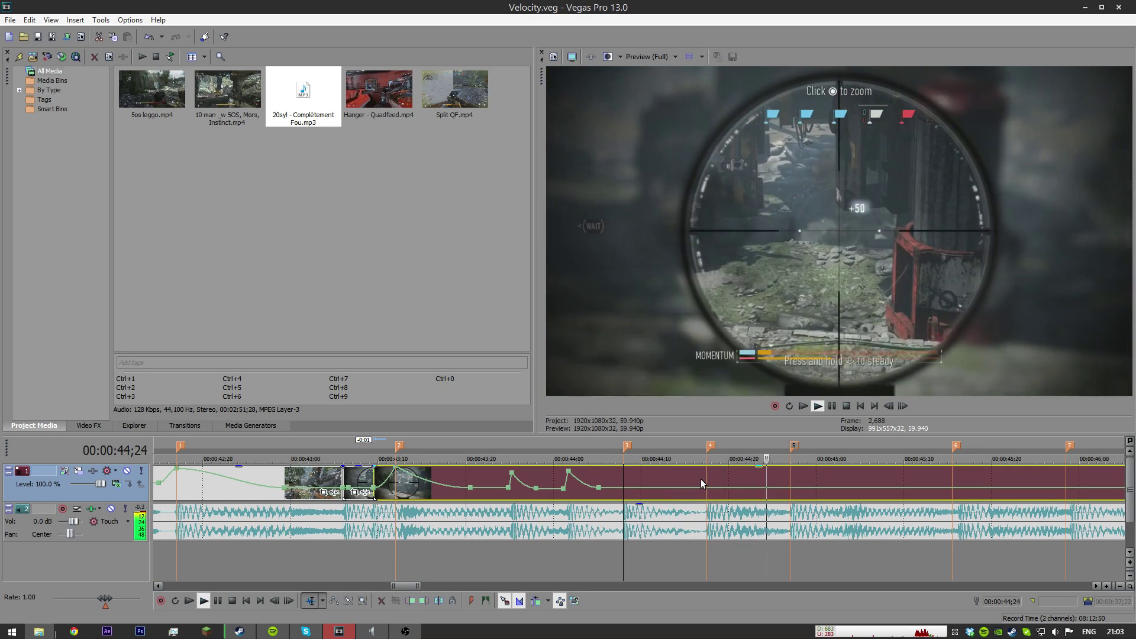
key("space")
Step: Split the clip at the 44;08, 44;17 and 44;27 beats, sliding split events to adjust gaps
key("s")
left_click_drag(626, 472, 722, 477)
left_click(709, 471)
key("s")
left_click(793, 478)
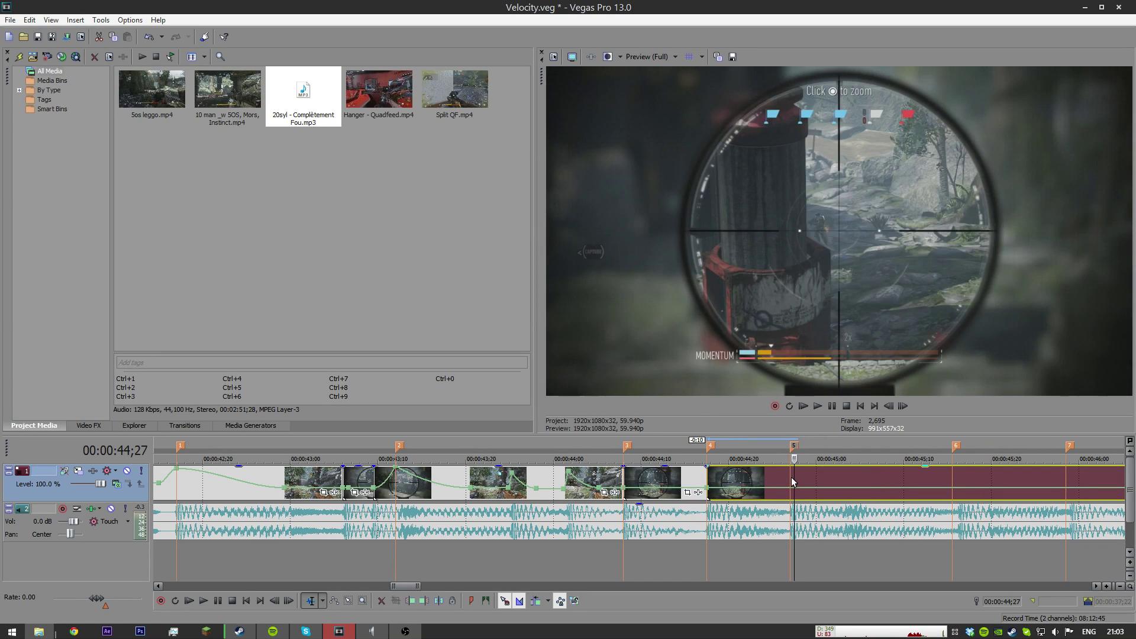
left_click(791, 479)
key("s")
left_click_drag(794, 476, 845, 476)
left_click_drag(848, 480, 797, 481)
Step: Preview the new cuts from 44;04 and review playback through 45;28
left_click(593, 474)
key("space")
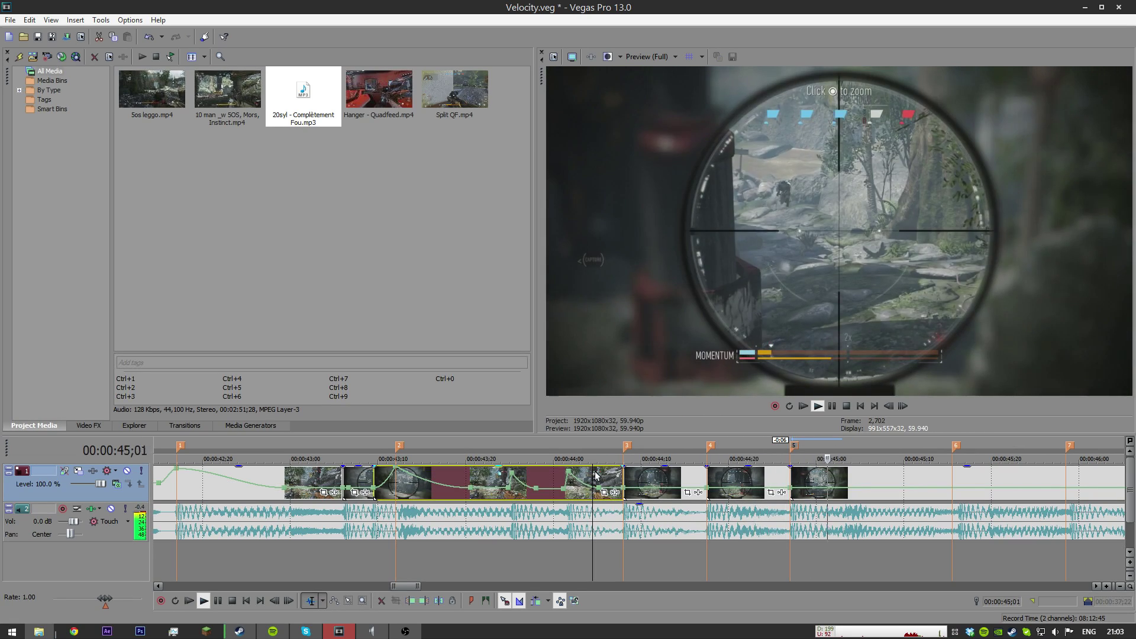
key("space")
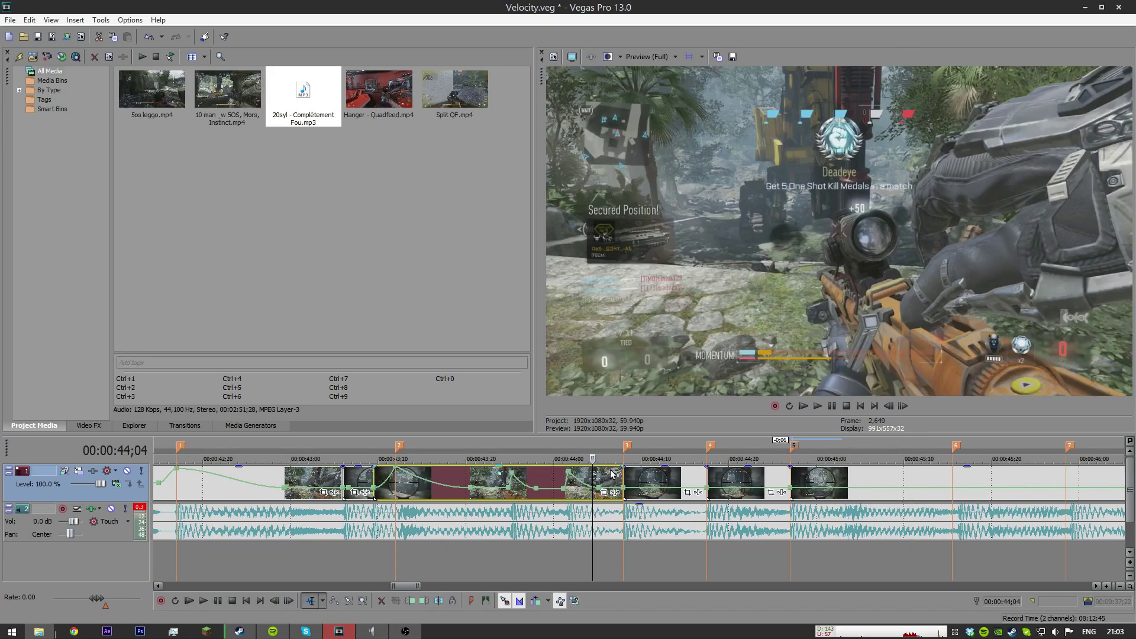
key("space")
key("space")
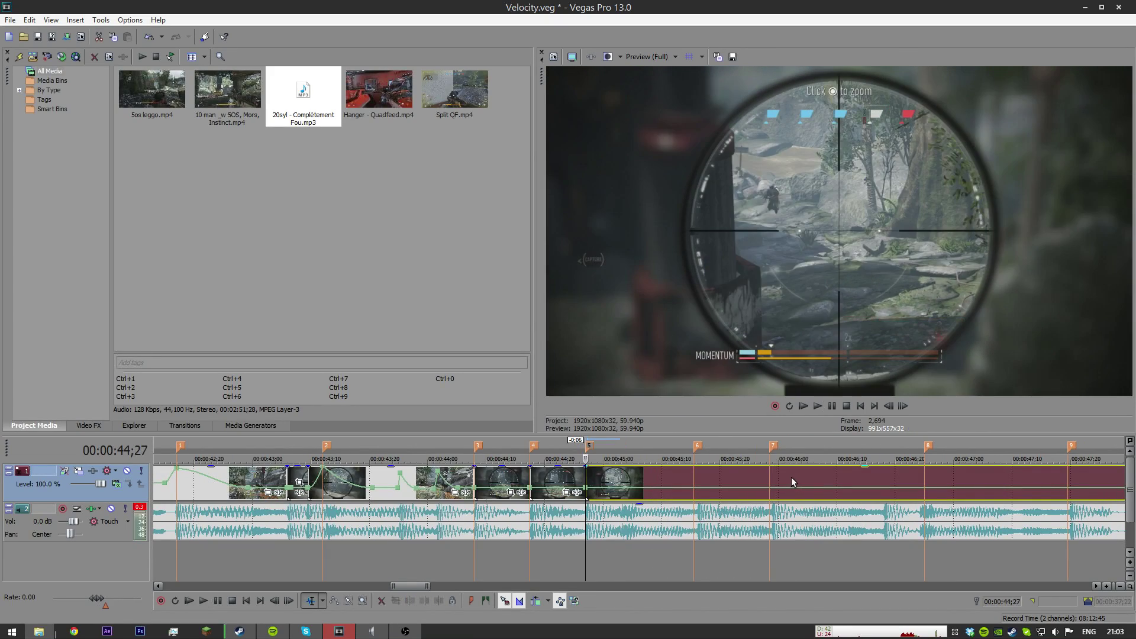
key("space")
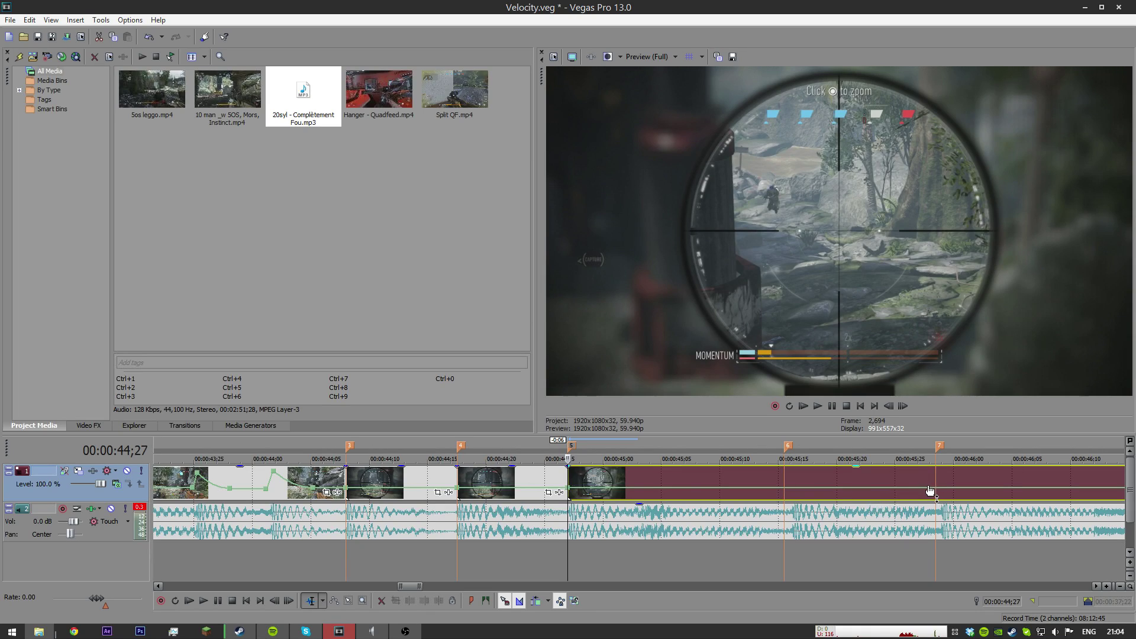
key("space")
scroll(932, 490, "down", 1)
key("space")
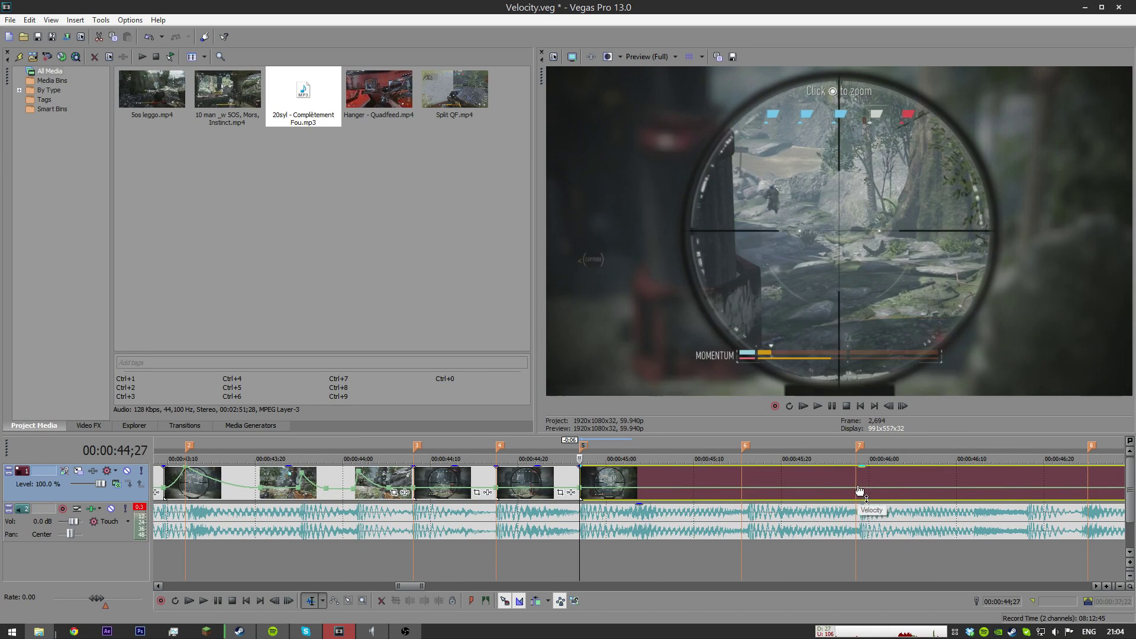
left_click(856, 491)
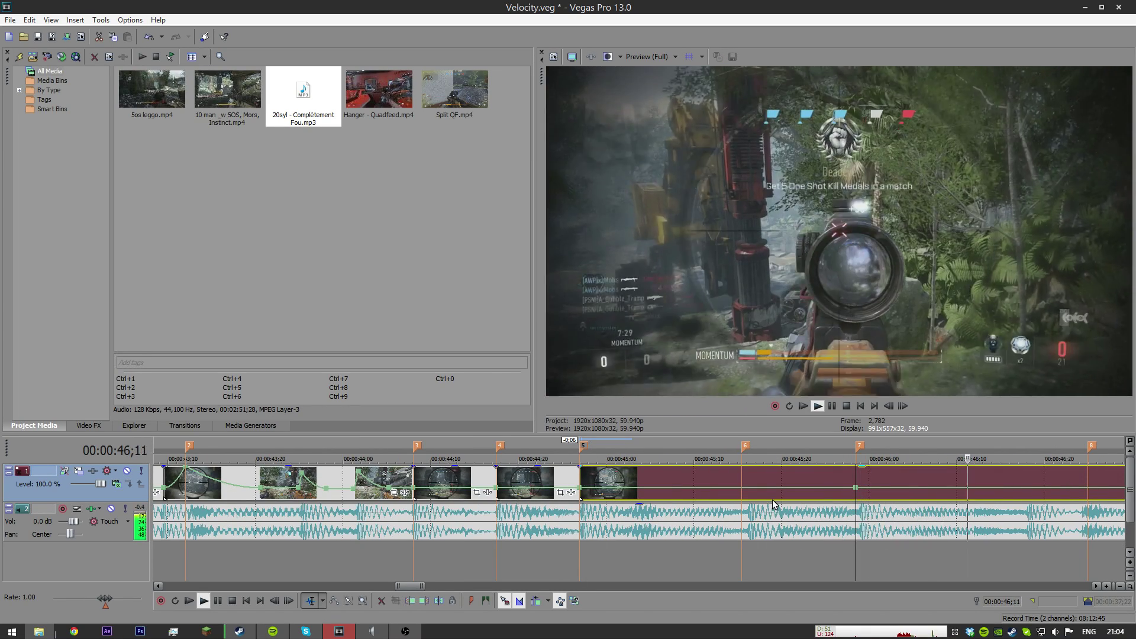
key("space")
scroll(567, 499, "down", 2)
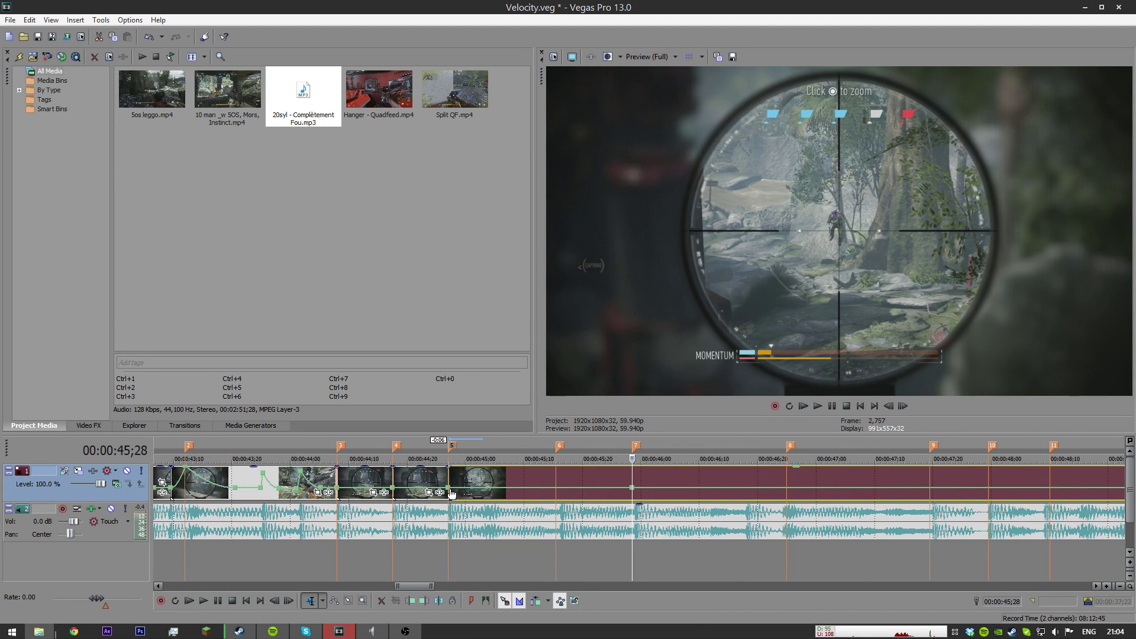
left_click(550, 494)
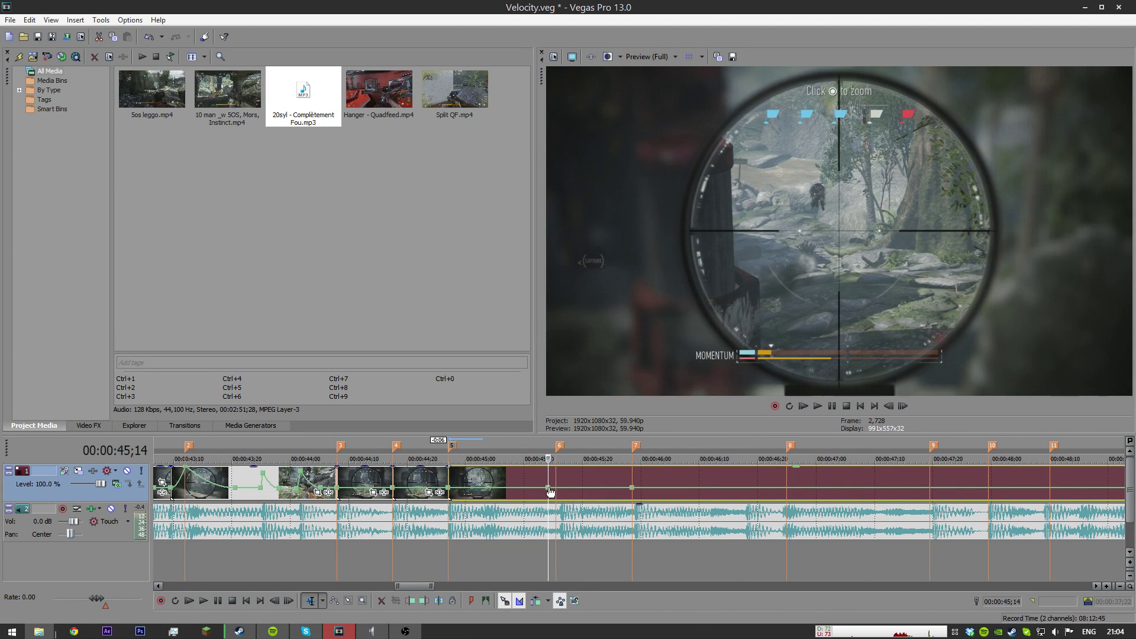
Step: Save, remove the stray 45;14 velocity point, and raise the velocity at 45;15 to 300 %
scroll(626, 492, "up", 3)
key("ctrl+s")
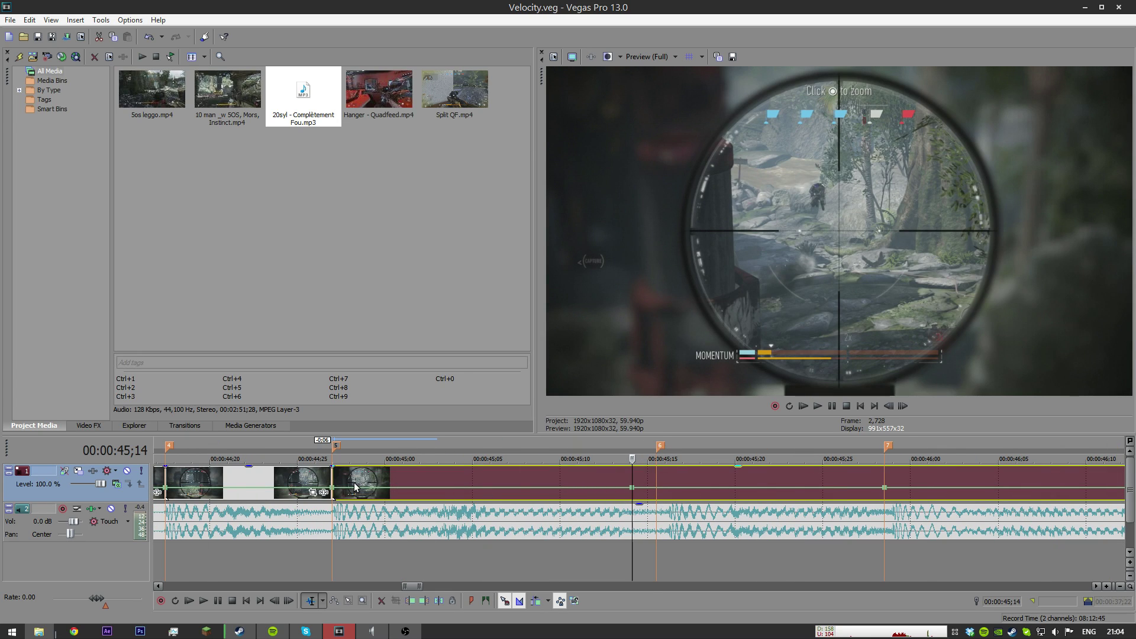
key("ctrl+z")
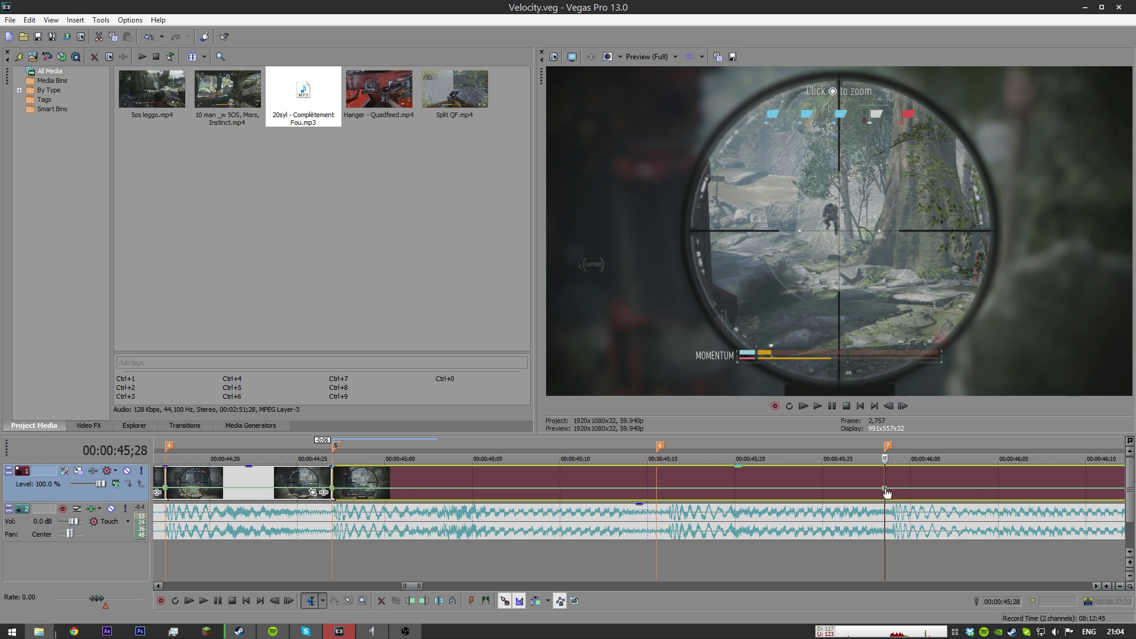
left_click_drag(886, 490, 885, 490)
left_click(621, 481)
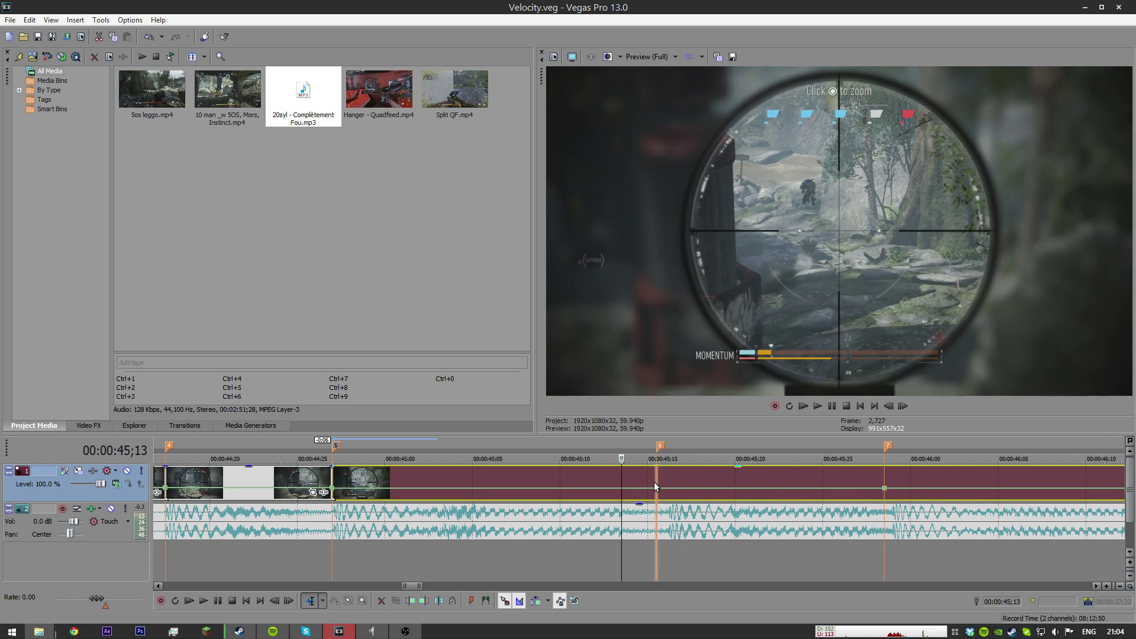
left_click(656, 489)
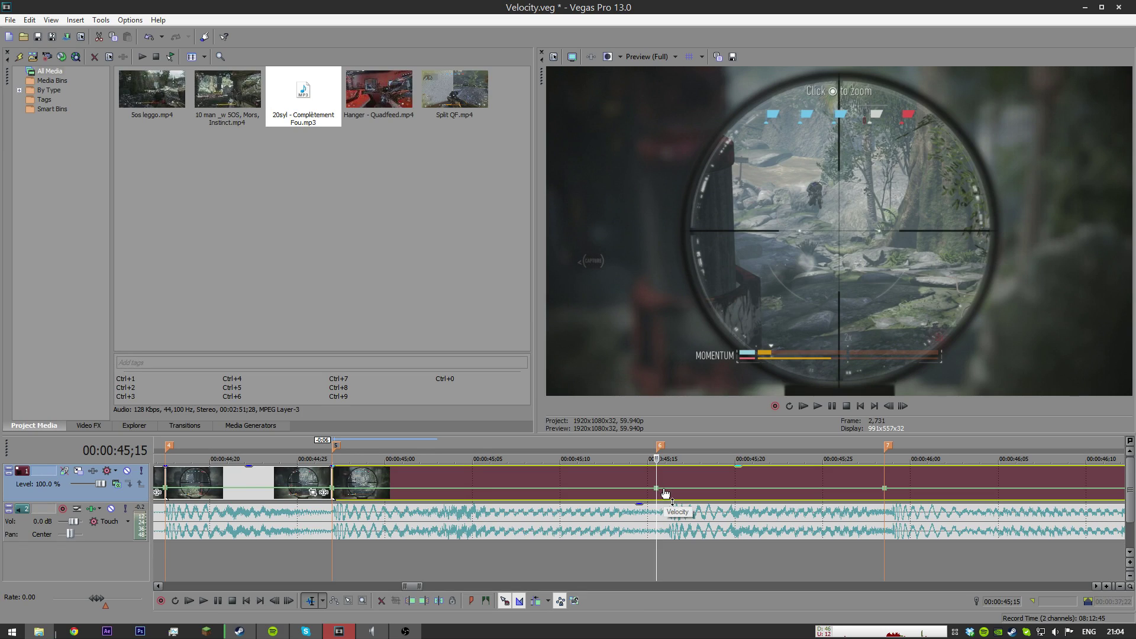
left_click_drag(664, 490, 701, 494)
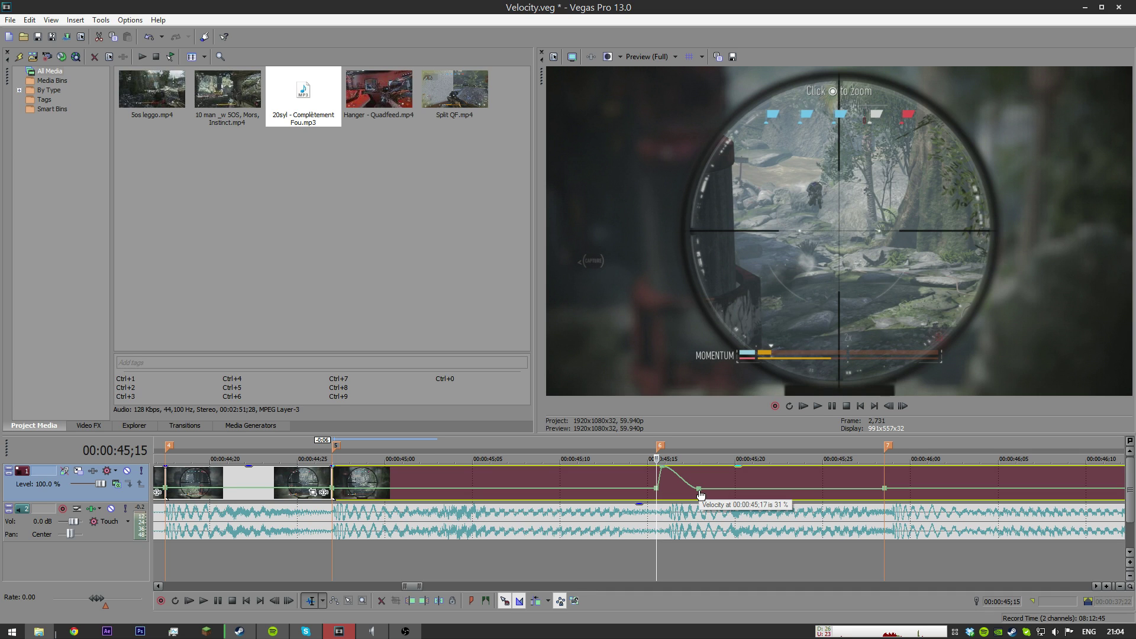
key("space")
key("space")
key("space")
key("space")
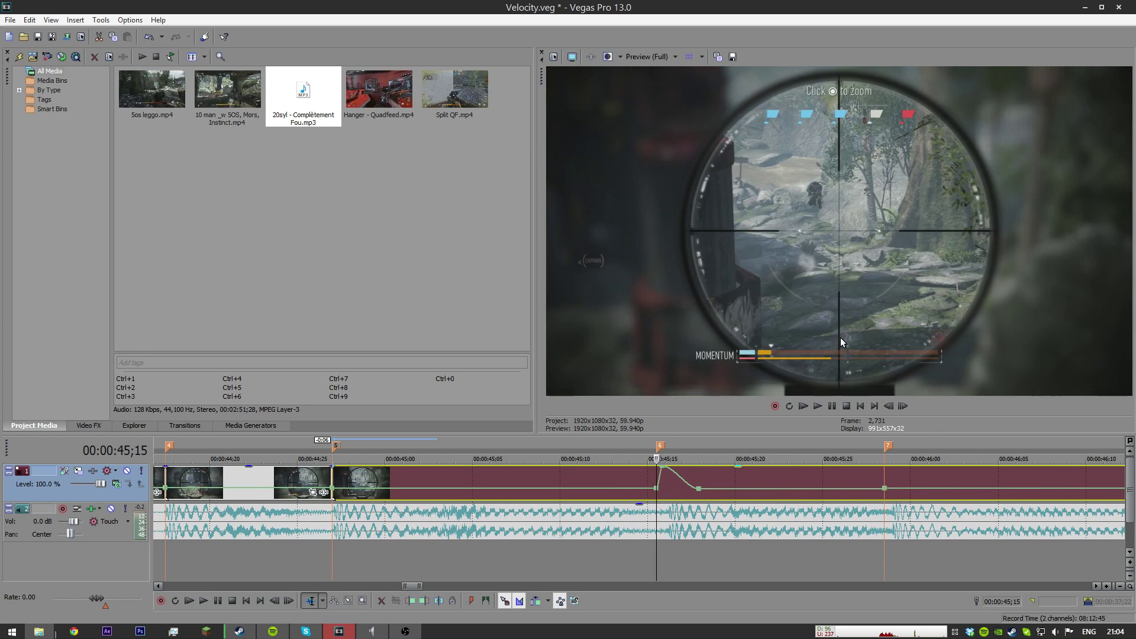
key("space")
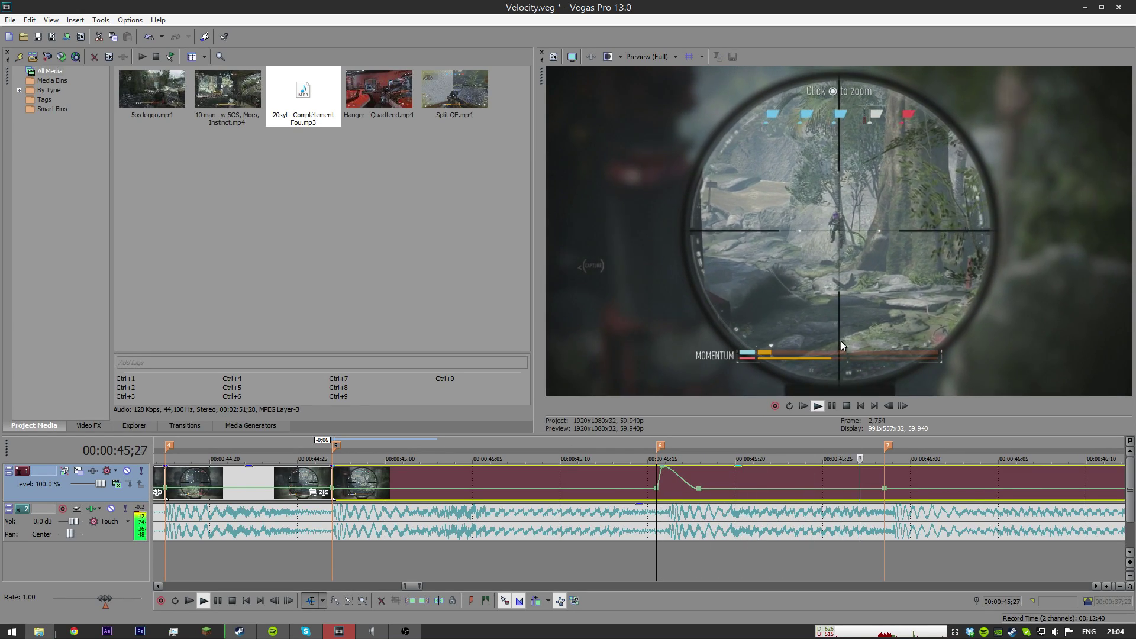
key("space")
Step: Push the velocity to 300 % just after the beat with a smooth fade curve, and preview
left_click_drag(896, 492, 983, 489)
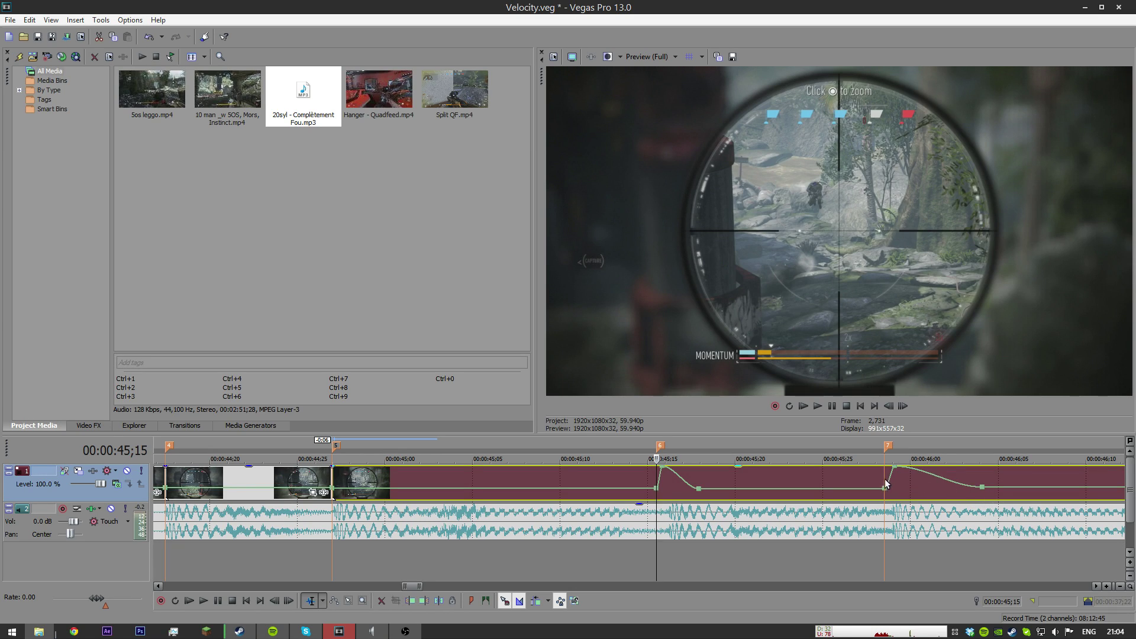
right_click(943, 477)
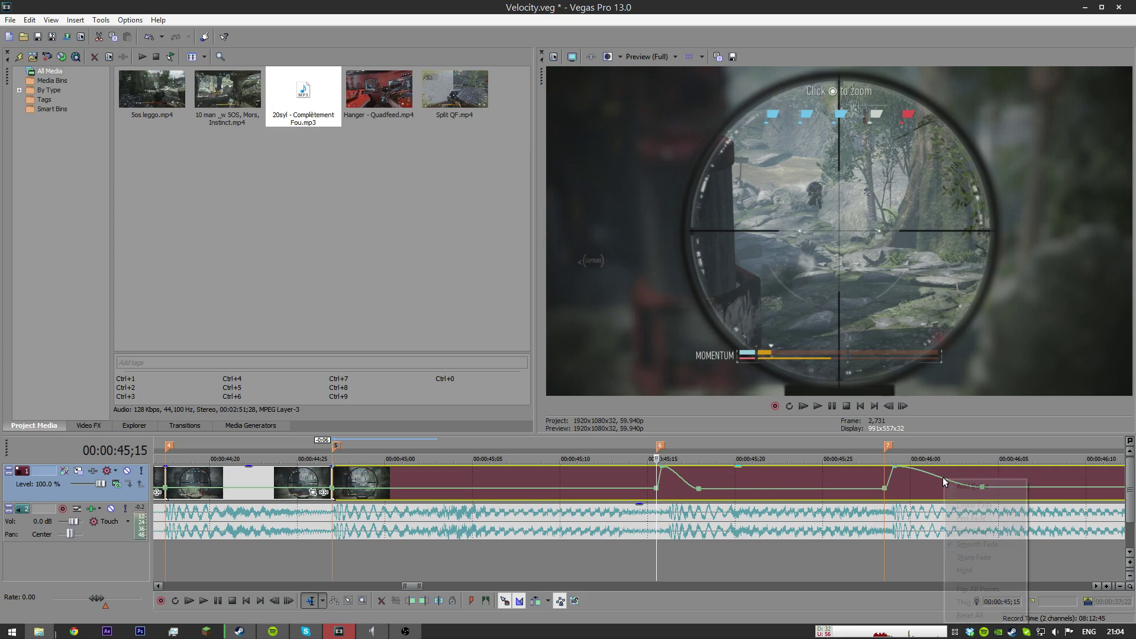
left_click(954, 519)
key("space")
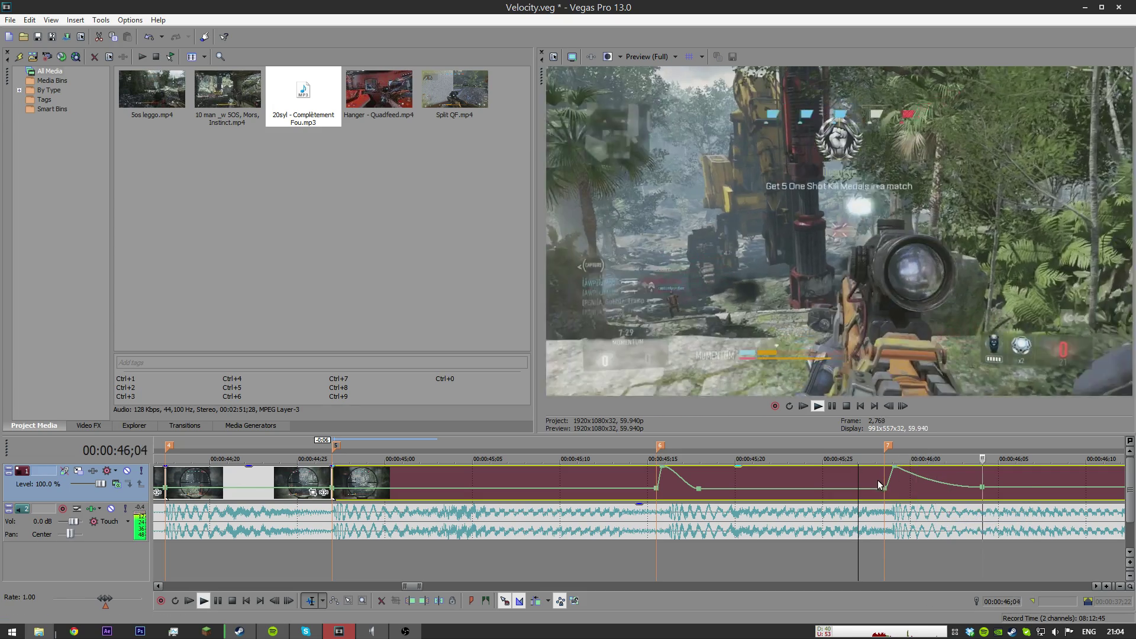
scroll(880, 477, "down", 3)
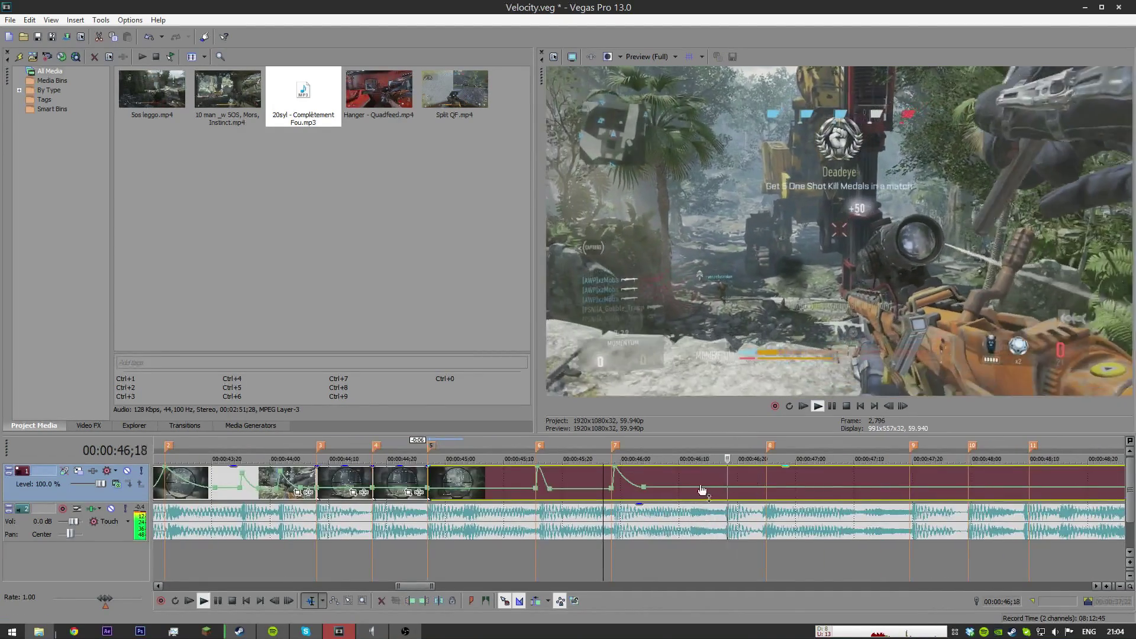
key("space")
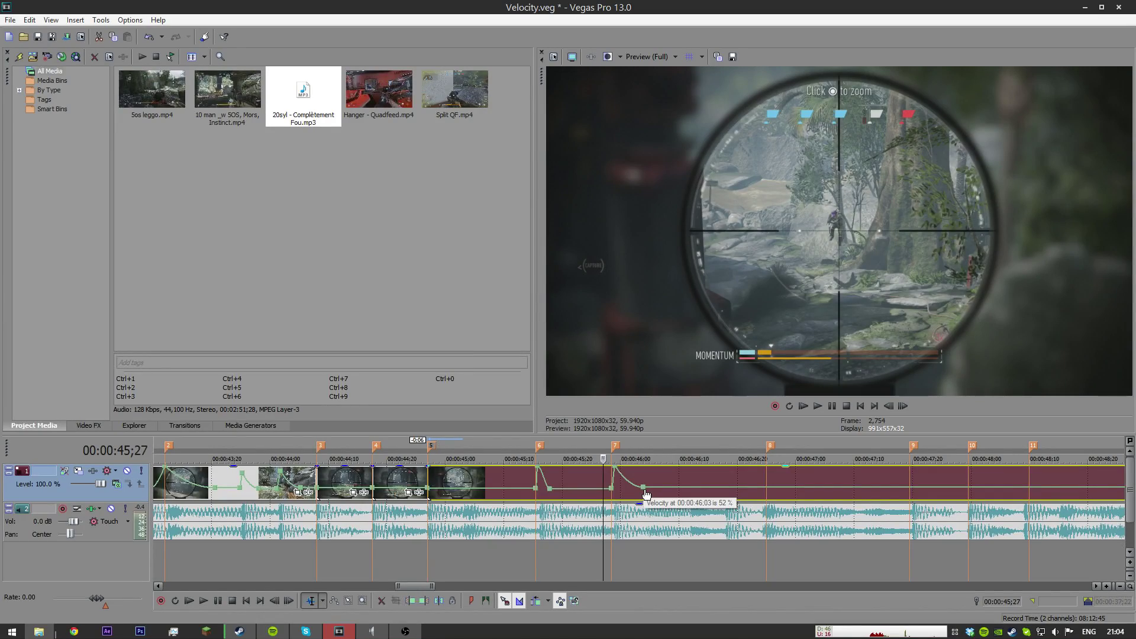
Step: Set the slow-down point to 38 % at 46;05 and lower the 45;29 peak to 252 %
left_click_drag(646, 494, 645, 495)
scroll(645, 495, "up", 3)
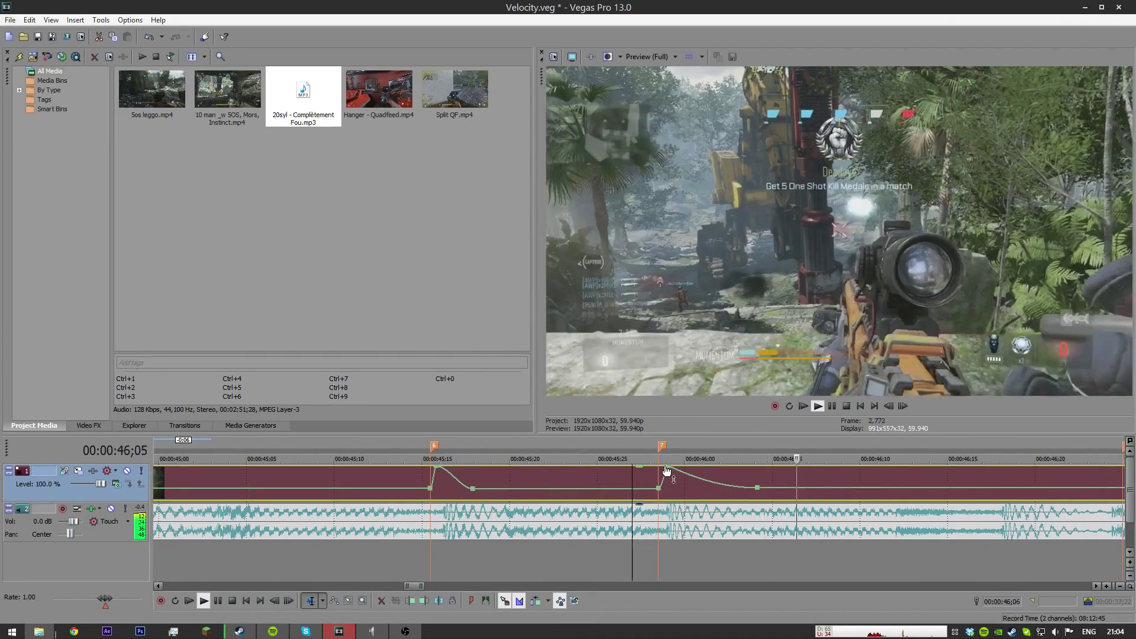
left_click_drag(758, 490, 775, 490)
left_click_drag(669, 470, 672, 476)
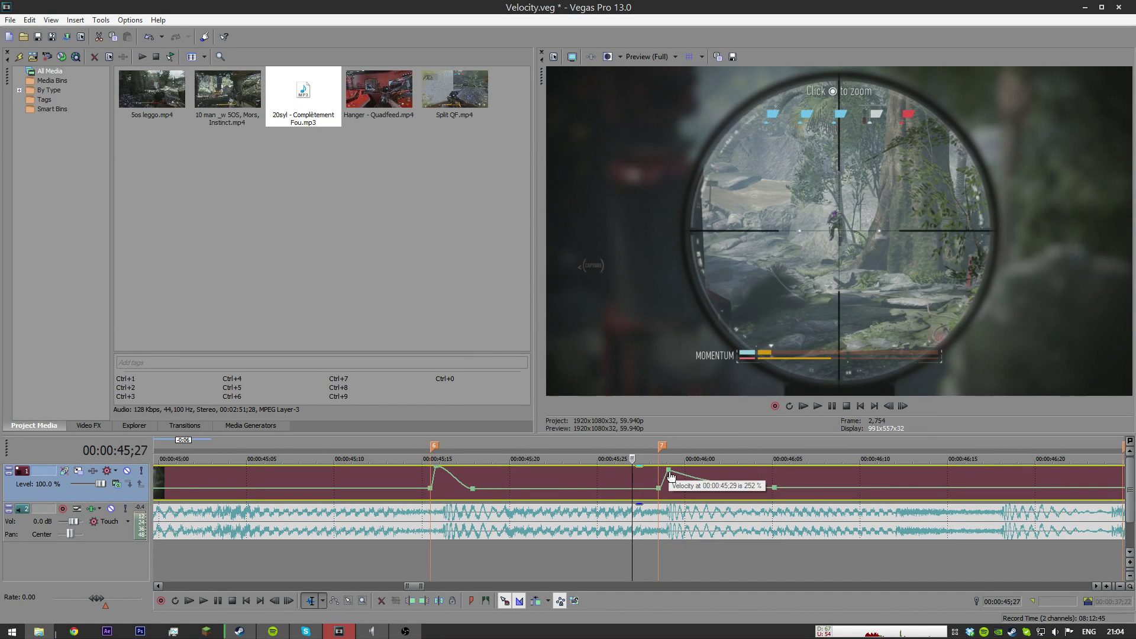
key("space")
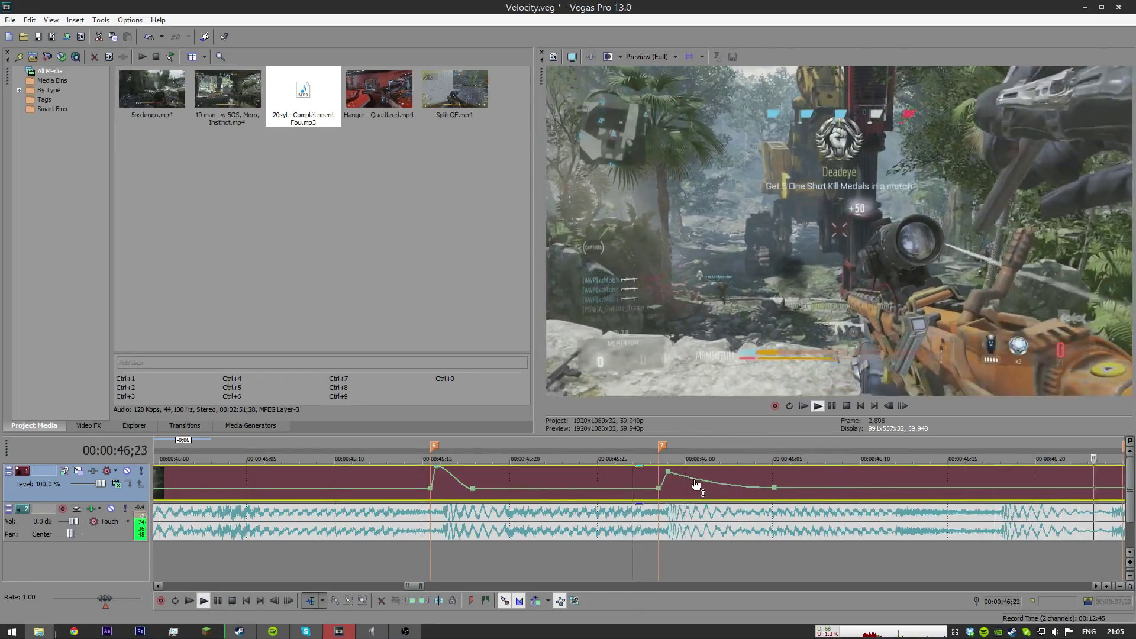
scroll(698, 482, "down", 6)
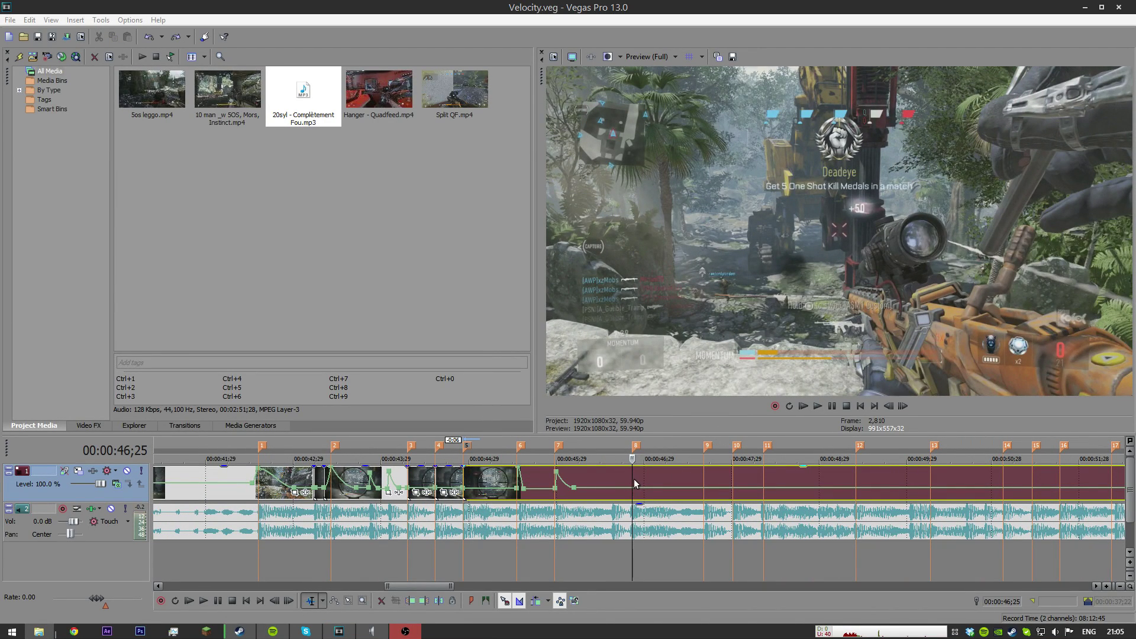
Step: Extend the event at 45;26 over the next event to form a crossfade, then play it back
mouse_move(632, 478)
left_mouse_down()
mouse_move(473, 482)
mouse_move(632, 480)
left_mouse_up()
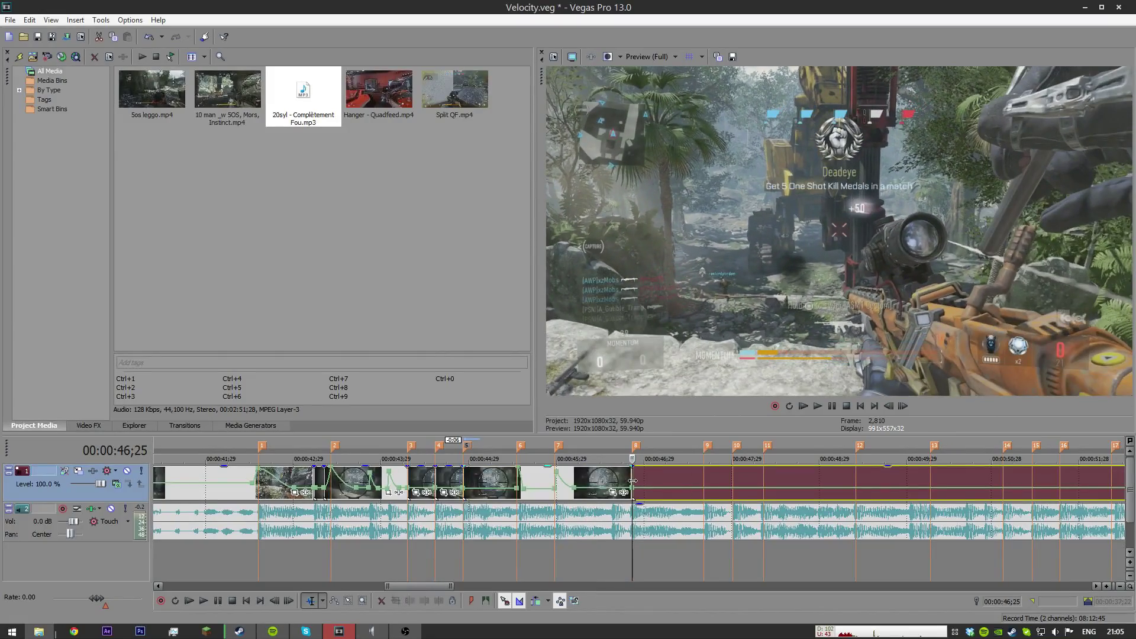
mouse_move(632, 481)
left_mouse_down()
mouse_move(1003, 459)
mouse_move(936, 464)
mouse_move(992, 470)
mouse_move(967, 474)
mouse_move(985, 478)
mouse_move(976, 482)
mouse_move(635, 491)
left_mouse_up()
key("space")
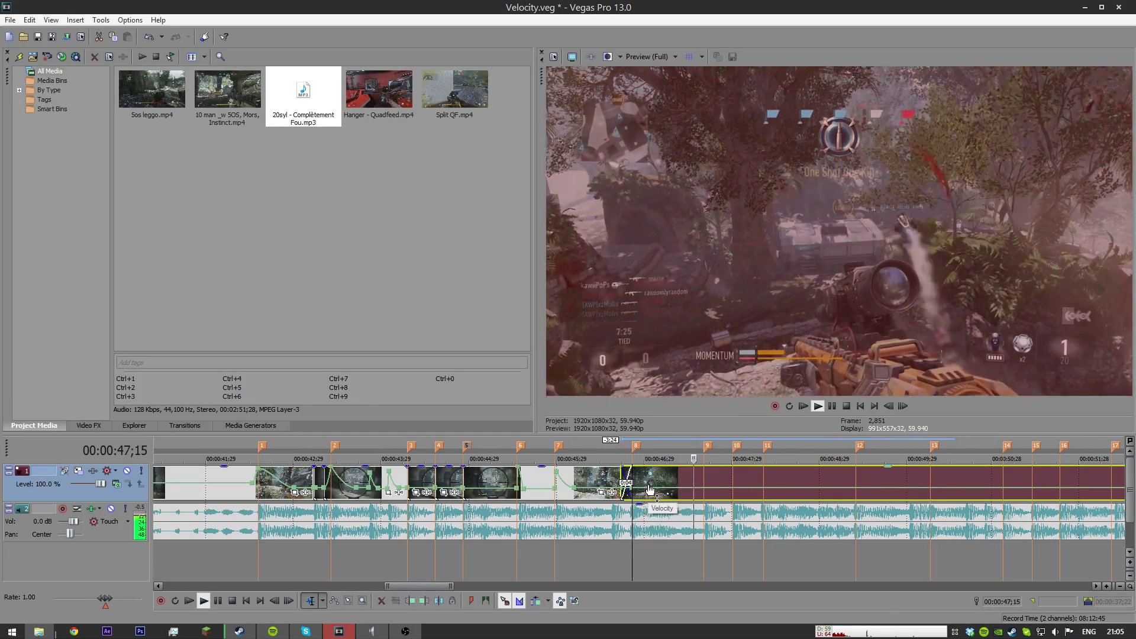
key("space")
key("space")
scroll(679, 478, "up", 3)
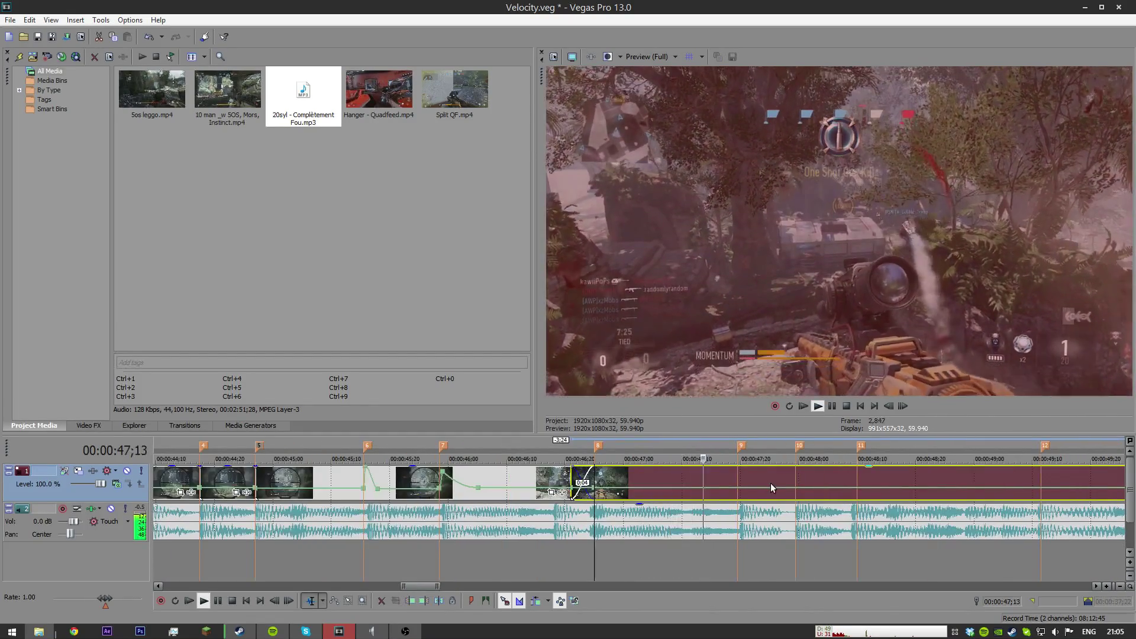
key("space")
left_click(572, 477)
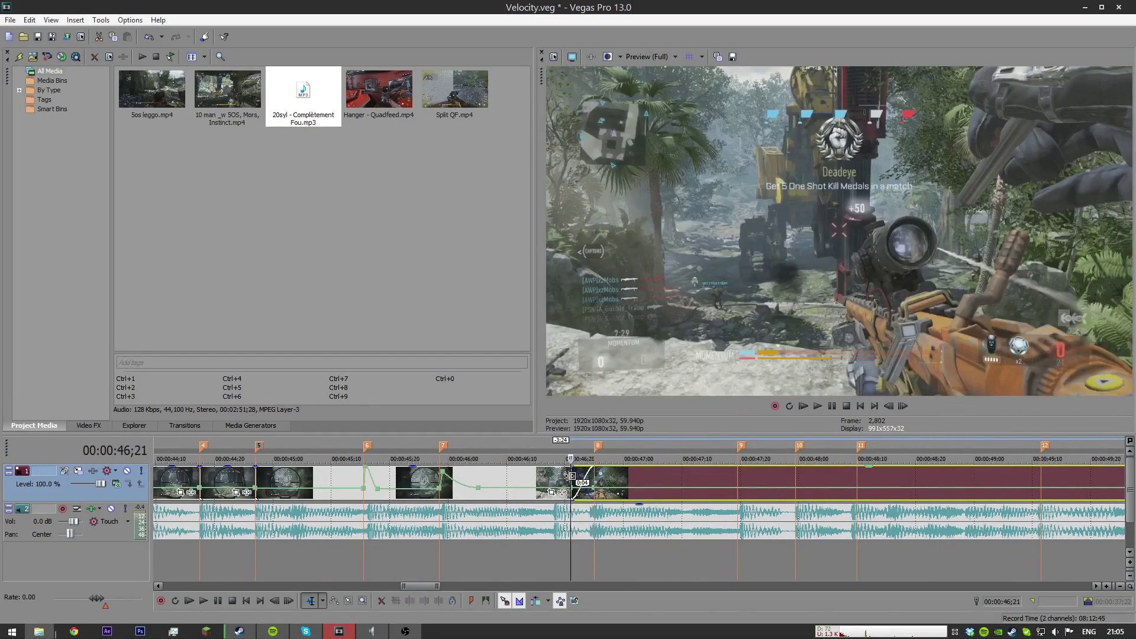
key("space")
key("space")
key("space")
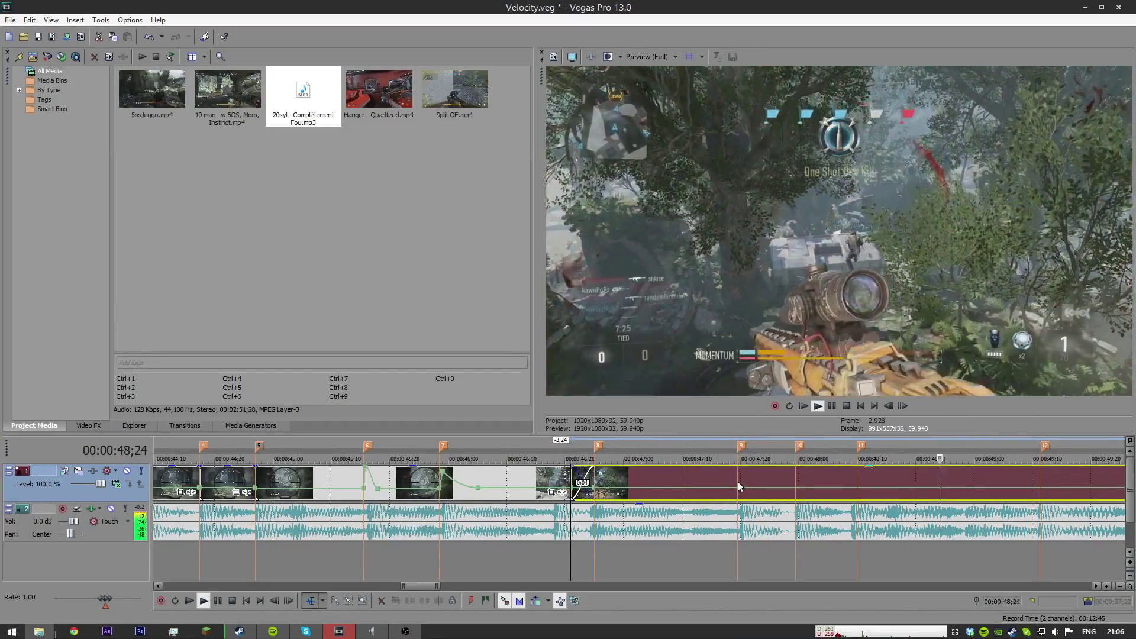
key("space")
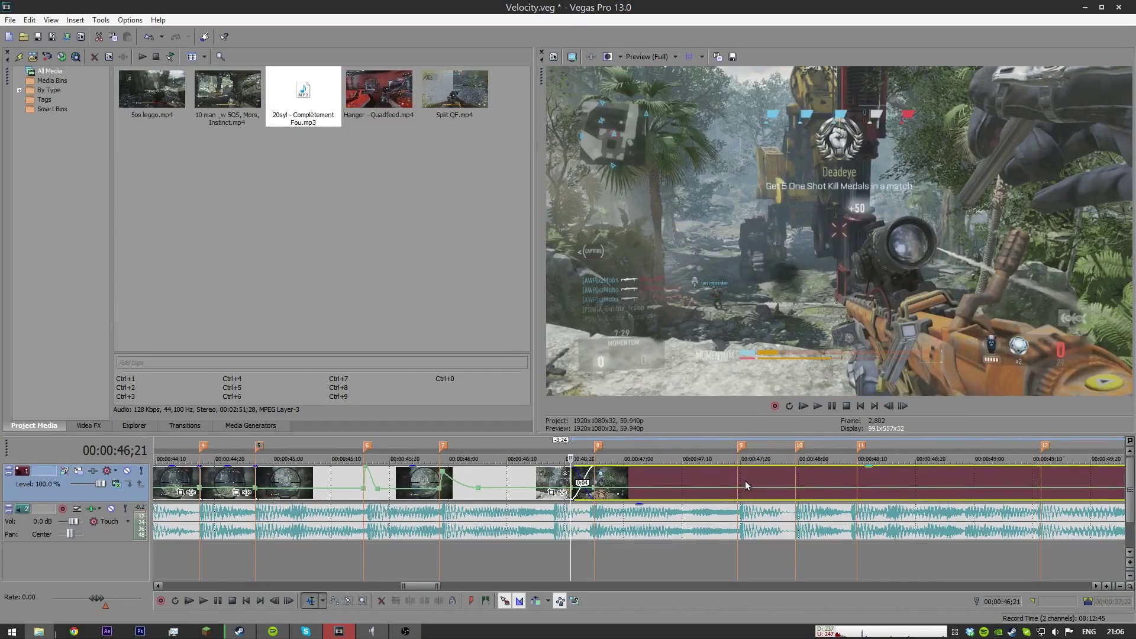
Step: At the 47;19 beat, raise velocity to 300 % and add a 47;27 point dropping to 31 %
left_click(738, 483)
scroll(740, 488, "up", 2)
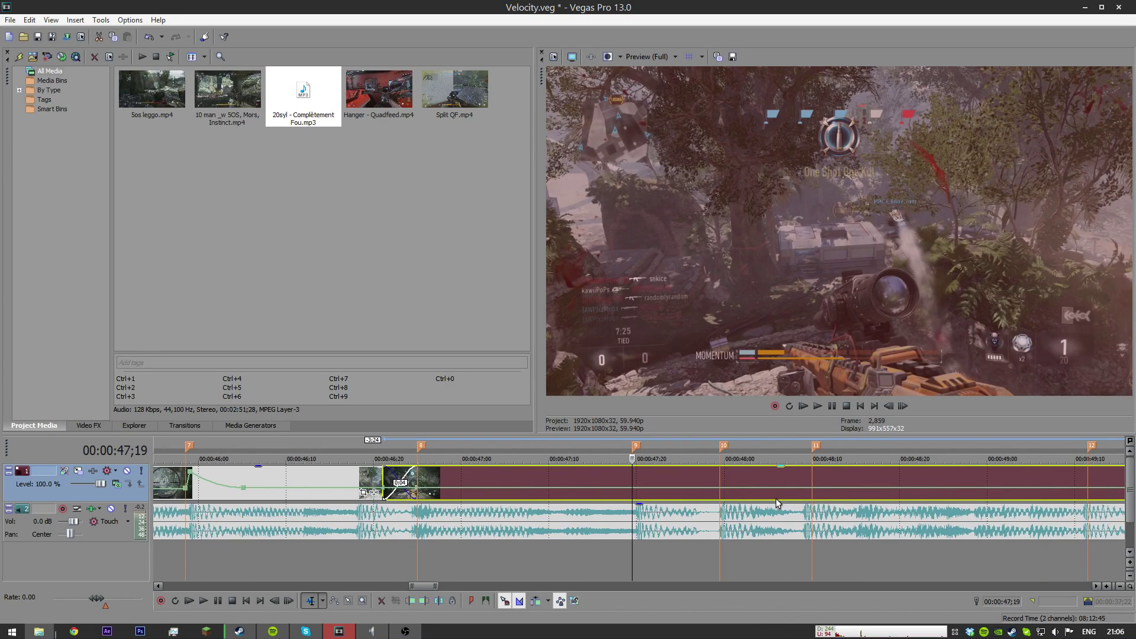
left_click_drag(817, 450, 811, 450)
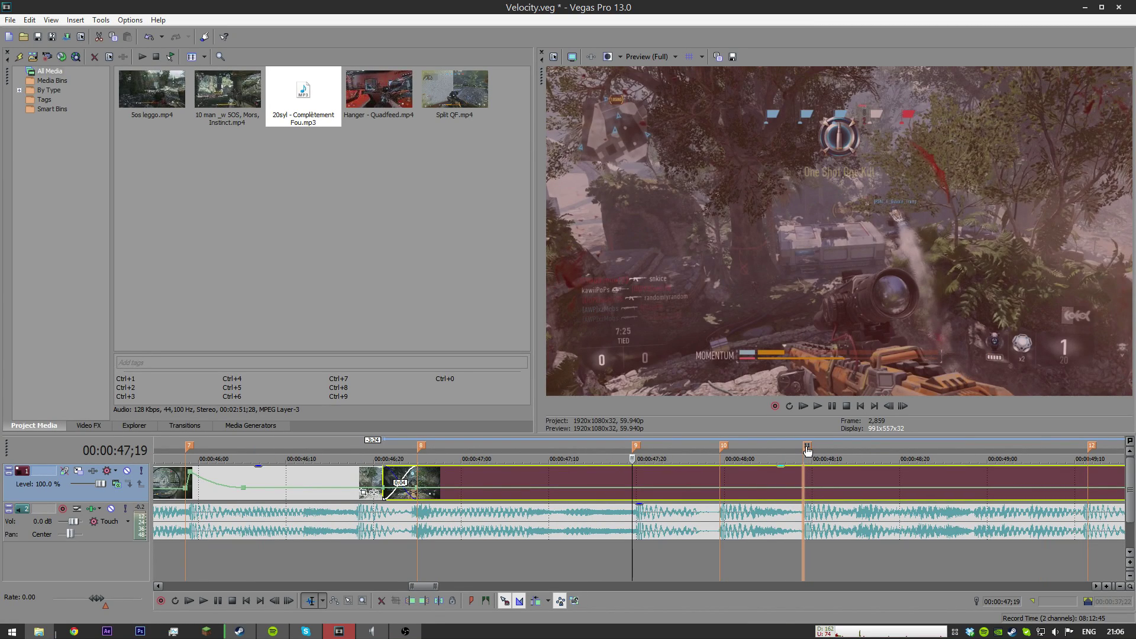
left_click_drag(632, 491, 639, 468)
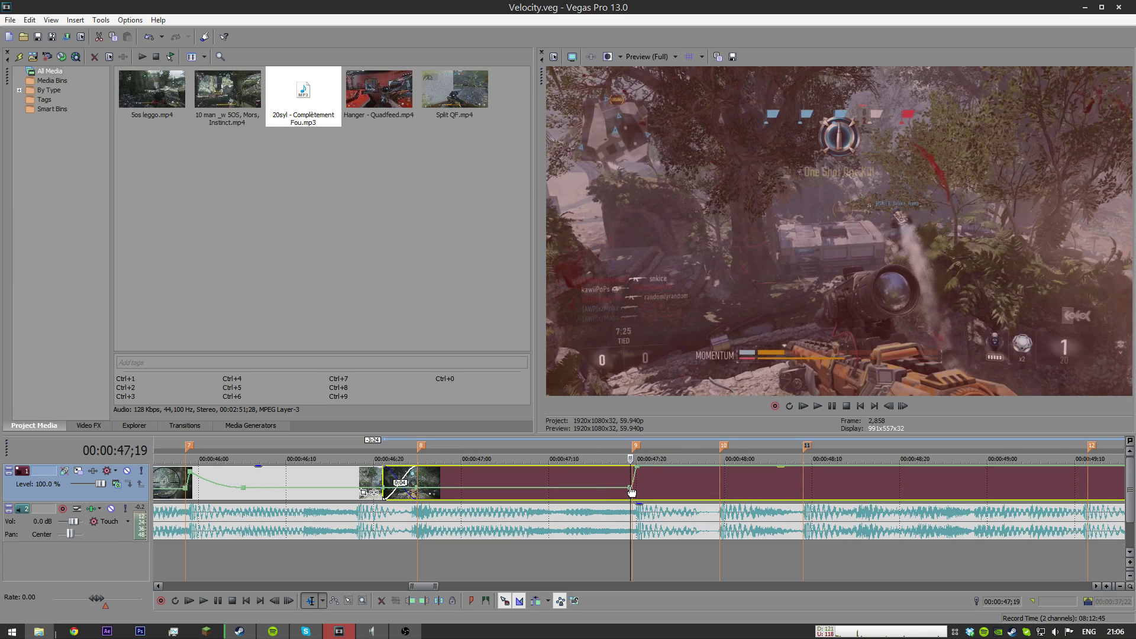
mouse_move(631, 491)
double_click(677, 468)
left_click_drag(676, 469, 708, 494)
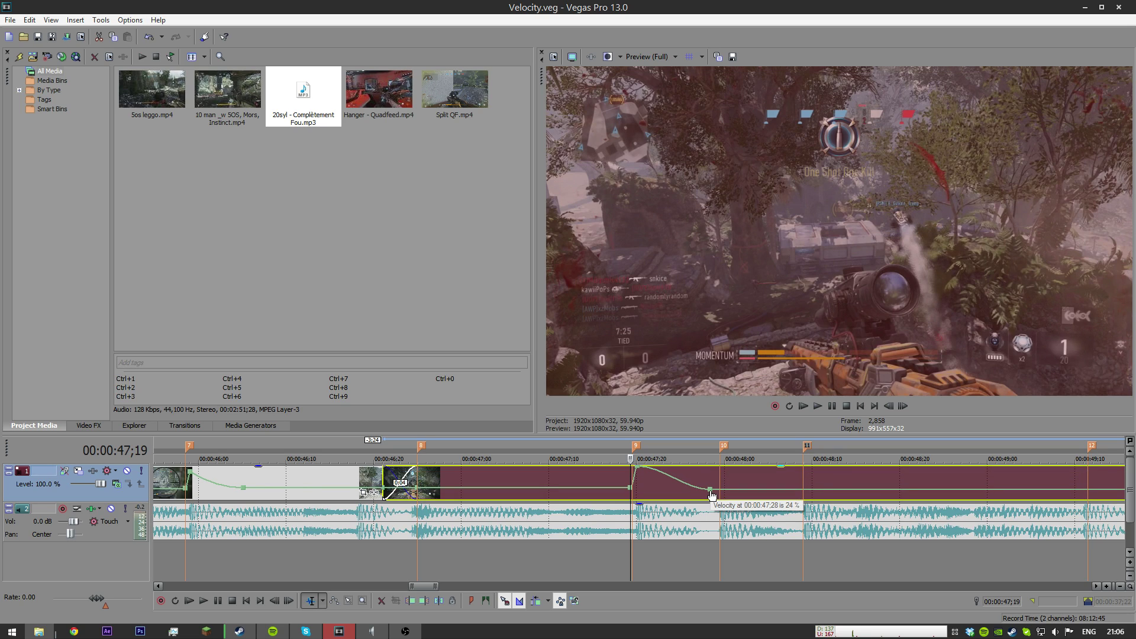
left_click_drag(712, 494, 711, 494)
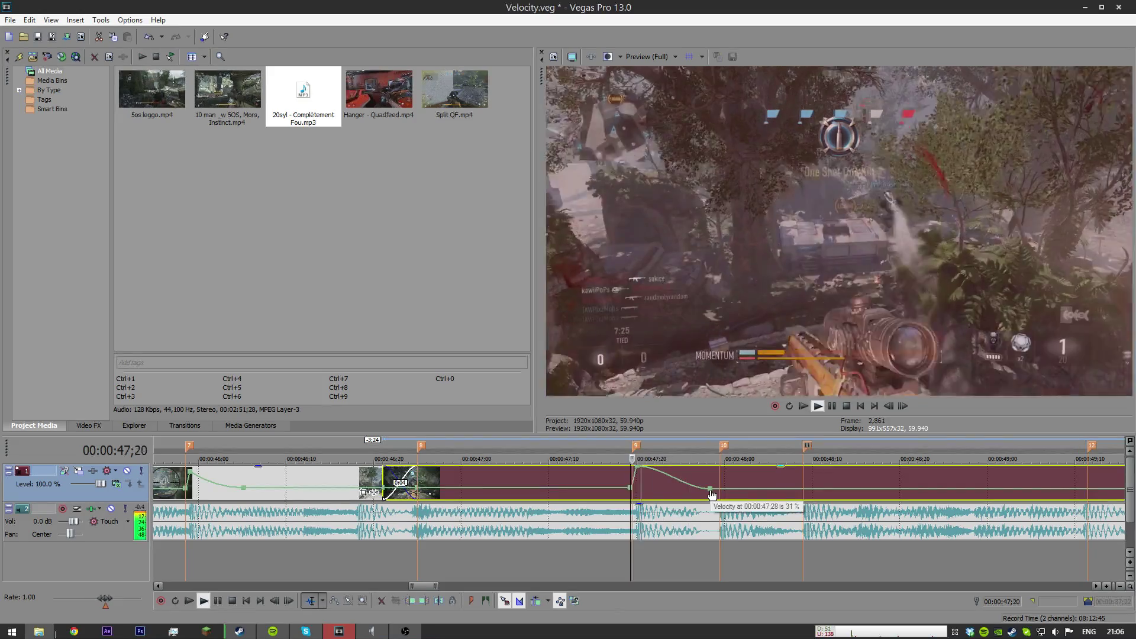
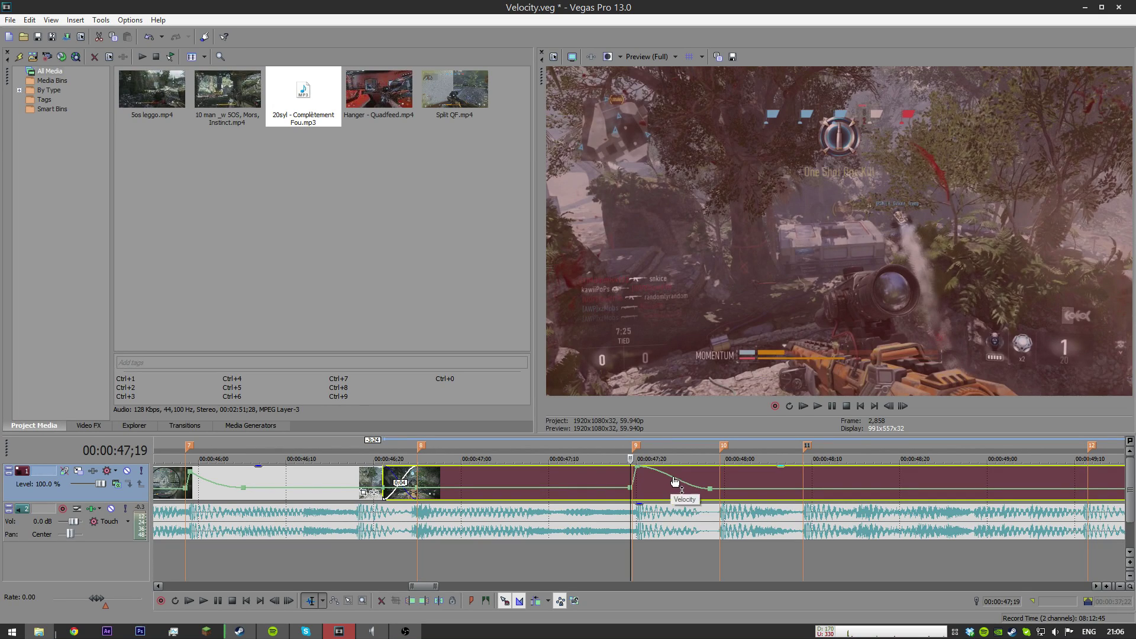
Step: Add a full-speed velocity point on the next beat marker, dropping to 66% just after it
left_click(713, 482)
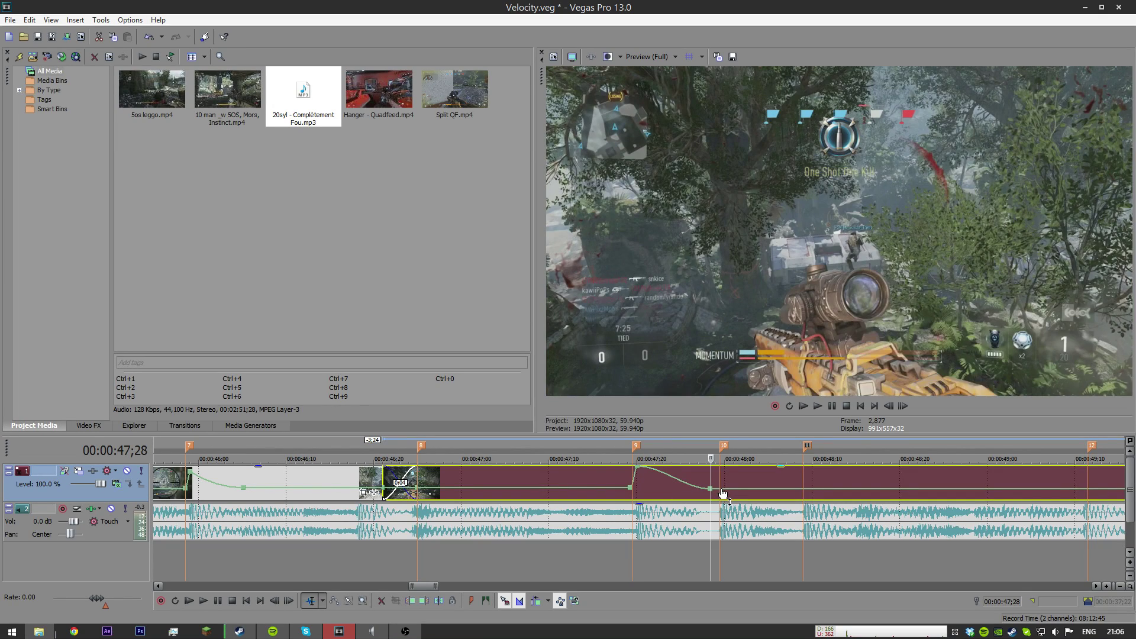
double_click(721, 489)
mouse_move(720, 489)
left_mouse_down()
mouse_move(721, 466)
mouse_move(796, 497)
mouse_move(802, 467)
mouse_move(894, 492)
left_mouse_up()
left_click(736, 471)
double_click(736, 471)
Step: On marker 11, add a raised velocity point and a 24% slowdown after it with a fast fade
double_click(801, 490)
double_click(835, 467)
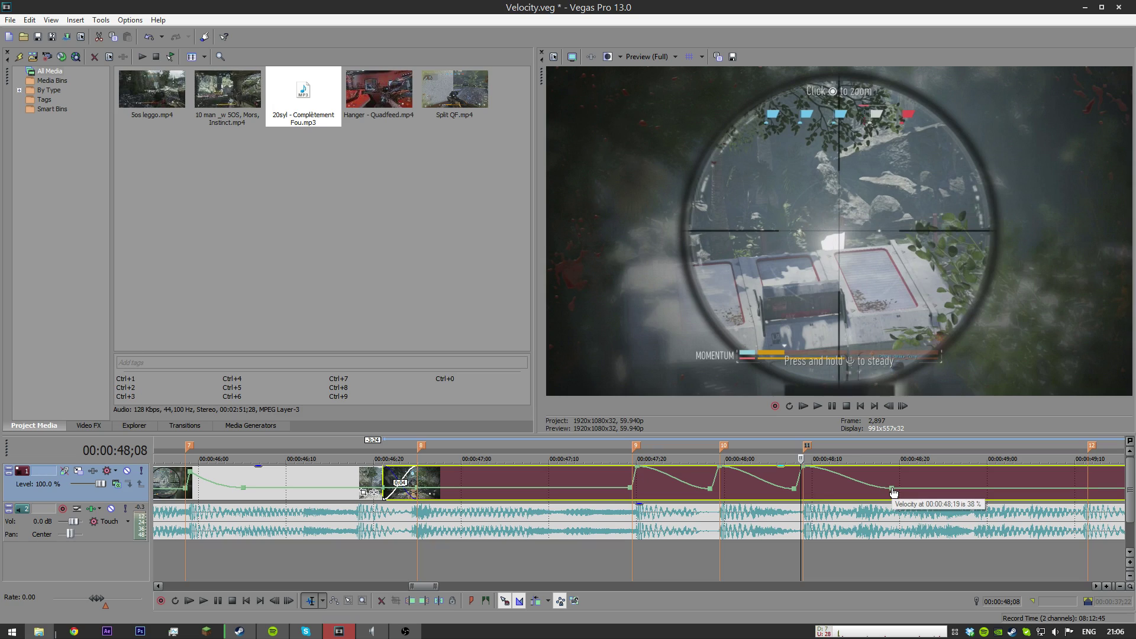
right_click(846, 478)
right_click(839, 473)
left_click(874, 515)
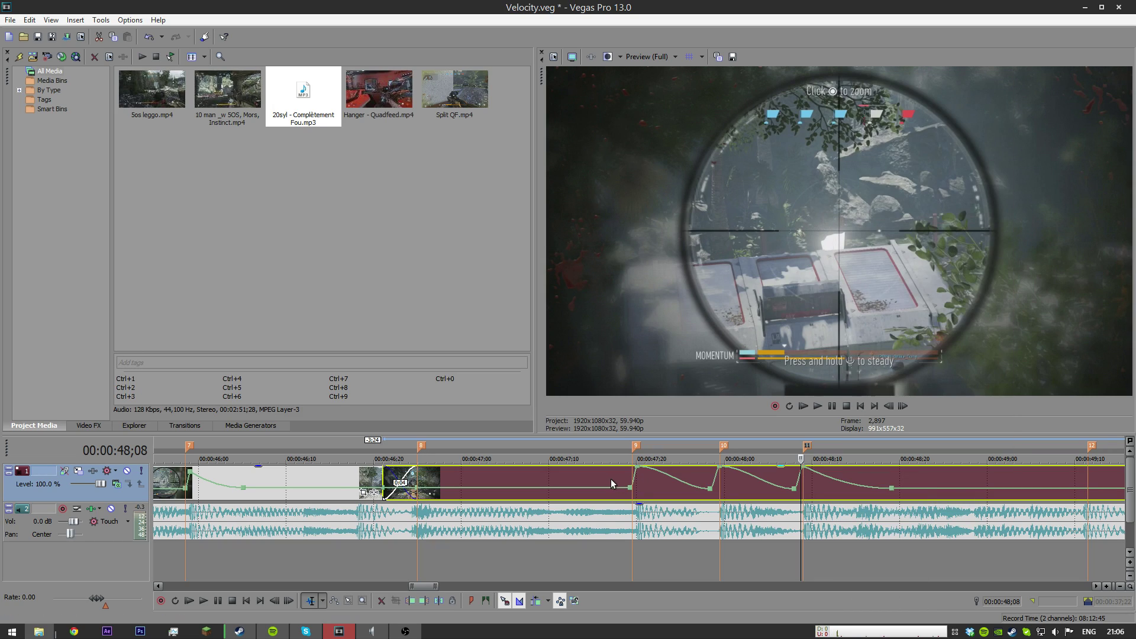
Step: Preview the ramps from just before them, check the frame after marker 11, and move to 48;15
left_click(604, 477)
key("space")
key("space")
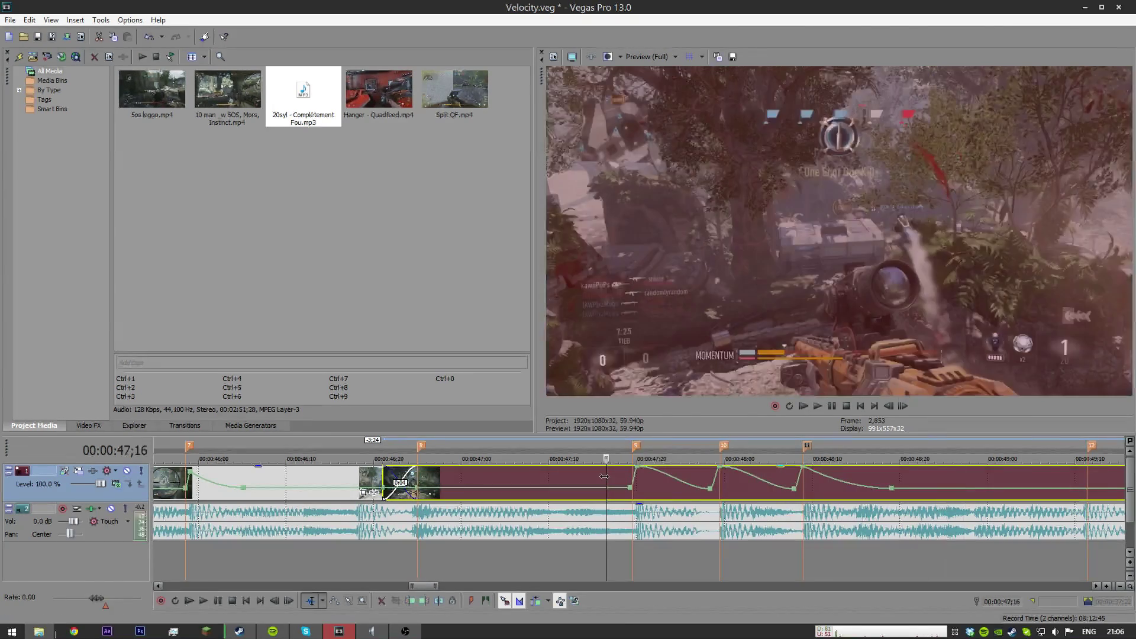
key("space")
key("space")
key("space")
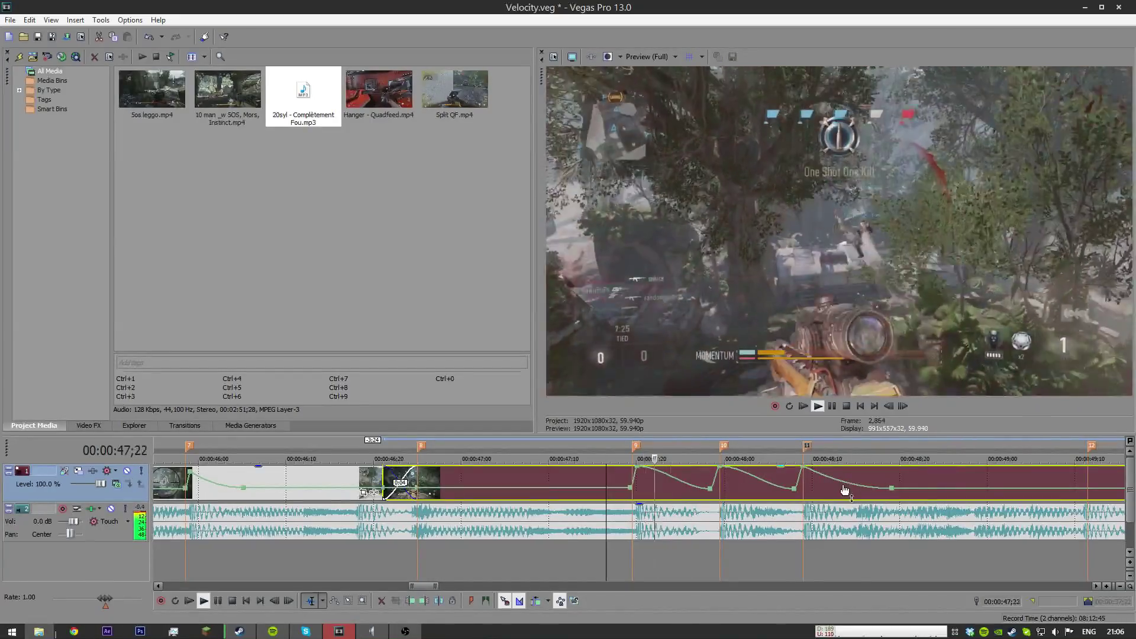
key("space")
left_click(803, 499)
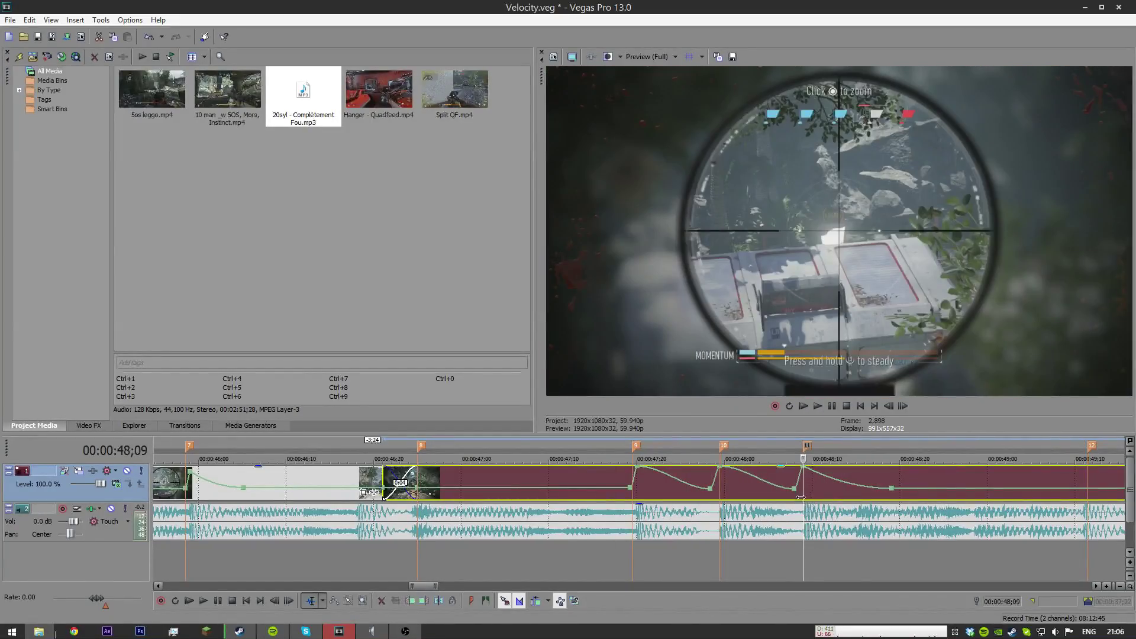
left_click(580, 502)
key("space")
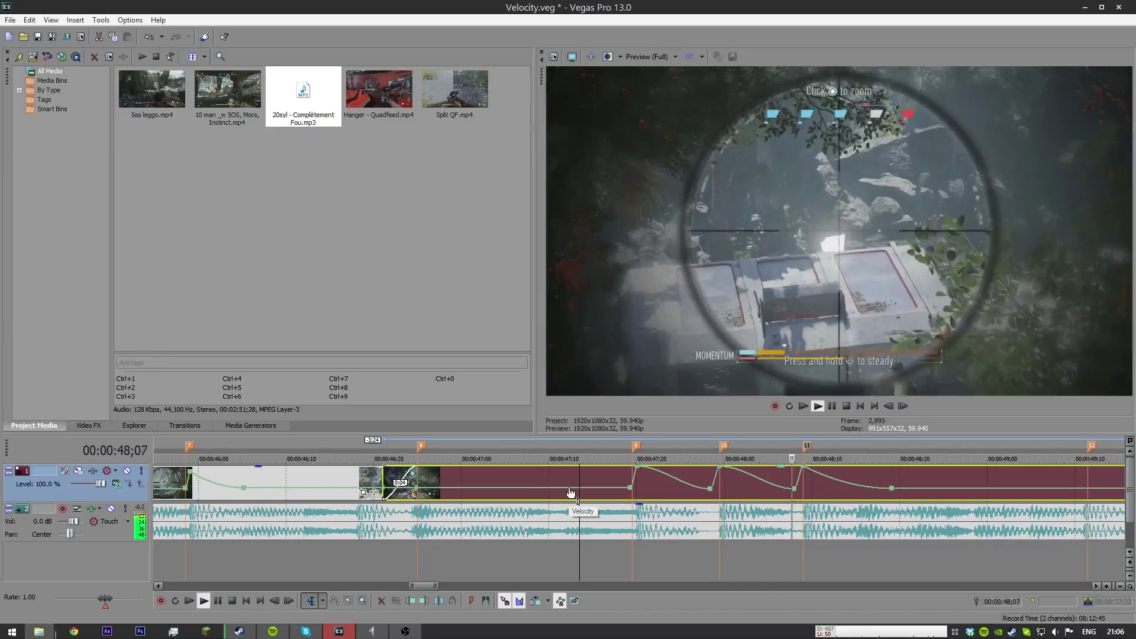
left_click(858, 498)
Step: Stop playback and add a full-speed velocity point on marker 27
key("space")
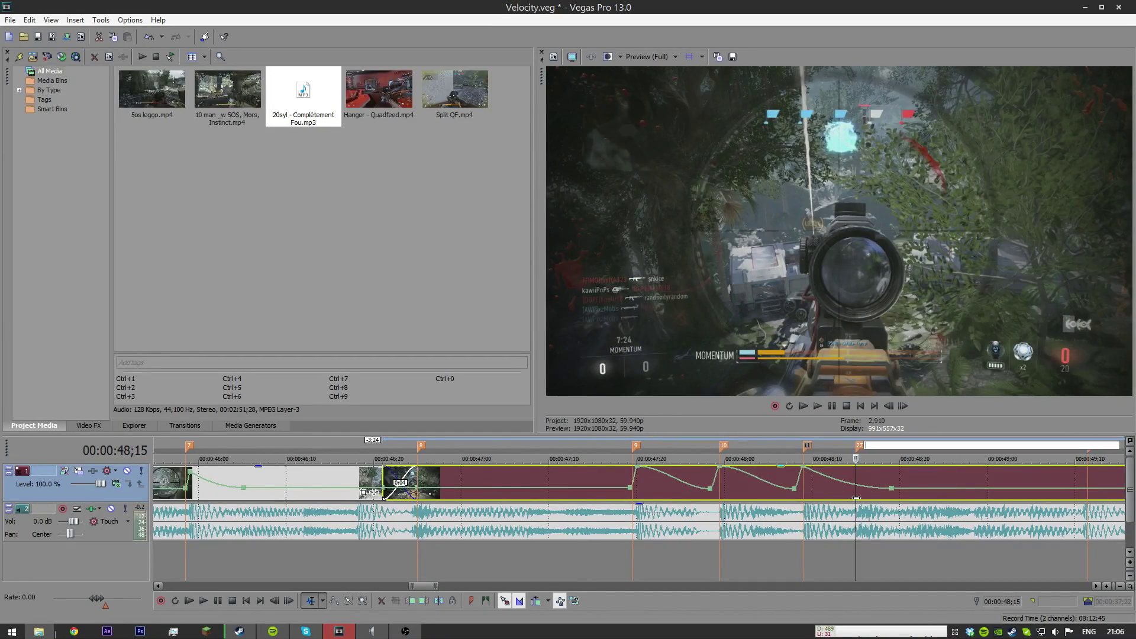
scroll(641, 504, "up", 2)
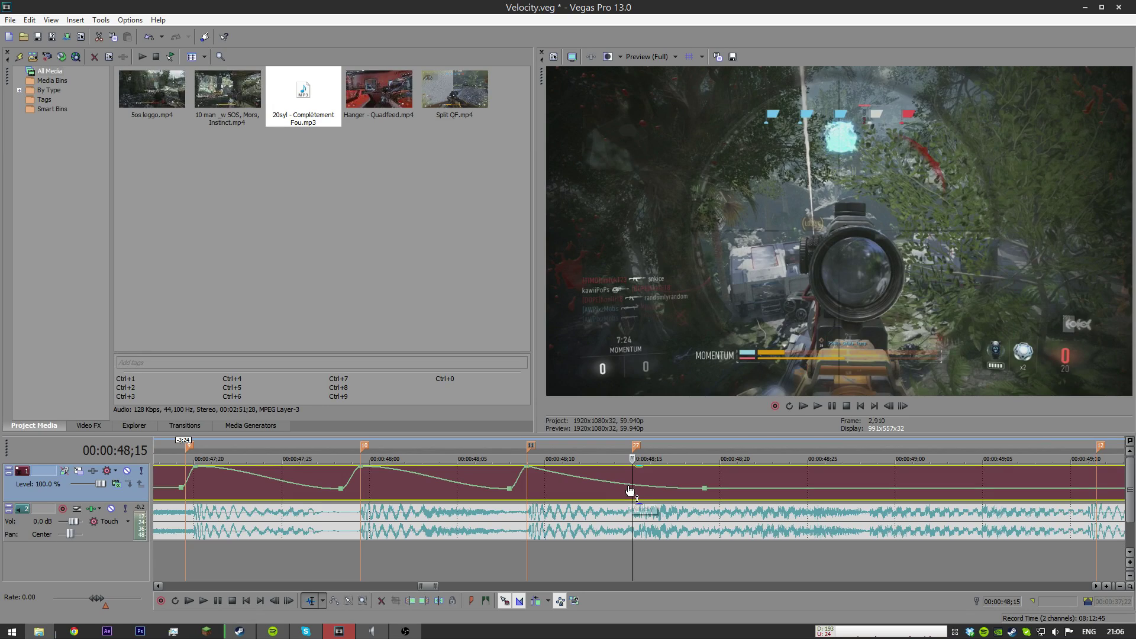
double_click(625, 485)
double_click(633, 486)
left_click_drag(634, 486, 634, 469)
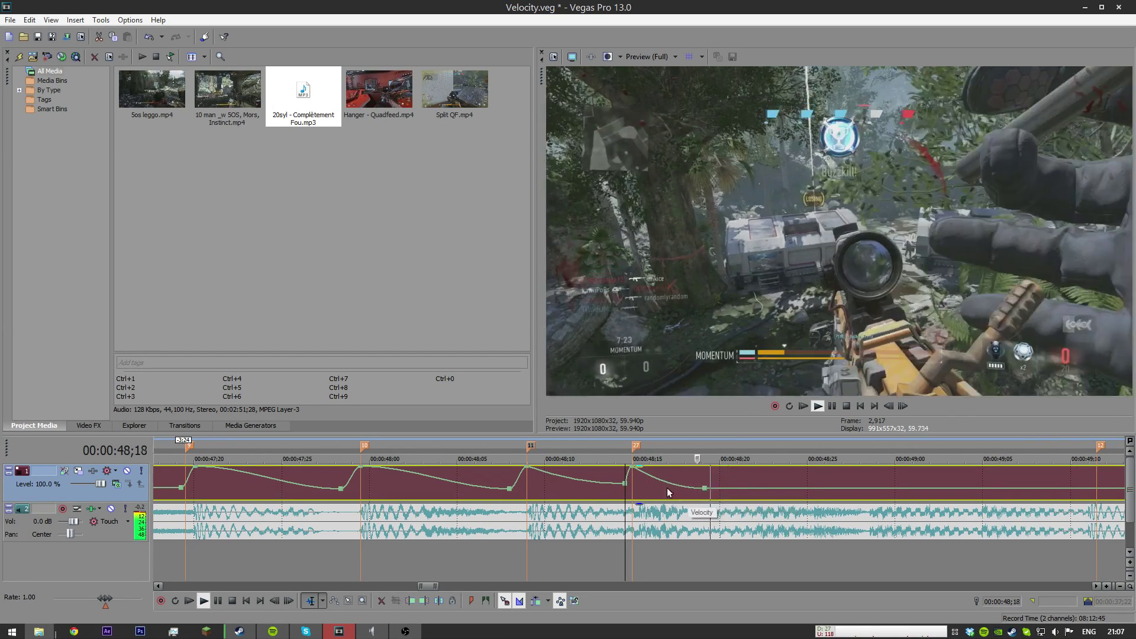
scroll(496, 492, "down", 1)
scroll(618, 484, "up", 3)
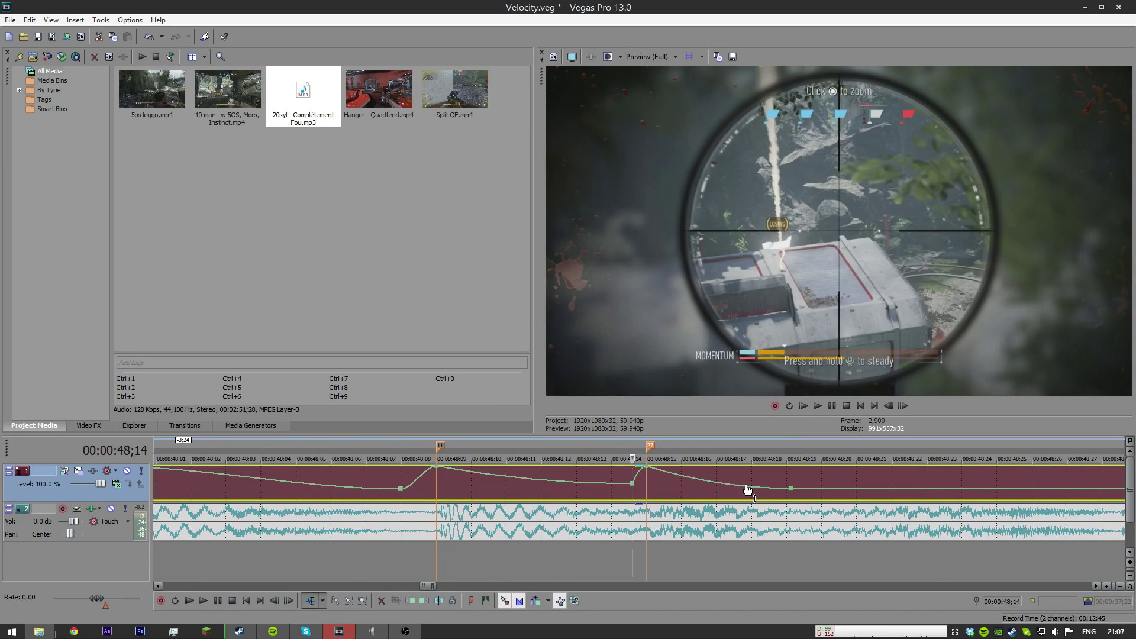
scroll(659, 477, "up", 3)
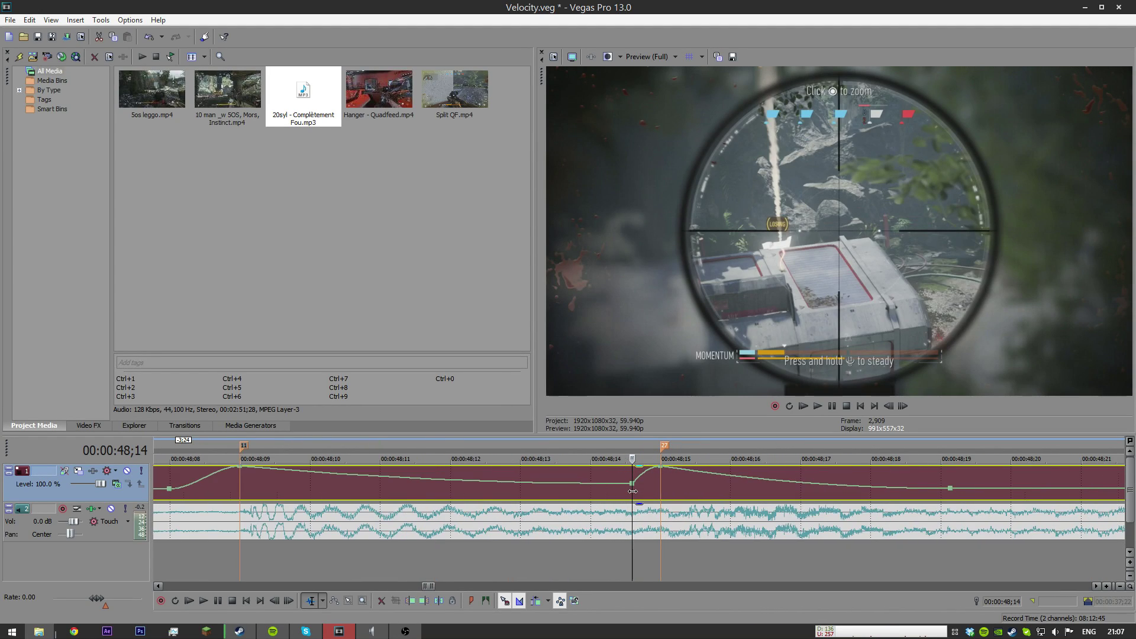
scroll(452, 486, "up", 1)
scroll(452, 486, "down", 2)
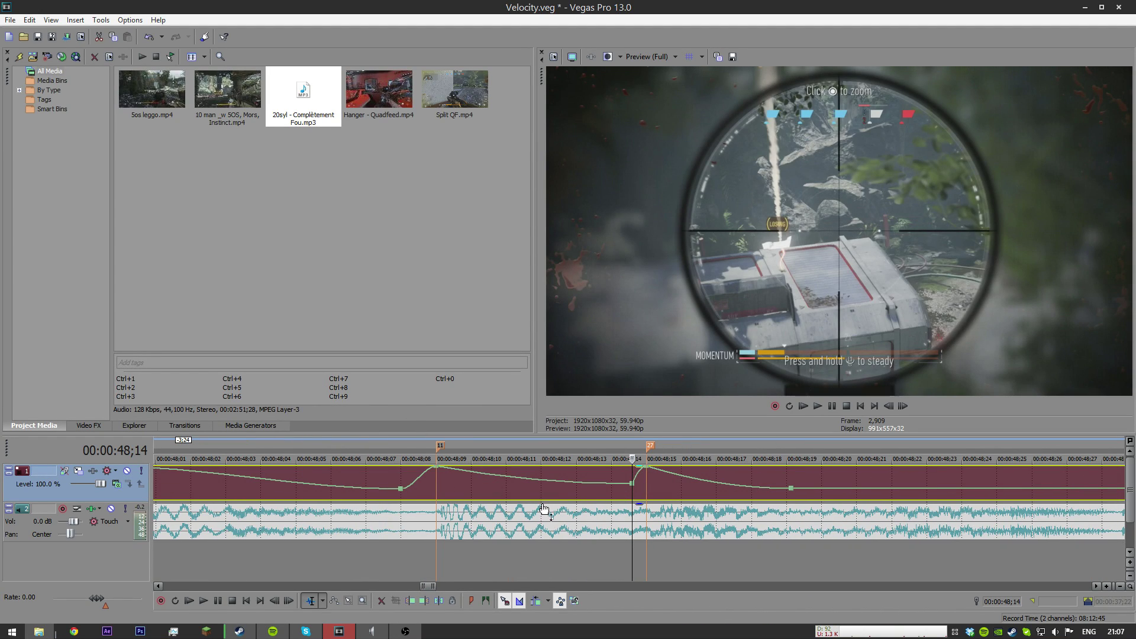
Step: Pull the velocity near 48;12 up to 300%, undoing the accidental split and extra point
left_click(545, 471)
scroll(638, 493, "up", 1)
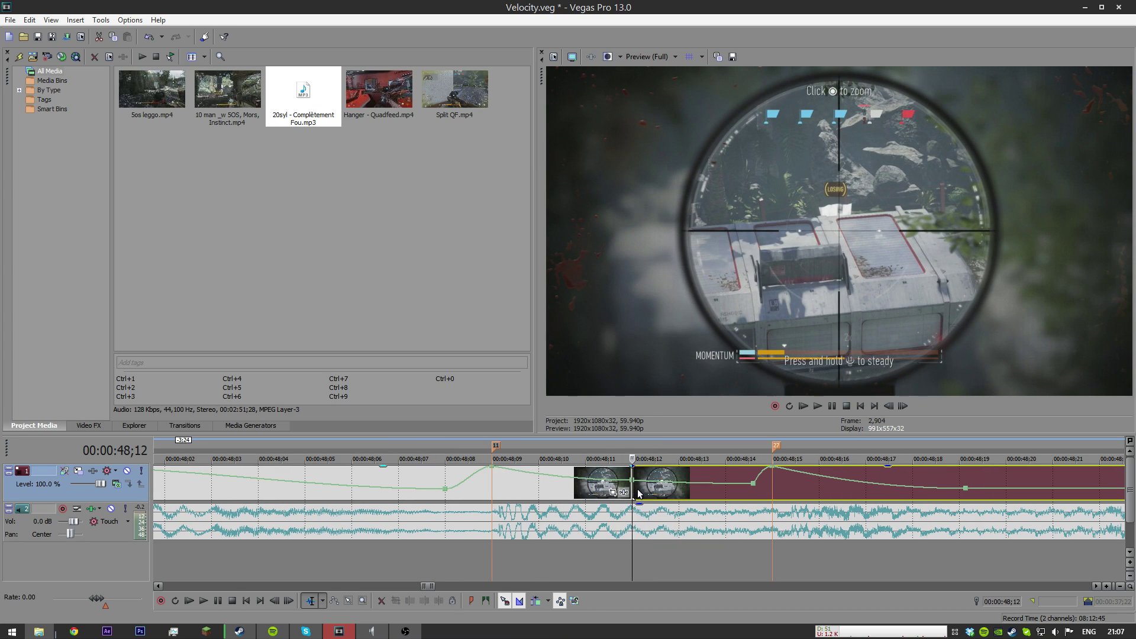
left_click_drag(645, 485, 653, 466)
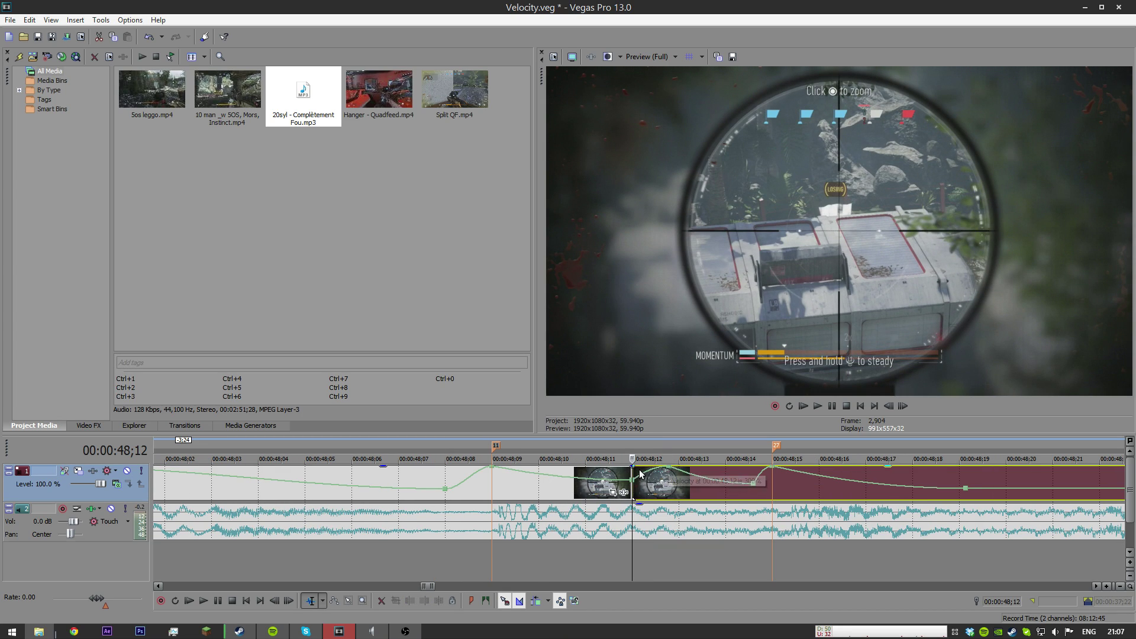
scroll(645, 475, "up", 4)
key("ctrl+z")
key("ctrl+z")
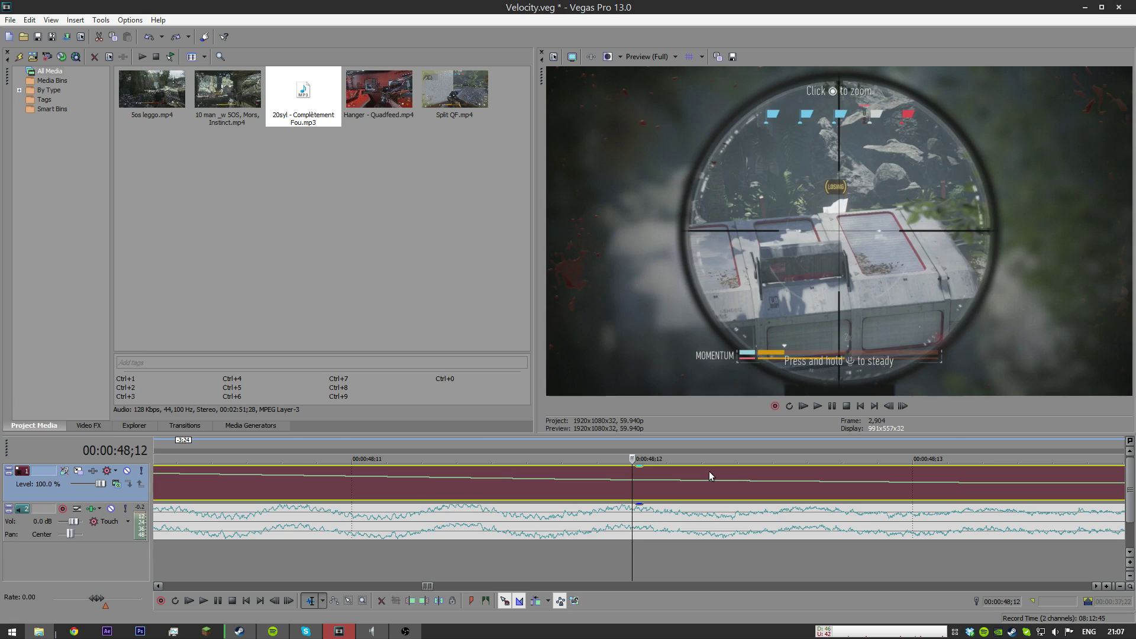
scroll(707, 476, "down", 3)
scroll(706, 476, "down", 1)
Step: Give the slowdown after marker 27 a slow fade and preview the new ramp
right_click(761, 481)
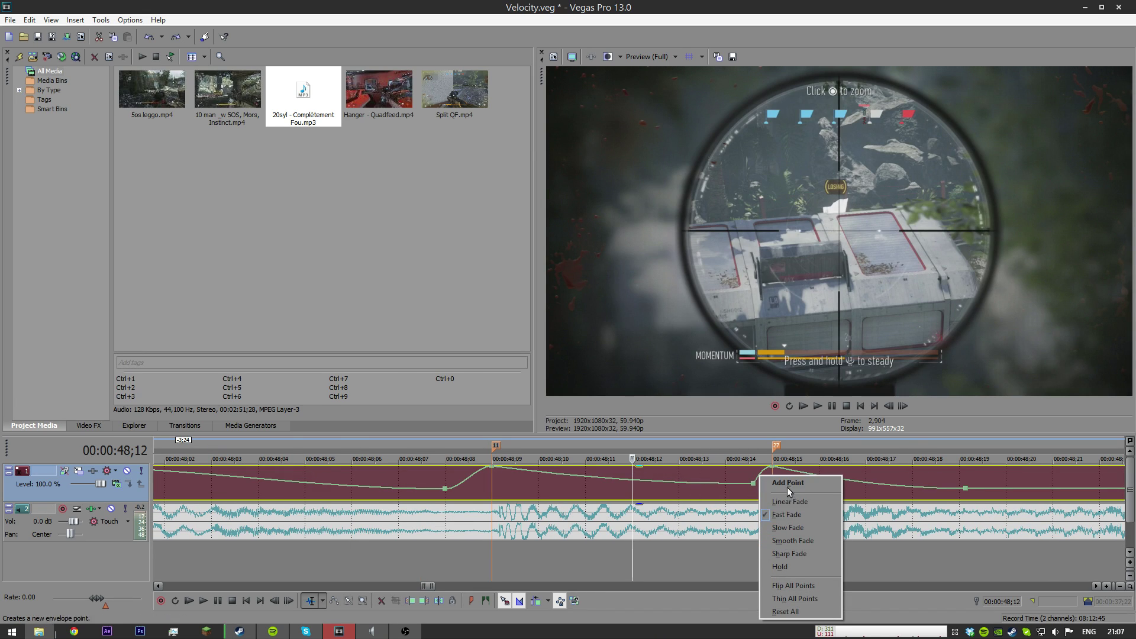
left_click(789, 528)
key("space")
key("space")
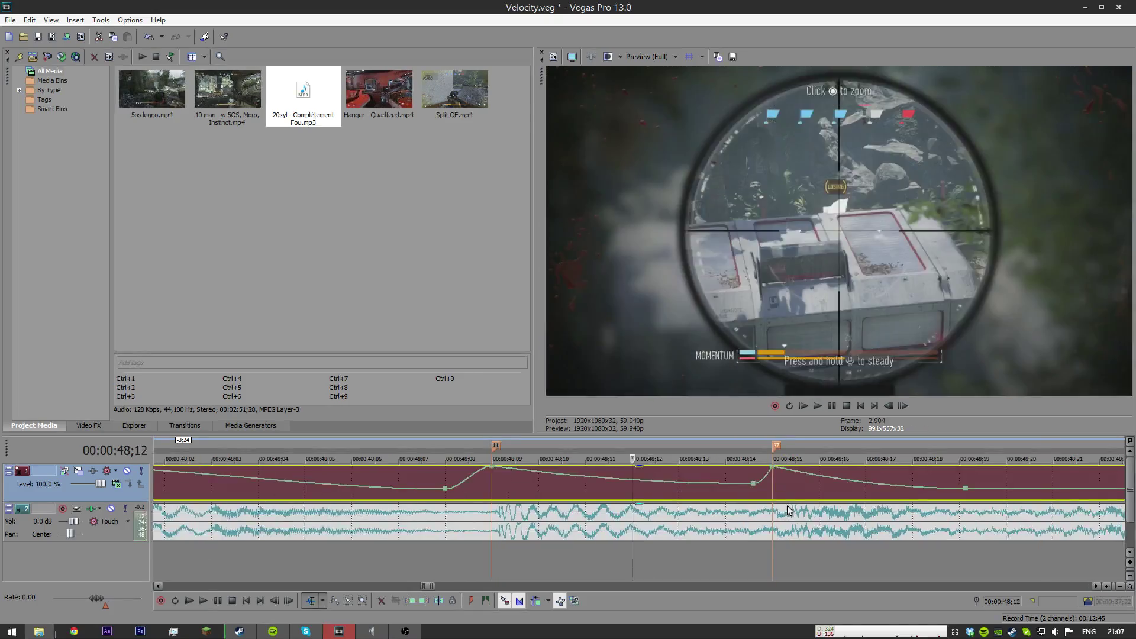
scroll(530, 485, "down", 6)
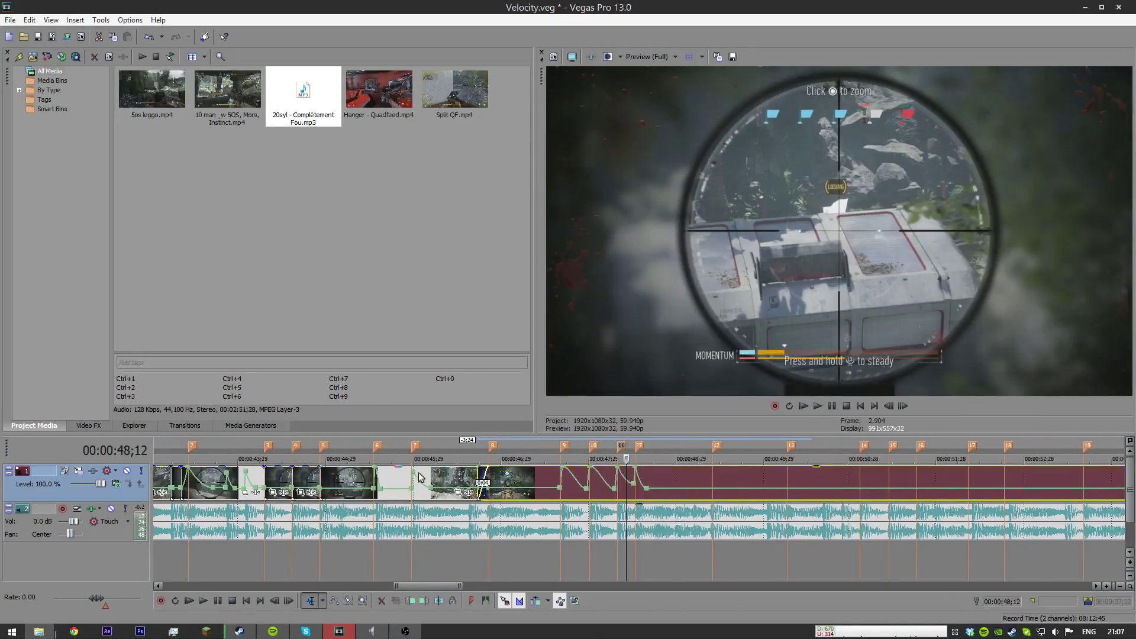
Step: Play back all the speed ramps from earlier in the clip, then select the following long clip
left_click(403, 473)
key("space")
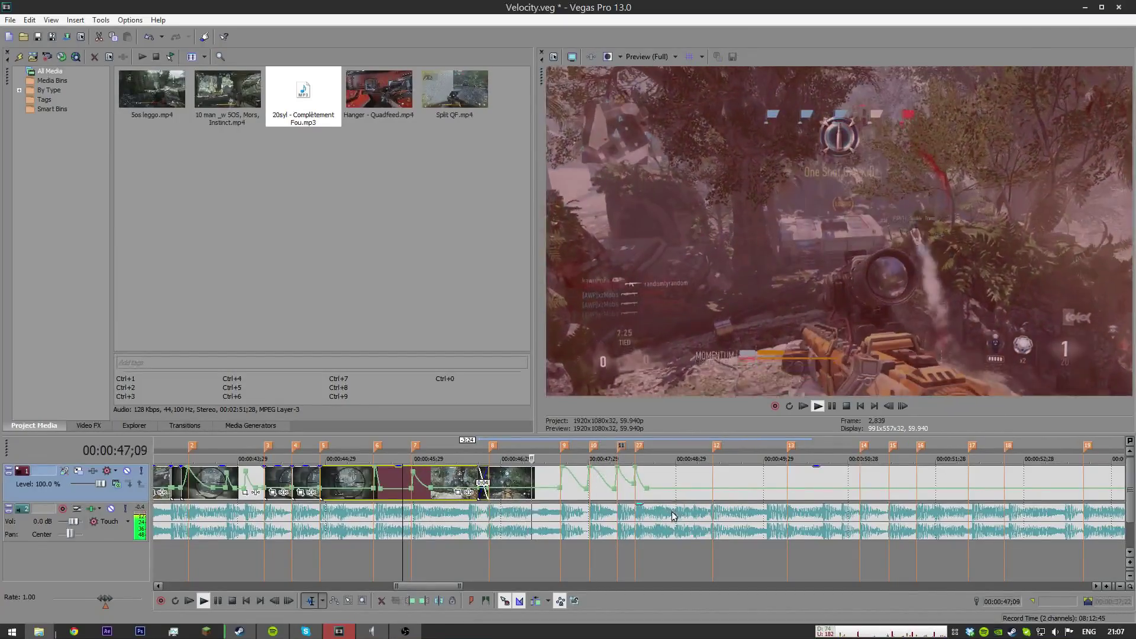
scroll(689, 497, "up", 2)
scroll(689, 496, "up", 2)
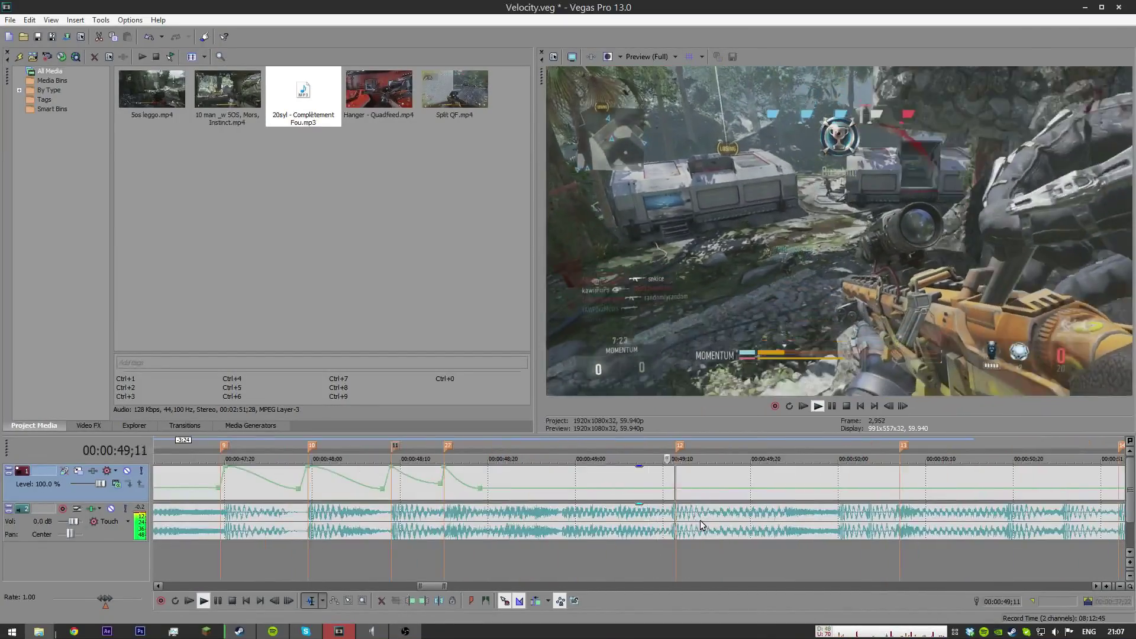
key("space")
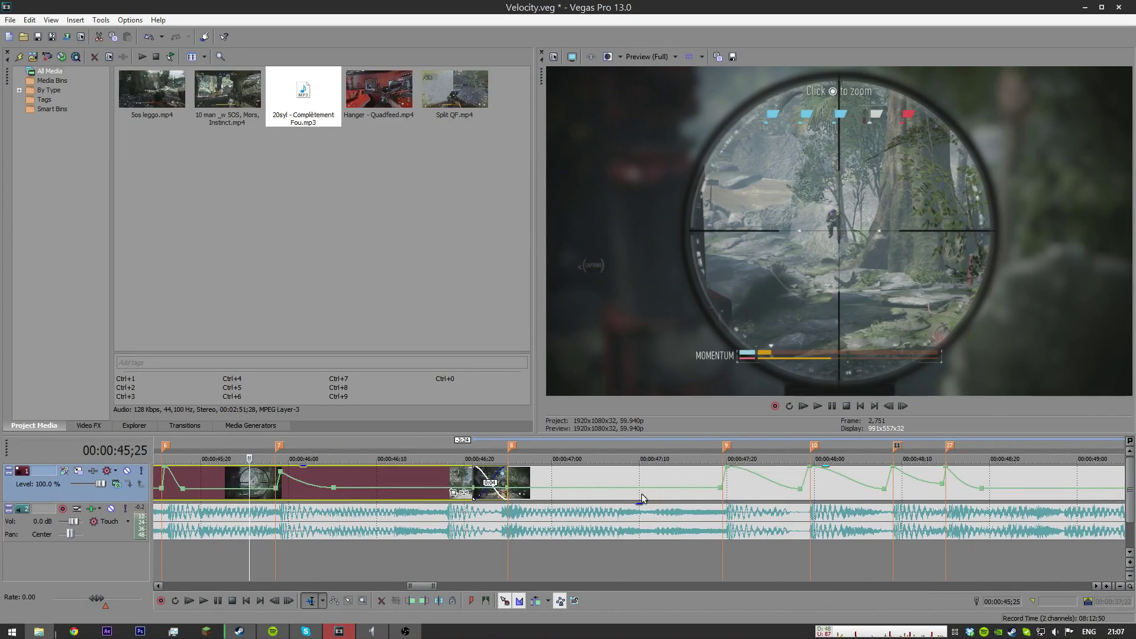
scroll(644, 498, "down", 6)
left_click(848, 481)
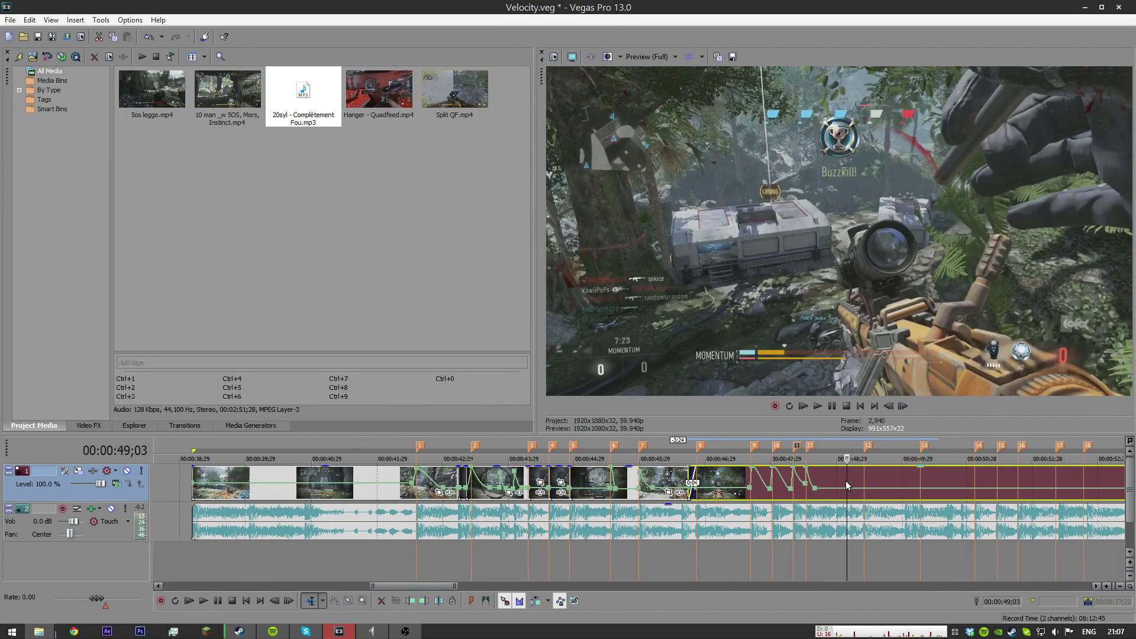
Step: Add a velocity point at marker 12 raised to 286% and preview it
scroll(852, 488, "up", 1)
scroll(829, 495, "up", 6)
left_click(765, 491)
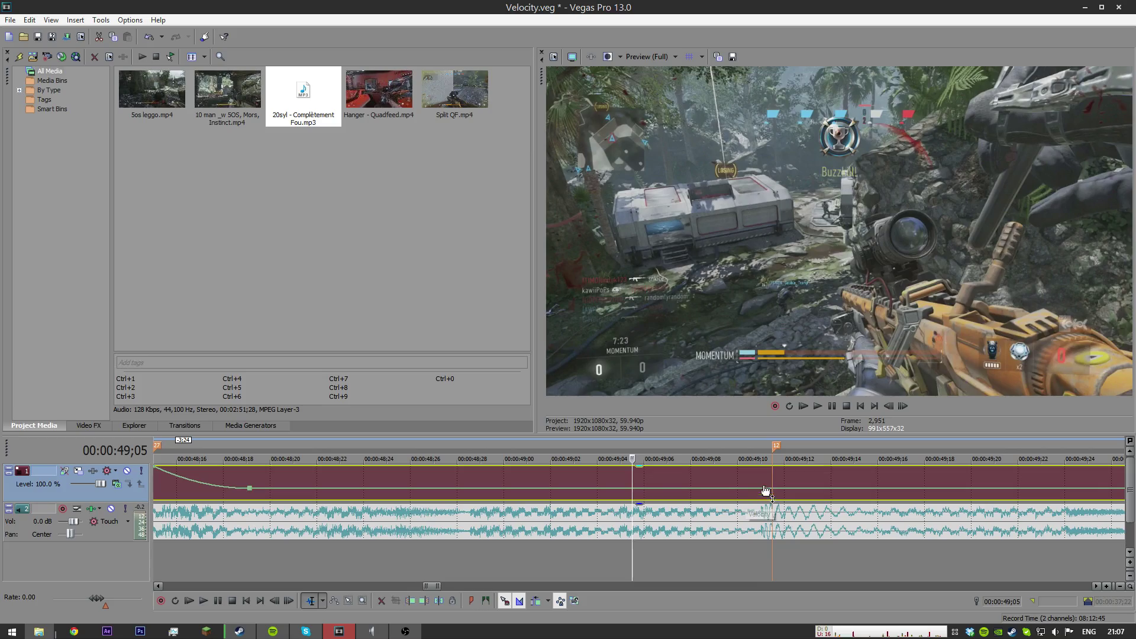
double_click(768, 493)
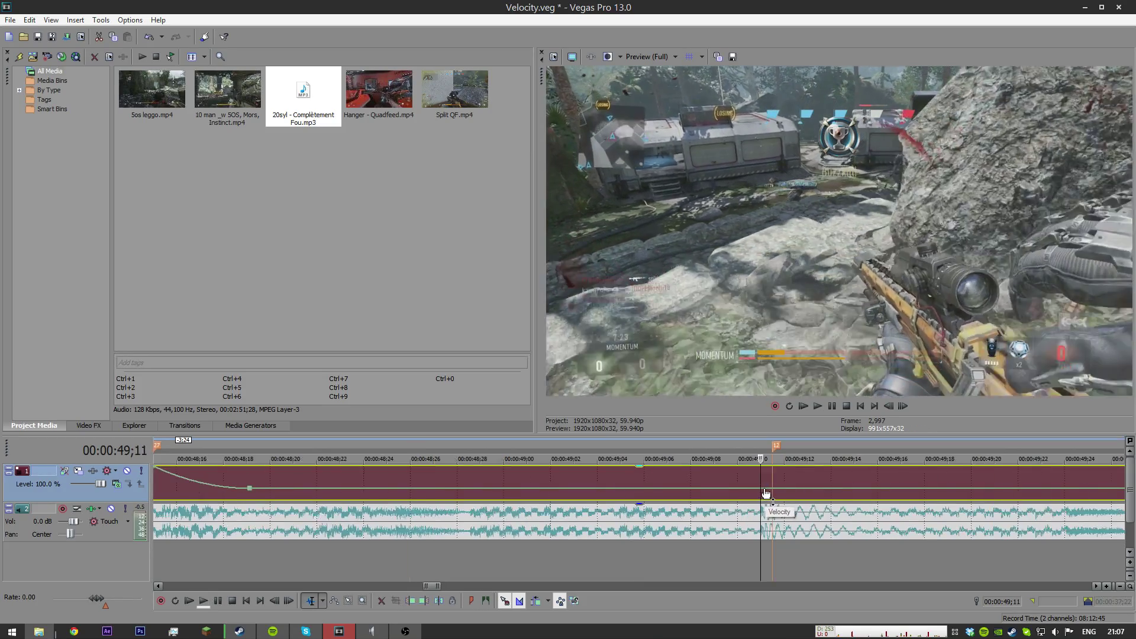
double_click(773, 491)
left_click_drag(773, 492, 775, 473)
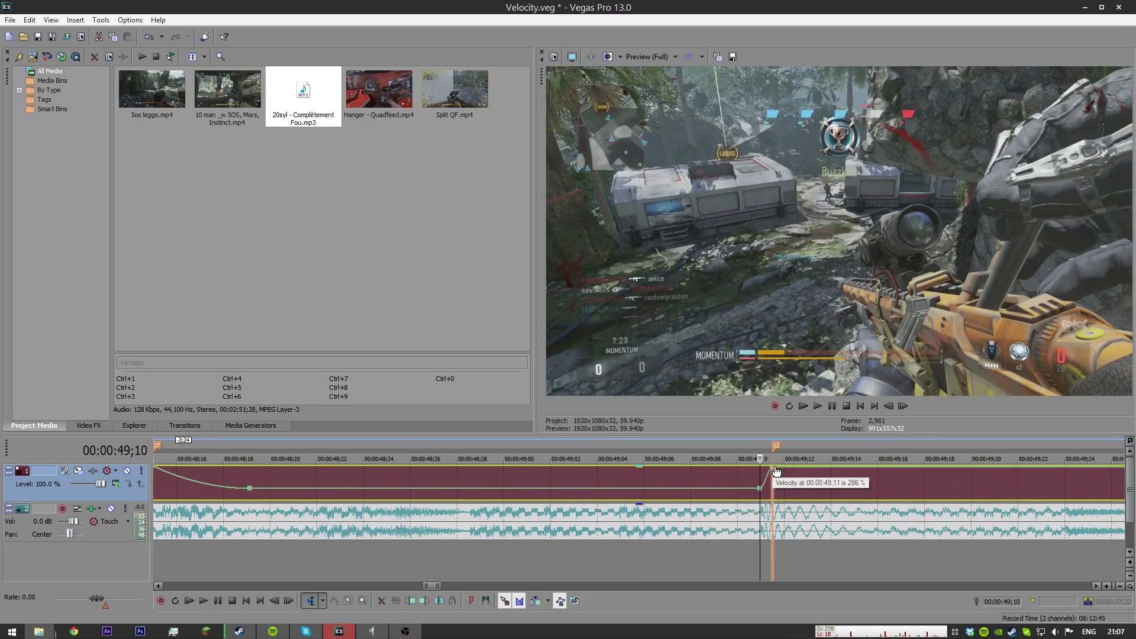
key("space")
scroll(767, 474, "down", 3)
scroll(749, 474, "up", 2)
key("space")
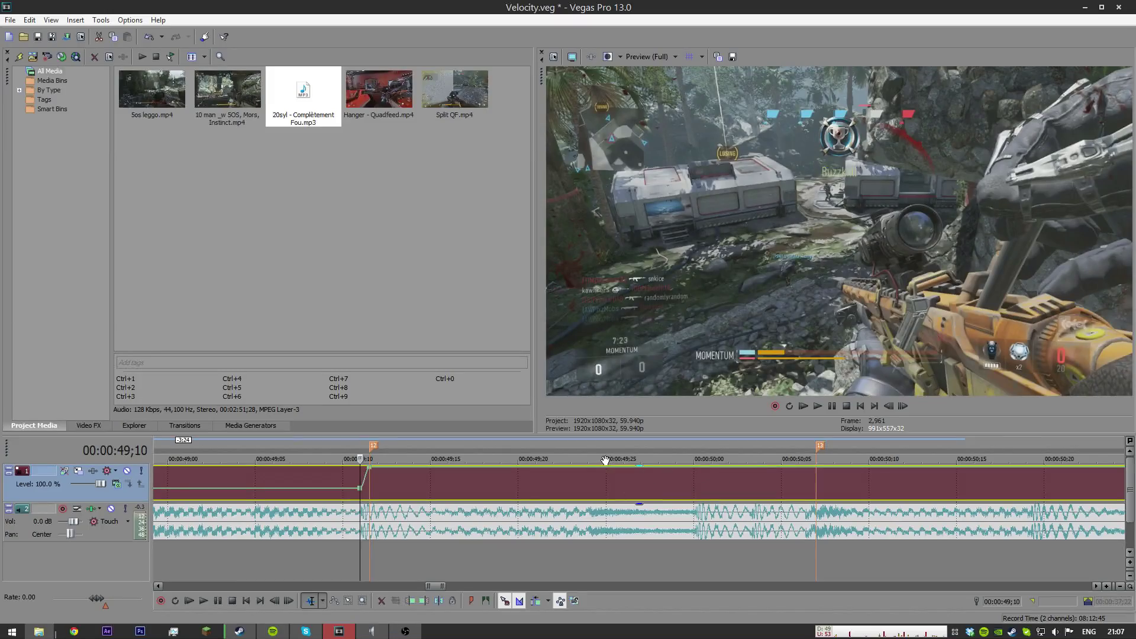
scroll(600, 470, "down", 4)
Step: Add a 45% point after marker 12 with a fast-fade curve and preview the reshaped ramp
double_click(678, 467)
left_click_drag(679, 467, 697, 489)
key("space")
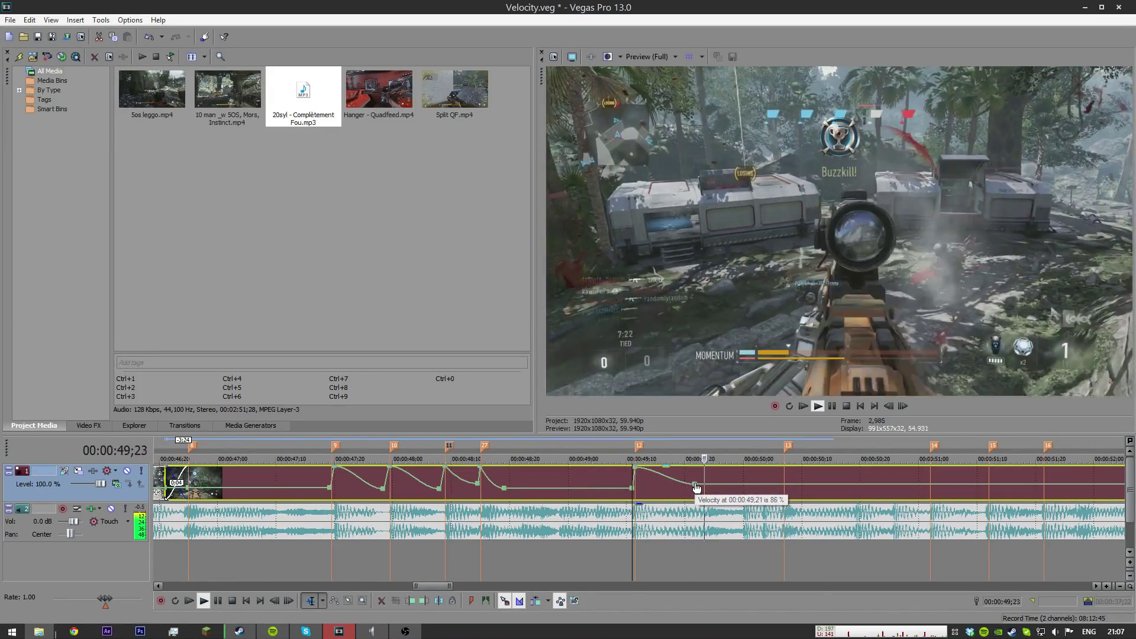
key("space")
key("space")
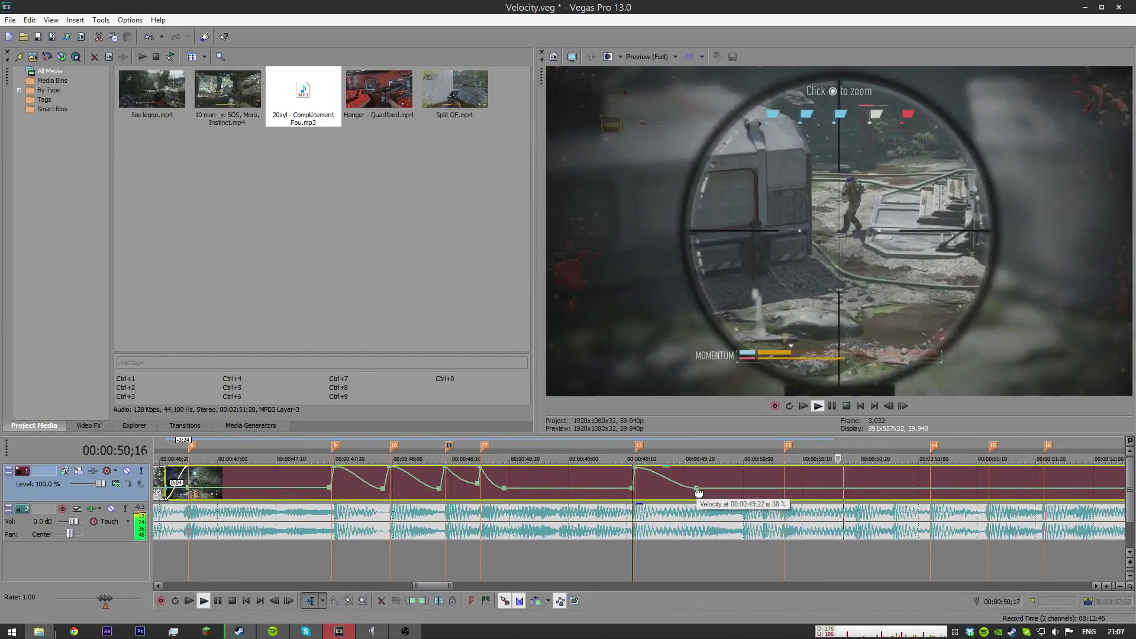
key("space")
right_click(679, 481)
left_click(702, 377)
key("space")
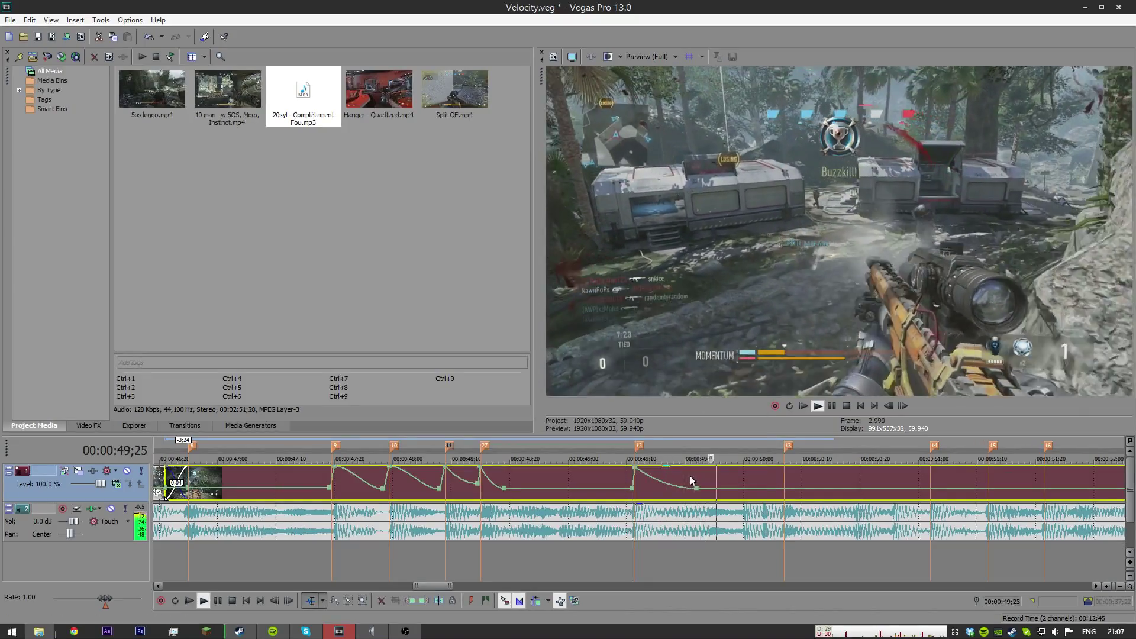
key("space")
Step: Play from before marker 12 and compare frames at marker 12 (49;10), marker 13 (50;07) and 51;12–51;14
left_click(569, 477)
key("space")
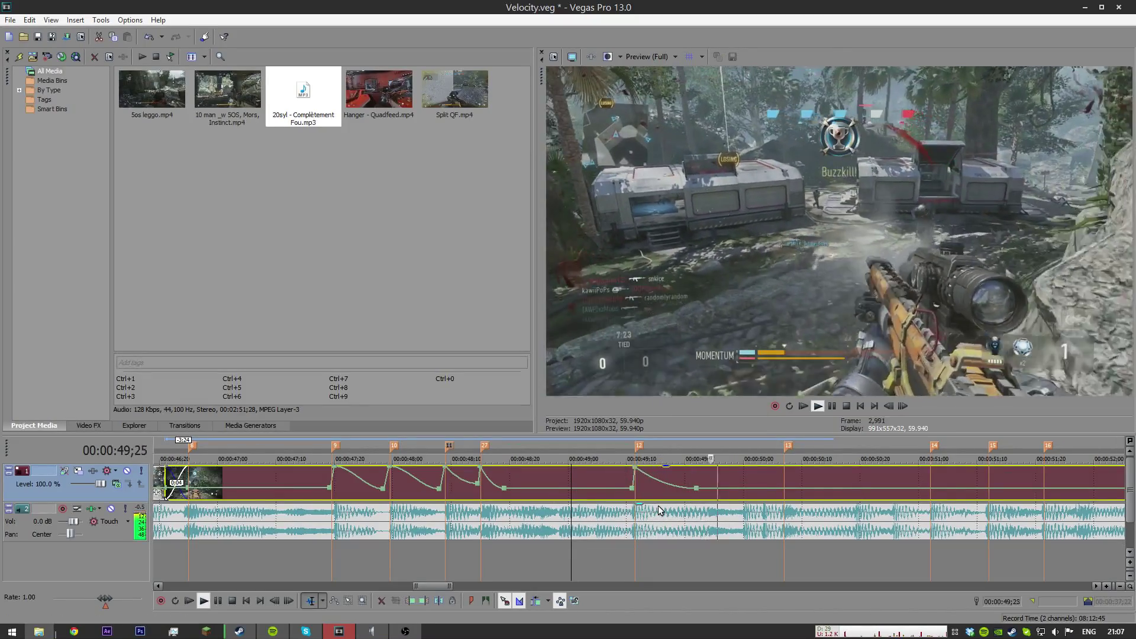
key("space")
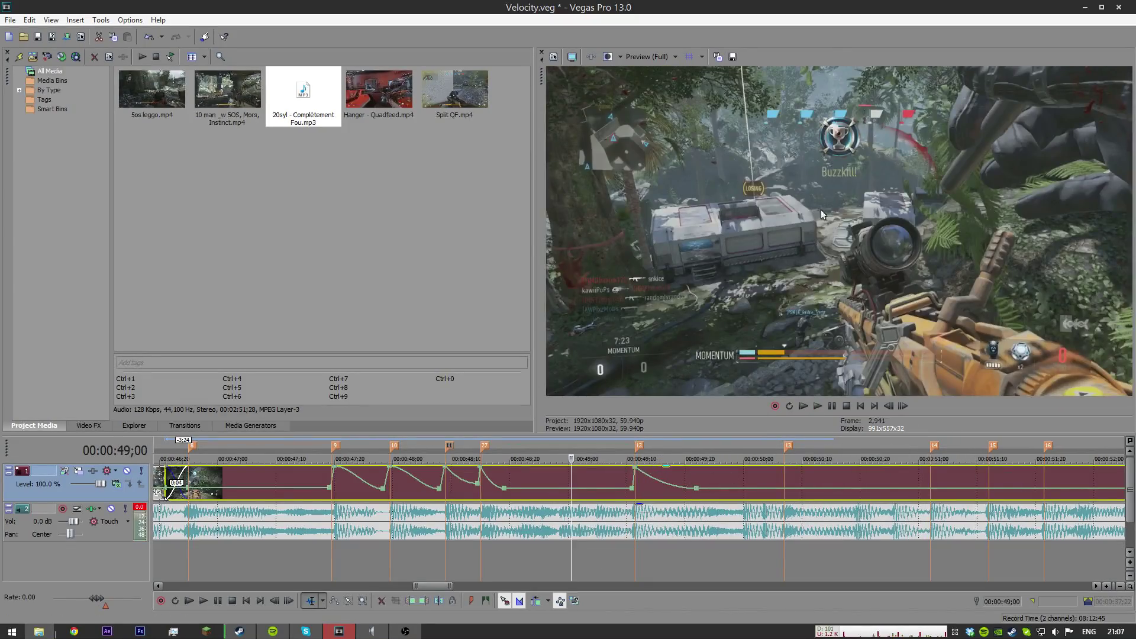
left_click(987, 492)
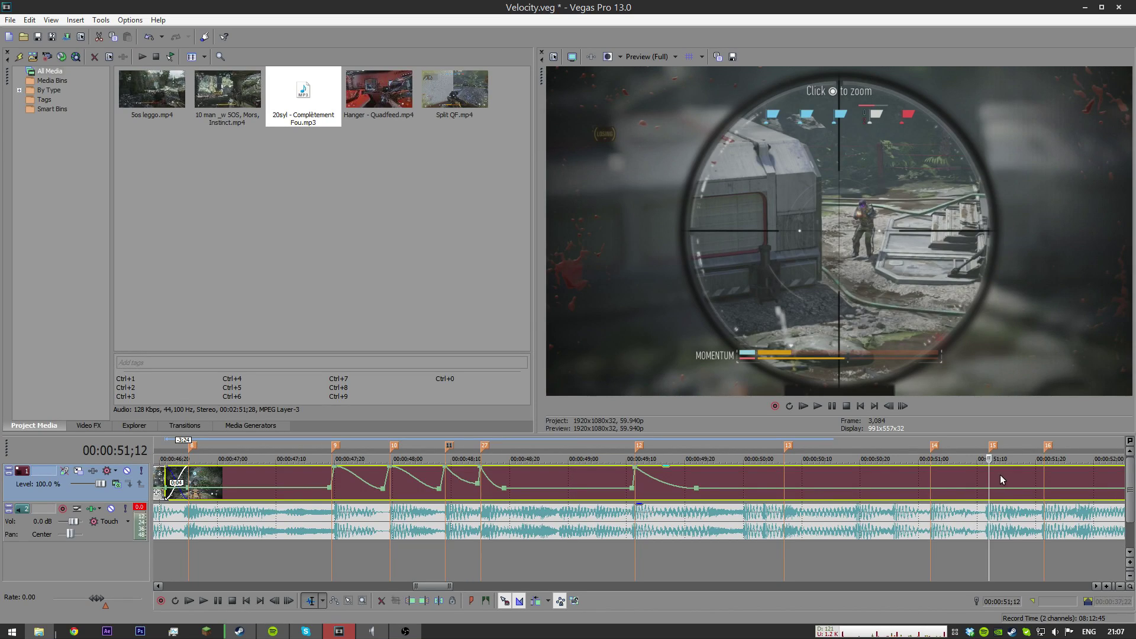
left_click(1000, 477)
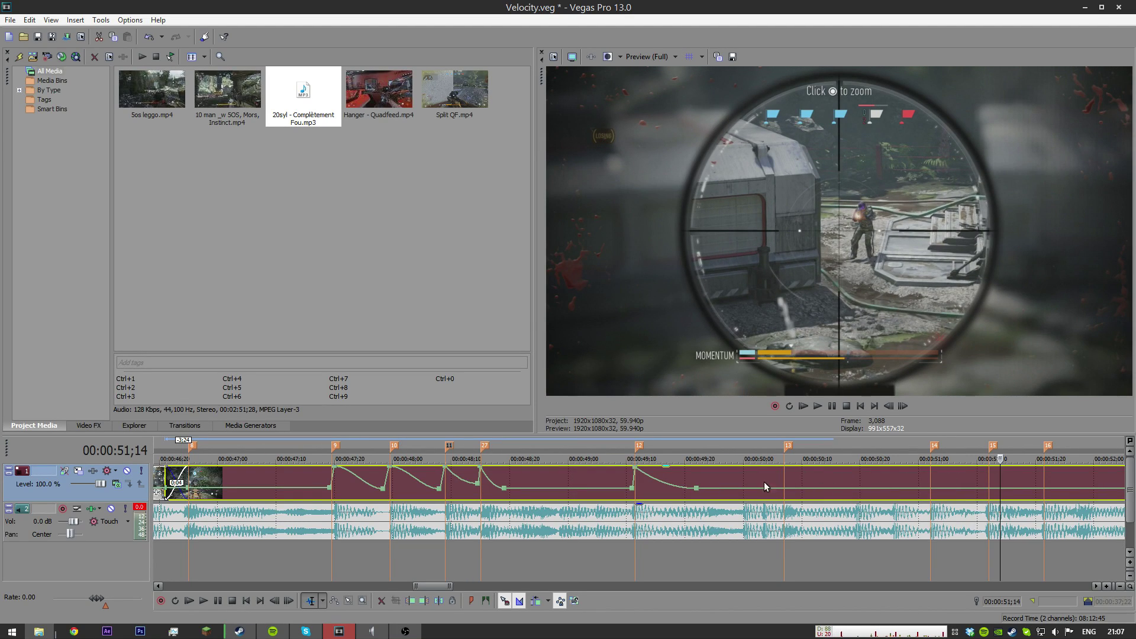
left_click(632, 480)
left_click(629, 483)
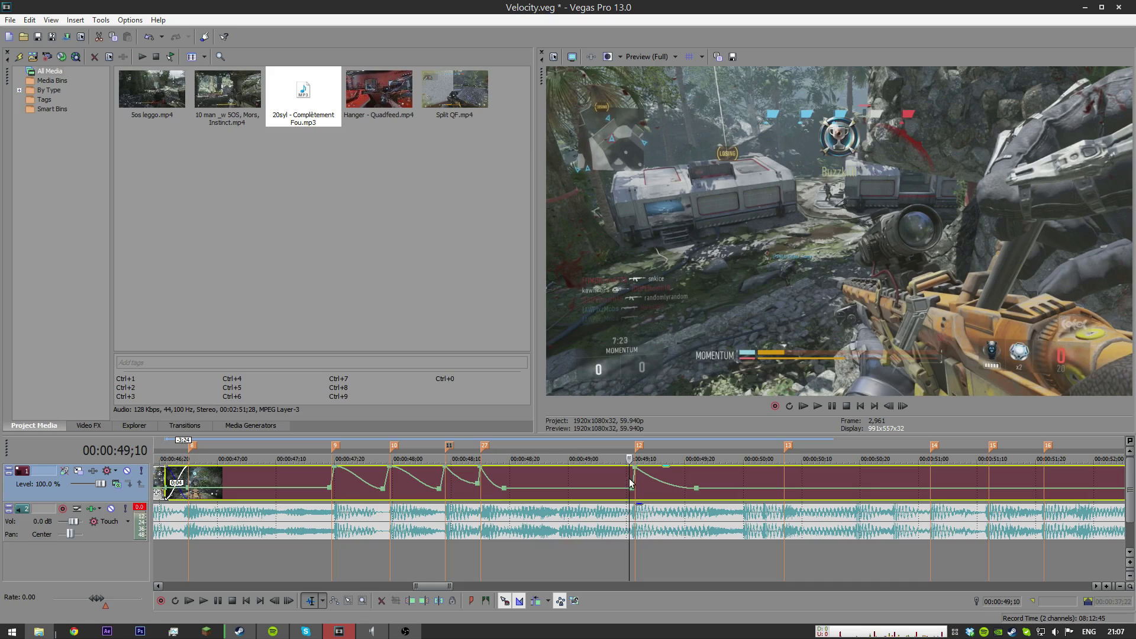
key("space")
left_click(783, 481)
left_click(636, 481)
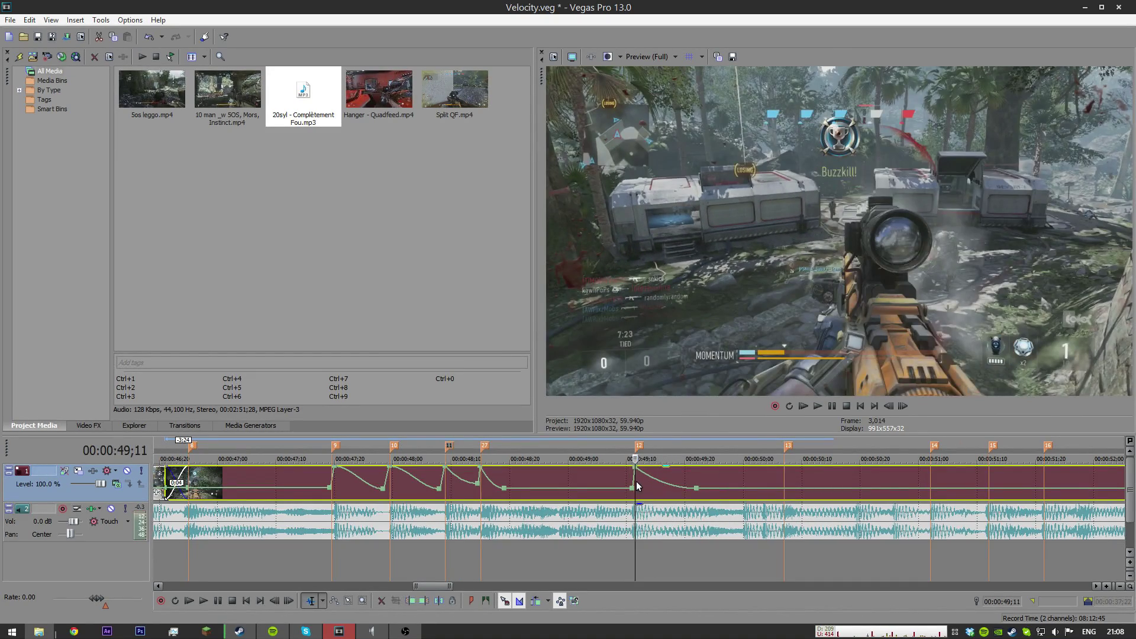
left_click(785, 482)
left_click(637, 477)
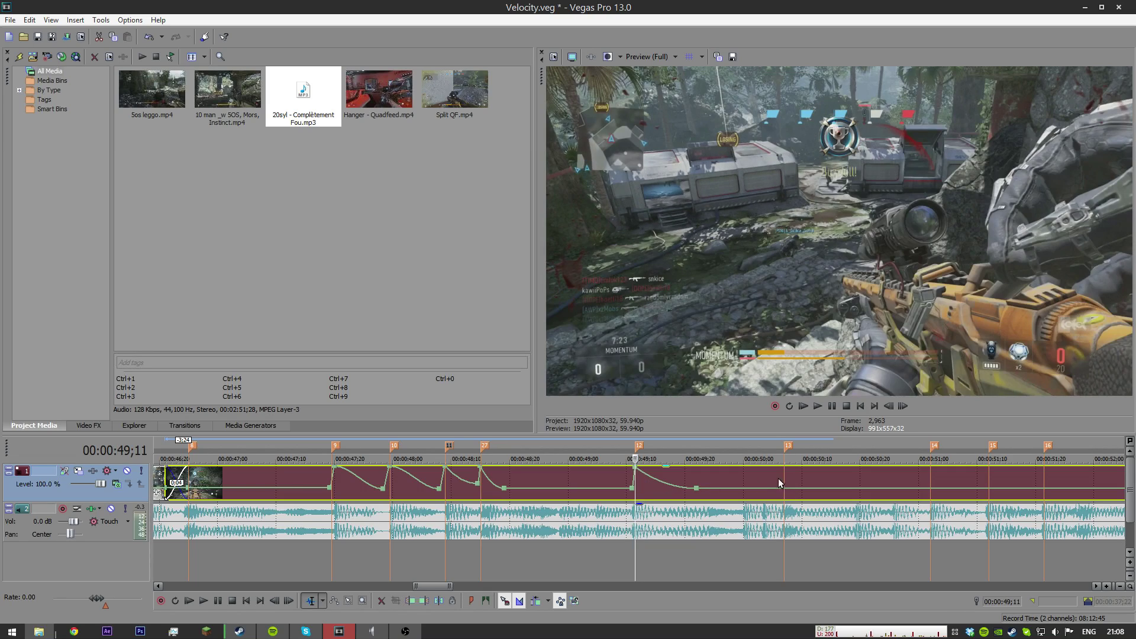
left_click(780, 478)
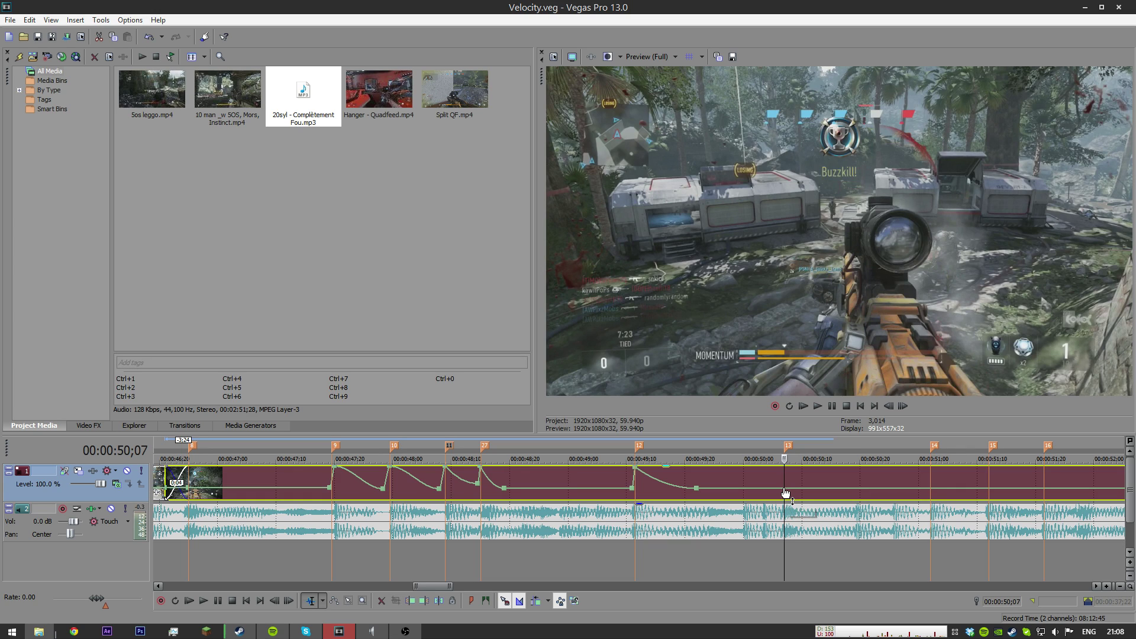
Step: Raise velocity at marker 13 to 300%, reshape the rising curve, and lift the 49;22 point to 72%
left_click_drag(785, 490, 784, 468)
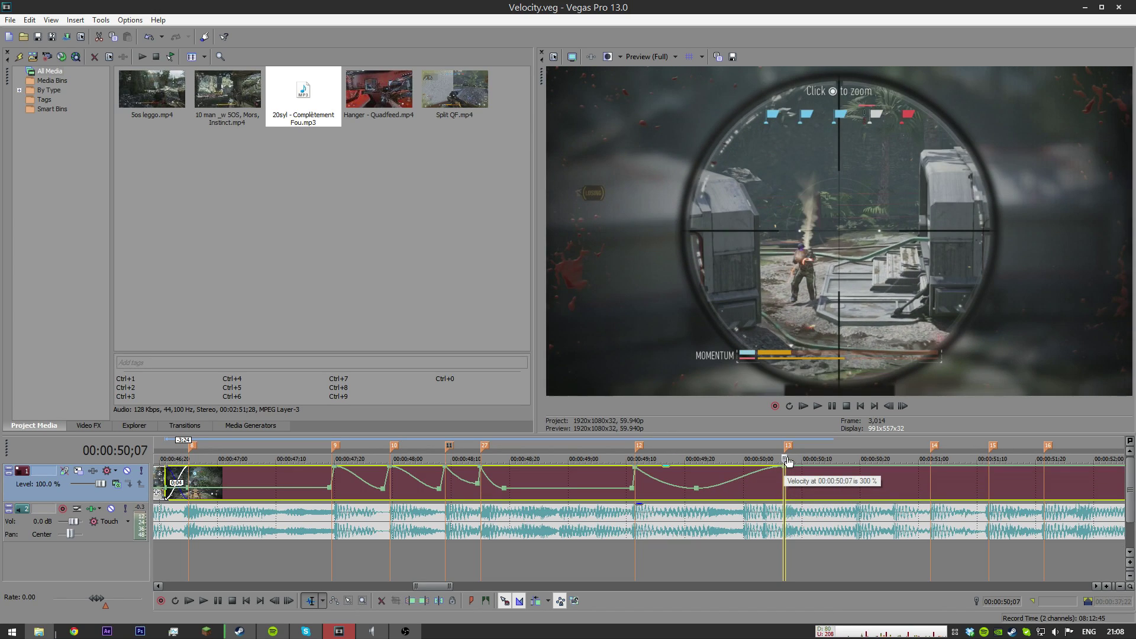
right_click(737, 480)
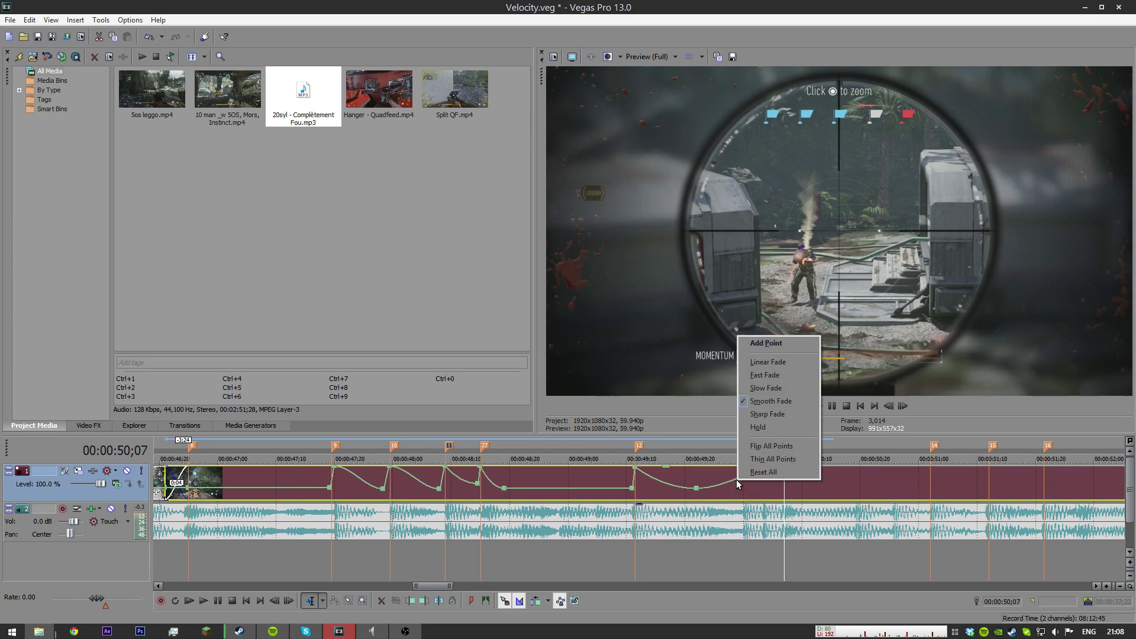
left_click(764, 375)
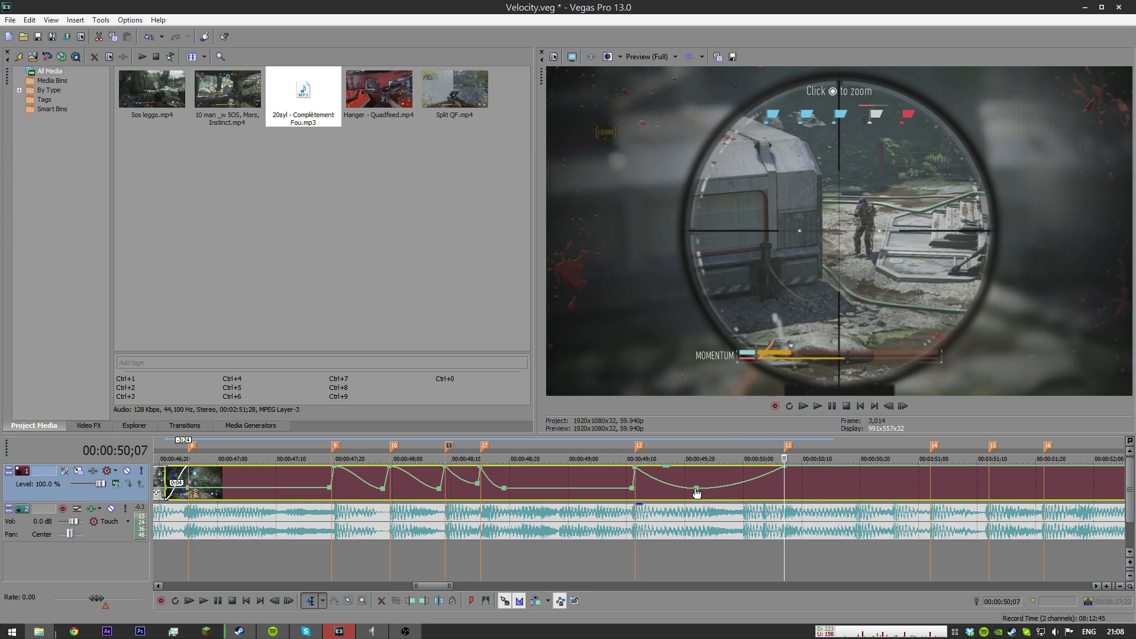
left_click_drag(697, 490, 697, 487)
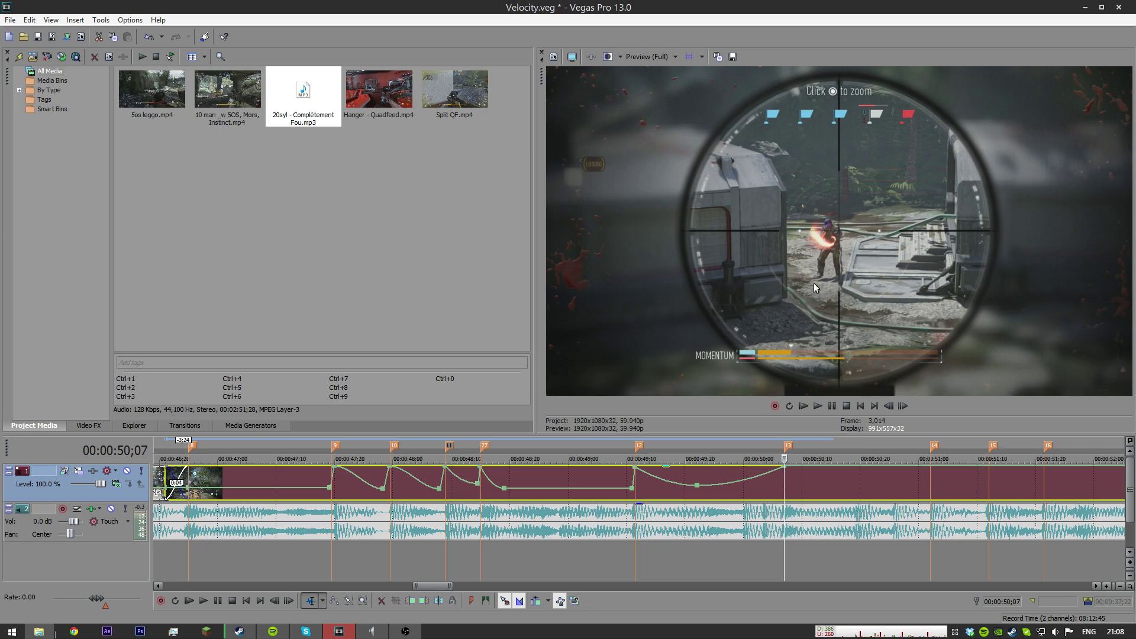
Step: Add a 52% point at 50;17 and set the curve shape after marker 13
double_click(846, 471)
left_click_drag(847, 471, 846, 488)
right_click(841, 489)
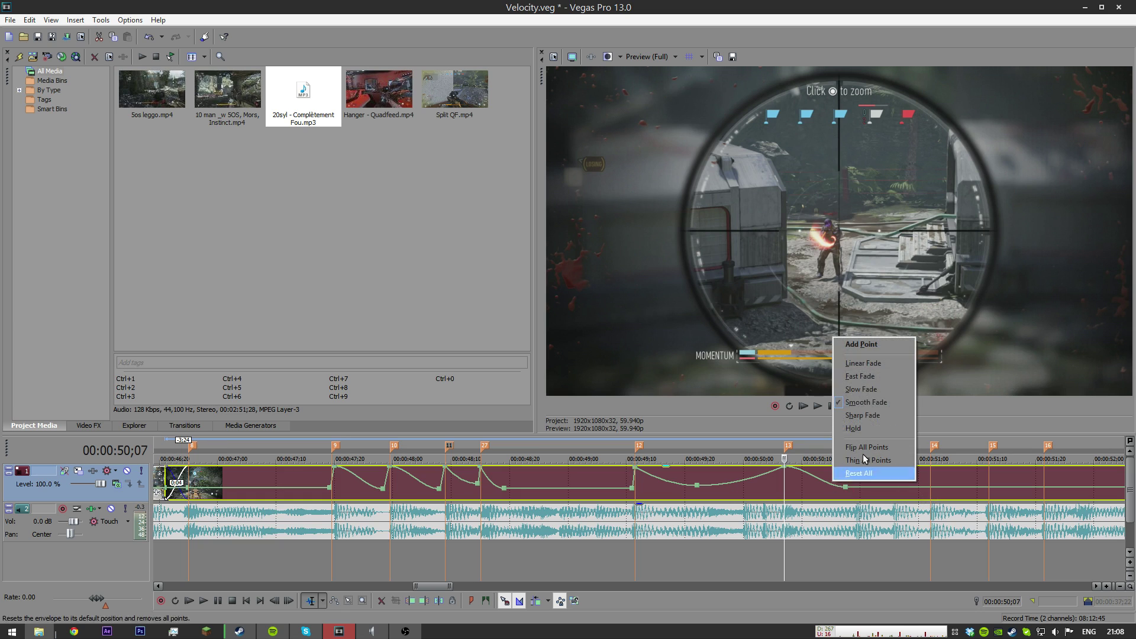
left_click(861, 376)
left_click(605, 481)
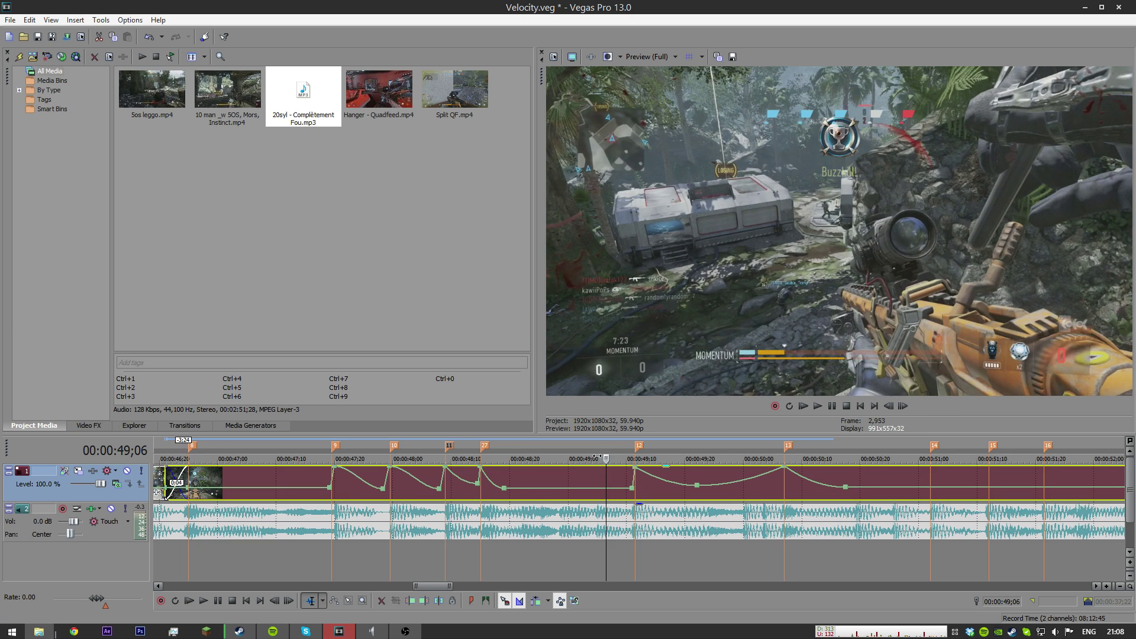
left_click_drag(584, 446, 896, 446)
left_click(561, 478)
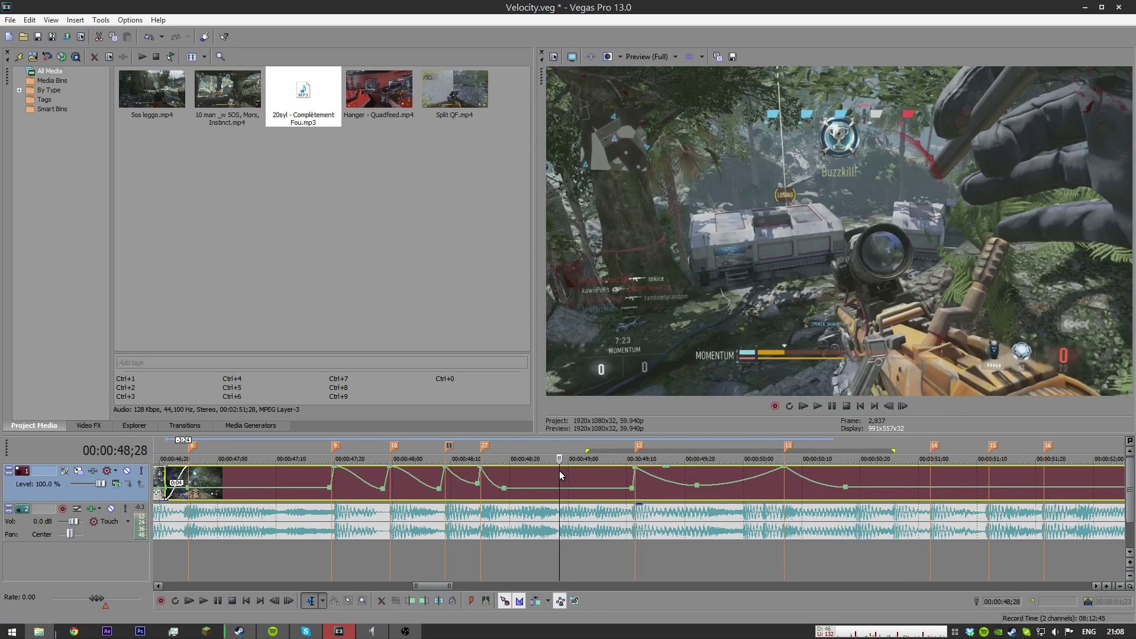
scroll(528, 478, "down", 2)
left_click(489, 483)
key("space")
scroll(489, 482, "up", 1)
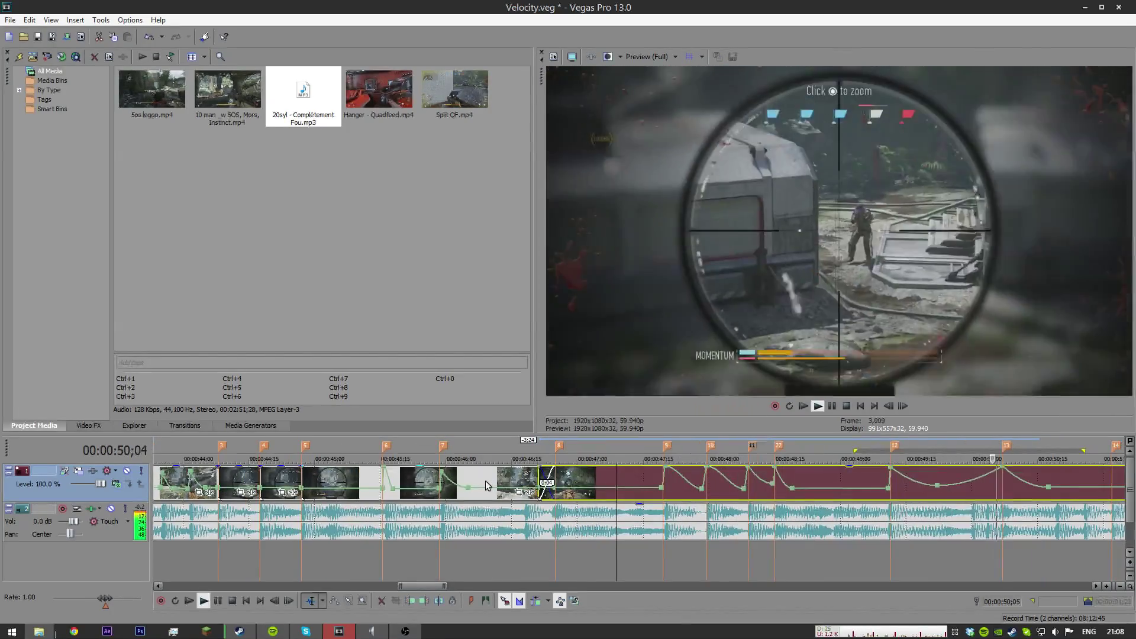
key("space")
key("space")
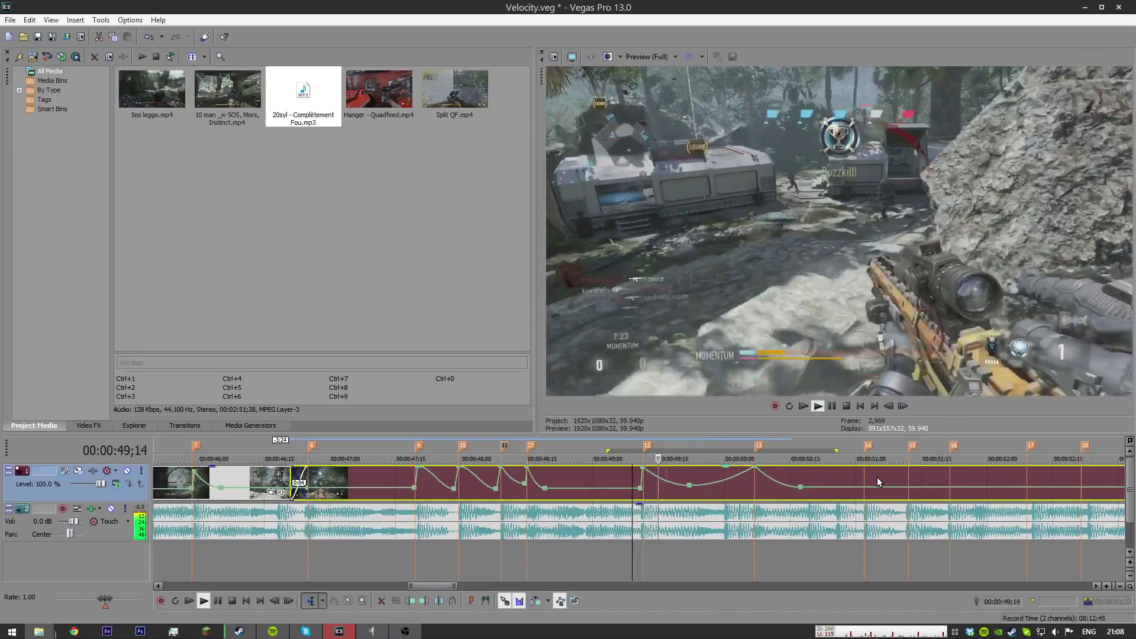
key("space")
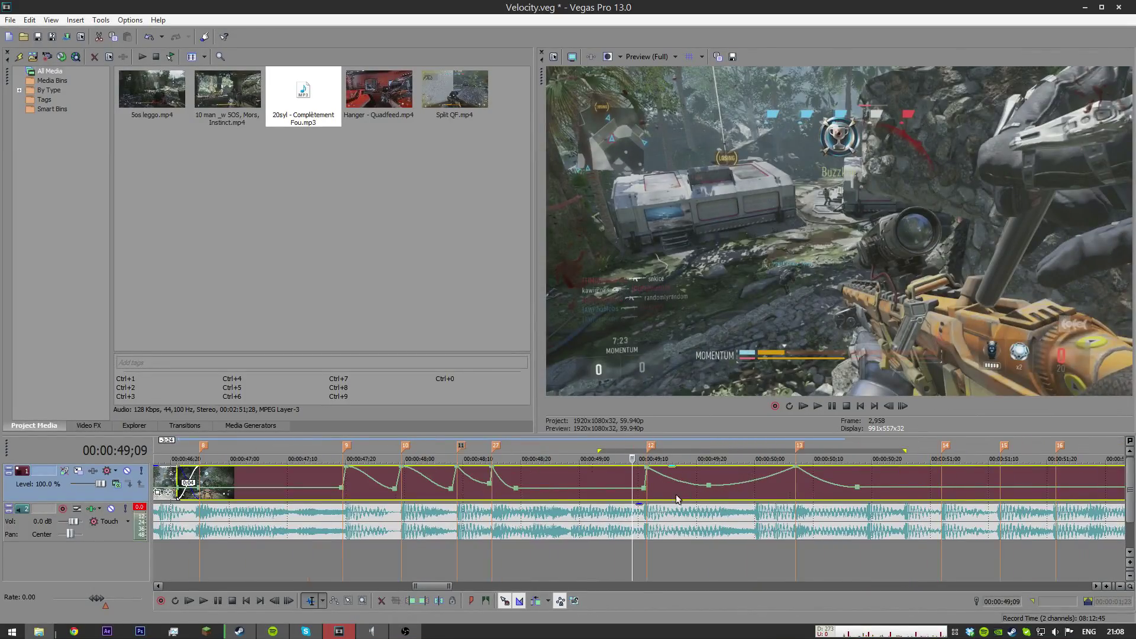
scroll(677, 499, "up", 2)
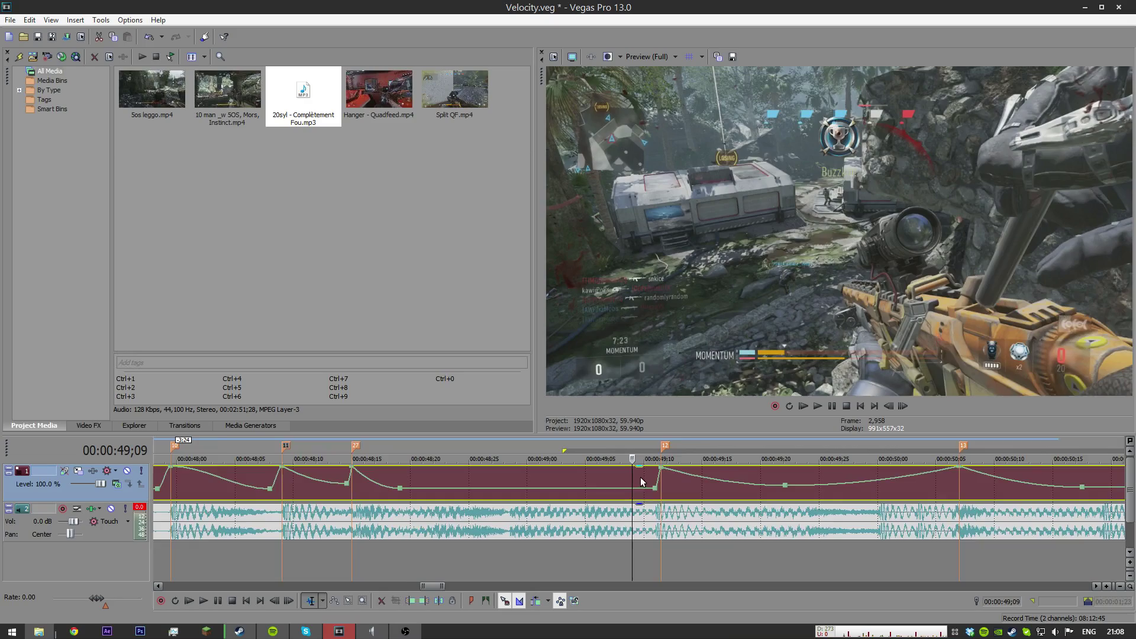
key("space")
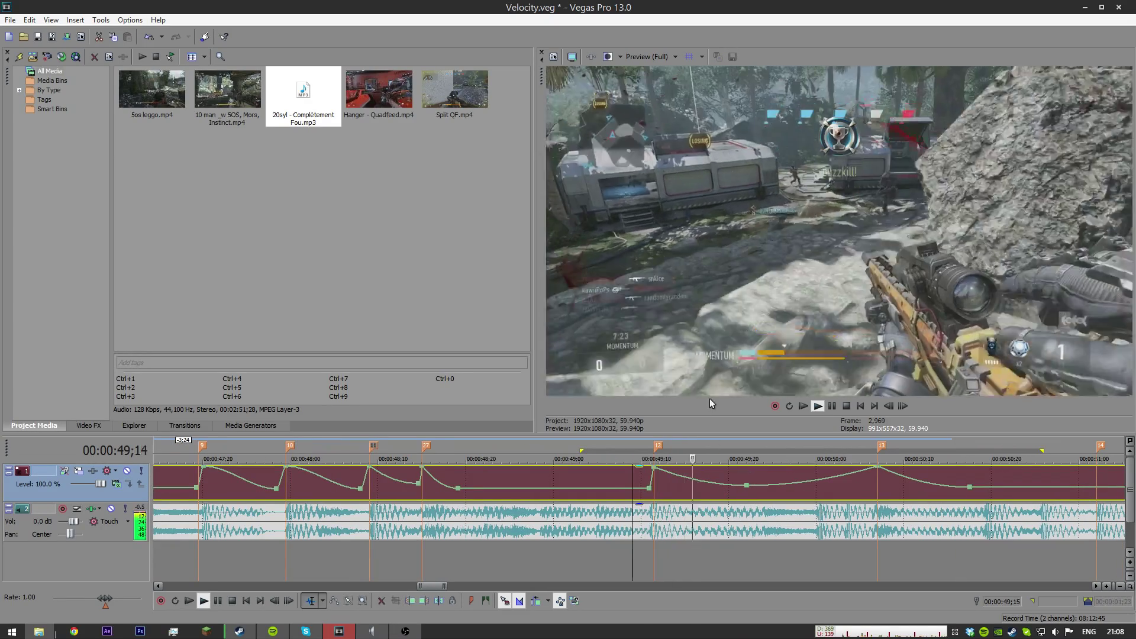
key("space")
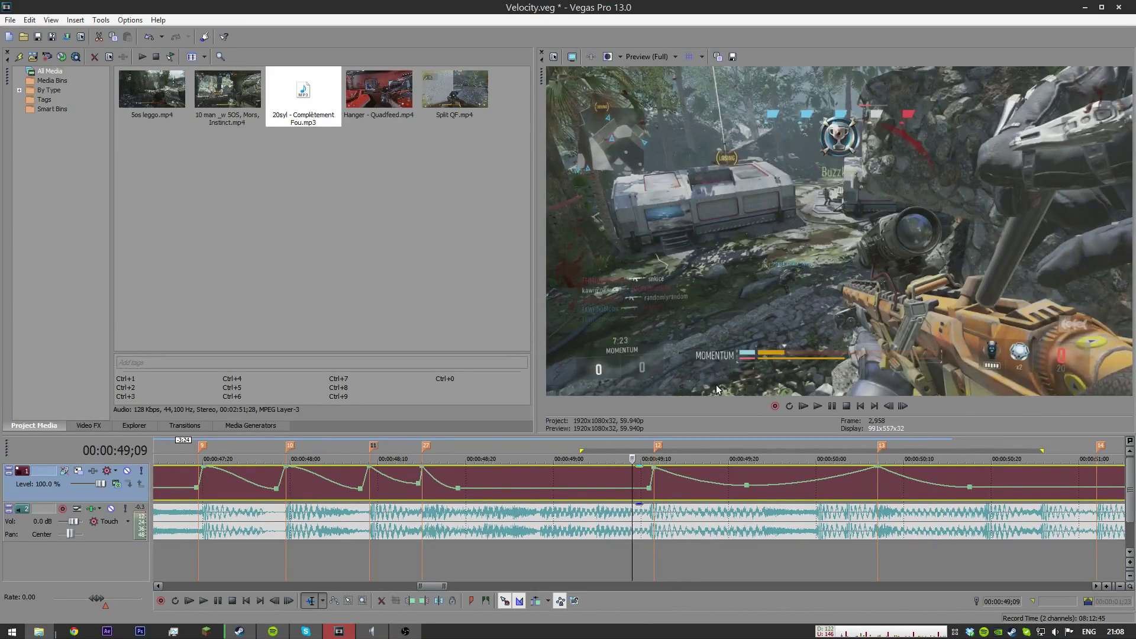
scroll(610, 488, "down", 5)
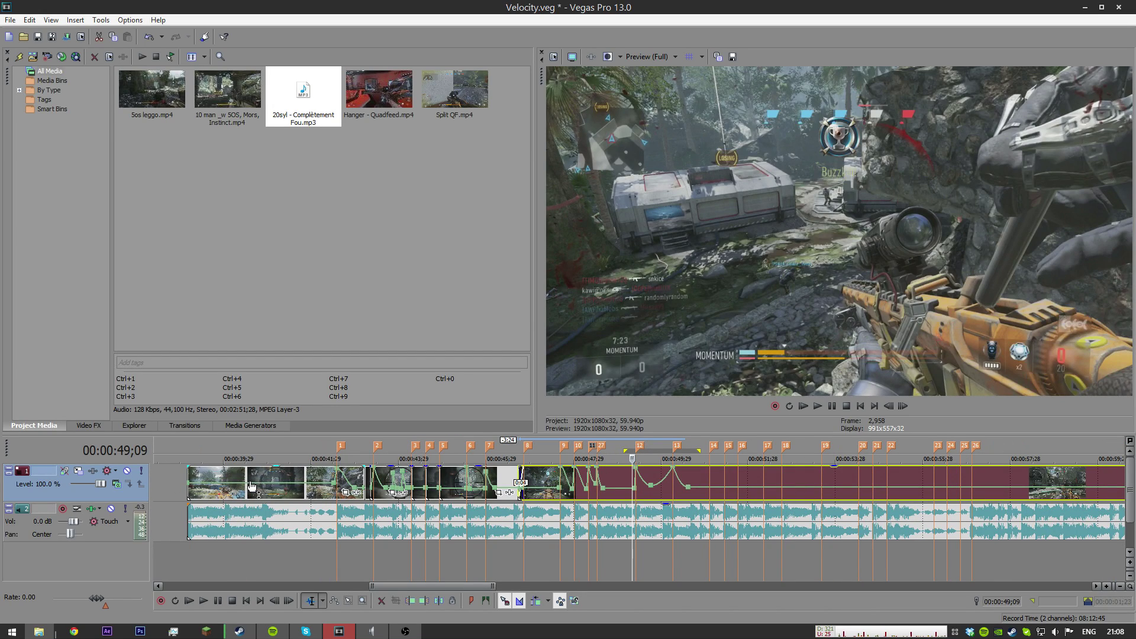
Step: Review the ramped footage at 45;15 and marker 7 at 45;28
scroll(341, 474, "up", 4)
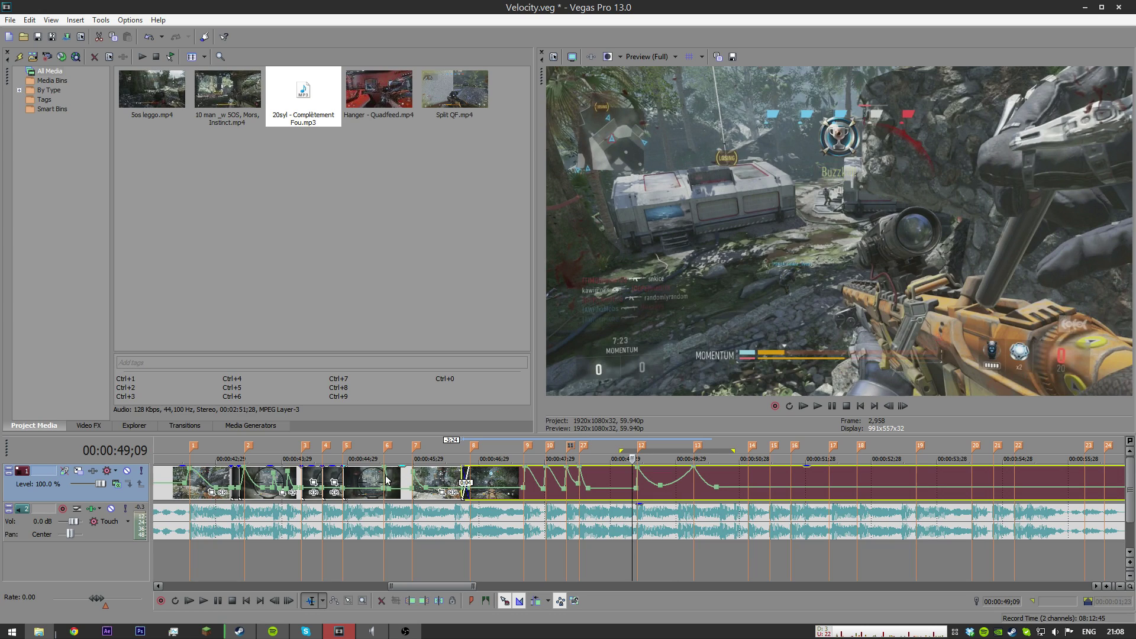
left_click(385, 480)
scroll(415, 478, "up", 8)
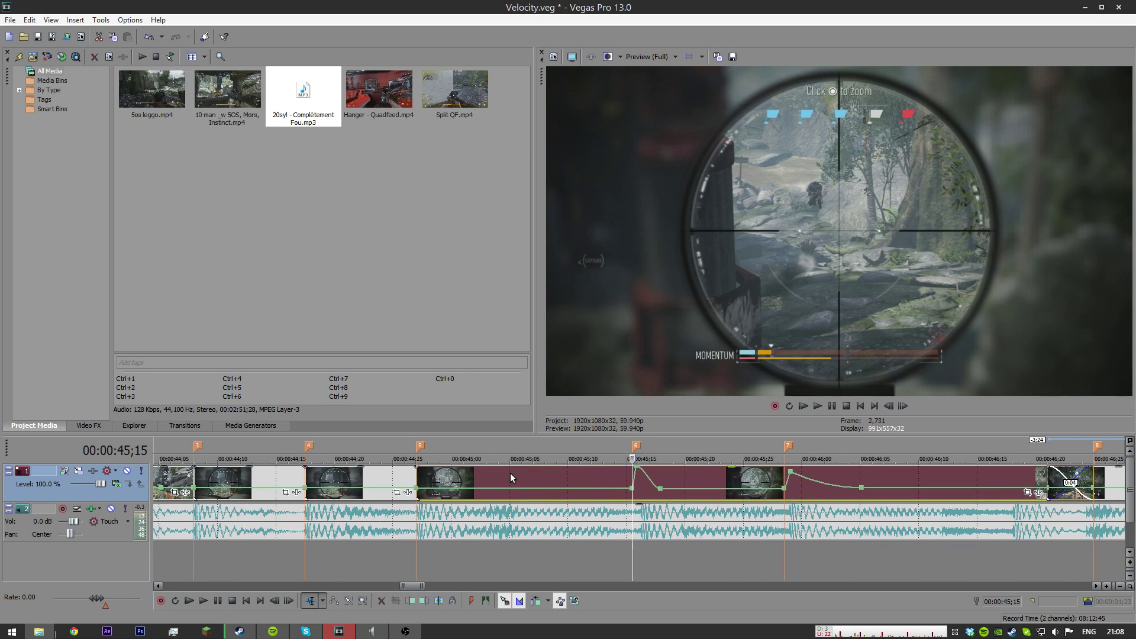
scroll(565, 473, "down", 5)
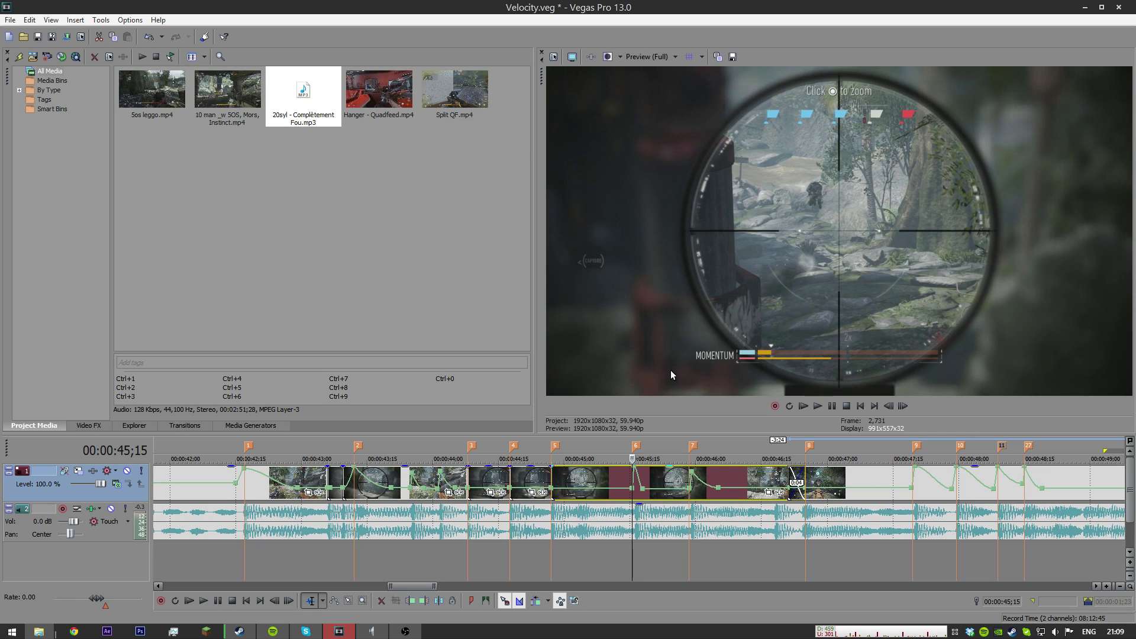
left_click(692, 486)
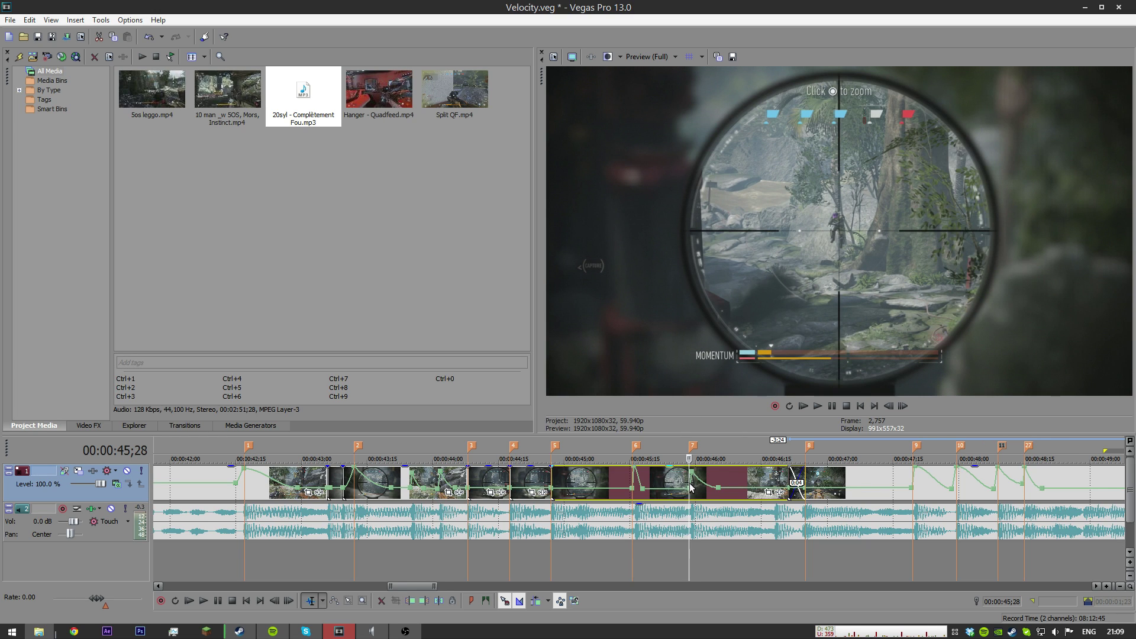
scroll(689, 486, "up", 10)
scroll(662, 489, "down", 6)
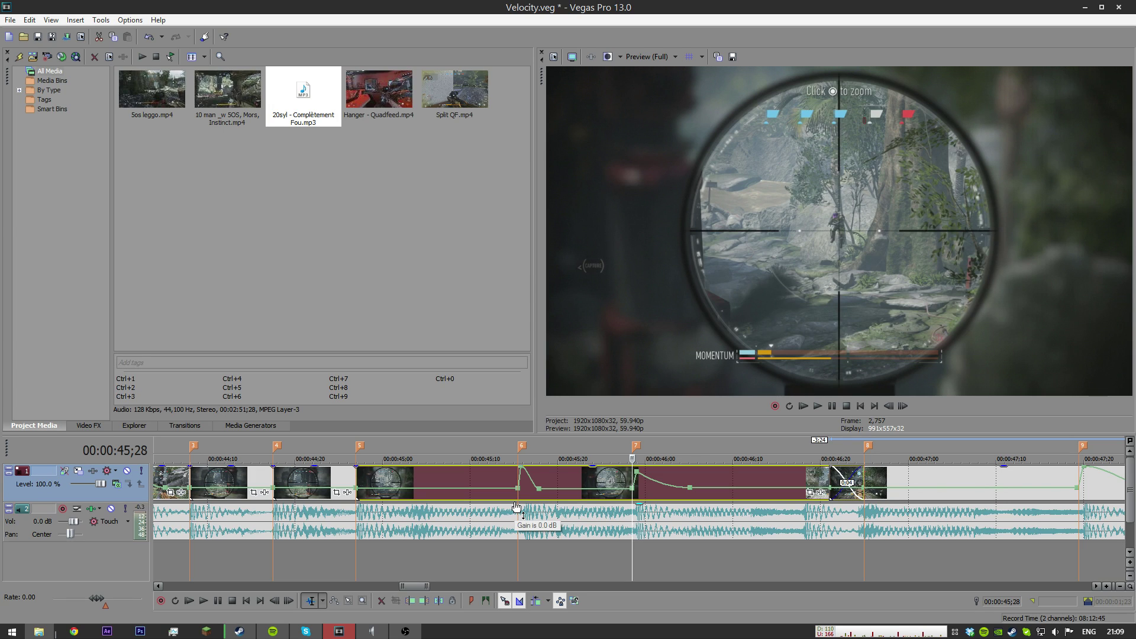
scroll(514, 501, "up", 3)
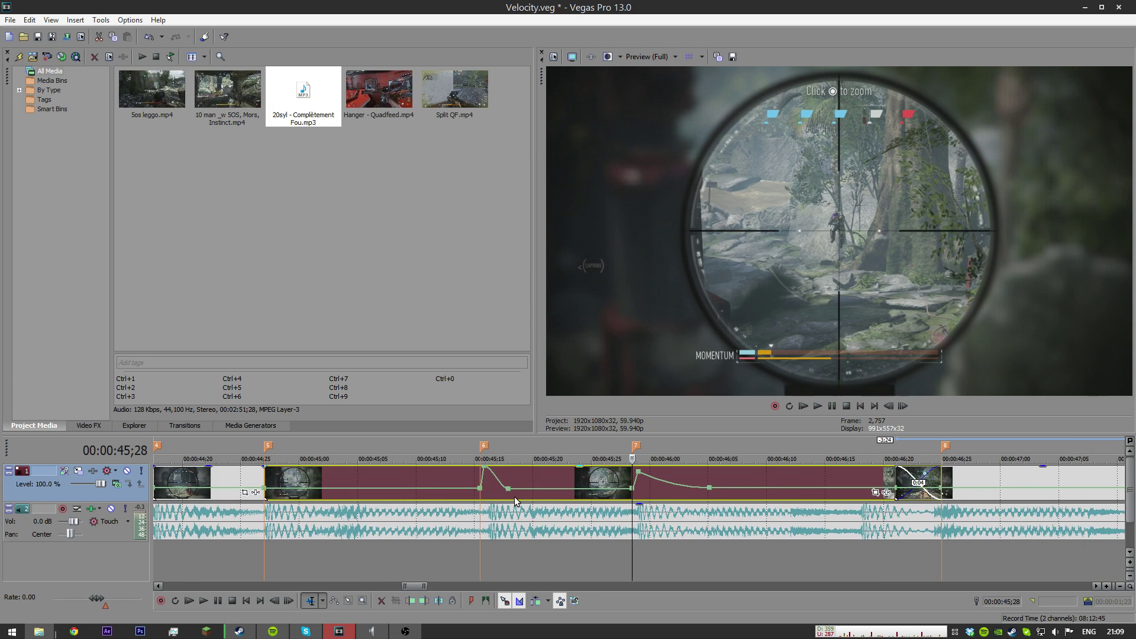
scroll(531, 474, "down", 8)
scroll(503, 496, "up", 3)
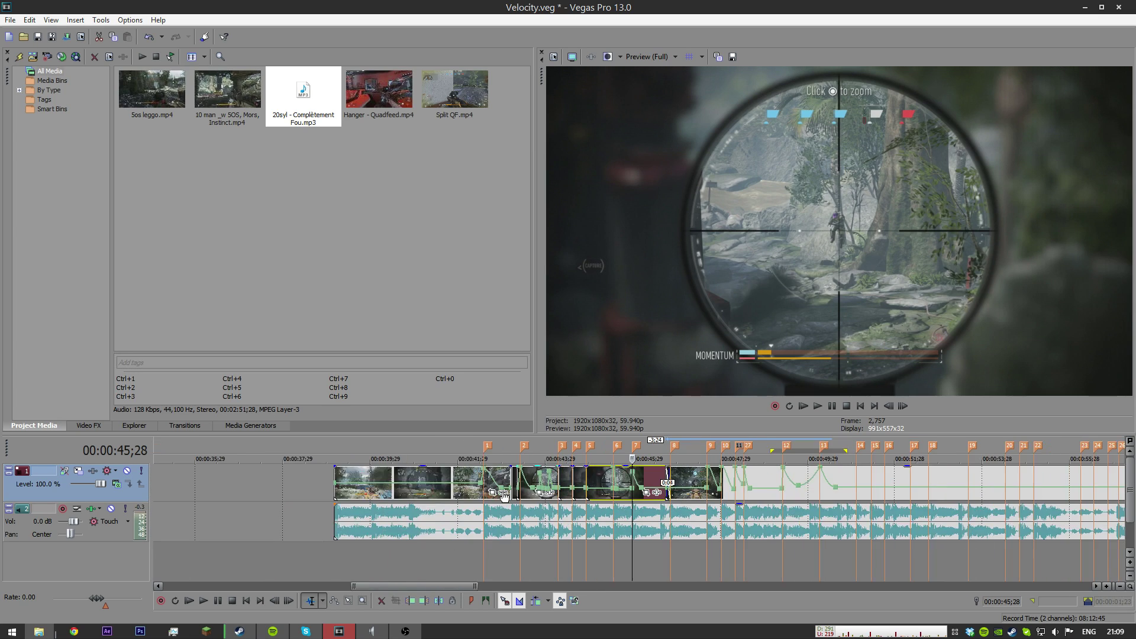
Step: Check frames at 44;18 and 43;12, then scrub the ramped section to 43;05
left_click(451, 484)
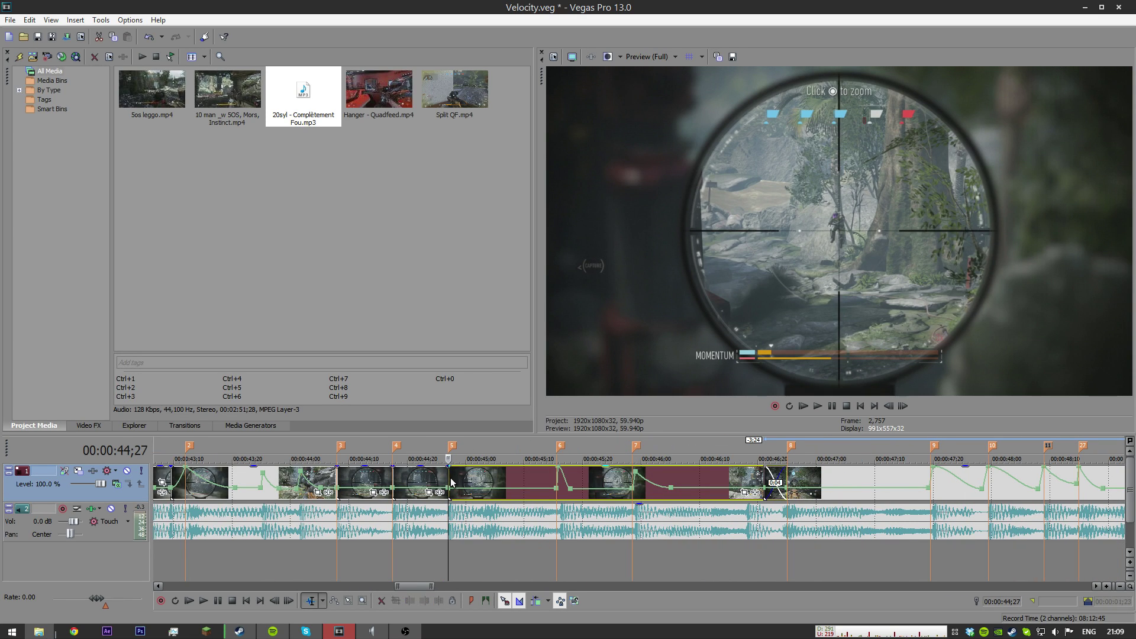
left_click(401, 477)
left_click(334, 475)
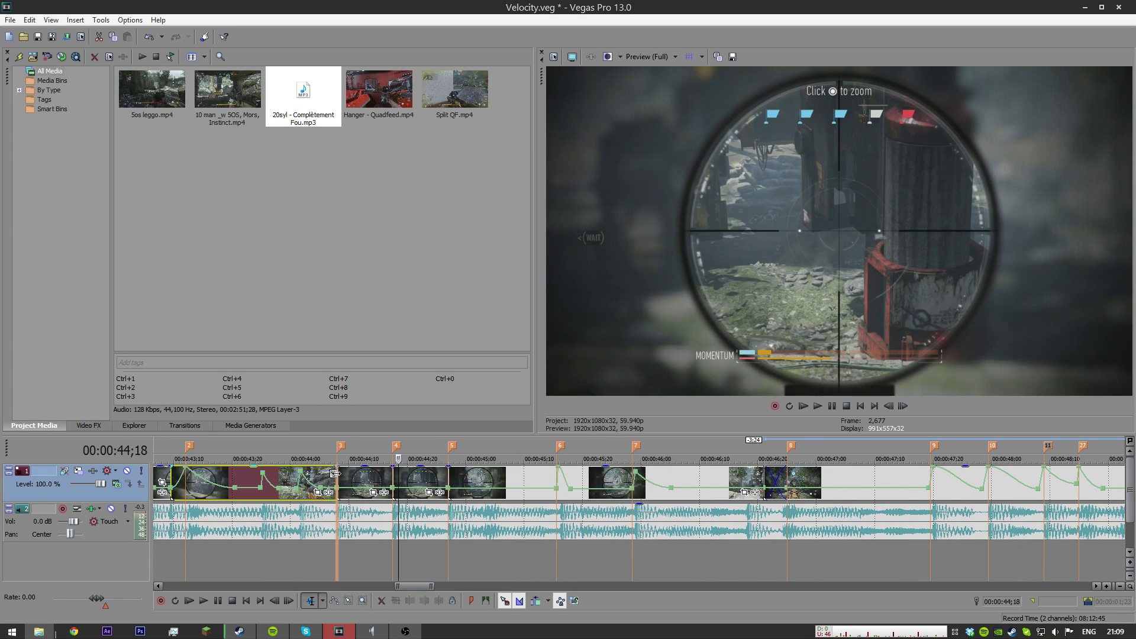
scroll(443, 473, "down", 4)
scroll(453, 468, "up", 5)
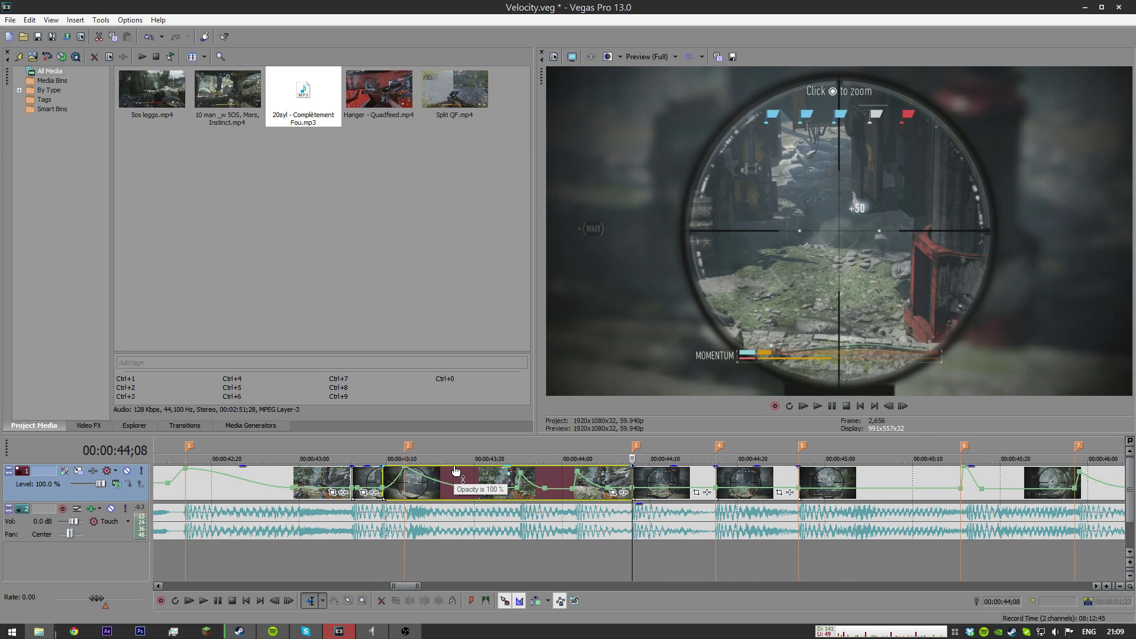
left_click(405, 477)
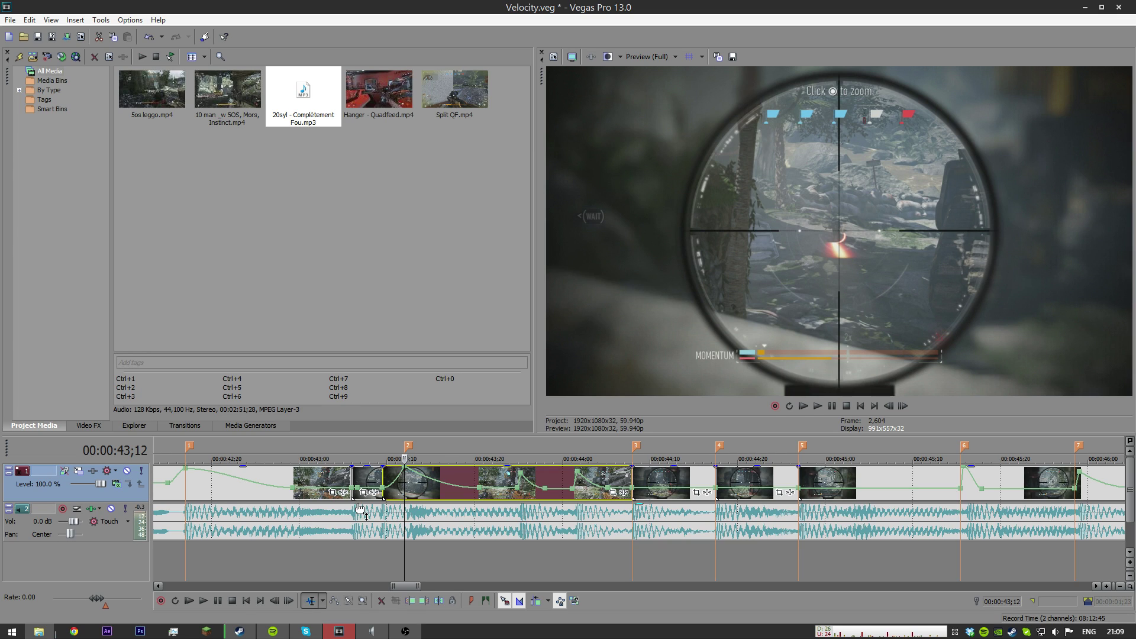
scroll(190, 477, "down", 3)
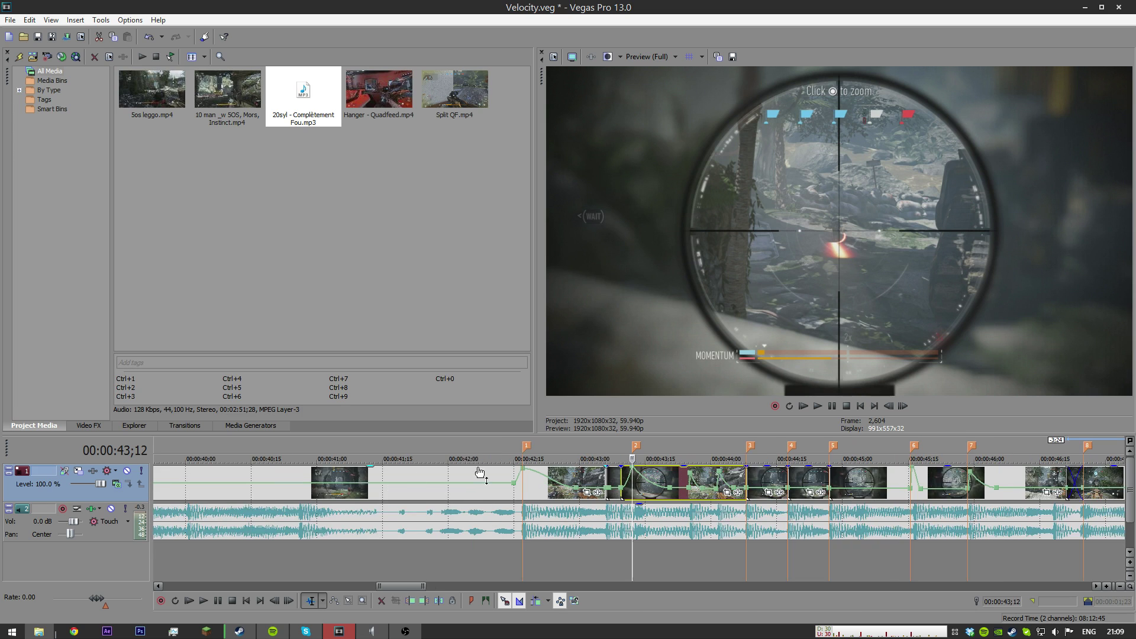
scroll(442, 491, "up", 4)
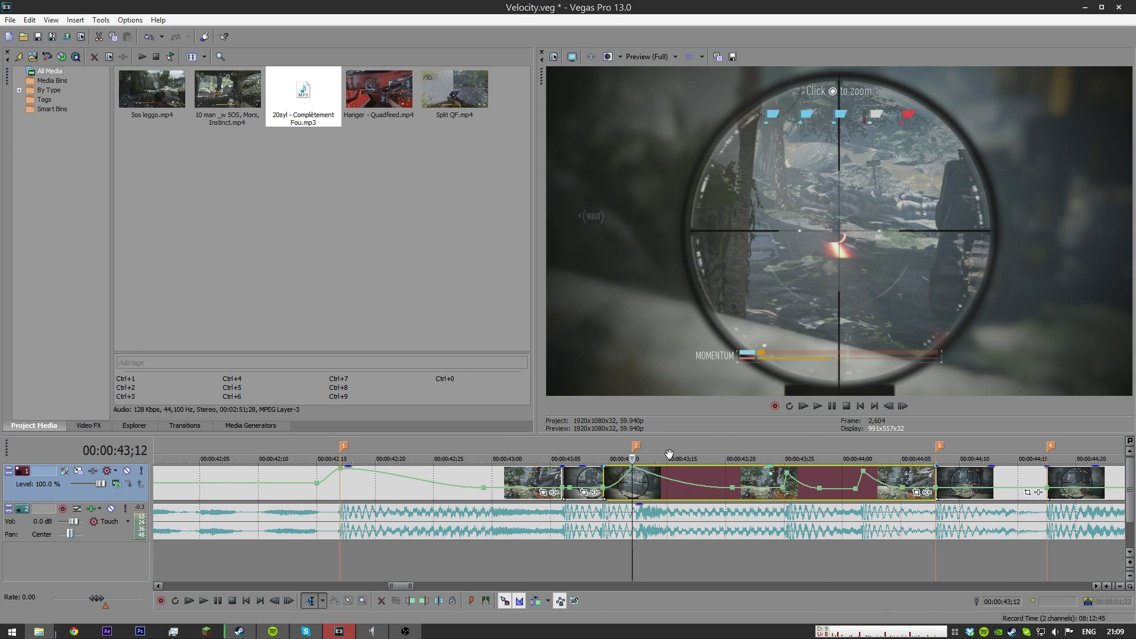
scroll(669, 454, "down", 4)
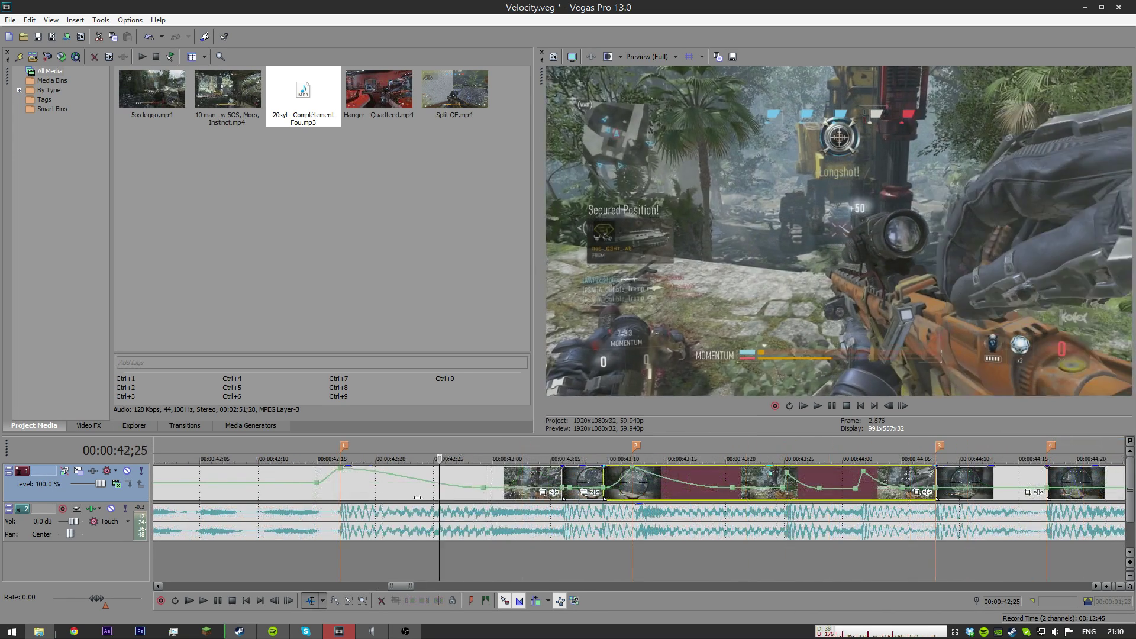
left_click_drag(439, 485, 604, 501)
left_click(556, 494)
Step: Save the Velocity project with Ctrl+S and play from 42;11
key("ctrl+s")
left_click(266, 514)
key("space")
Step: Scrub the footage around 42–43 seconds and select the gameplay event at 50;07
left_click_drag(265, 515, 510, 492)
scroll(773, 456, "down", 2)
scroll(772, 456, "down", 5)
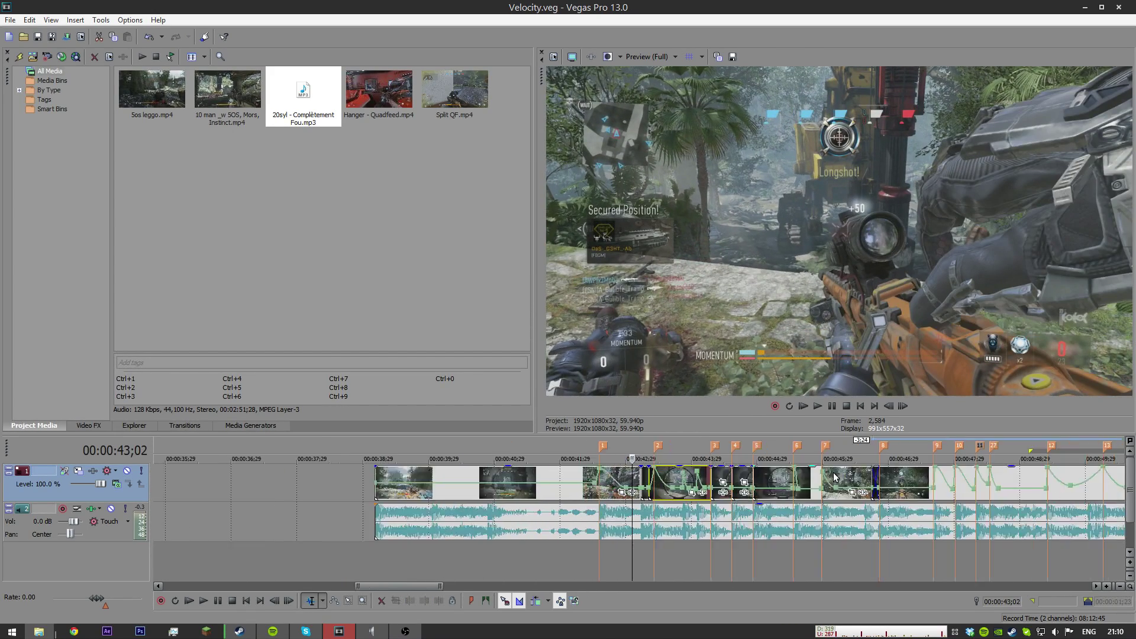
left_click(790, 491)
scroll(790, 491, "up", 5)
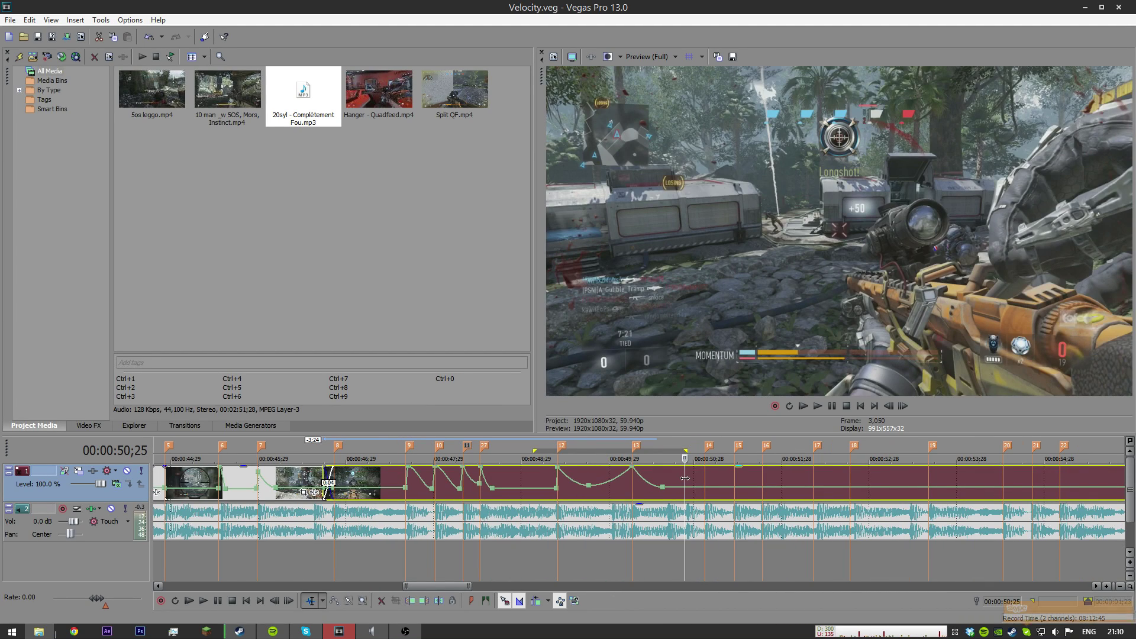
Step: Split the event at 50;07, delete the right part, and drag the end back out to the cursor
key("s")
scroll(729, 478, "up", 4)
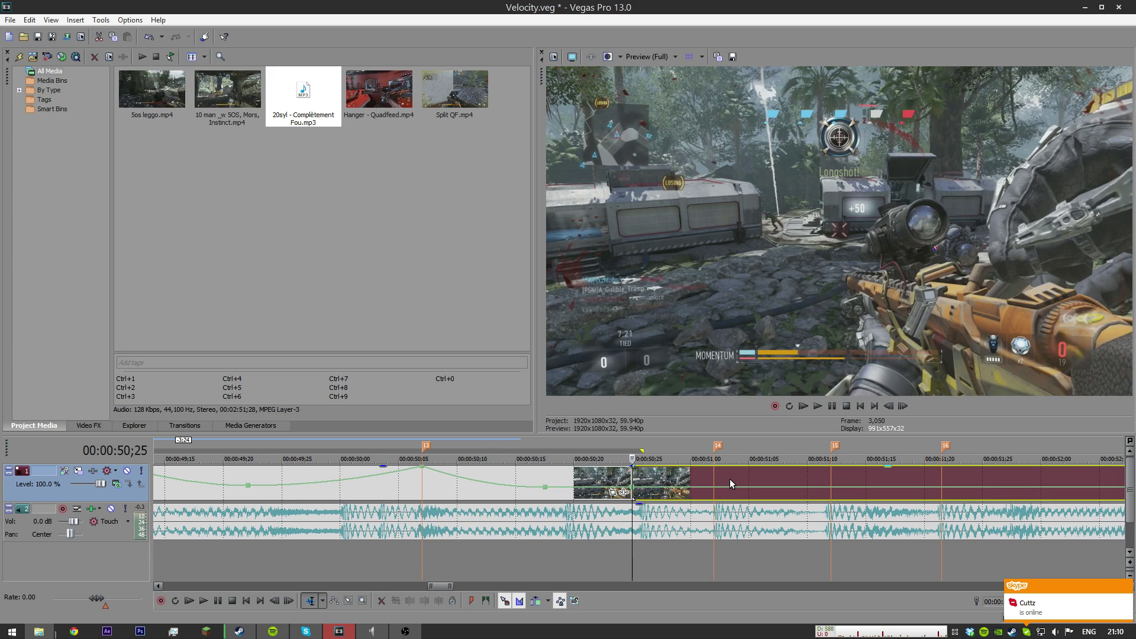
key("Delete")
mouse_move(631, 478)
left_mouse_down()
mouse_move(468, 478)
mouse_move(633, 480)
left_mouse_up()
scroll(636, 480, "down", 5)
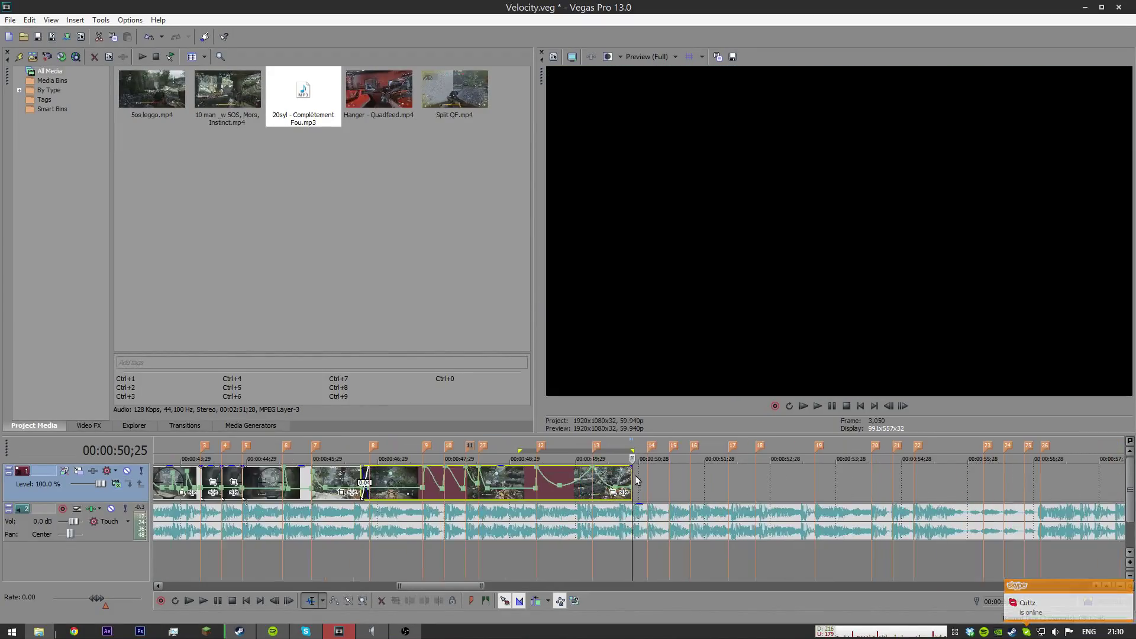
Step: Delete the event piece before 49;06 and test-trim the remaining event's start edge
left_click(524, 482)
scroll(533, 482, "up", 4)
scroll(590, 483, "up", 1)
left_click(589, 484)
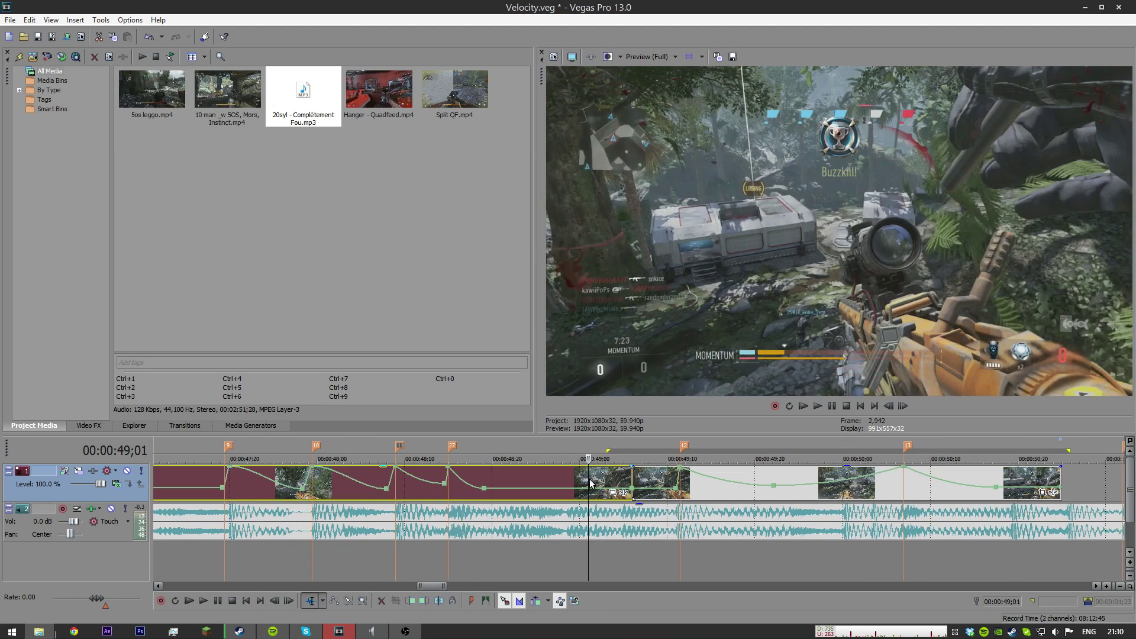
key("Delete")
left_click(632, 483)
left_click_drag(632, 483, 596, 509)
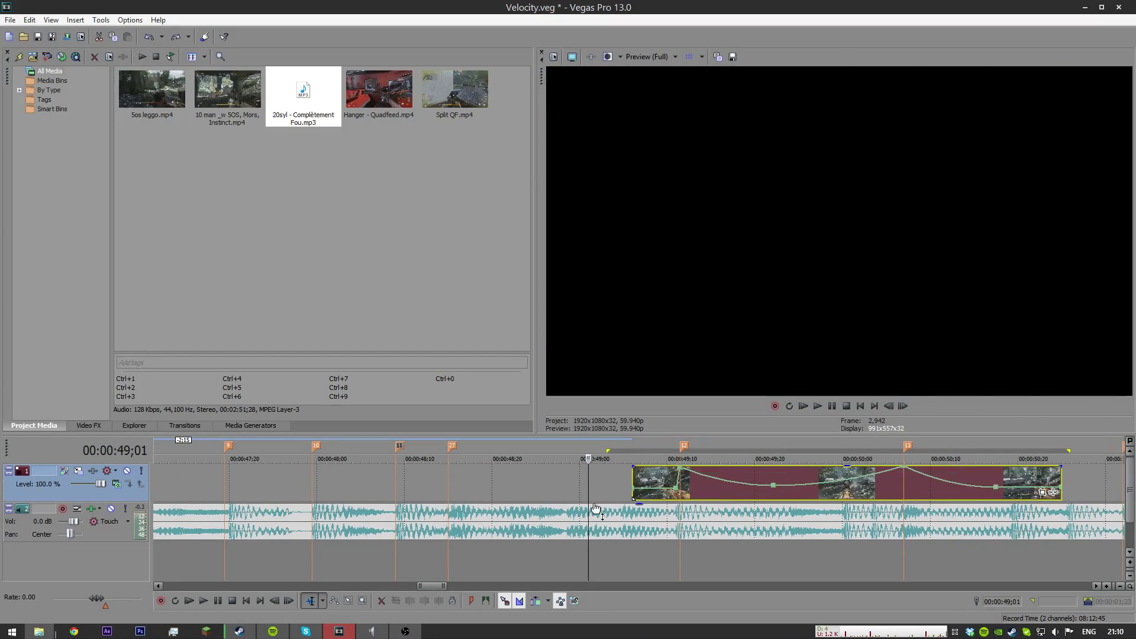
left_click(635, 480)
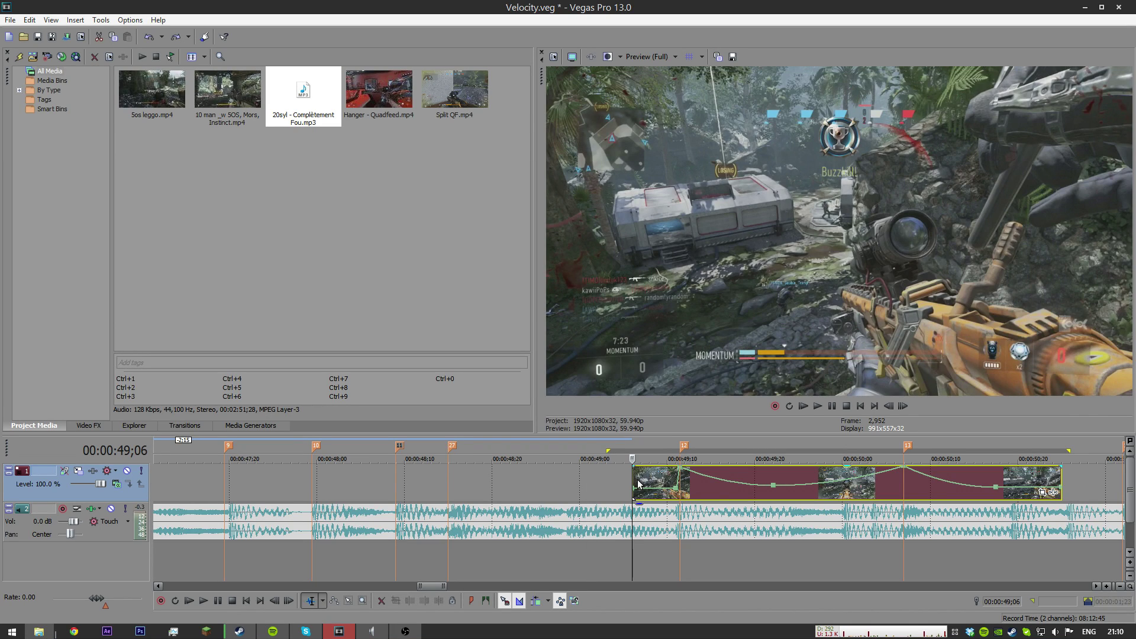
Step: Extend the remaining event's start leftward over the empty gap and play it back
scroll(640, 484, "up", 5)
left_click(656, 477)
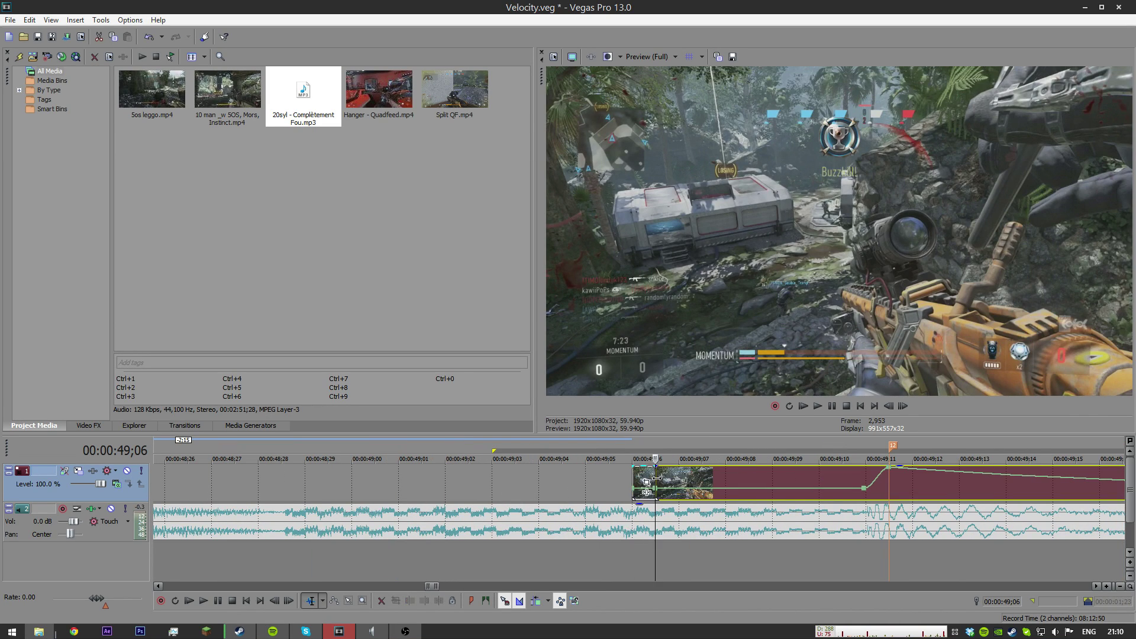
scroll(648, 480, "down", 5)
left_click_drag(630, 480, 291, 480)
key("space")
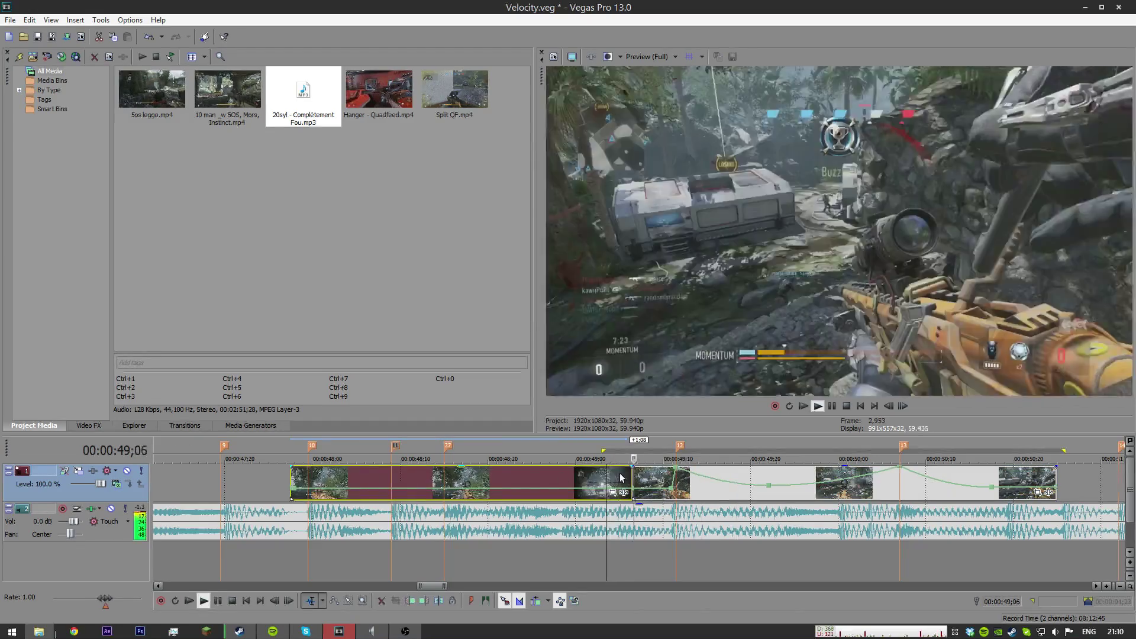
key("space")
Step: Raise the velocity envelope point at the 49;06 cut slightly, to about 114%
left_click(624, 479)
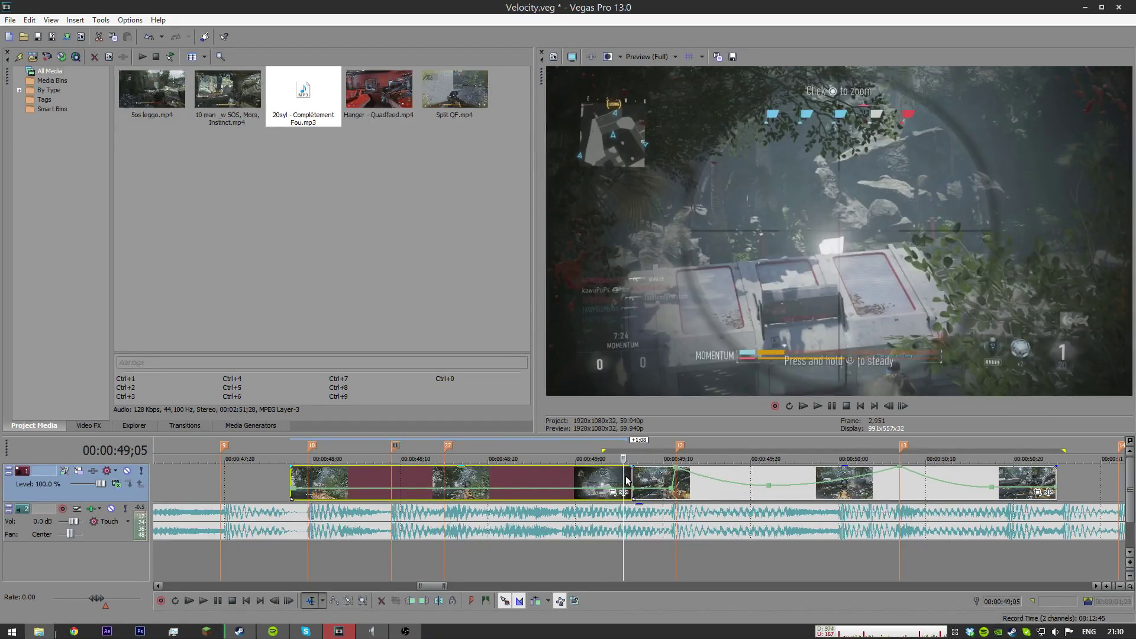
key("Left")
key("Left")
key("Left")
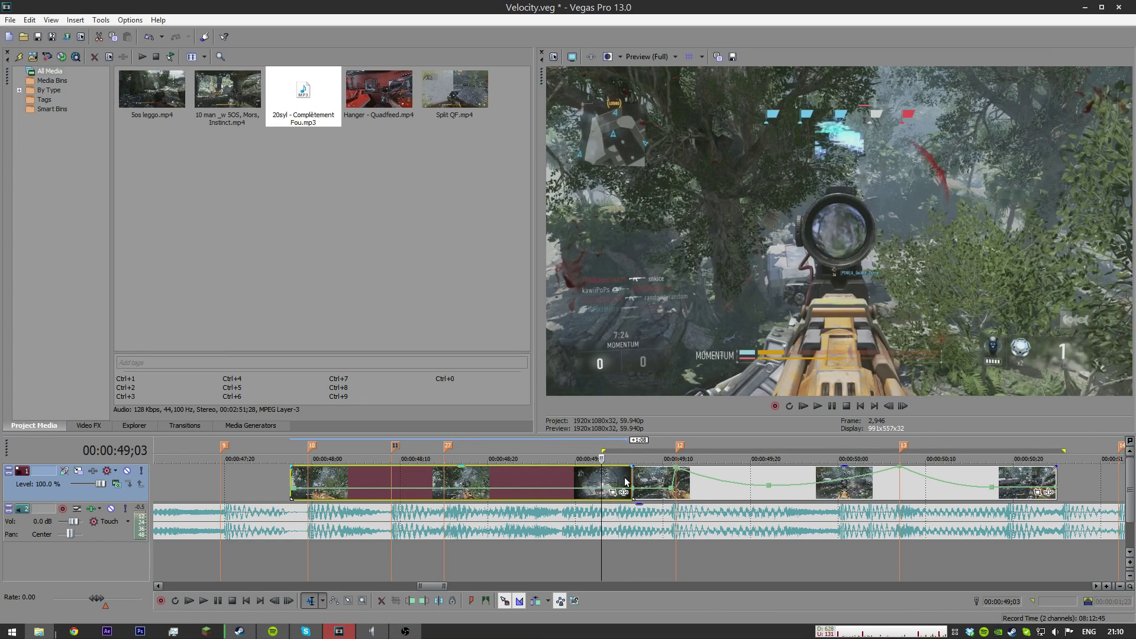
key("Right")
key("Right")
key("Right")
key("Right")
key("Right")
key("Right")
key("Right")
scroll(631, 483, "up", 2)
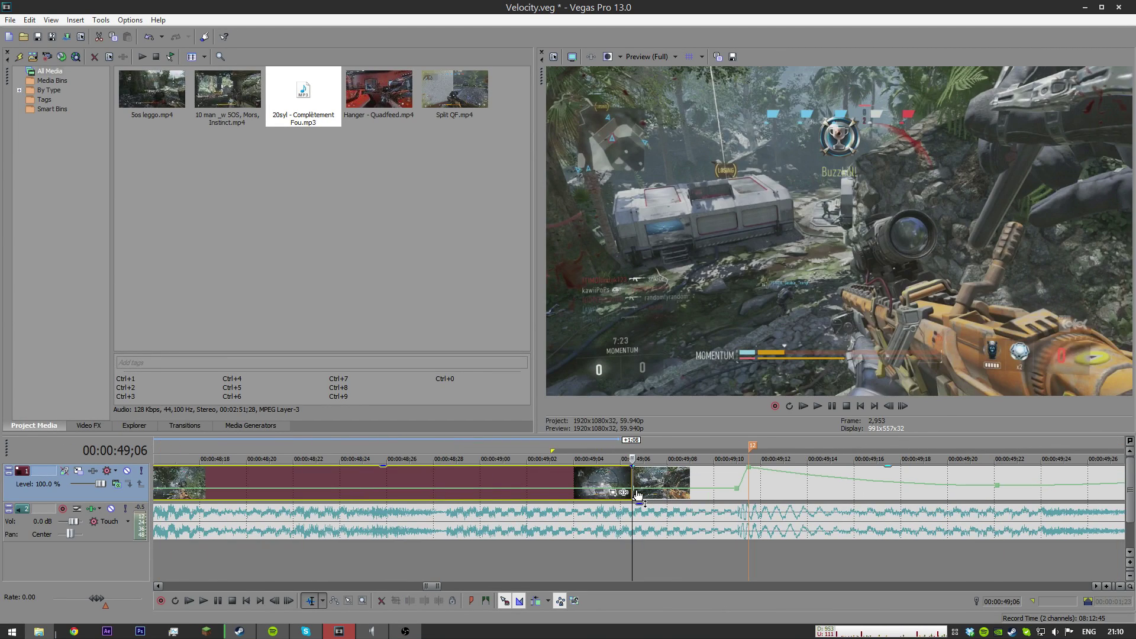
key("Left")
left_click_drag(630, 488, 631, 484)
key("Right")
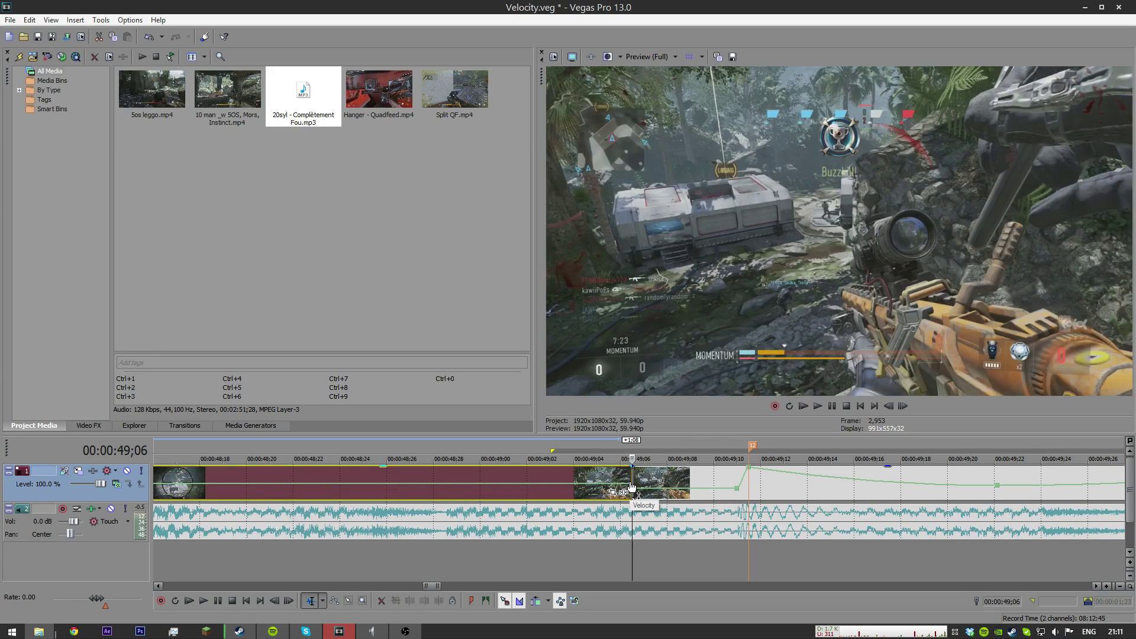
key("Left")
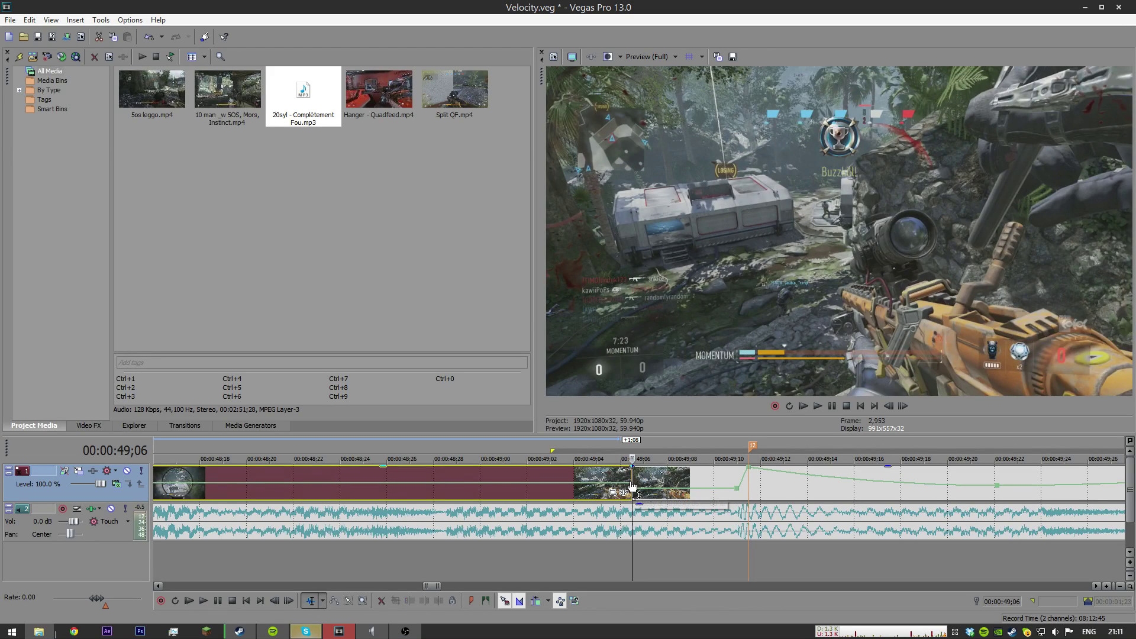
key("Left")
key("Left")
key("Right")
key("Right")
key("Right")
key("Right")
key("Right")
key("Right")
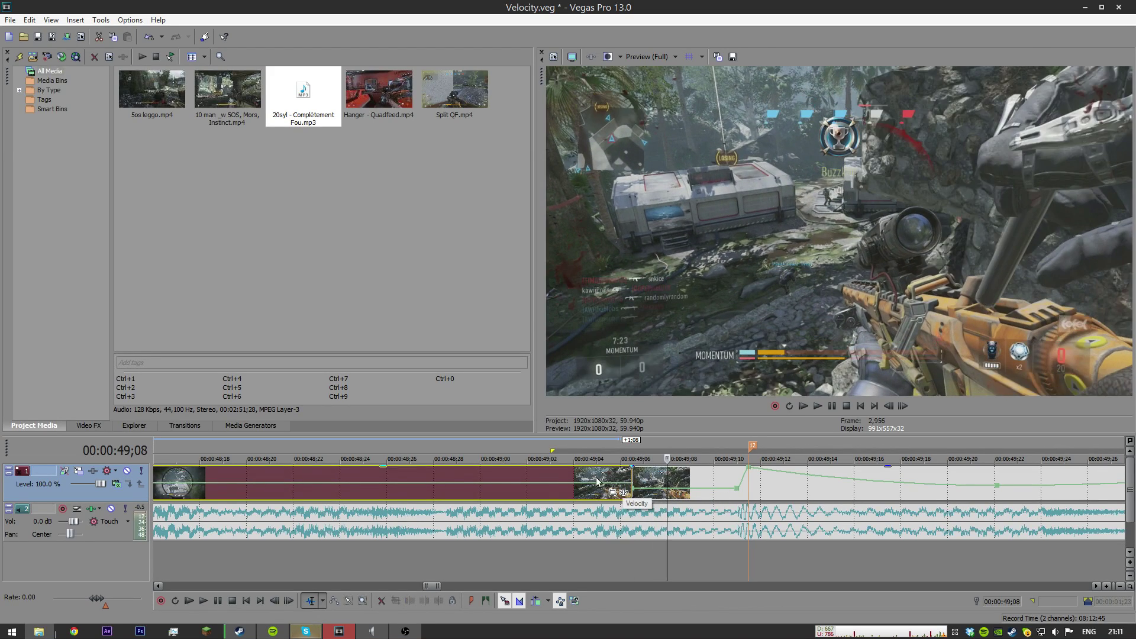
Step: Play the result from 49;00, then zoom the timeline out to show all clips
left_click(474, 477)
key("space")
key("space")
key("space")
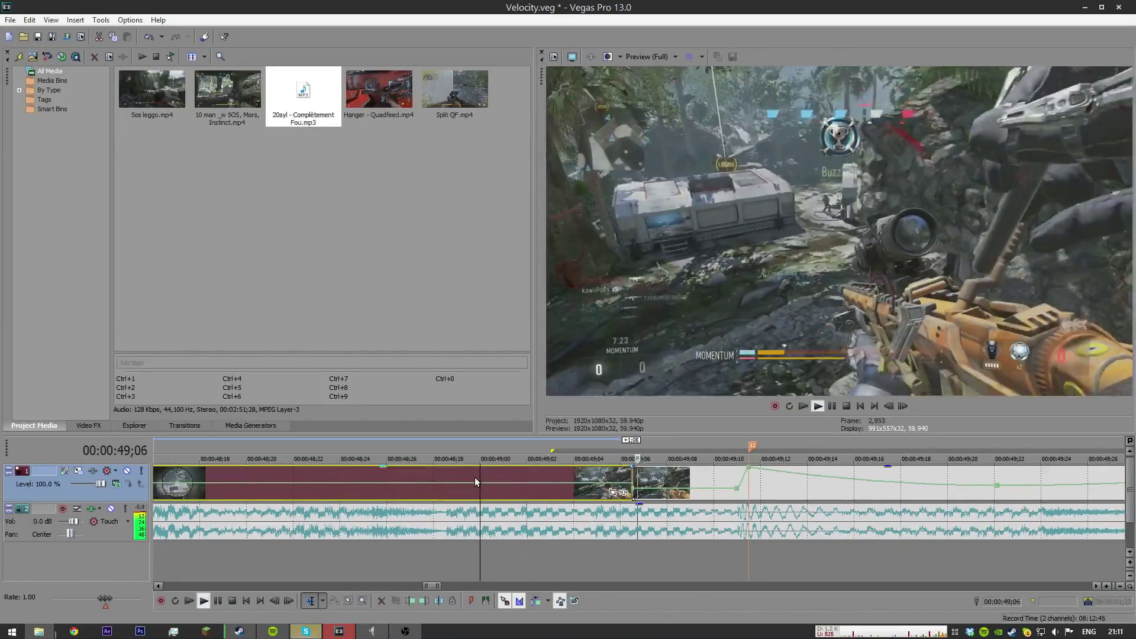
key("space")
scroll(475, 477, "up", 1)
key("Down")
key("Down")
key("Down")
key("Down")
key("Down")
key("Down")
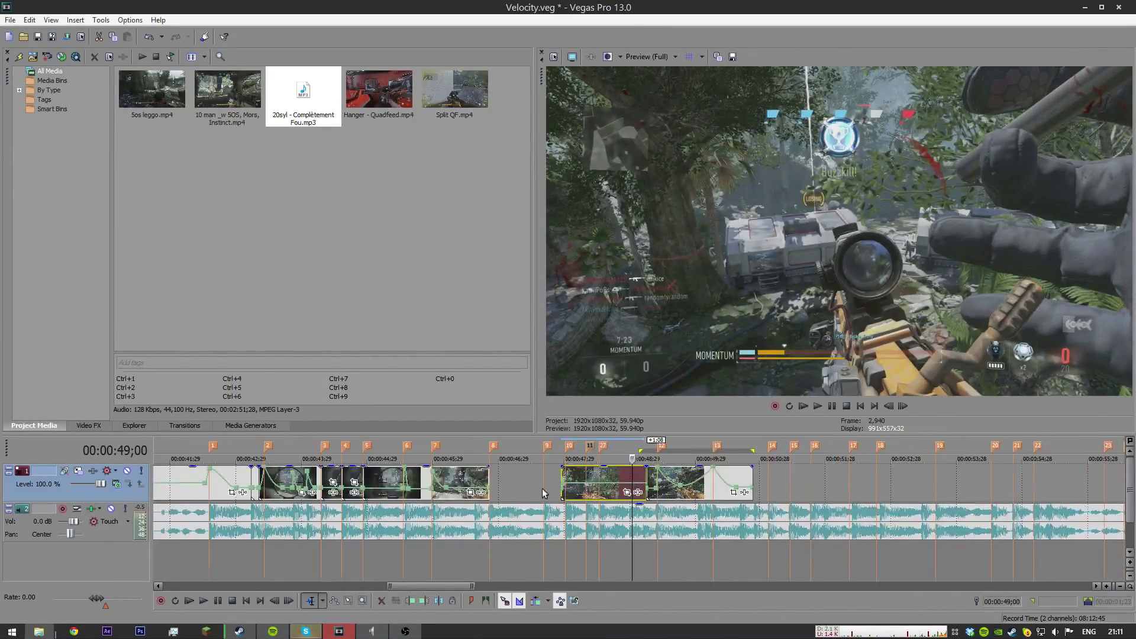
Step: Split the first gameplay clip at 41;01 after nudging its start edge
left_click(331, 479)
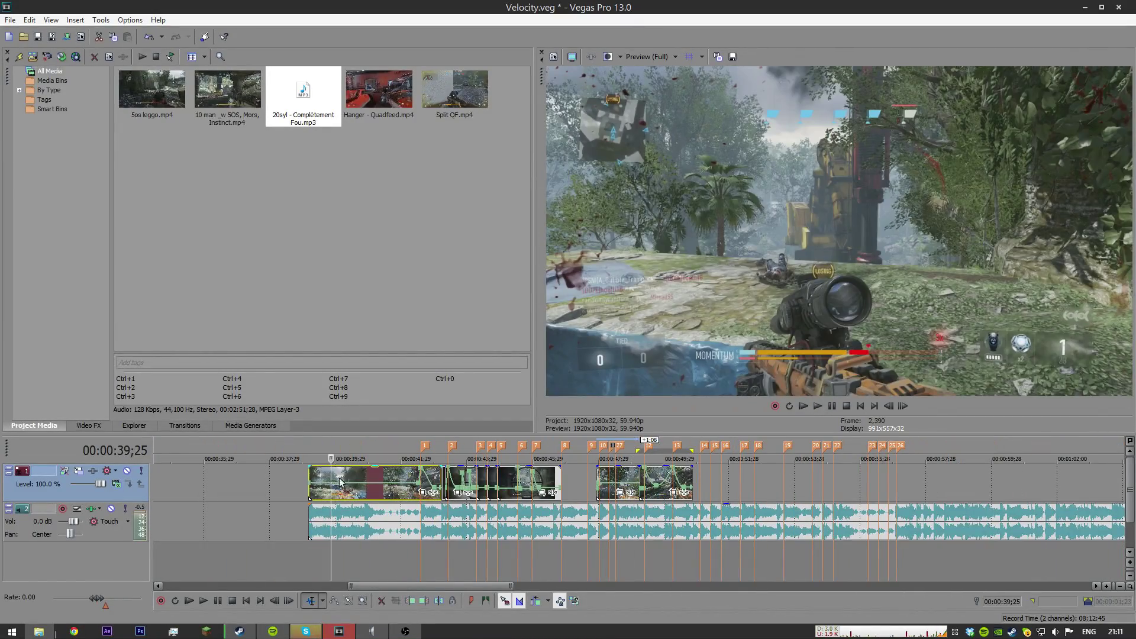
key("Up")
key("Up")
key("Up")
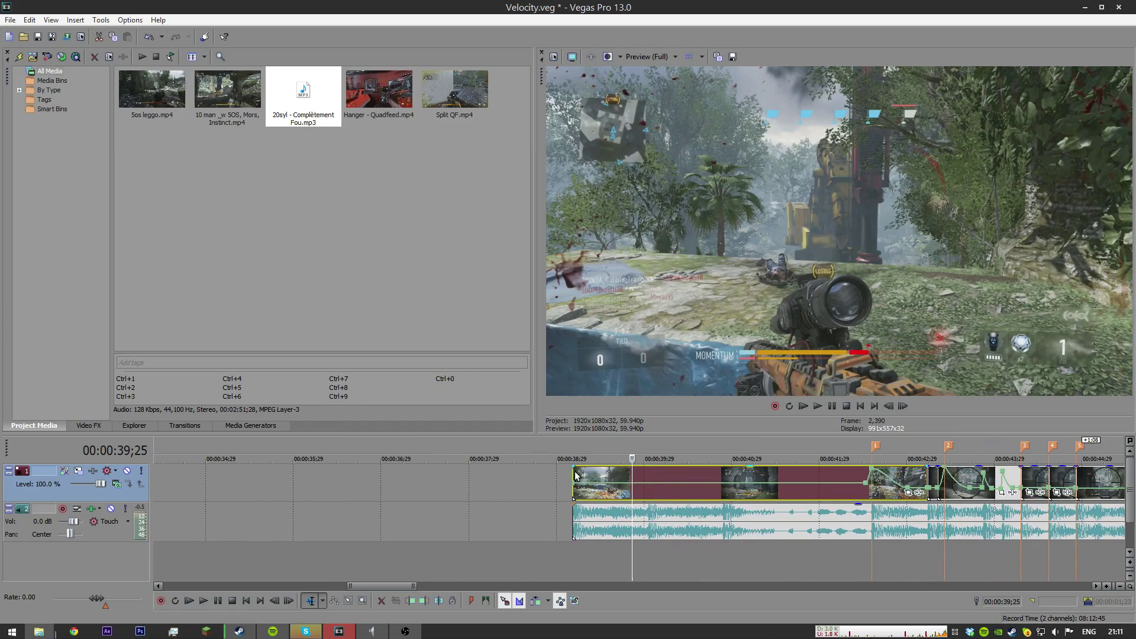
mouse_move(577, 476)
left_mouse_down()
mouse_move(564, 487)
mouse_move(601, 485)
mouse_move(574, 483)
left_mouse_up()
left_click(738, 477)
key("s")
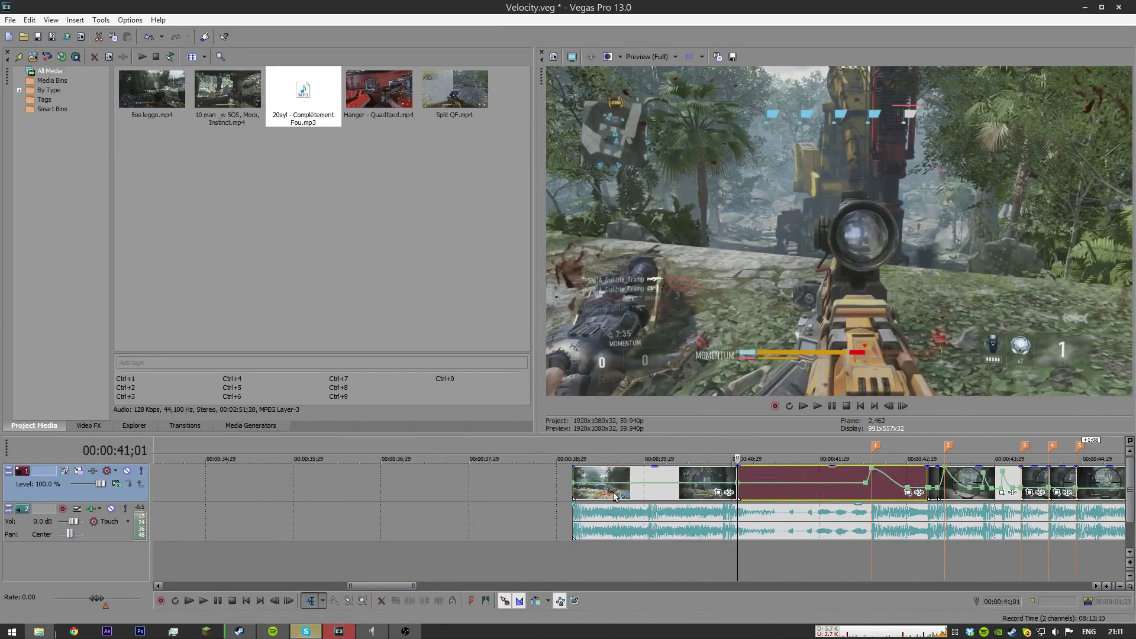